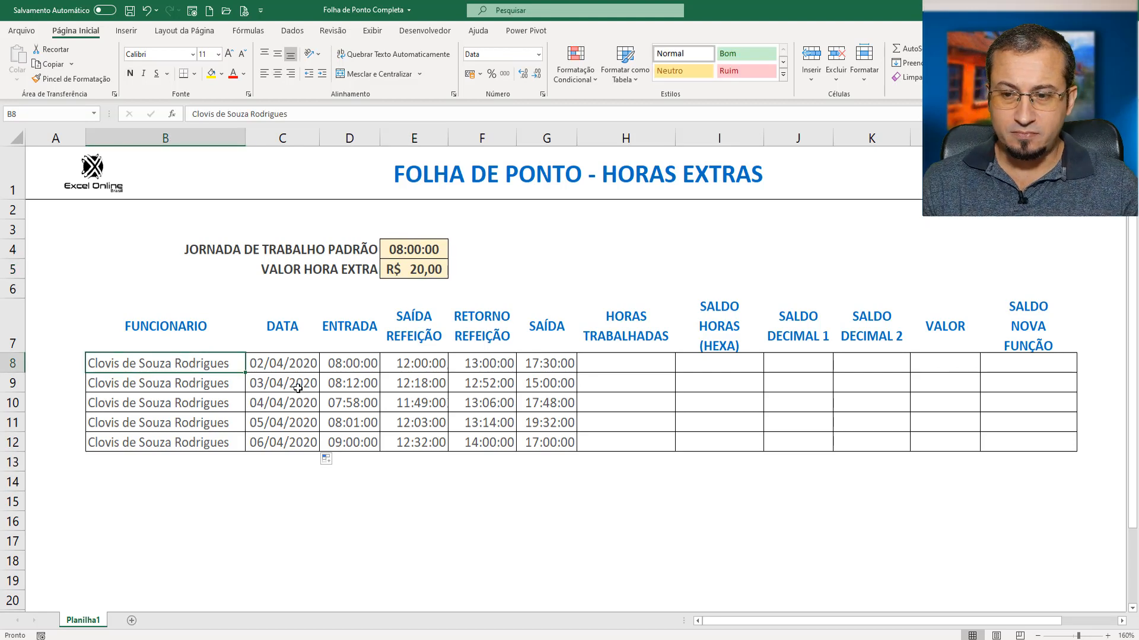
drag(278, 362, 282, 436)
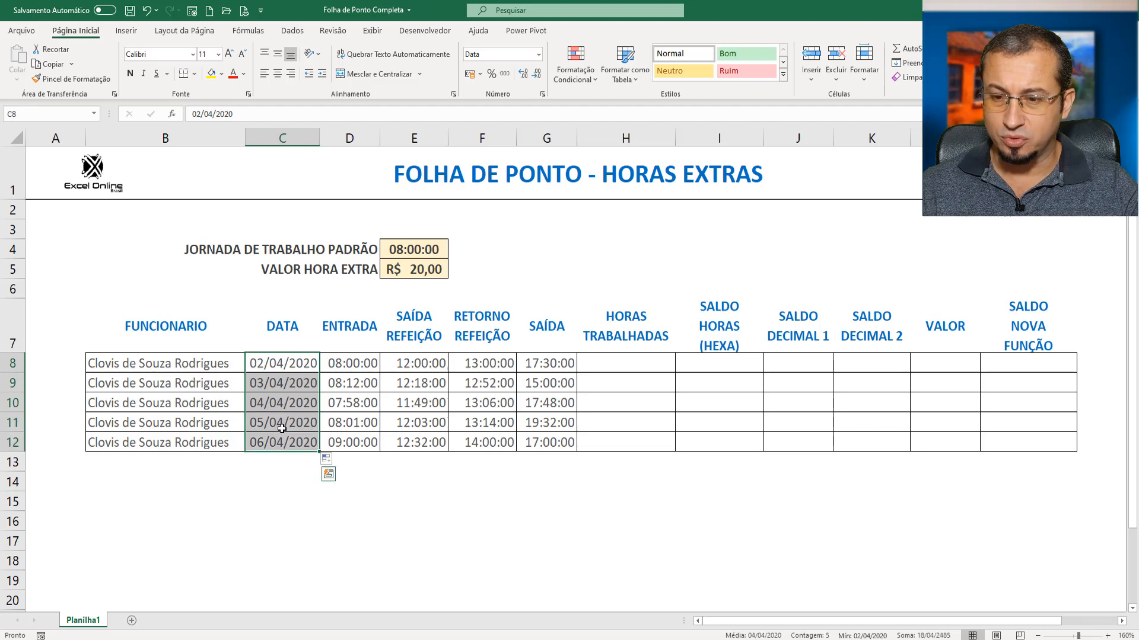
click(143, 583)
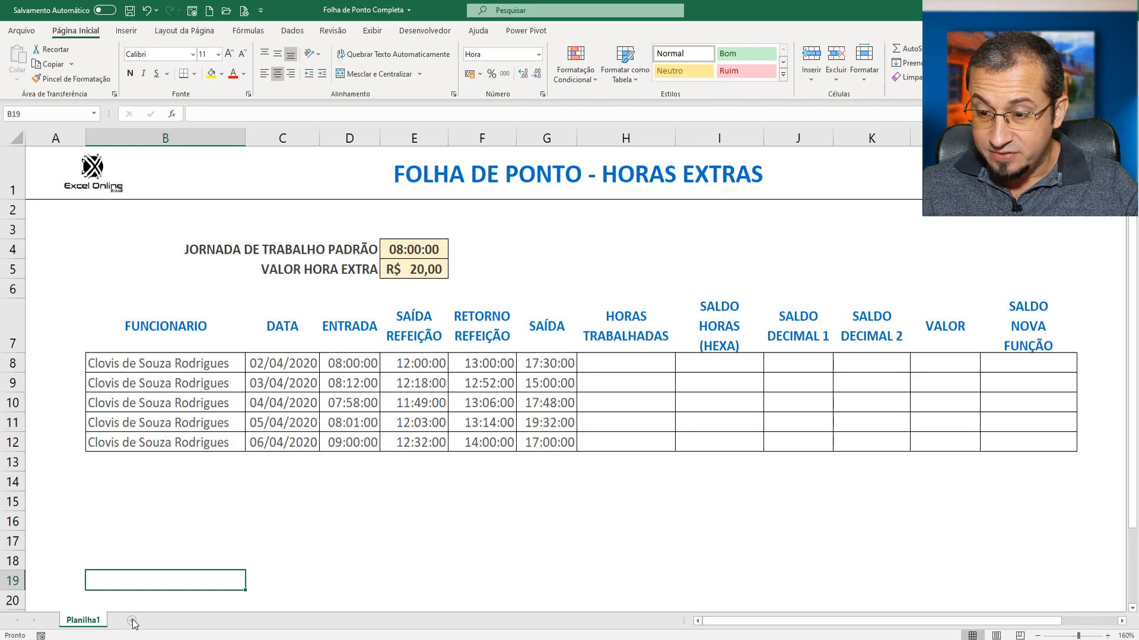
Add a new worksheet to the workbook and name it Abril
click(135, 622)
click(147, 532)
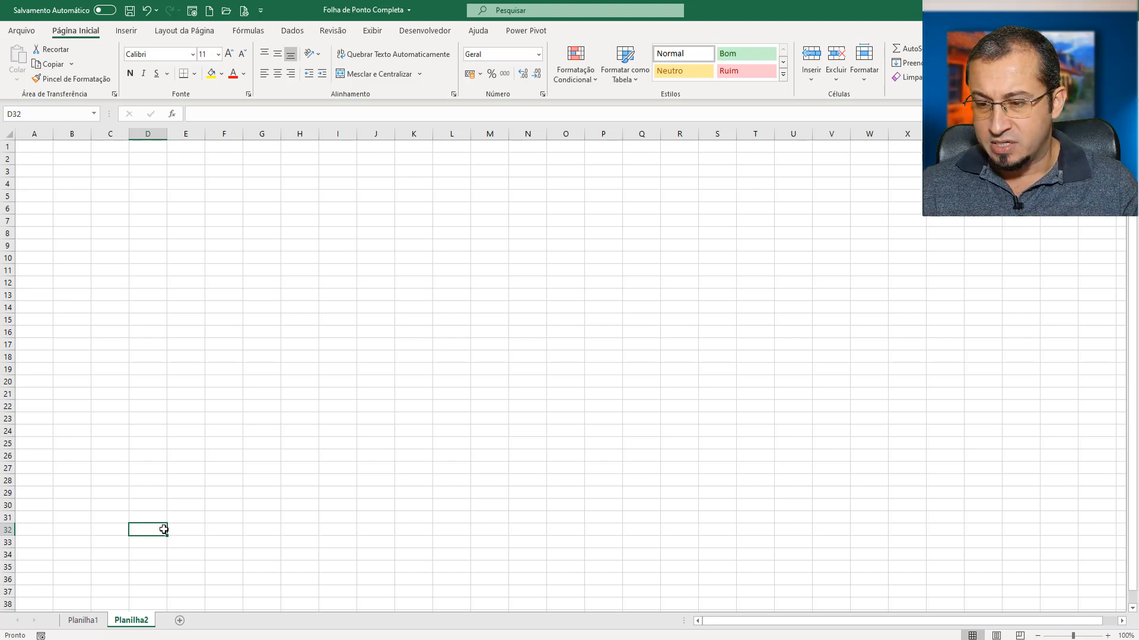
double_click(142, 620)
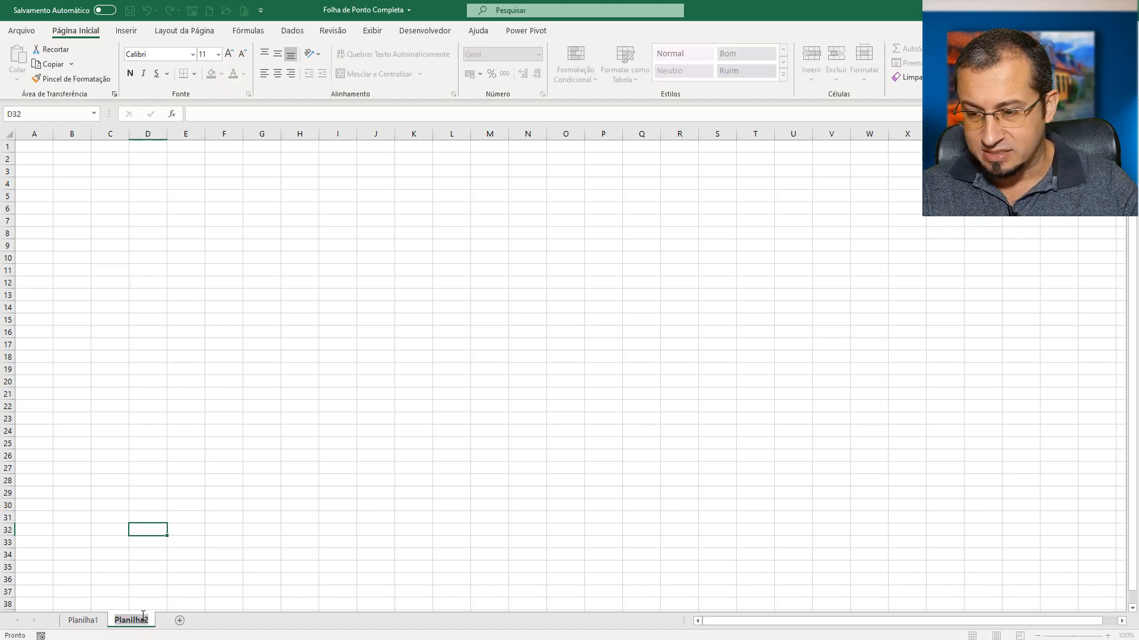
text(Abrilk)
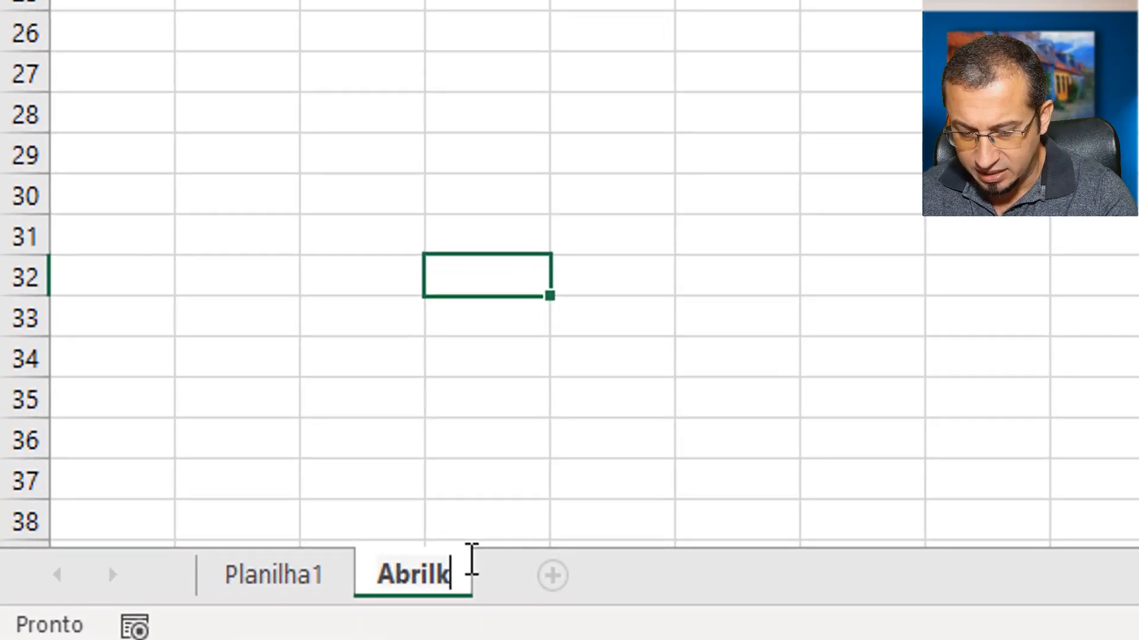
key(BackSpace)
click(753, 316)
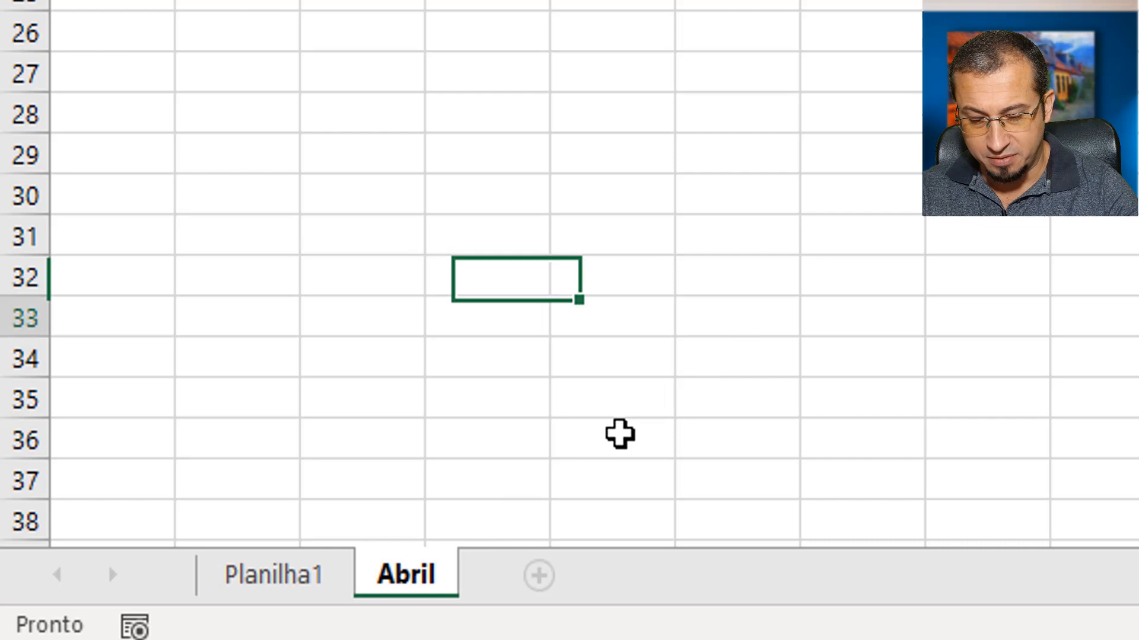
Add another worksheet after Abril and name it Maio
click(539, 575)
double_click(542, 566)
text(Ma)
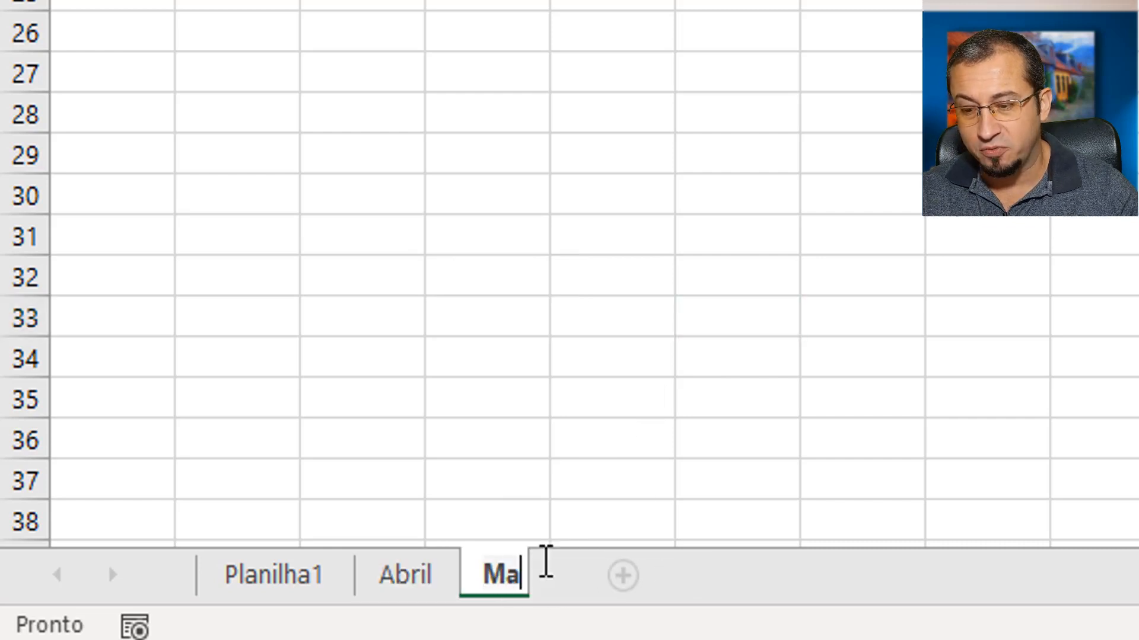
text(io)
key(Return)
click(848, 287)
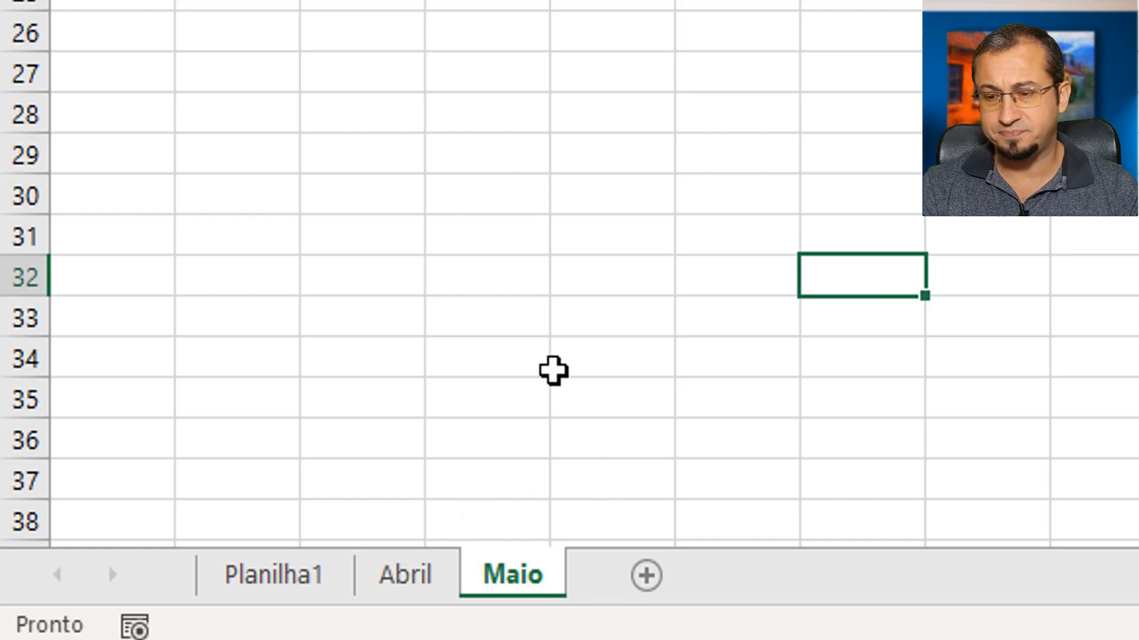
Rename the Abril sheet with the timesheet employee's first name
click(424, 566)
click(523, 564)
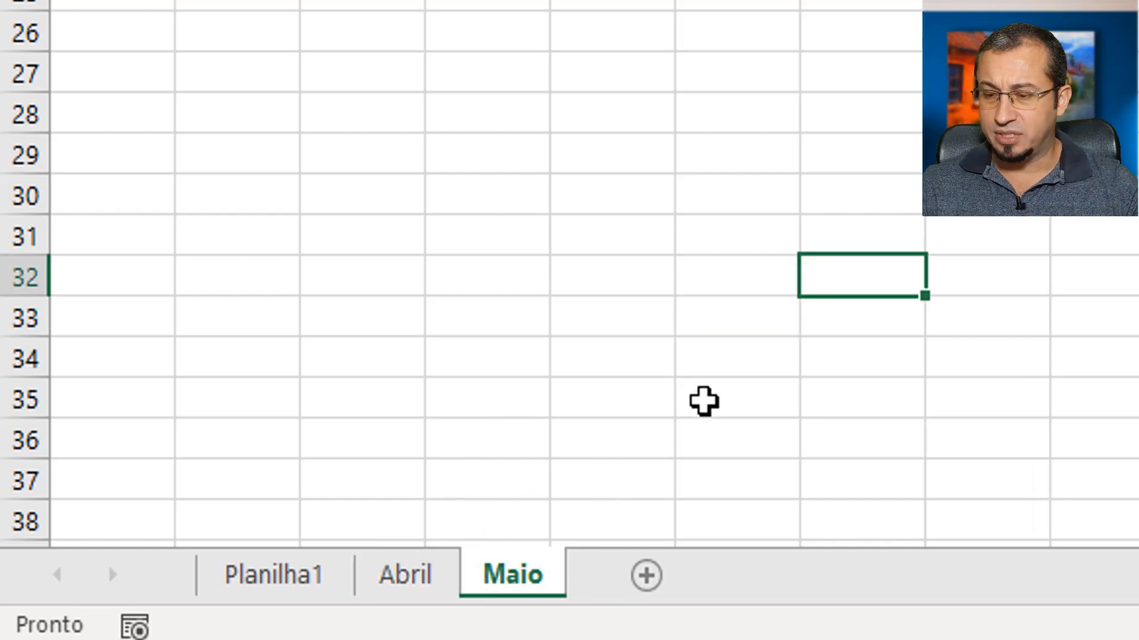
double_click(428, 576)
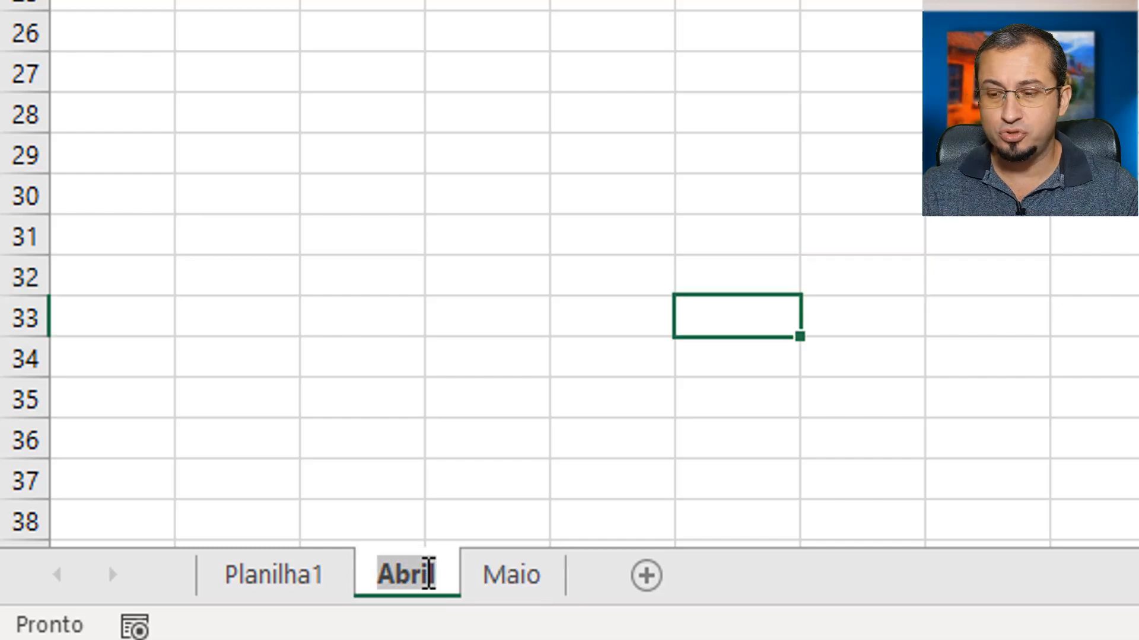
text(Clovis)
key(Return)
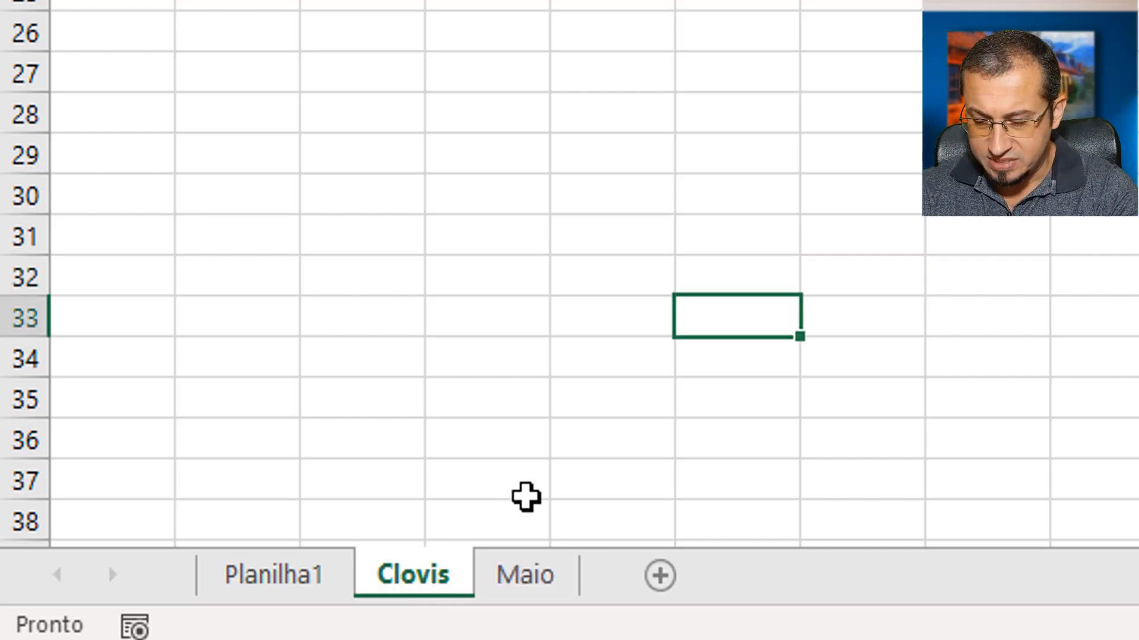
click(567, 489)
Rename the Maio sheet with a second employee's first name
double_click(542, 576)
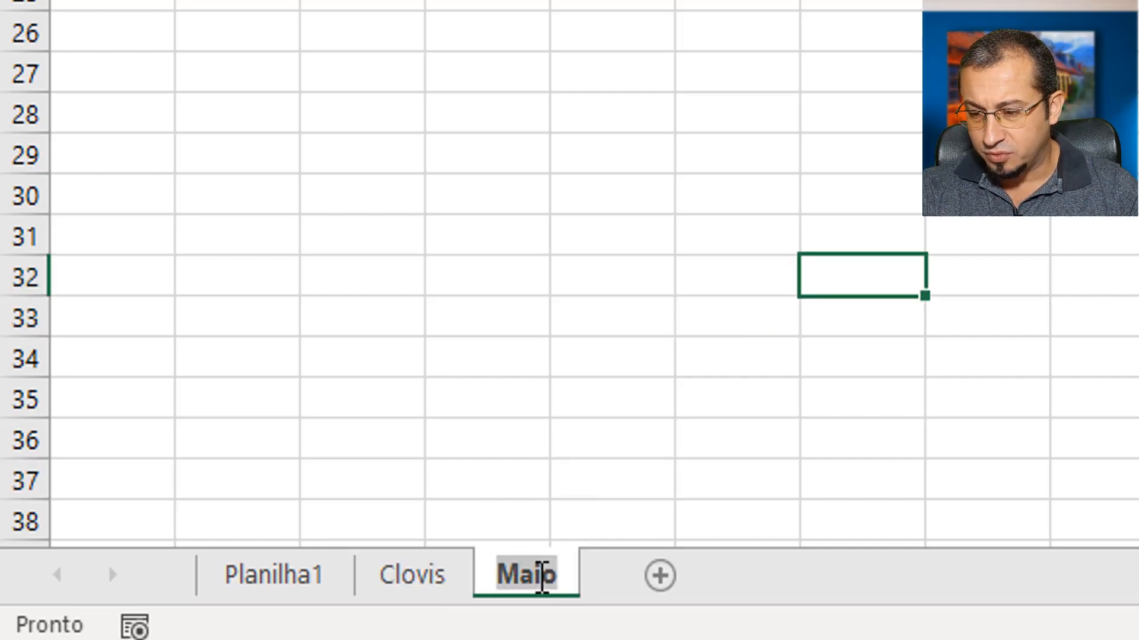
text(Claudio)
key(Return)
drag(548, 434, 559, 432)
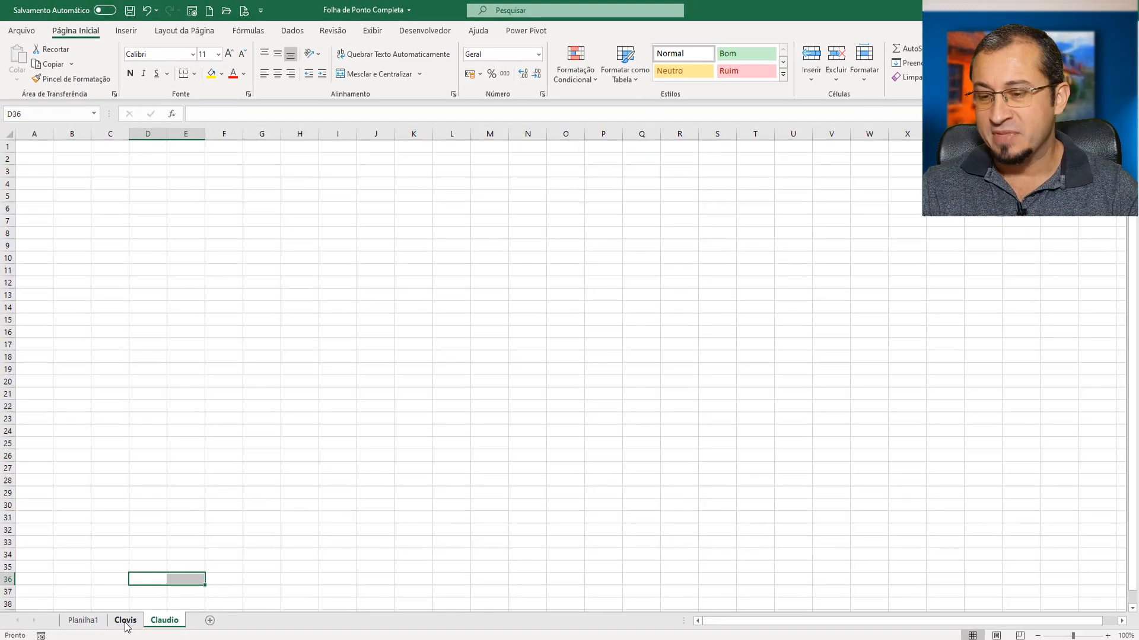
Delete the two employee-named worksheets together, keeping only Planilha1
ctrl+click(412, 574)
right_click(120, 627)
click(175, 455)
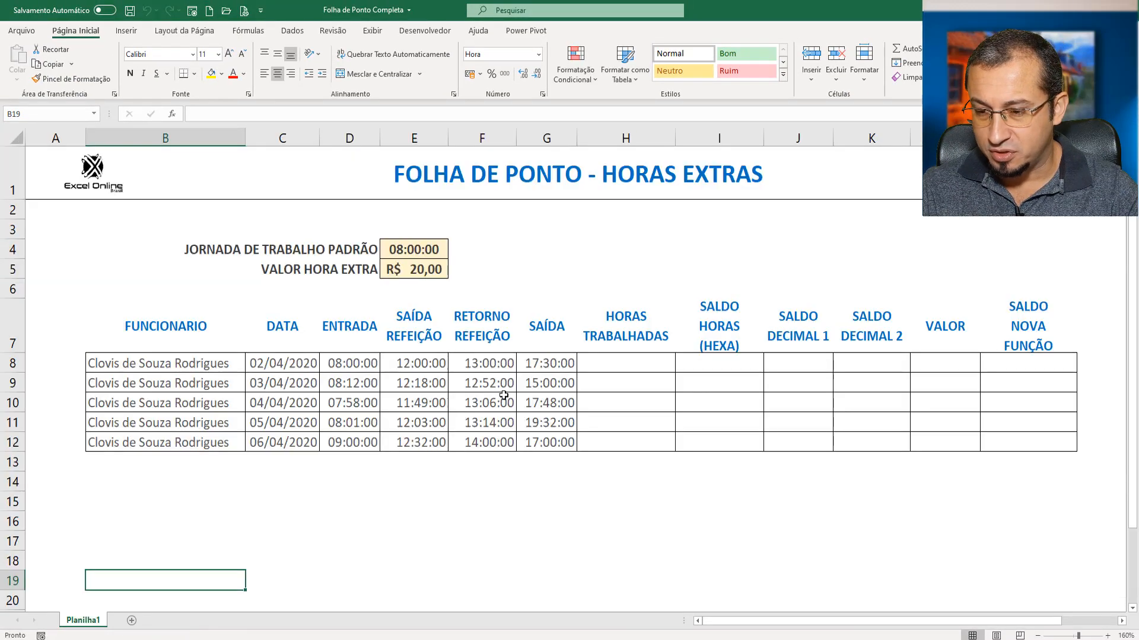
Review the timesheet's employee, date, entry, meal exit, meal return and exit columns in rows 8 to 12
key(Left)
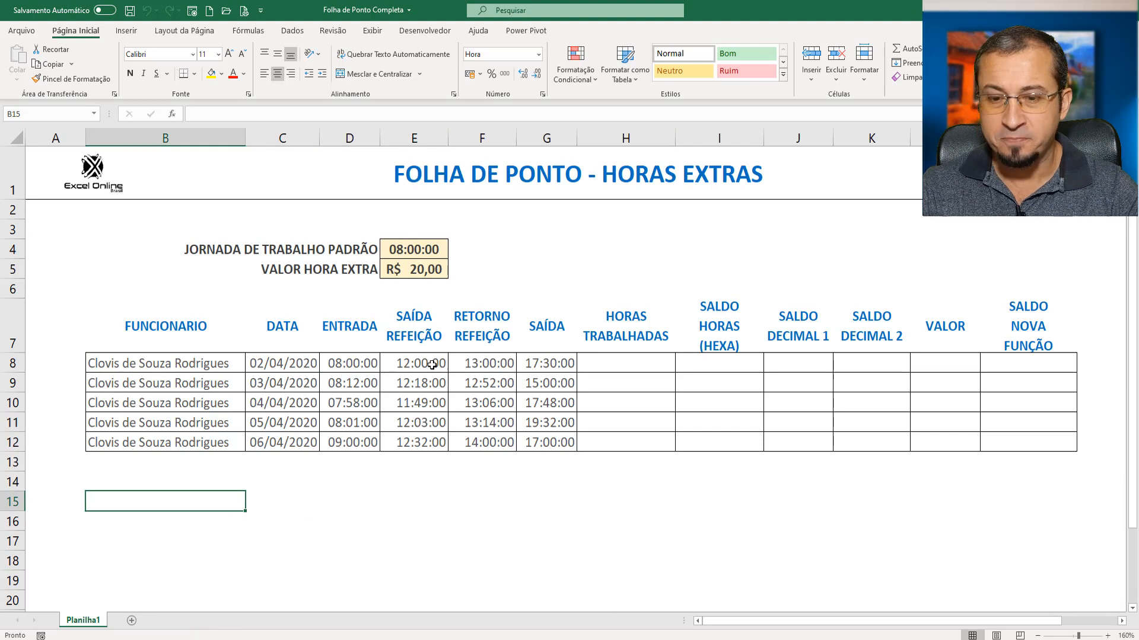
click(193, 363)
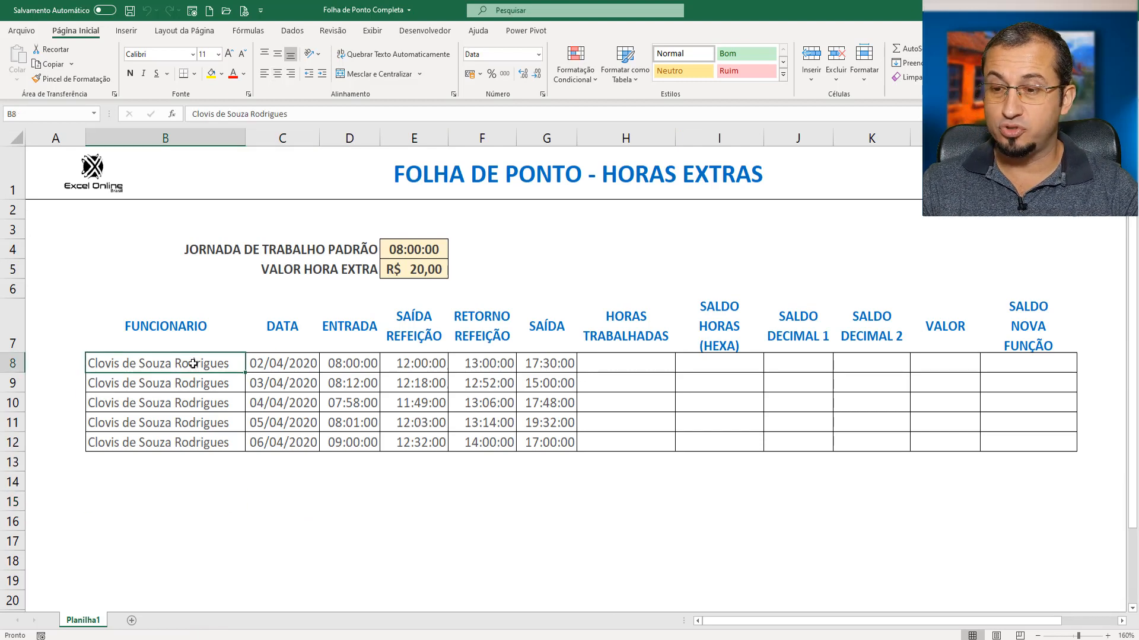
click(302, 363)
click(288, 387)
click(289, 406)
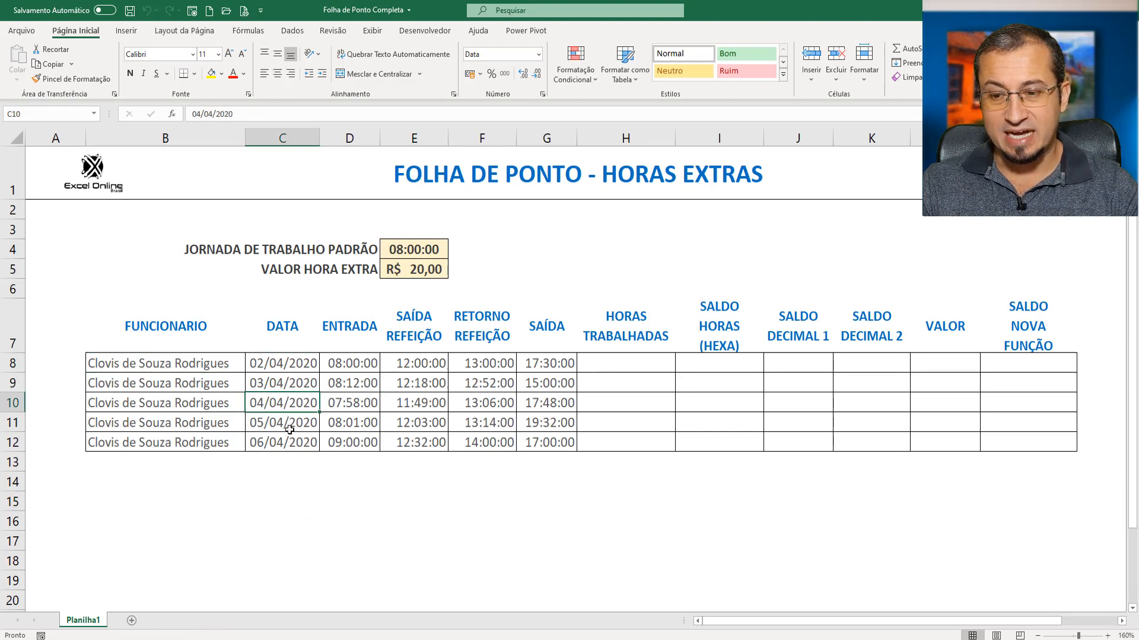
click(290, 426)
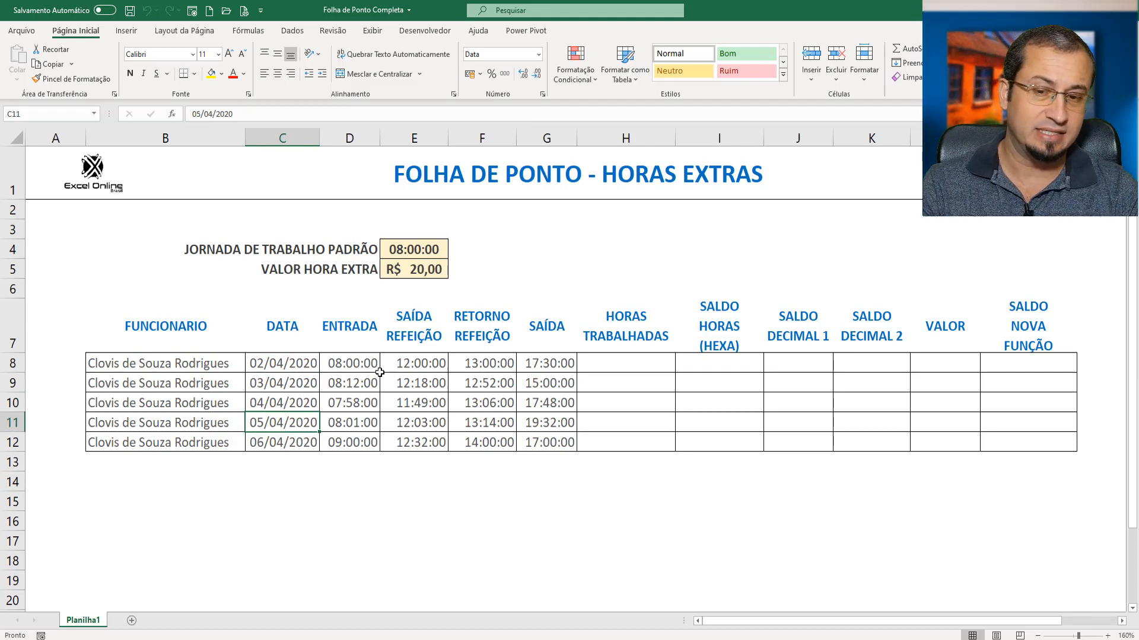
drag(355, 332, 363, 441)
drag(424, 324, 421, 443)
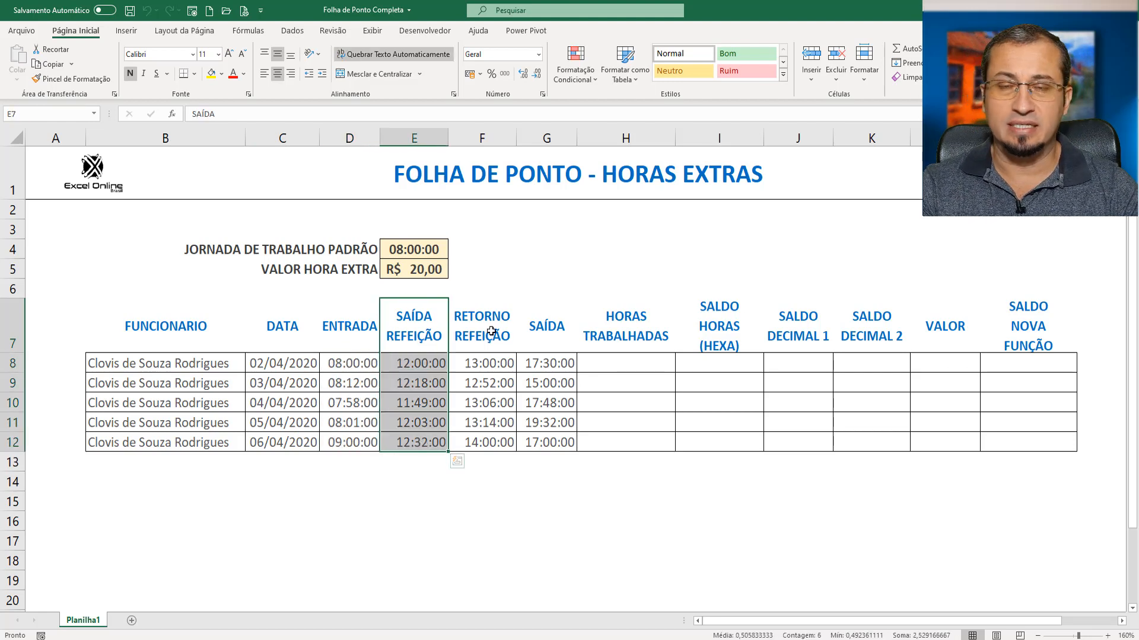
drag(490, 330, 485, 443)
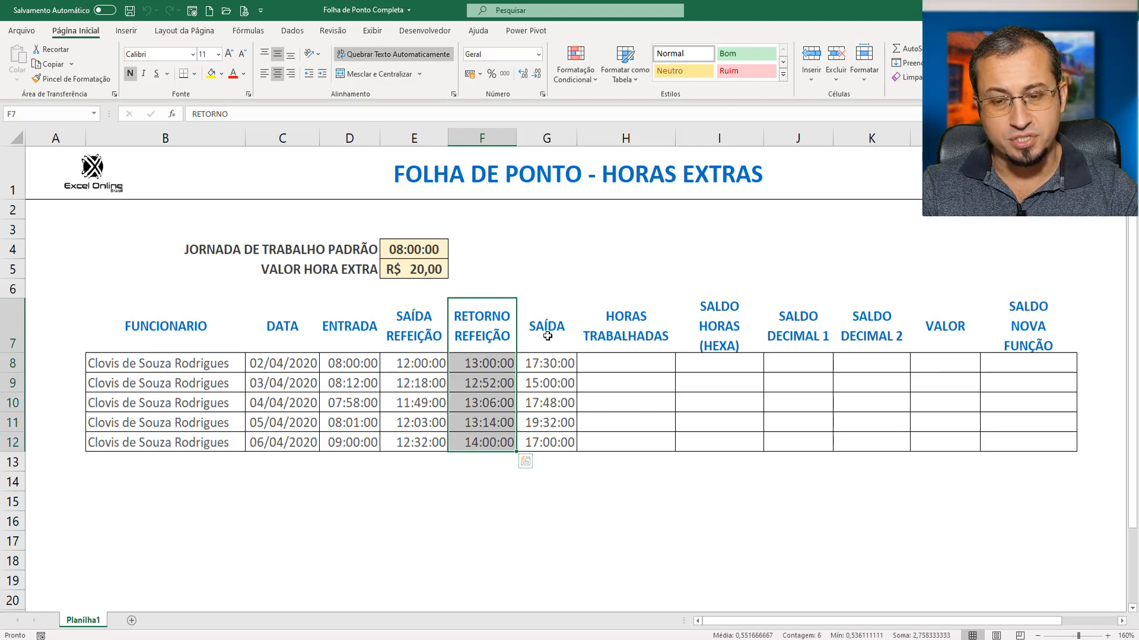
drag(548, 333, 550, 443)
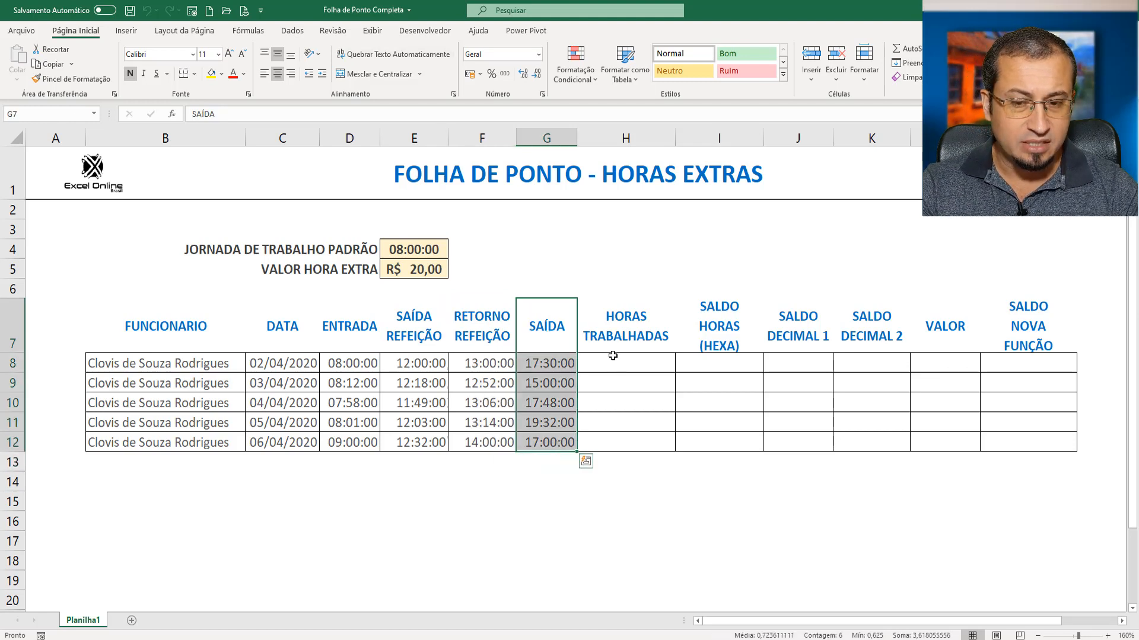
Enter the formula =(G8-D8)-(F8-E8) in H8 to calculate the first day's HORAS TRABALHADAS
click(607, 367)
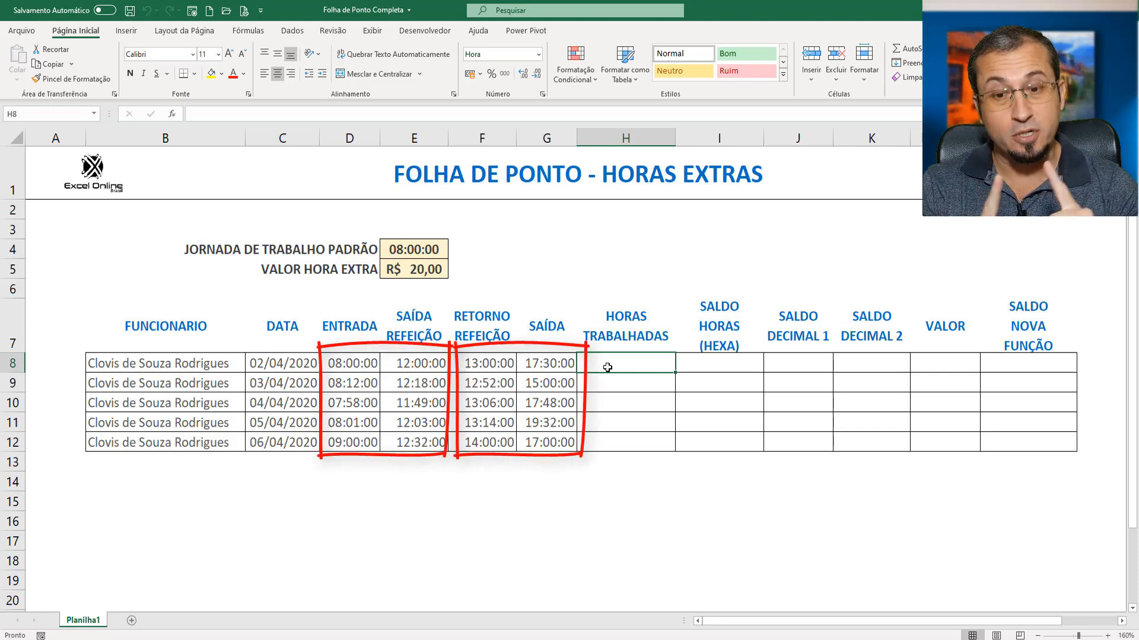
text(=()
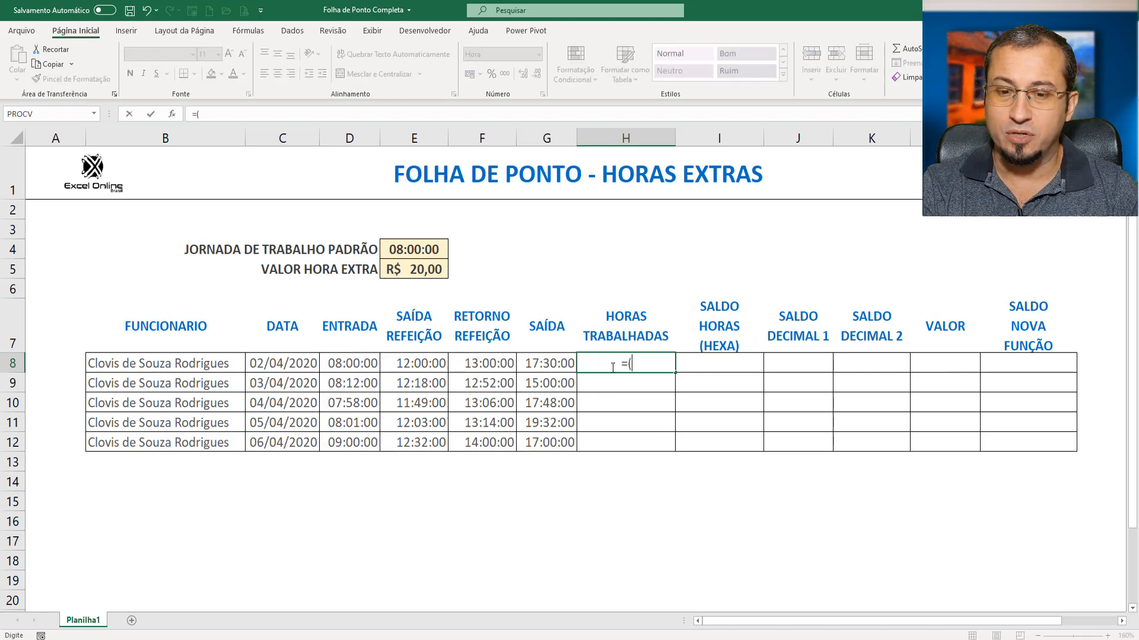
click(538, 363)
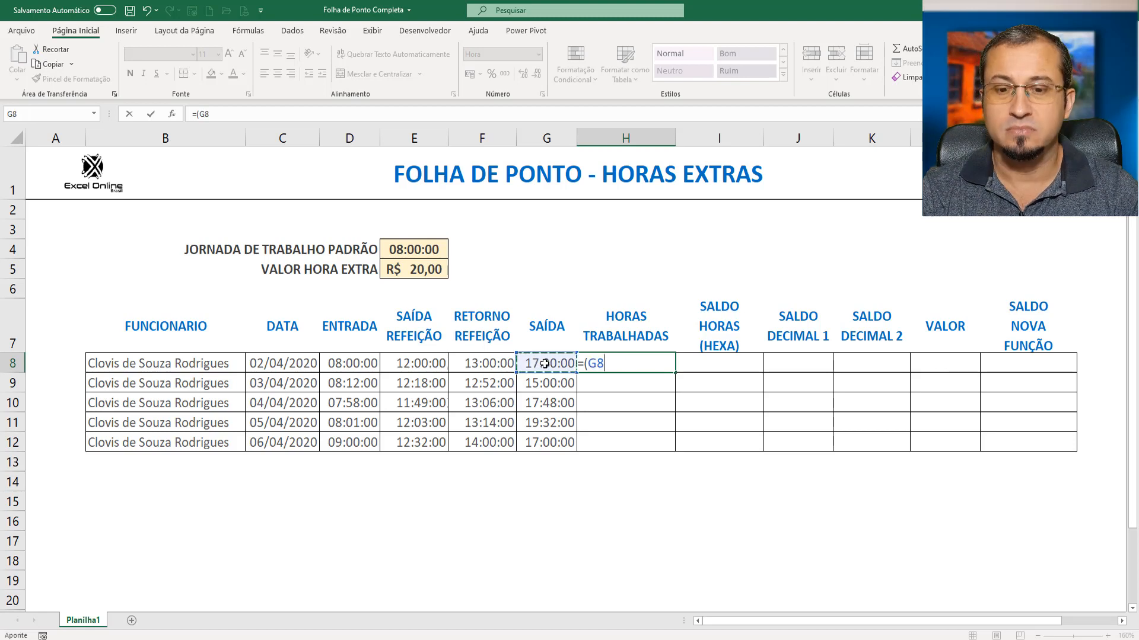
text(-)
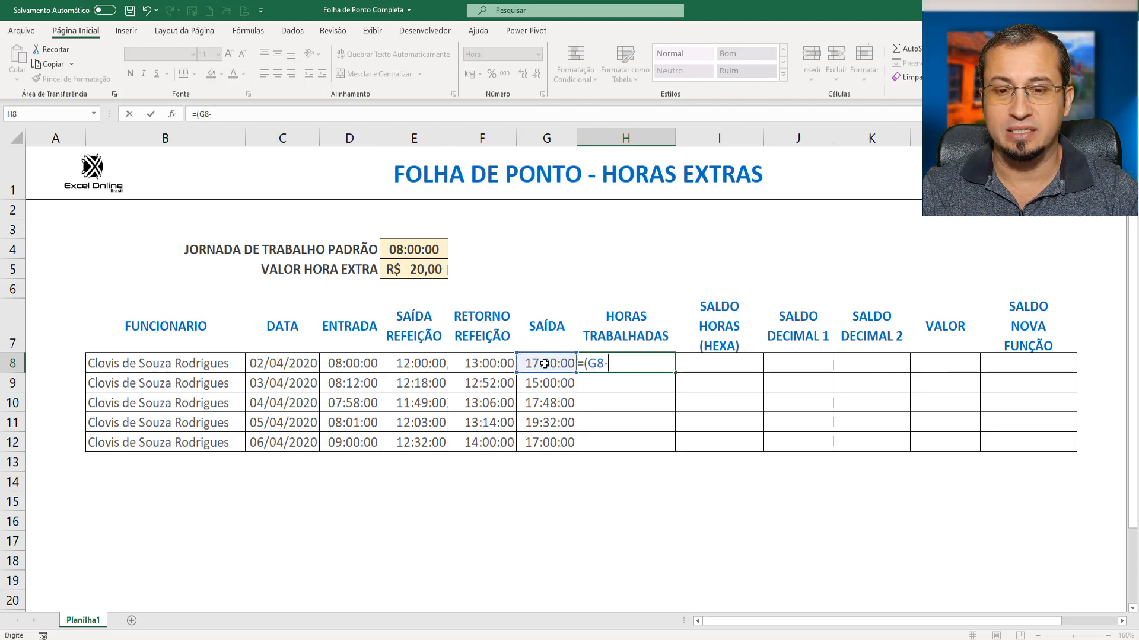
click(345, 361)
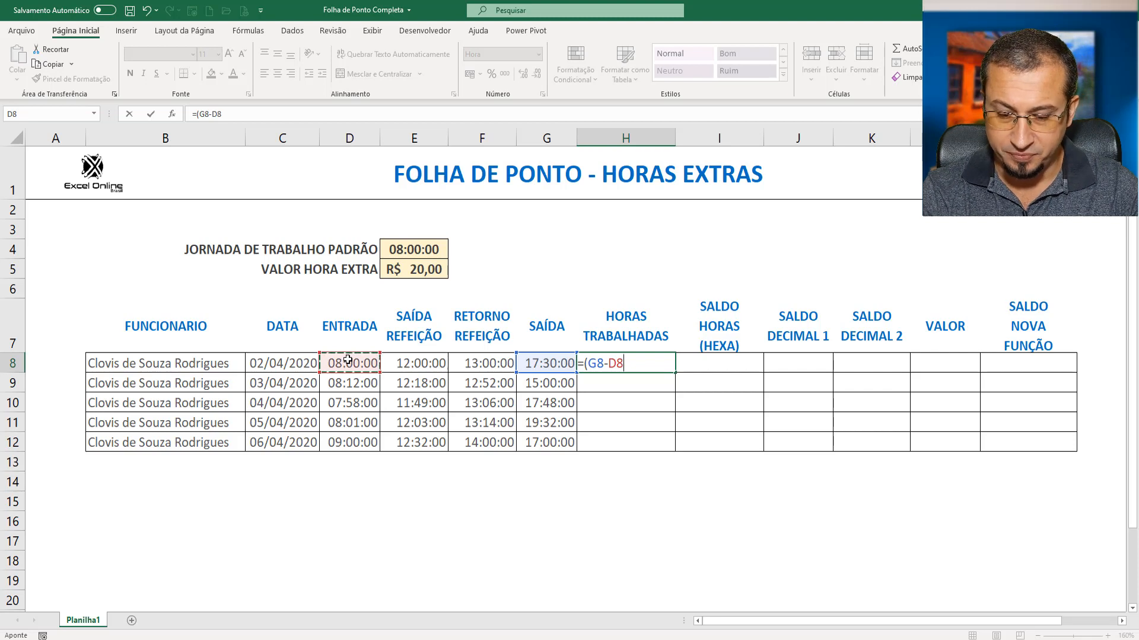
text())
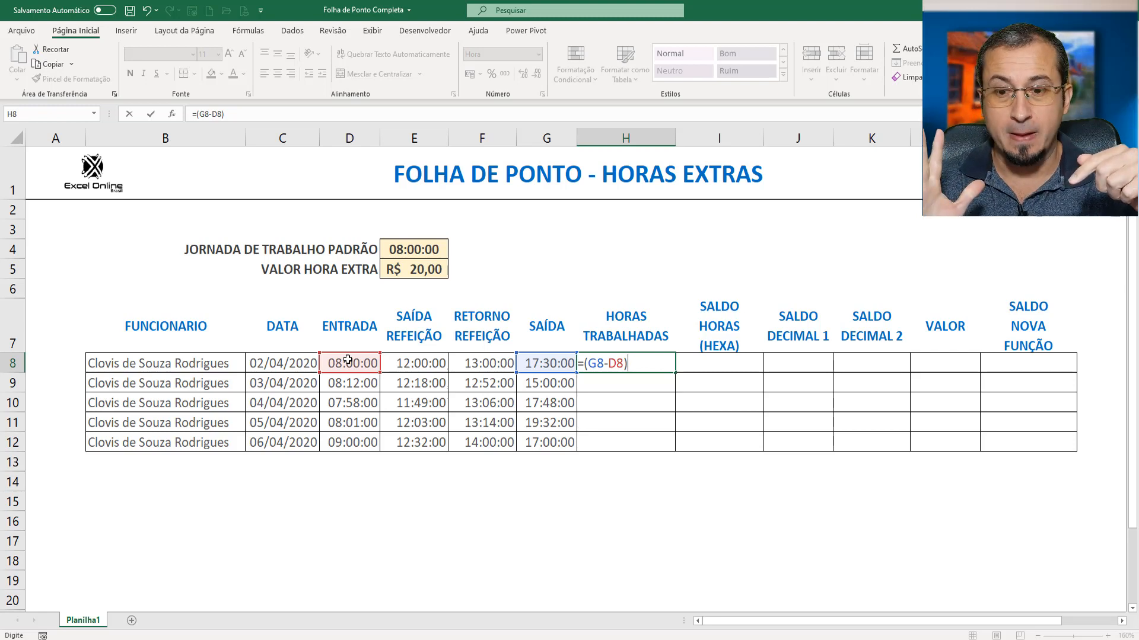
text(-)
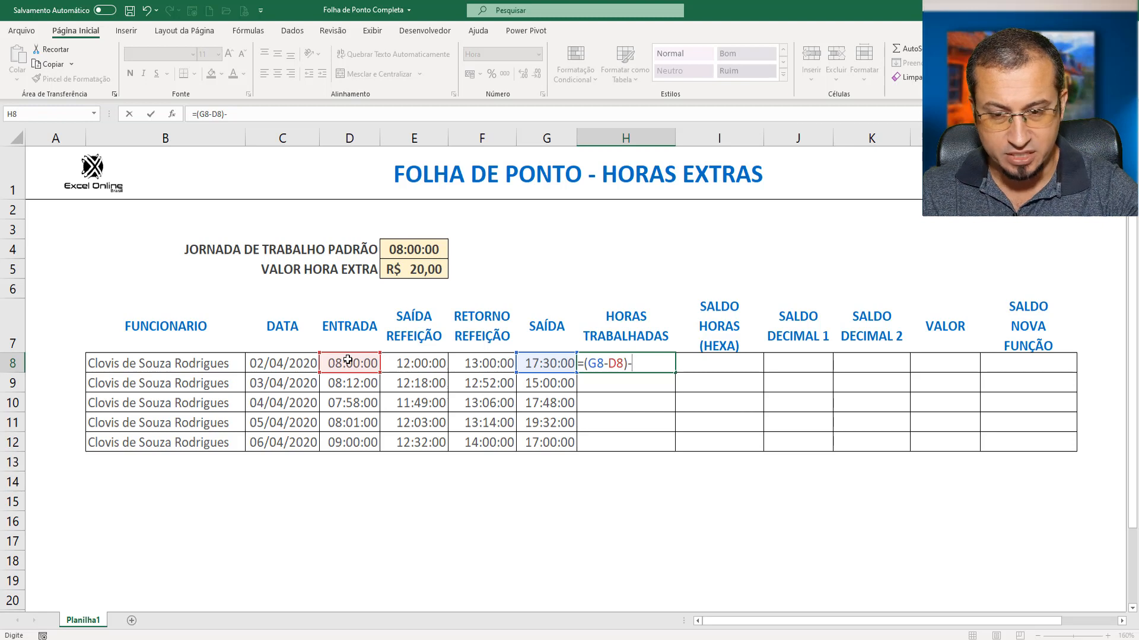
text(()
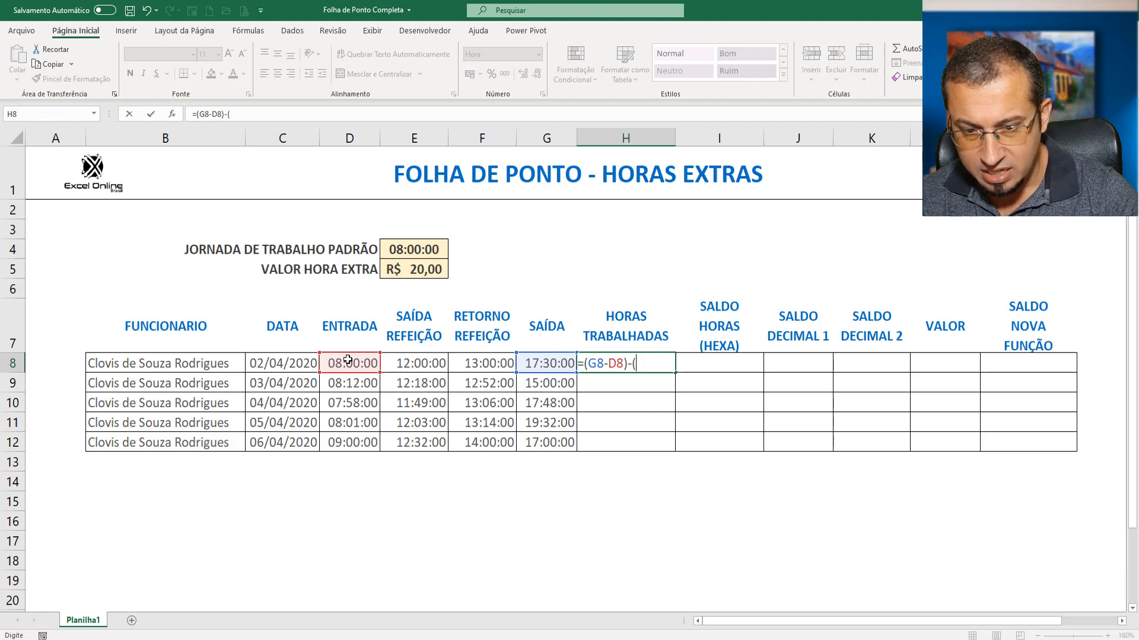
click(486, 363)
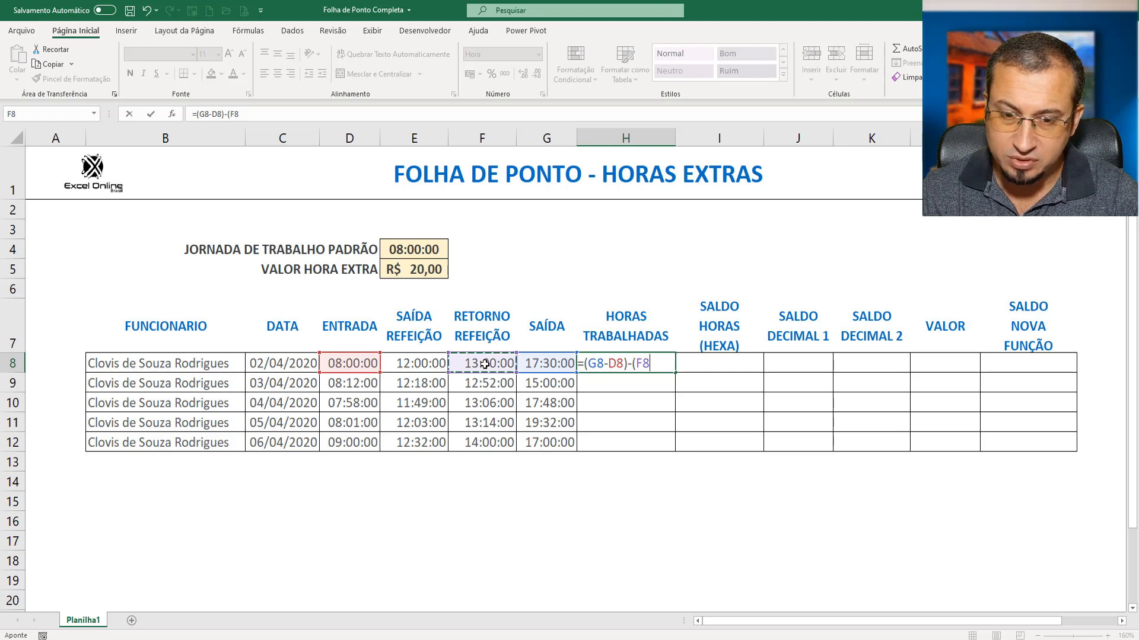
text(-)
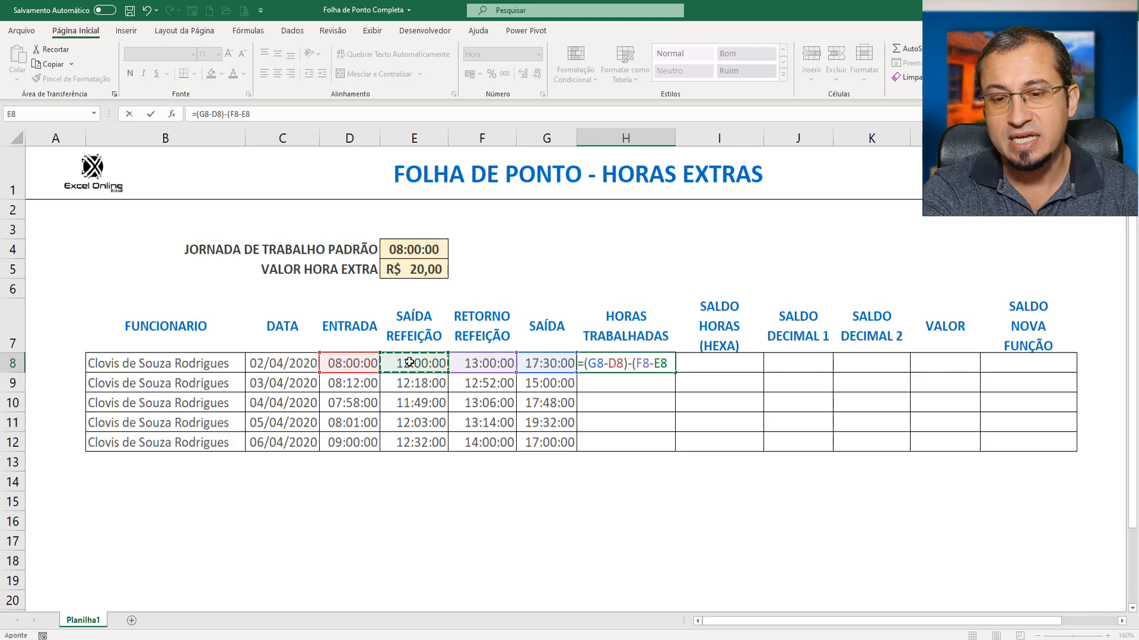
text())
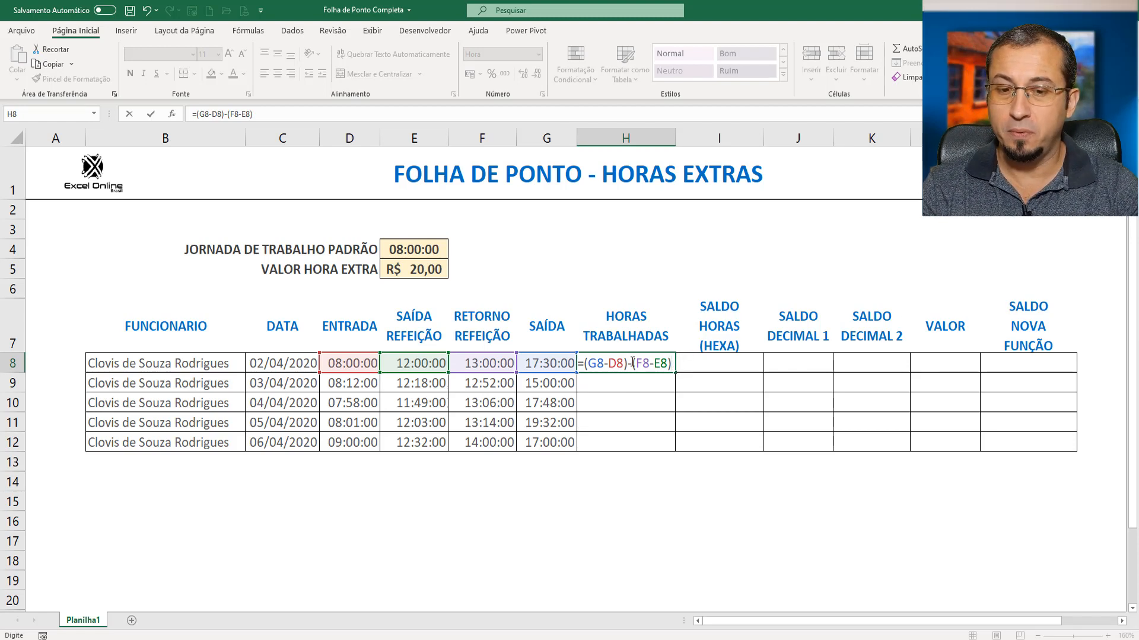
drag(585, 363, 675, 361)
key(Return)
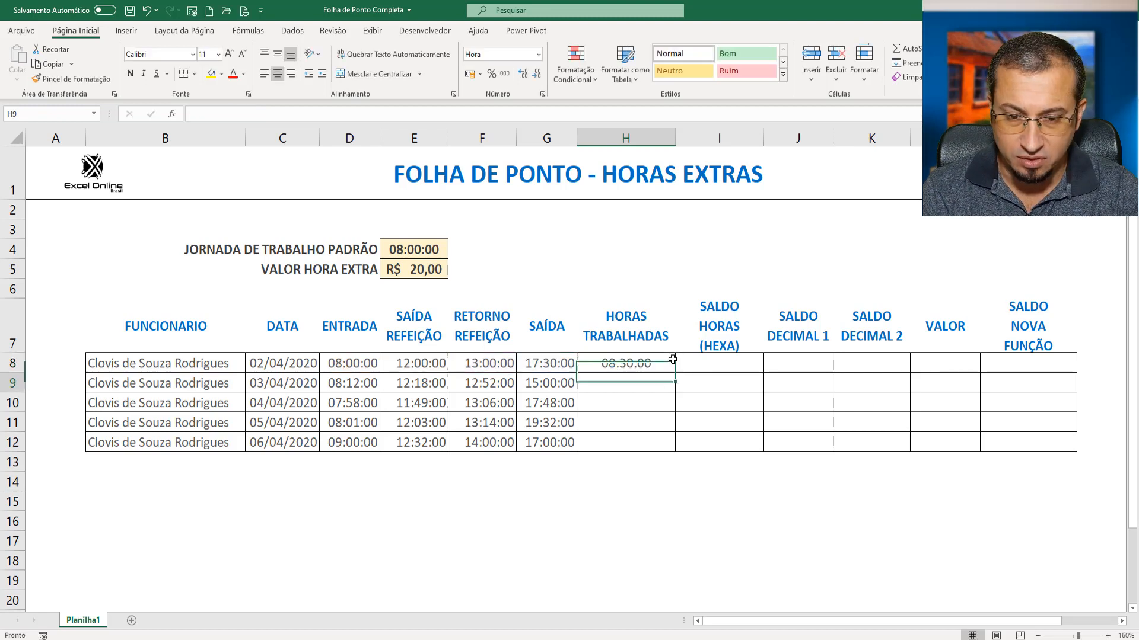
Fill the HORAS TRABALHADAS formula from H8 down to H9
click(656, 363)
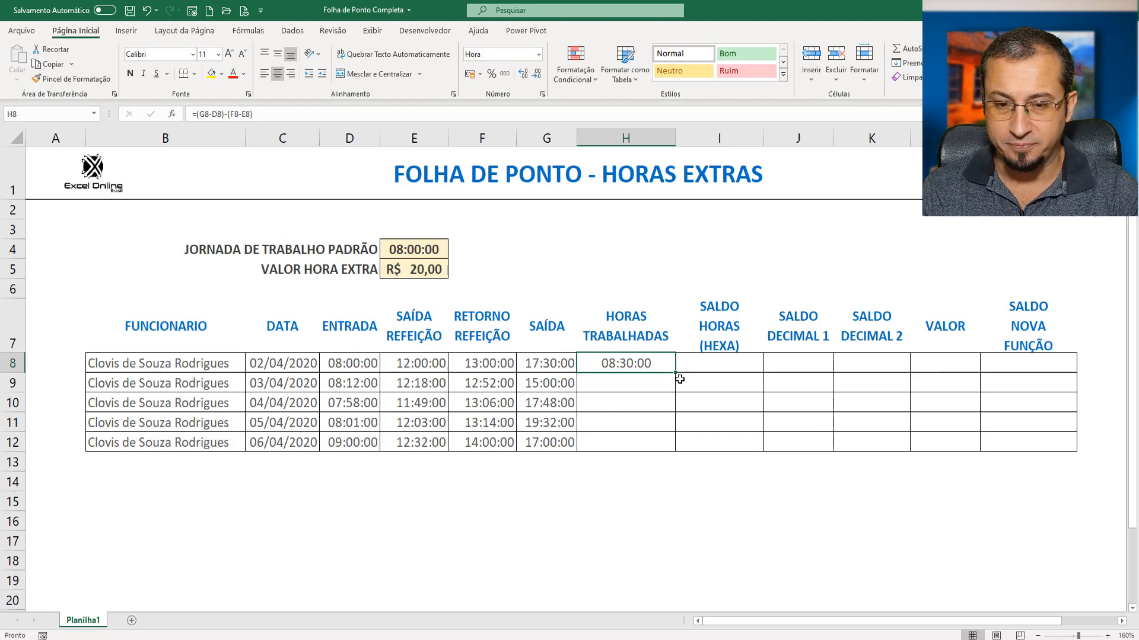
drag(676, 374, 675, 388)
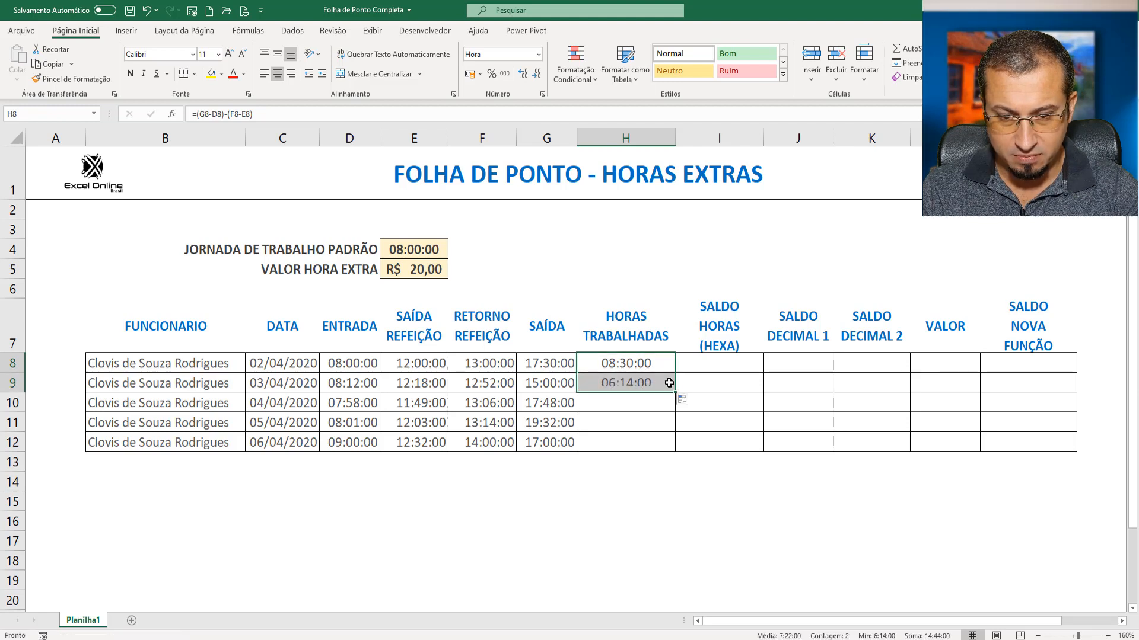
Enter the formula =E9-D9 in H9 to calculate the hours worked before the meal break
click(649, 384)
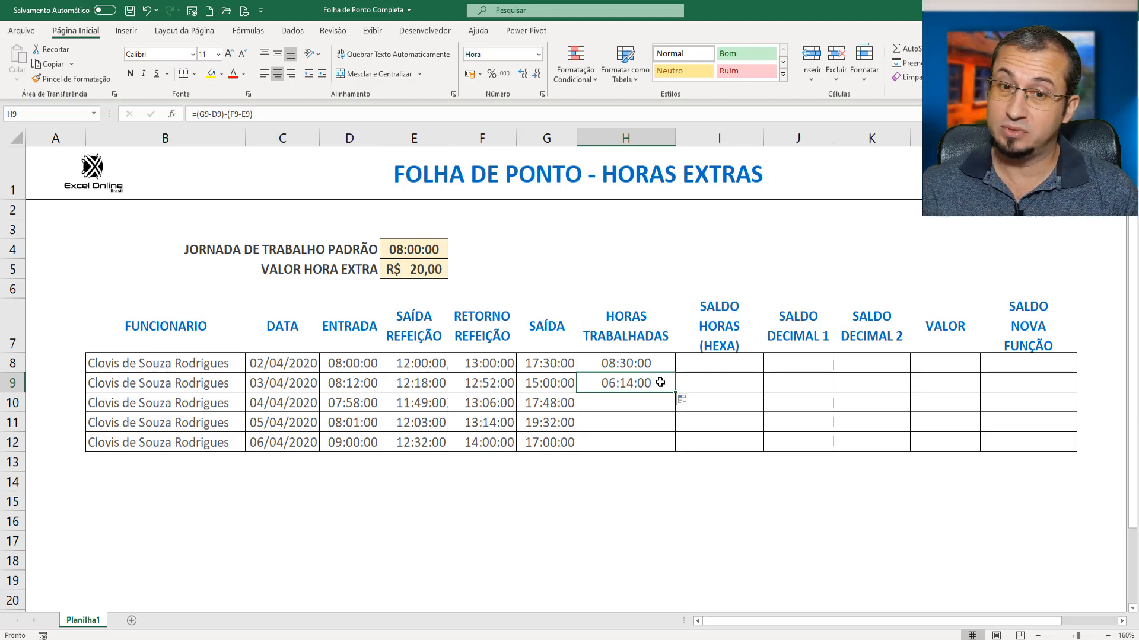
text(=)
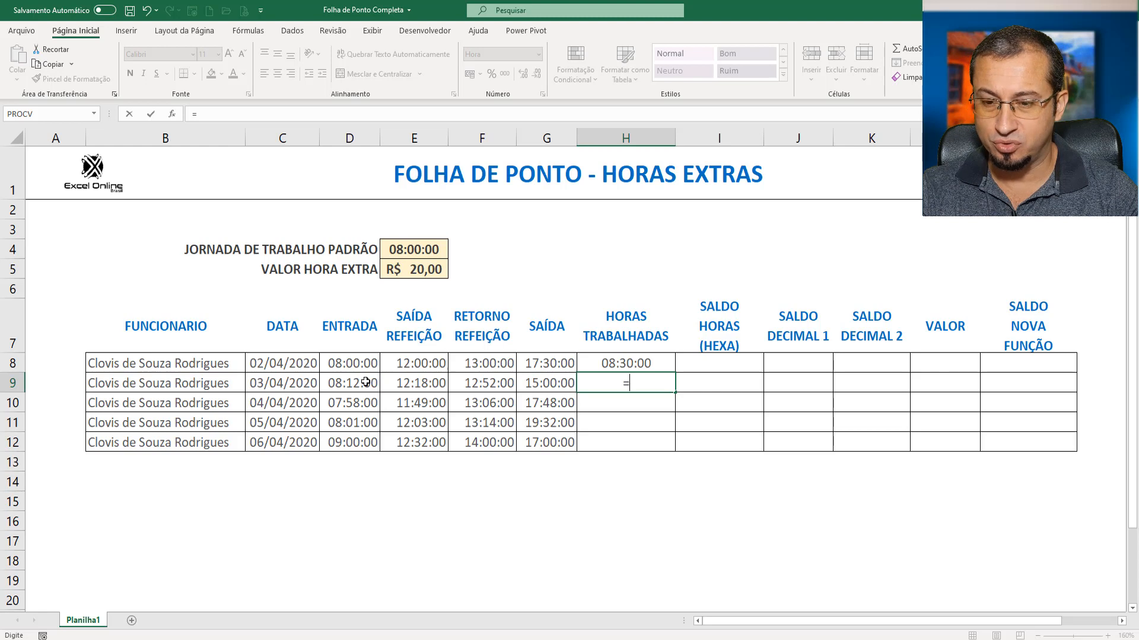
click(427, 385)
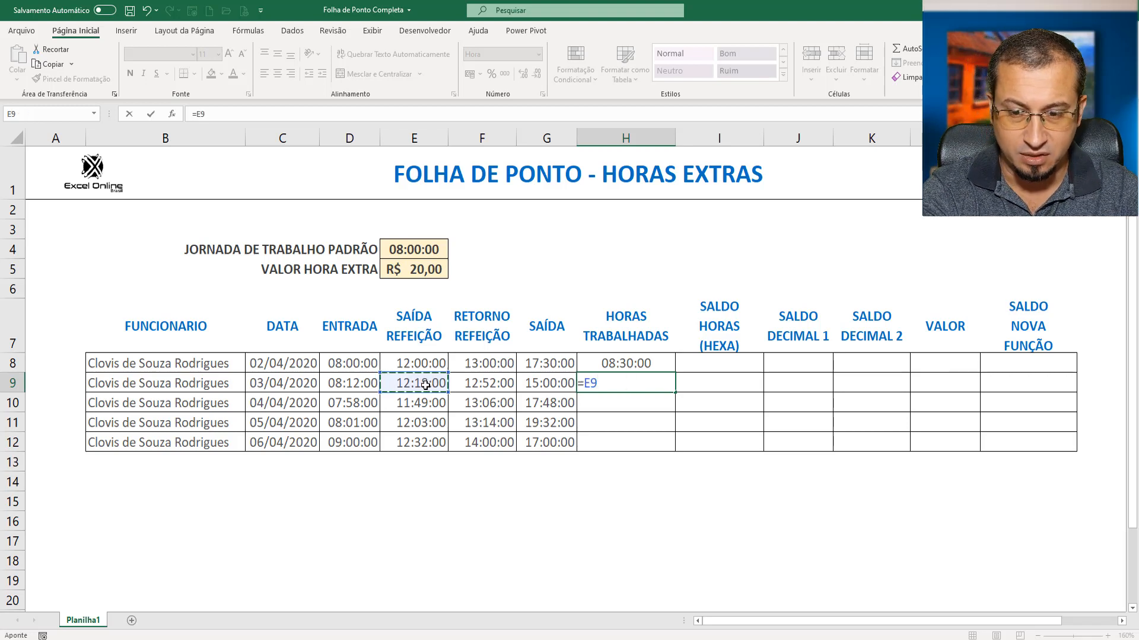
text(-)
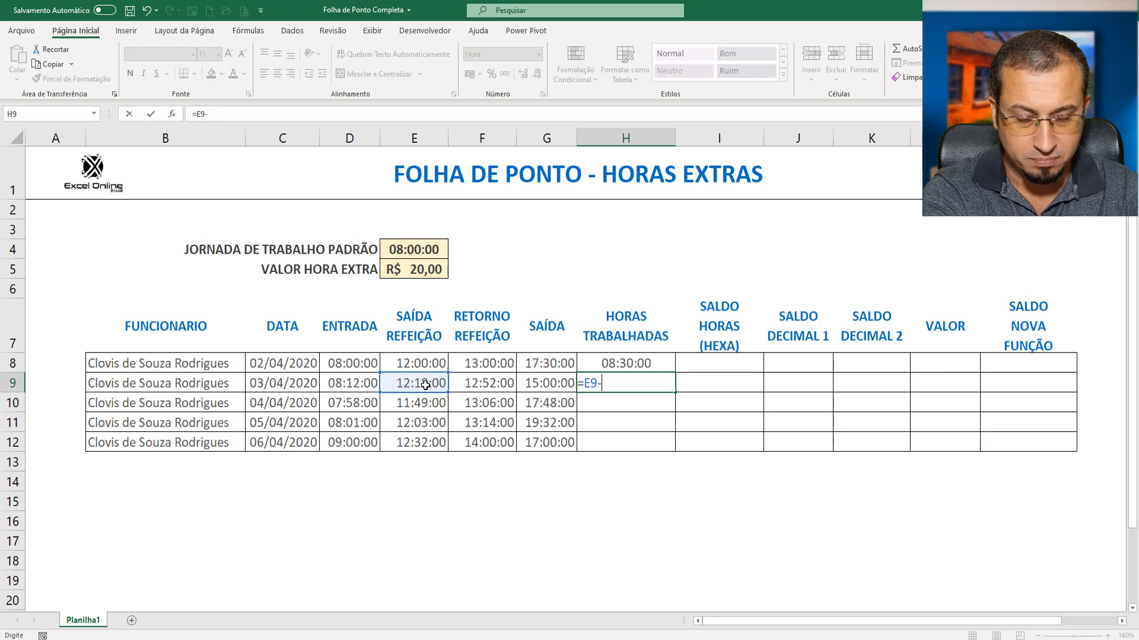
click(357, 386)
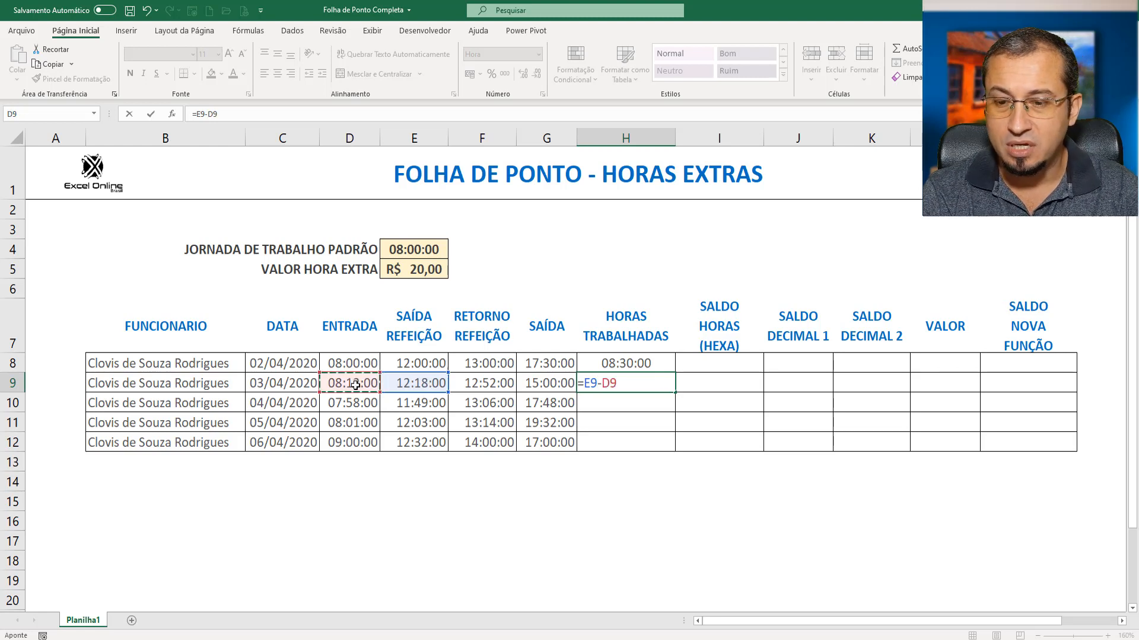
key(Return)
click(618, 382)
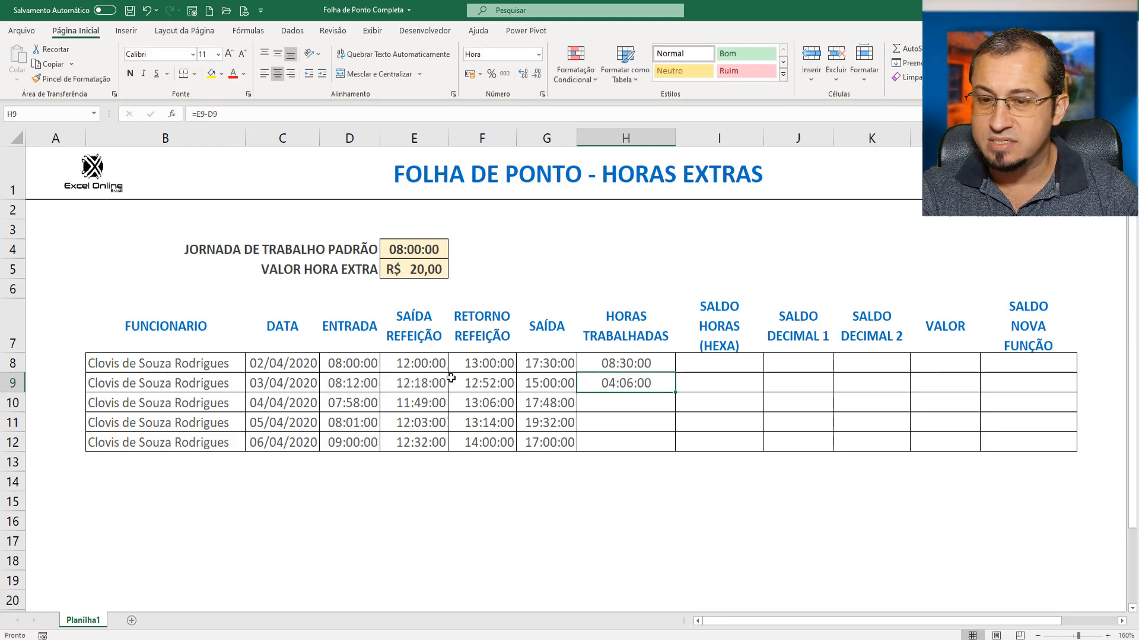
drag(355, 385, 411, 386)
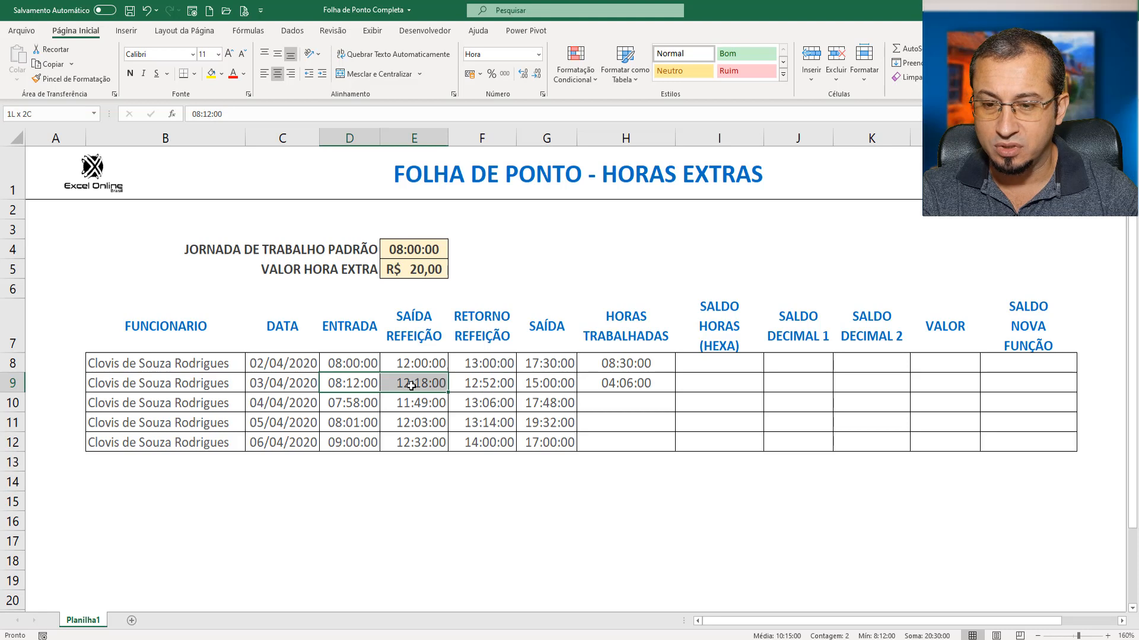
Extend the H9 formula to =E9-D9+G9-F9, adding the hours worked after the meal break
double_click(636, 385)
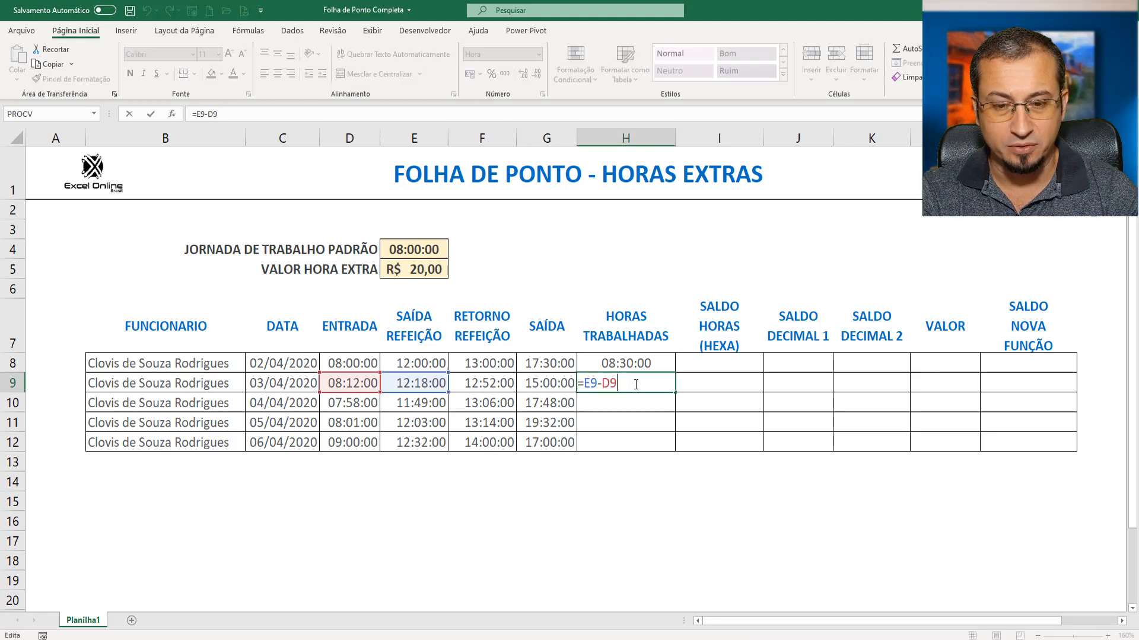
text(+)
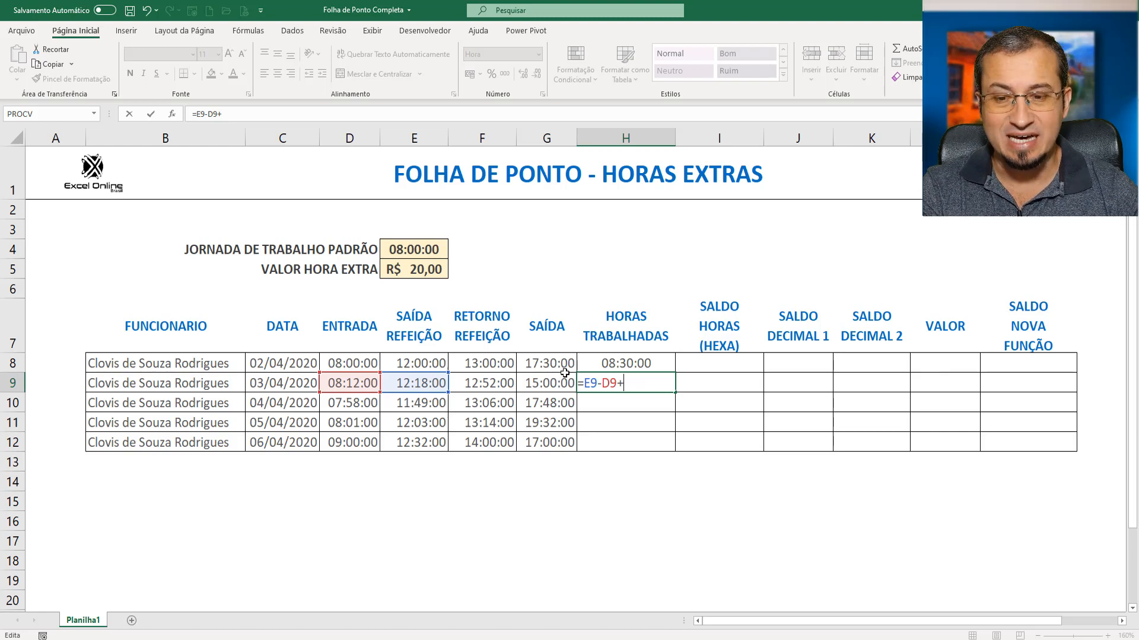
click(535, 383)
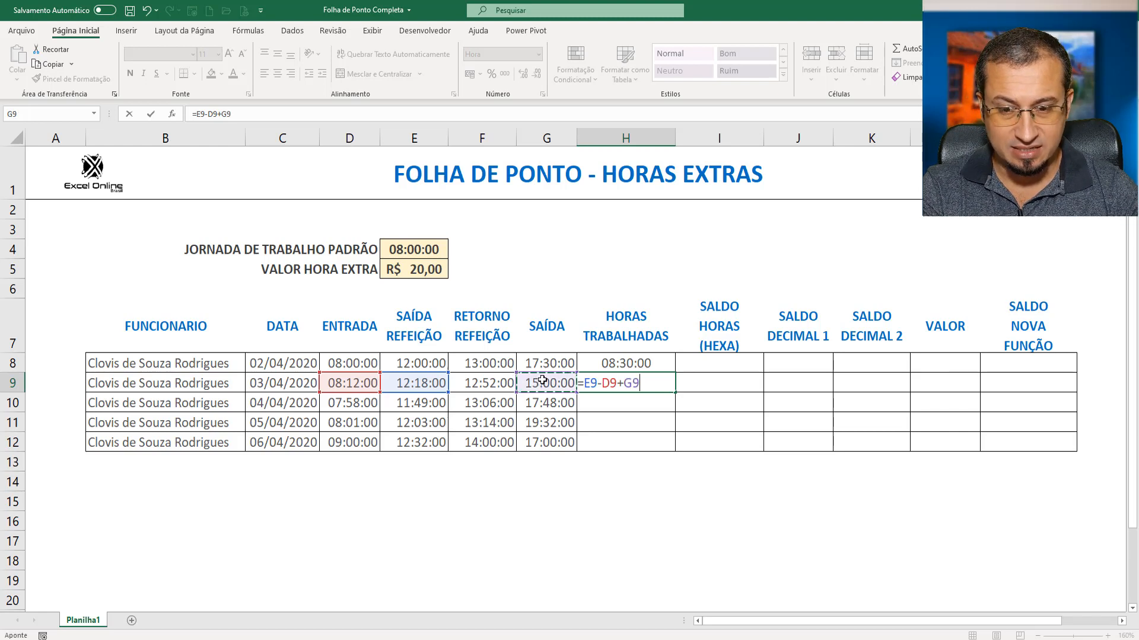
text(-)
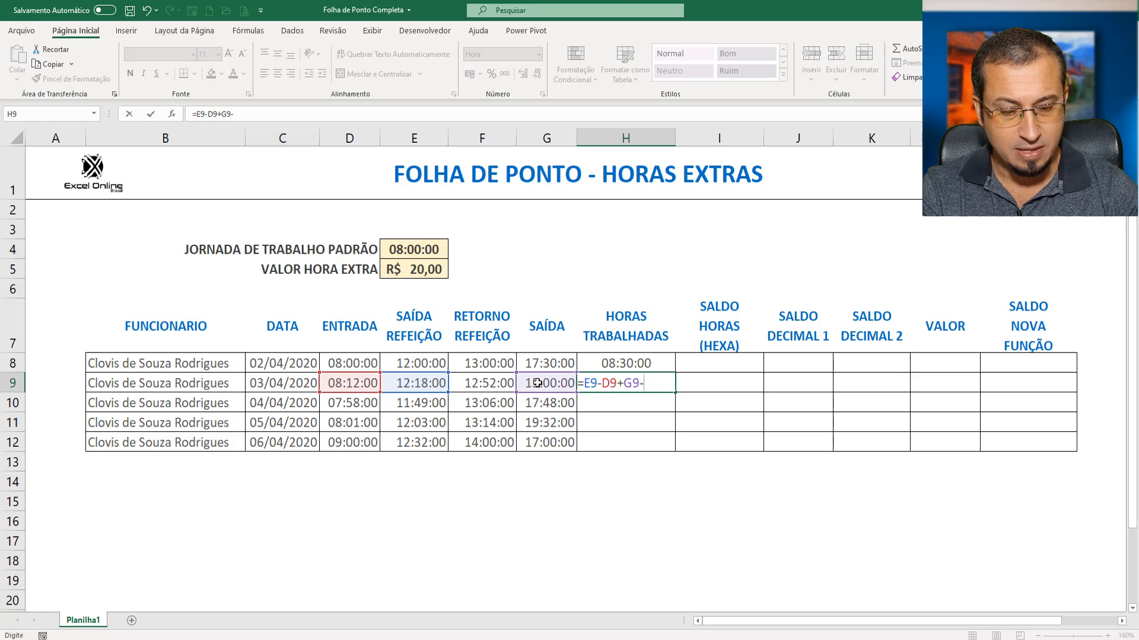
click(488, 385)
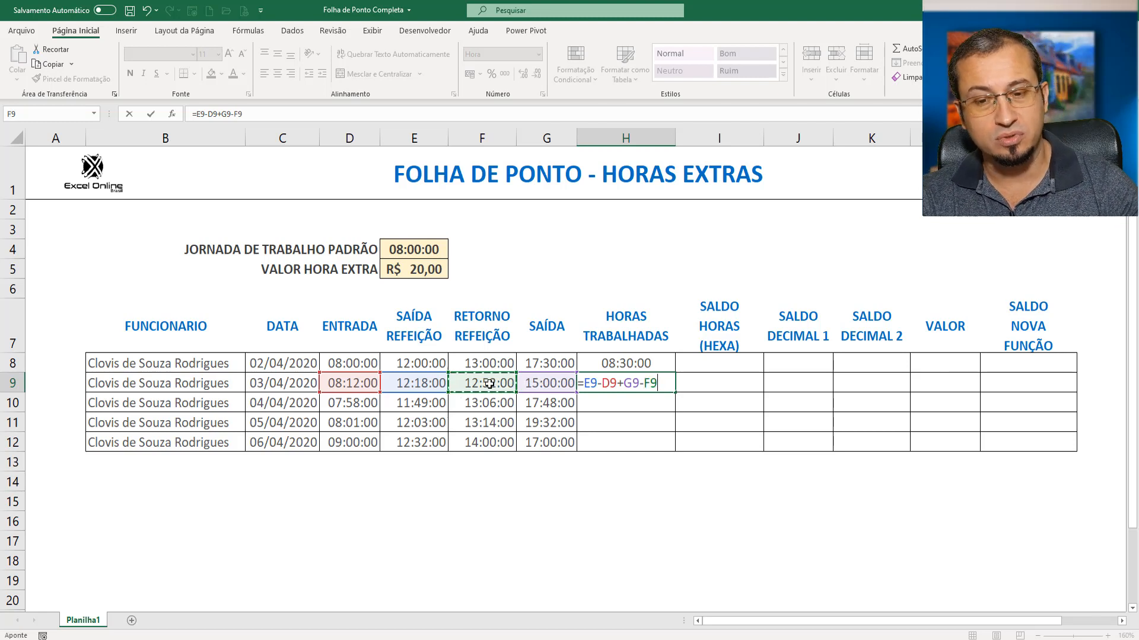
key(Return)
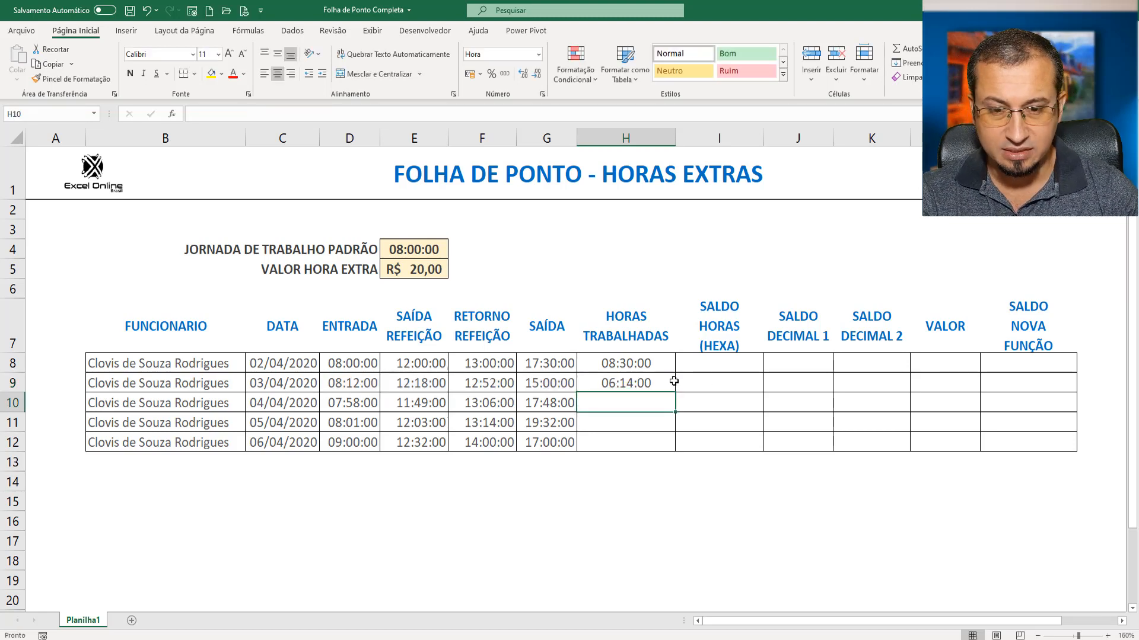
click(650, 384)
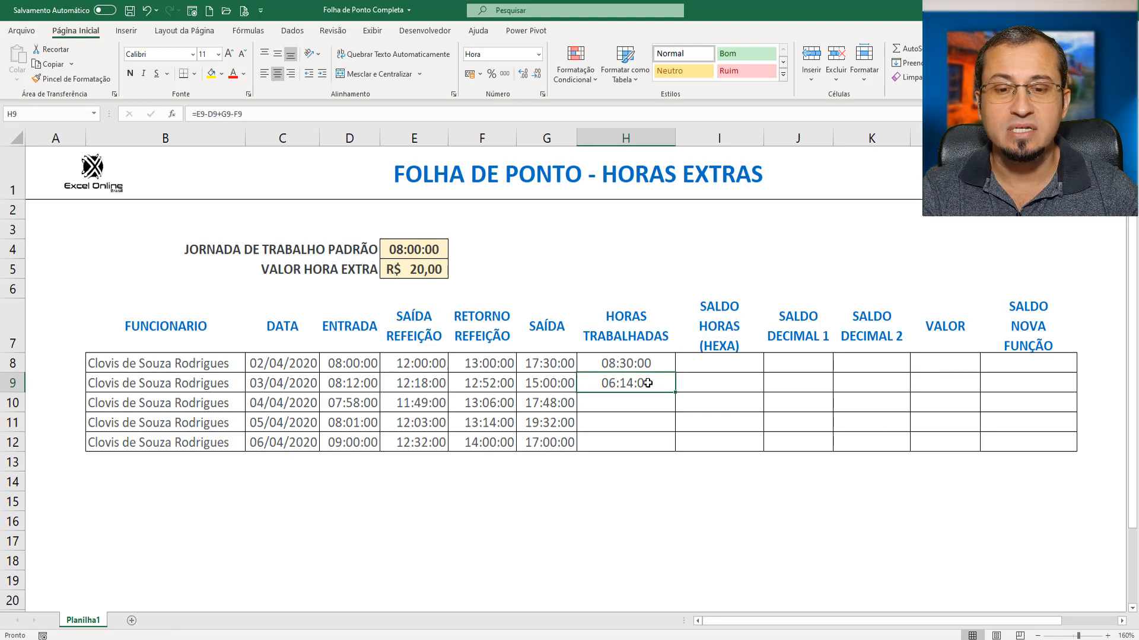
Compare the two HORAS TRABALHADAS formulas in H9 and H8, examining their terms and operators
double_click(648, 384)
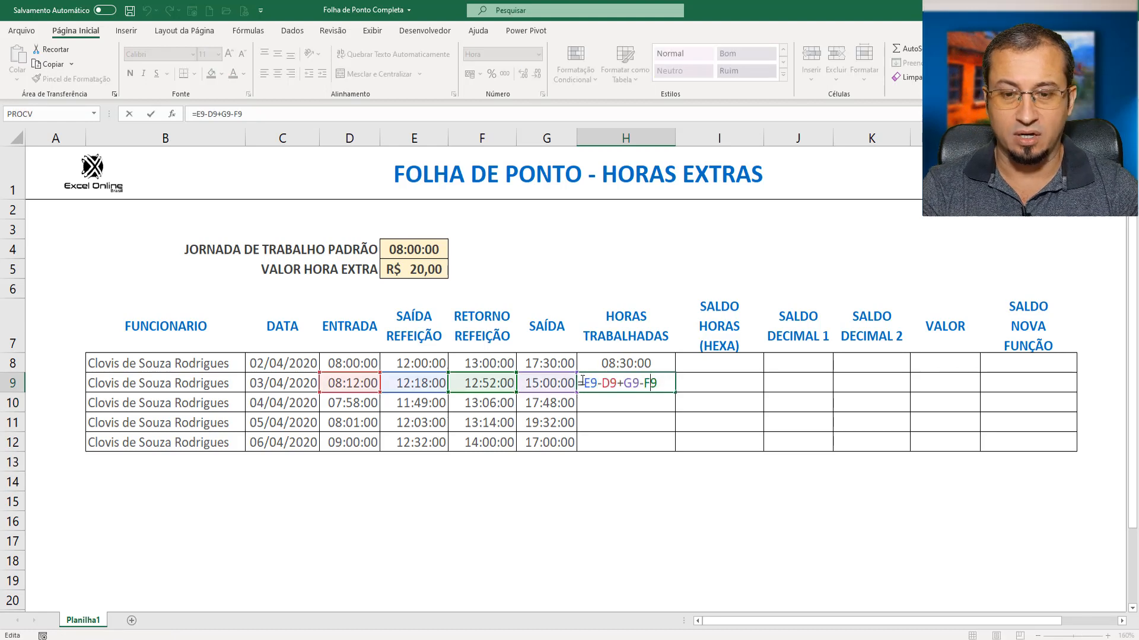
drag(622, 384, 675, 384)
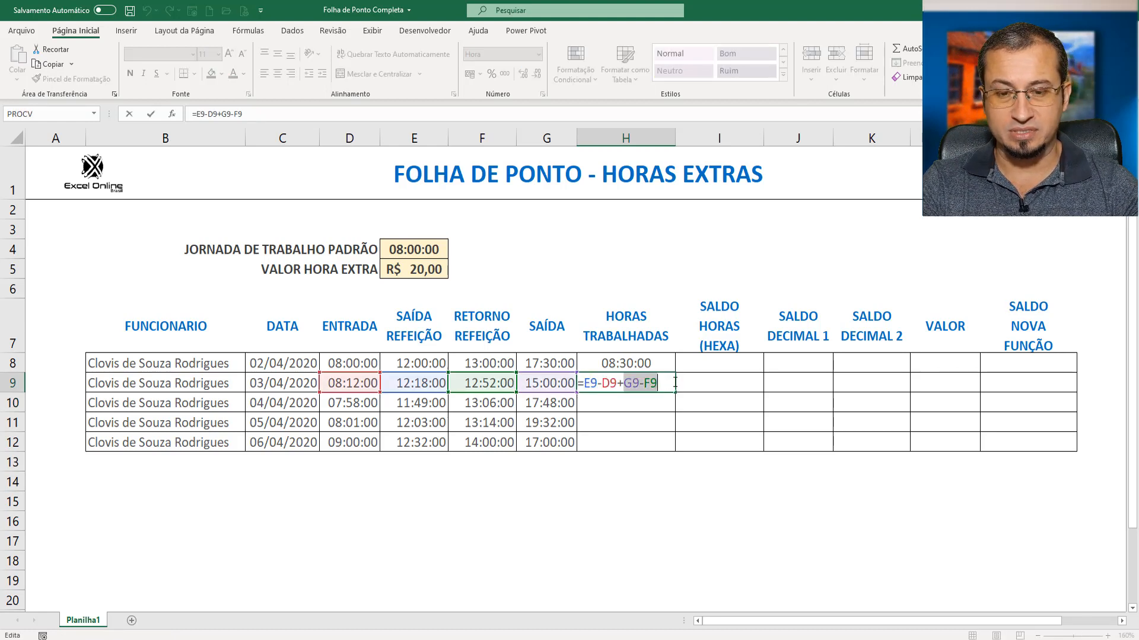
click(622, 383)
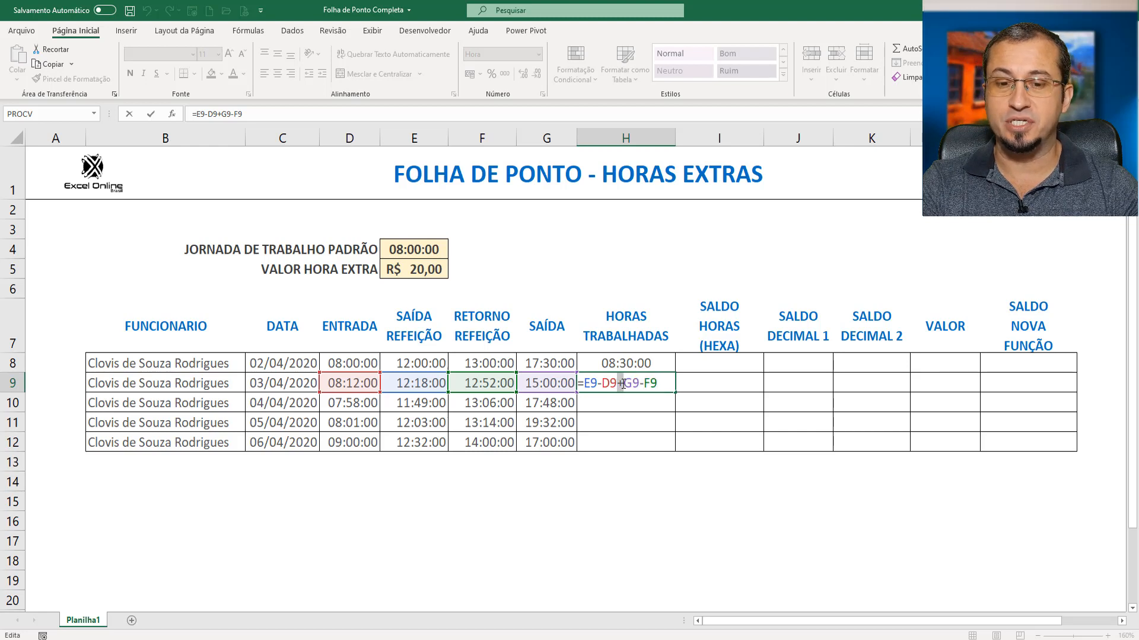
click(627, 363)
double_click(630, 363)
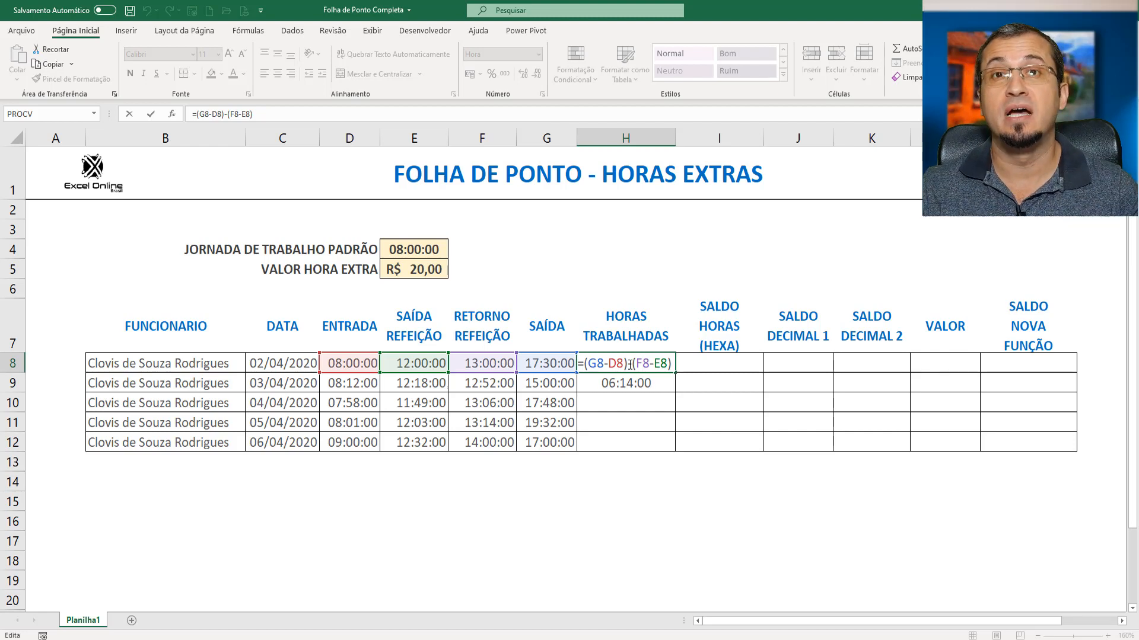
key(ctrl+Return)
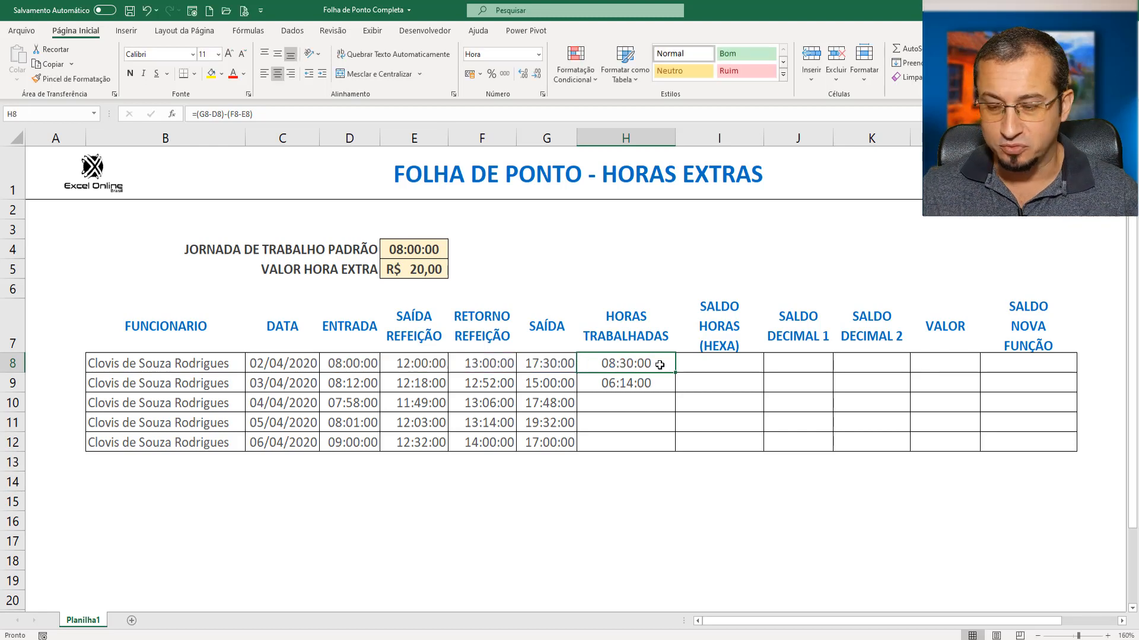
Fill the HORAS TRABALHADAS formula from H8 down to H12, replacing the alternative formula in H9
drag(675, 378, 677, 396)
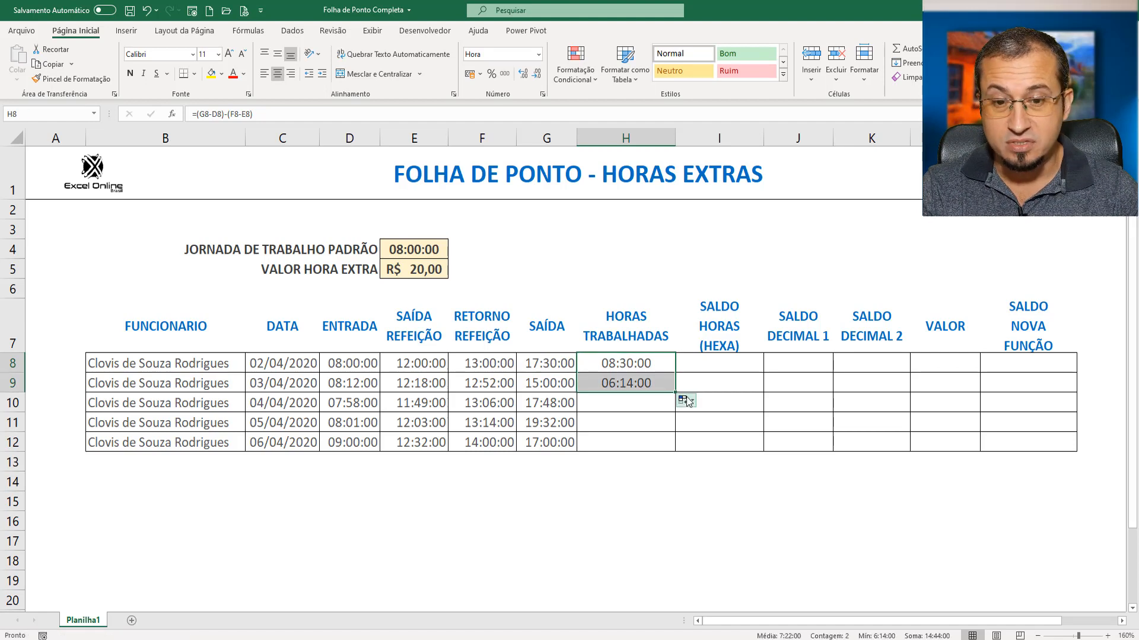
click(659, 380)
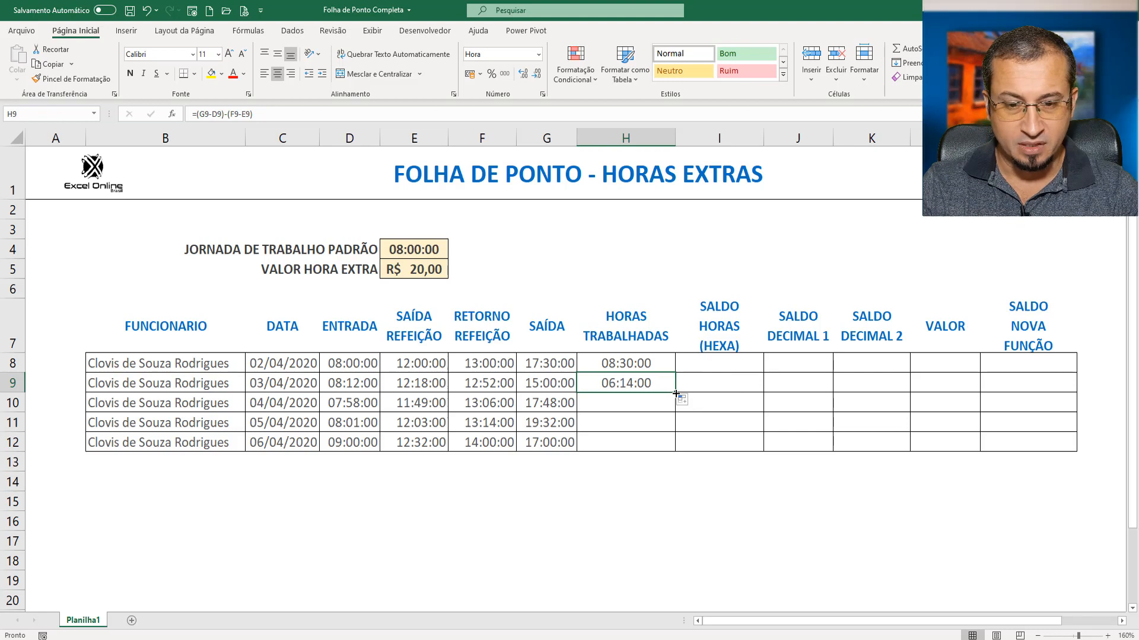
drag(675, 392, 675, 442)
drag(658, 366, 648, 441)
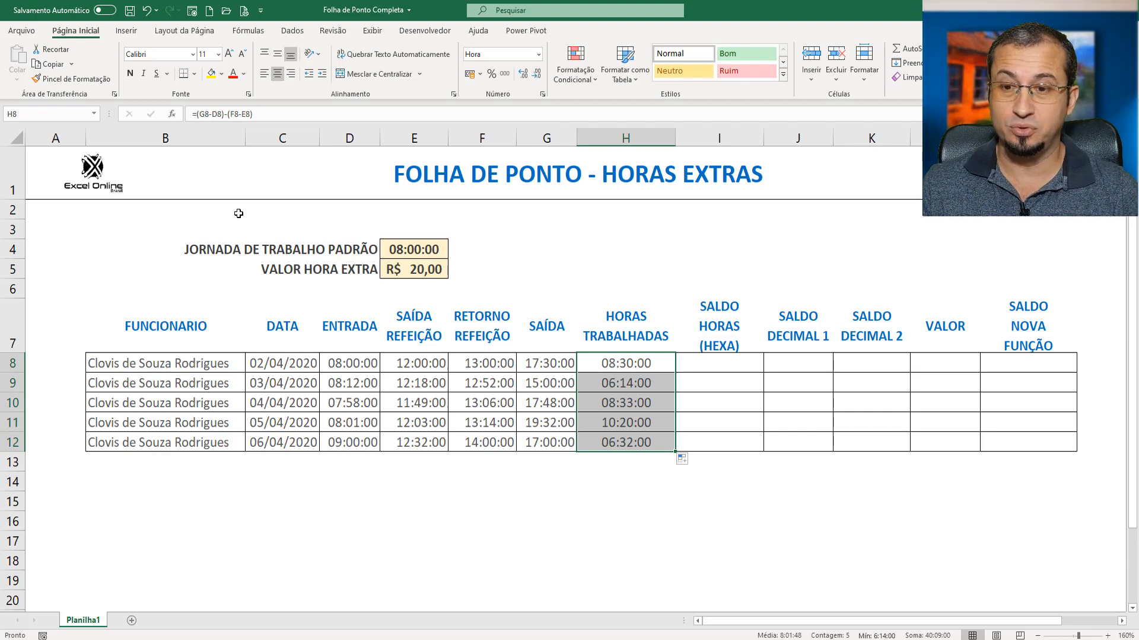
Start the formula =H8-E4 in I8, subtracting the standard workday from the first day's hours worked
click(405, 253)
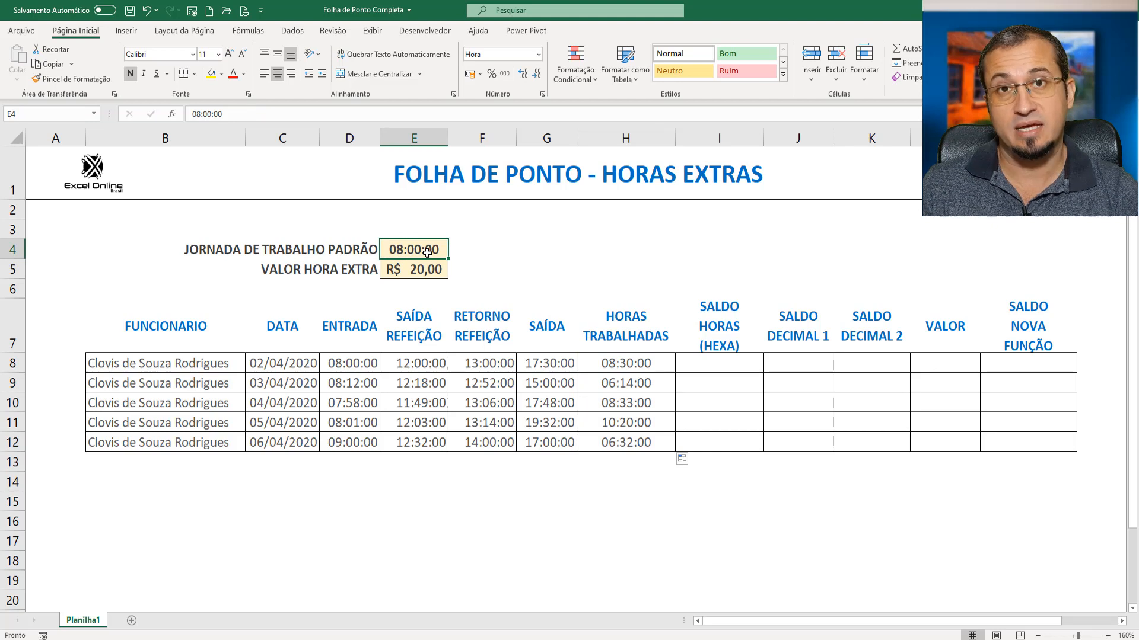
click(711, 367)
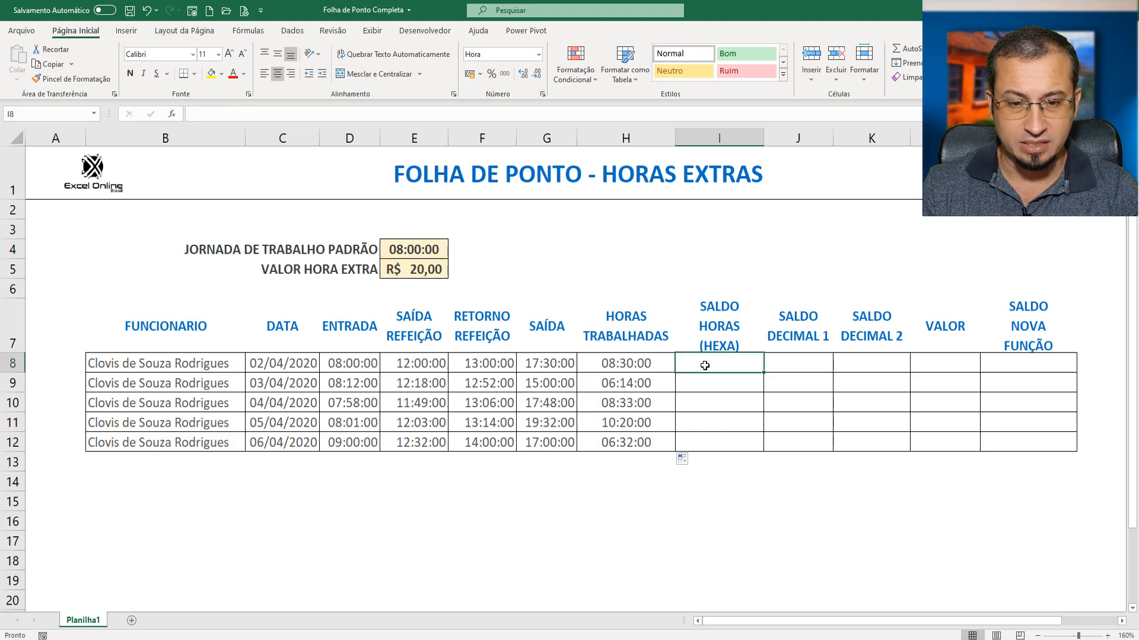
text(=)
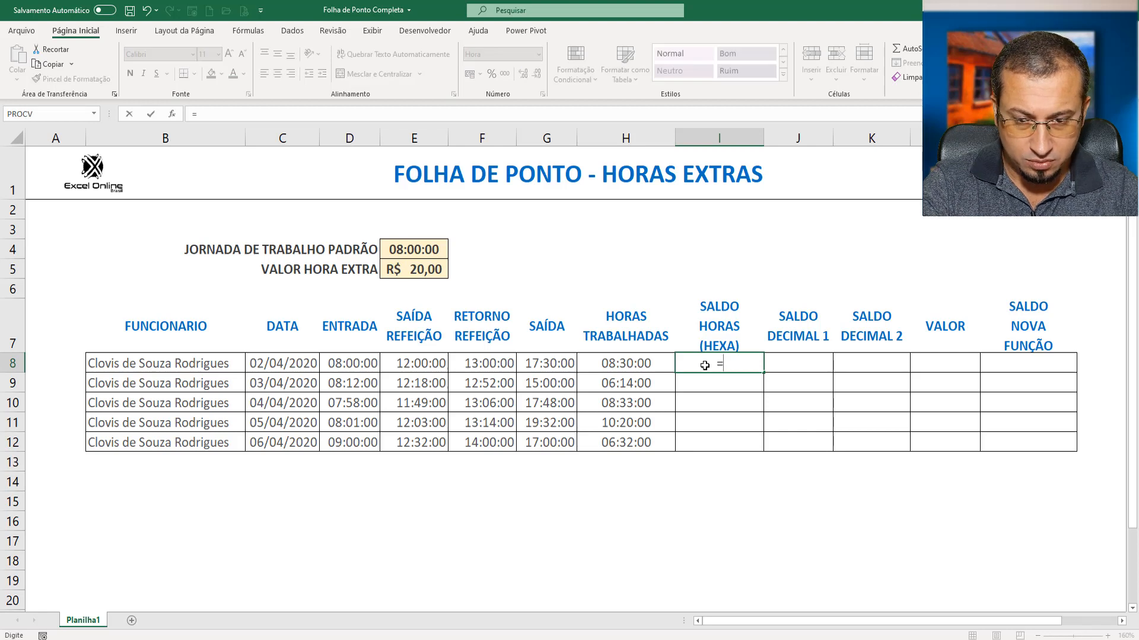
click(620, 361)
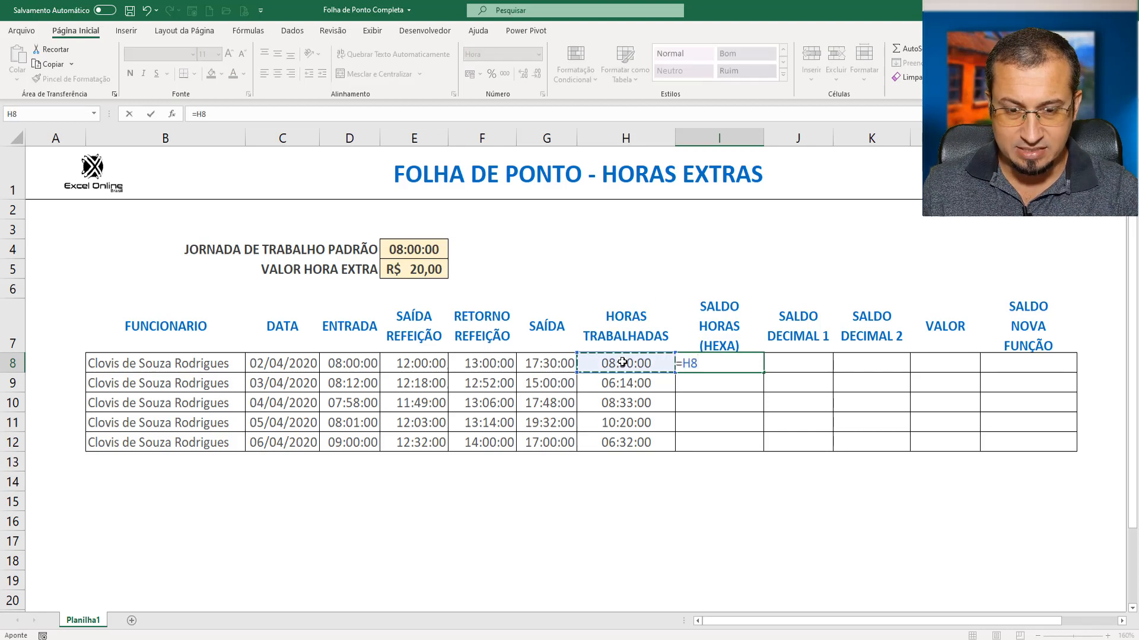
text(-)
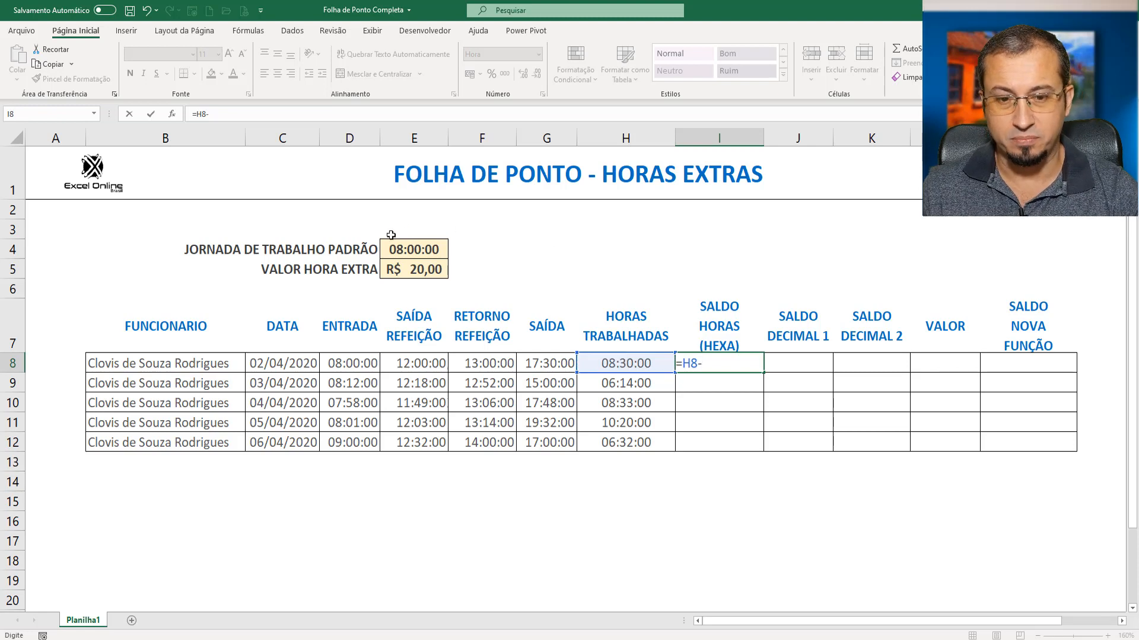
click(408, 250)
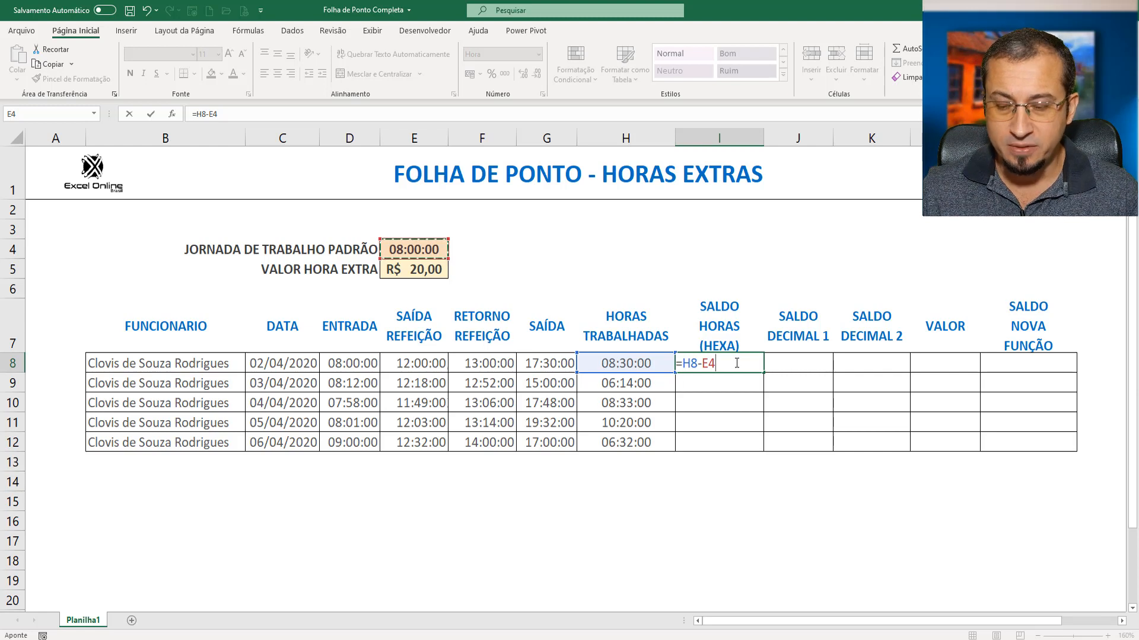
Try the absolute and mixed reference forms of E4 in the I8 formula, returning to the relative form
key(F4)
key(F4)
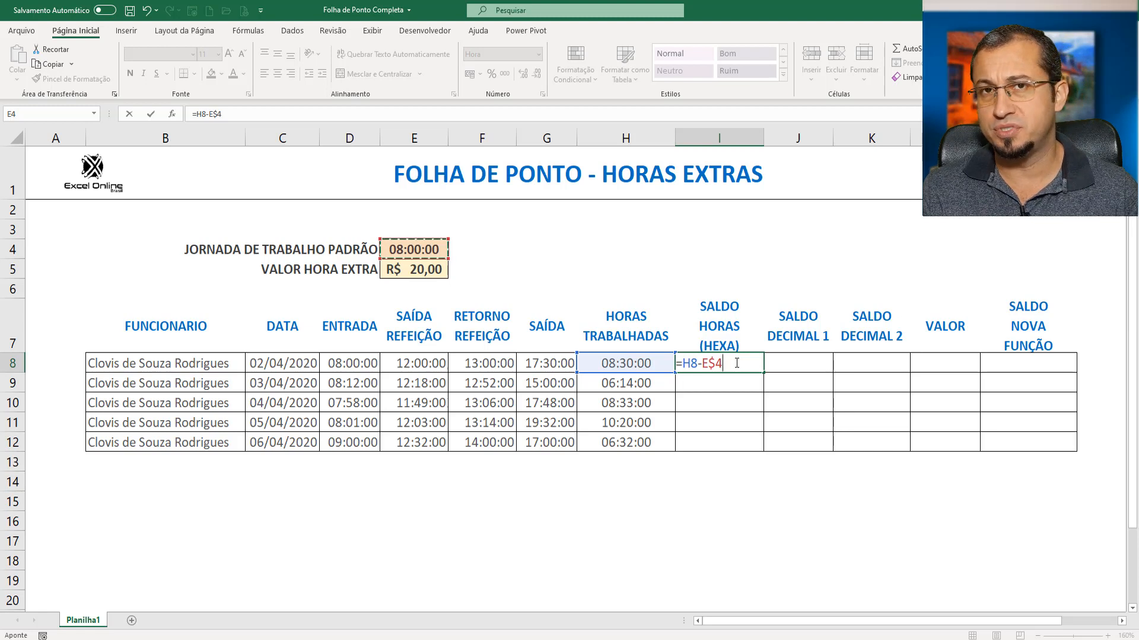
key(F4)
key(F4)
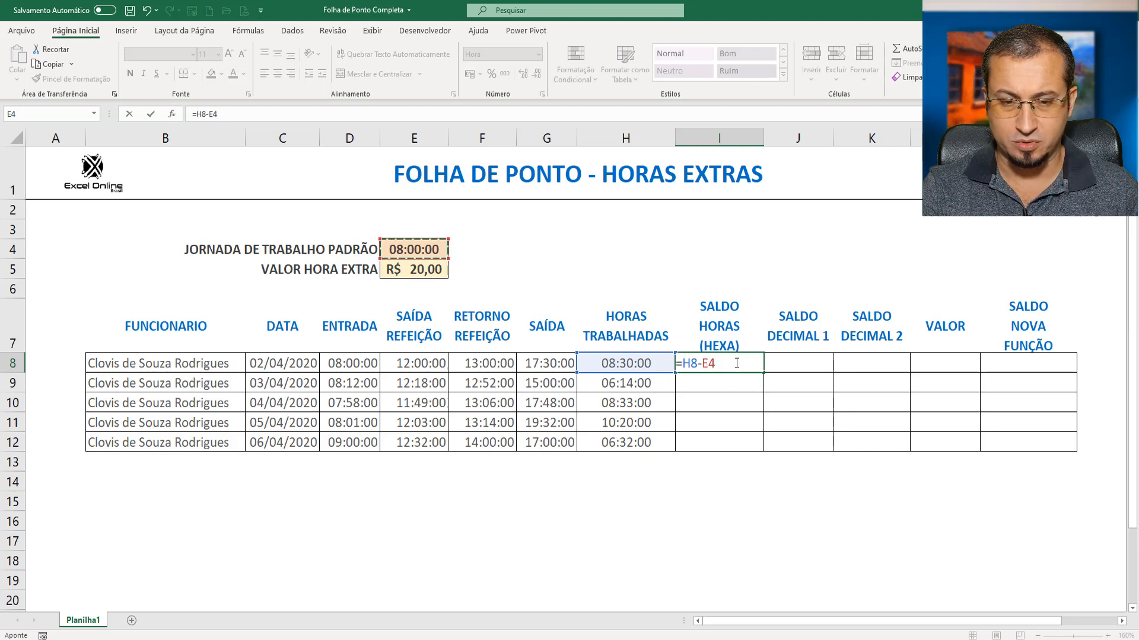
Lock the row of the E4 reference and commit the I8 formula as =H8-E$4
click(712, 364)
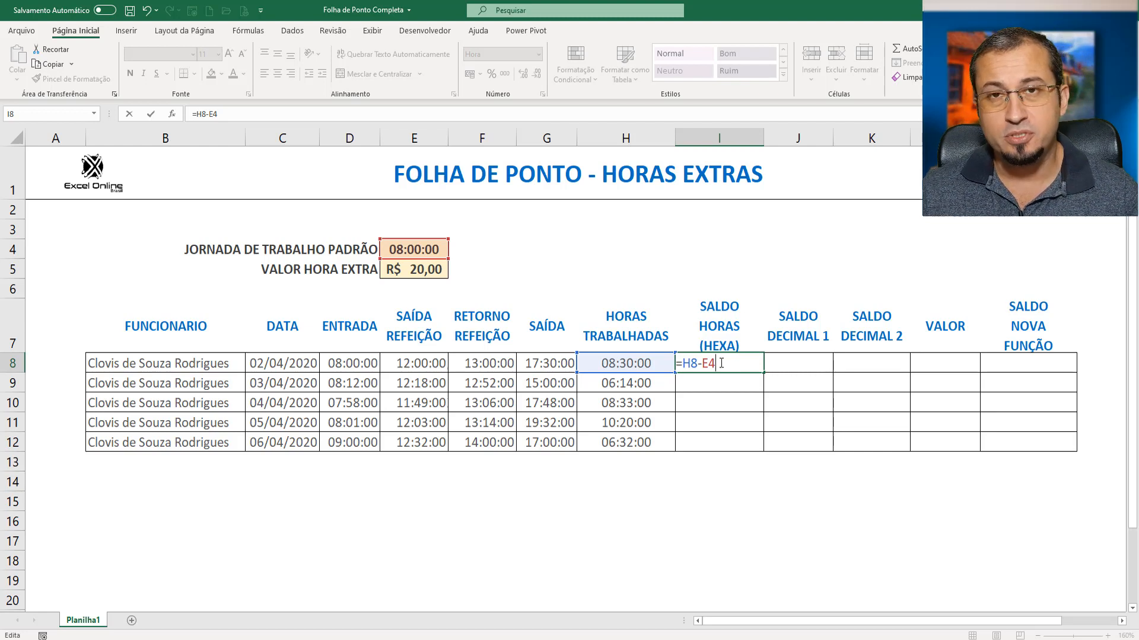
key(F4)
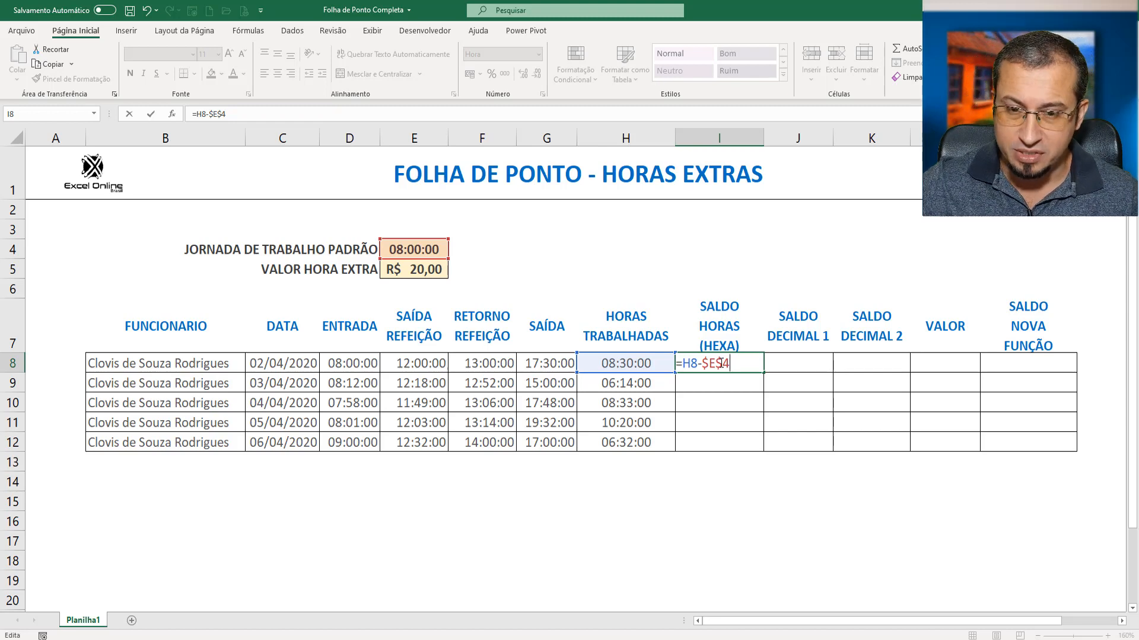
key(F4)
key(Return)
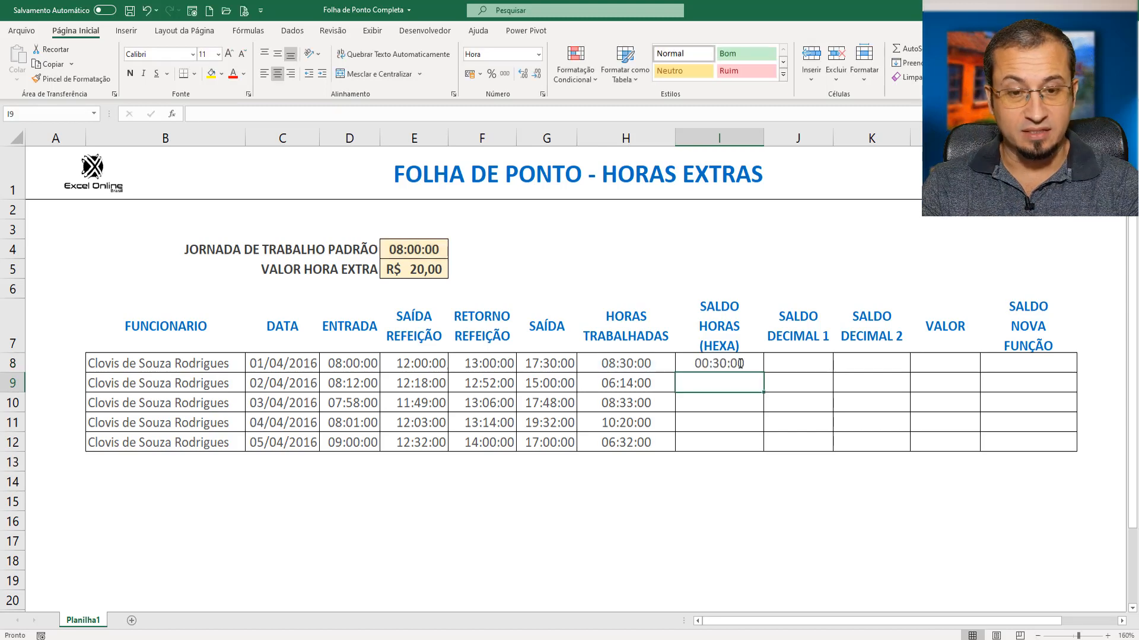
Fill the SALDO HORAS (HEXA) formula from I8 down to I12 and narrow column I slightly
click(740, 364)
drag(764, 372, 757, 449)
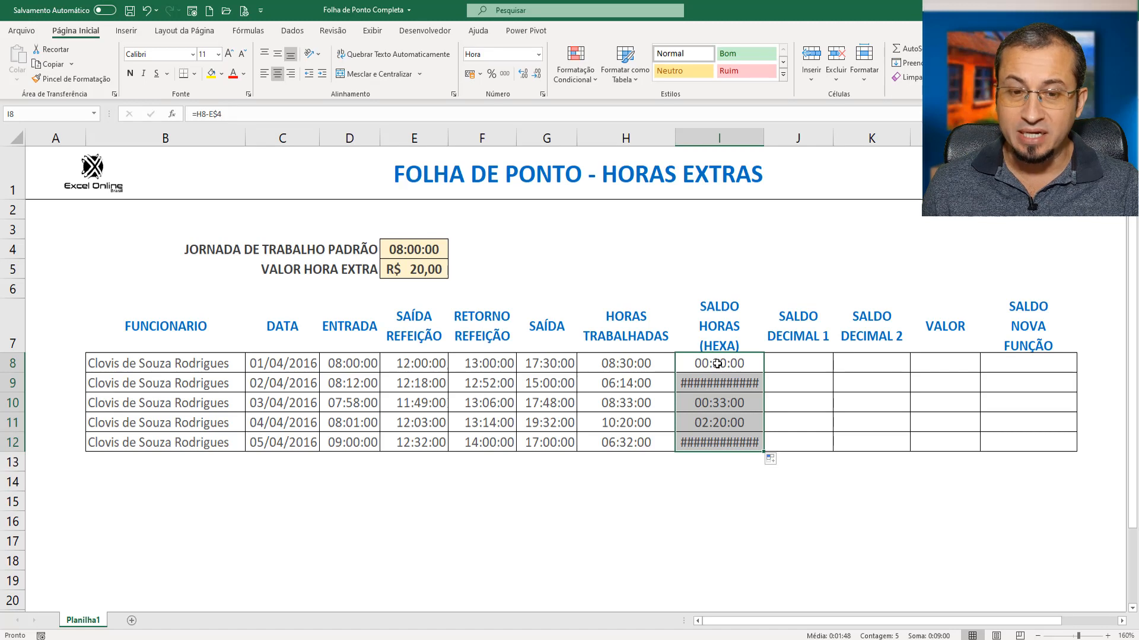
click(716, 360)
mouse_move(765, 140)
mouse_down()
mouse_move(853, 129)
mouse_move(757, 145)
mouse_up()
click(646, 363)
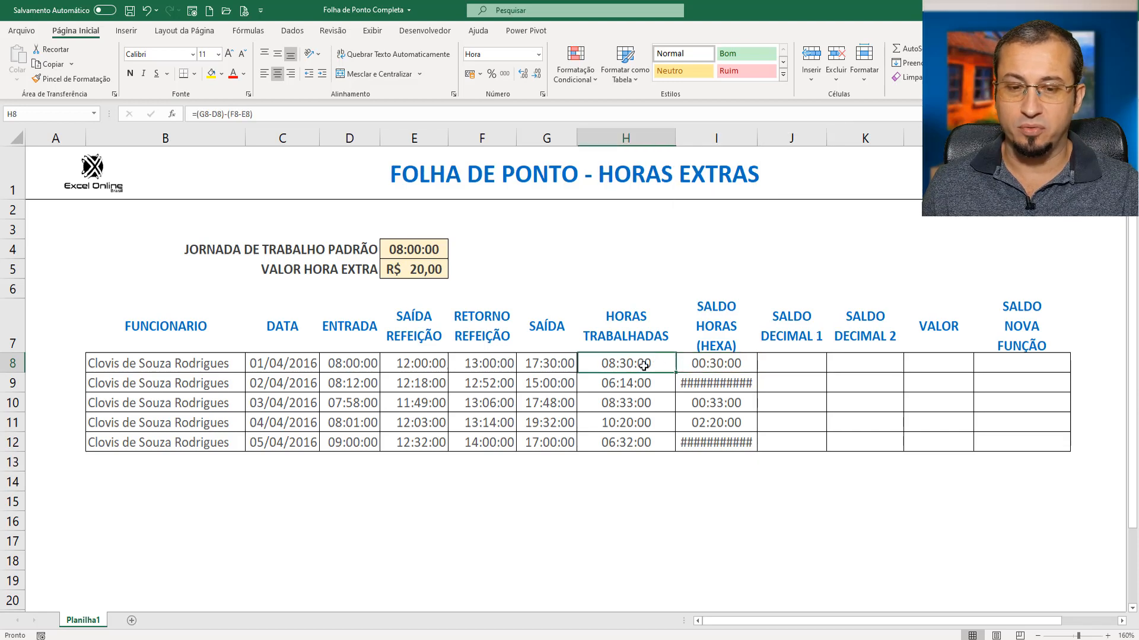
Compare the daily hours worked in column H with the hours balances in column I
click(702, 365)
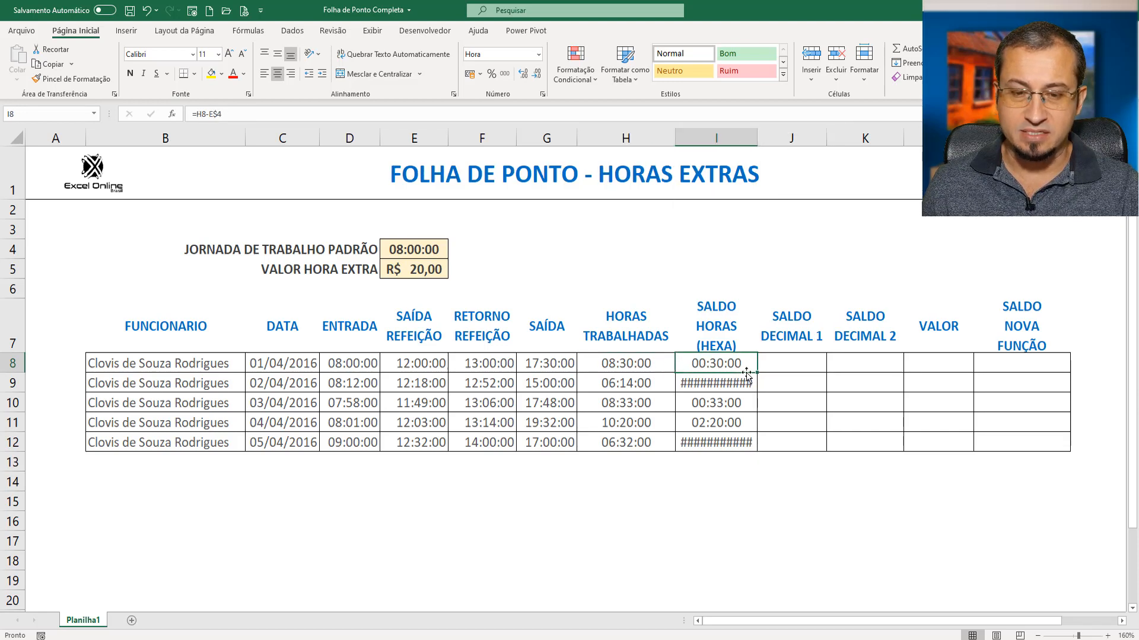
click(721, 403)
click(641, 403)
click(713, 405)
click(659, 419)
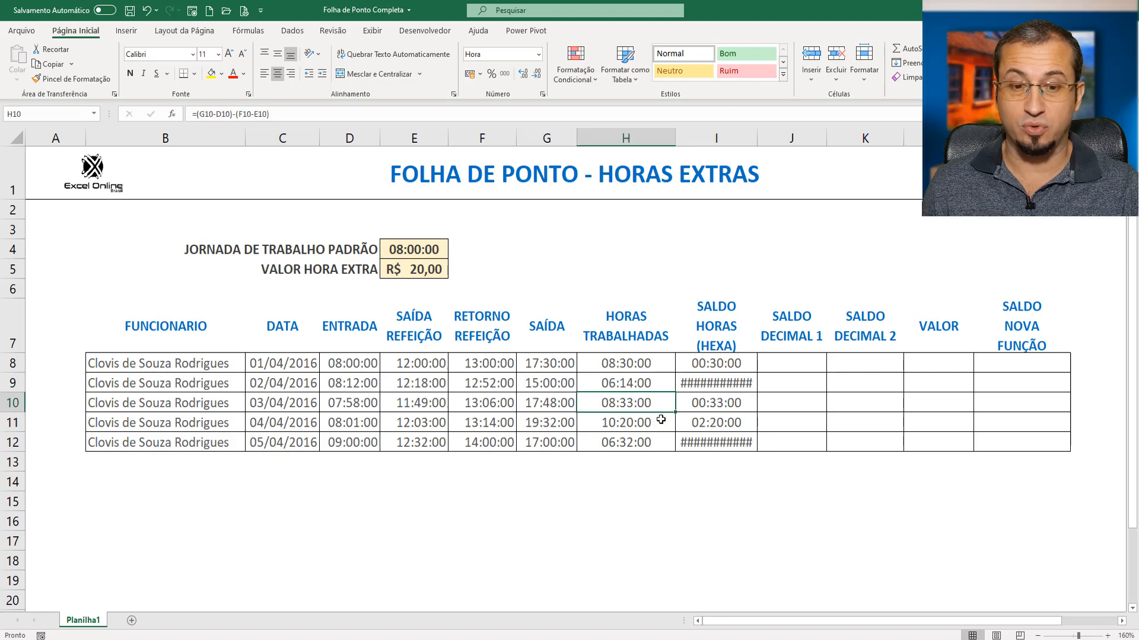
click(700, 422)
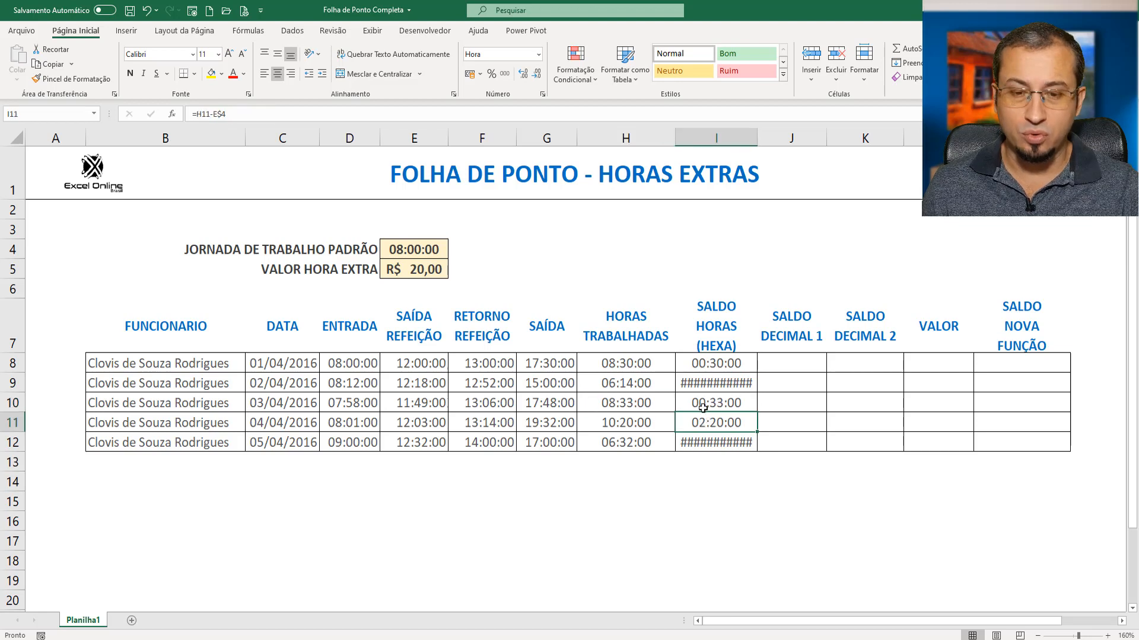
click(648, 379)
click(645, 441)
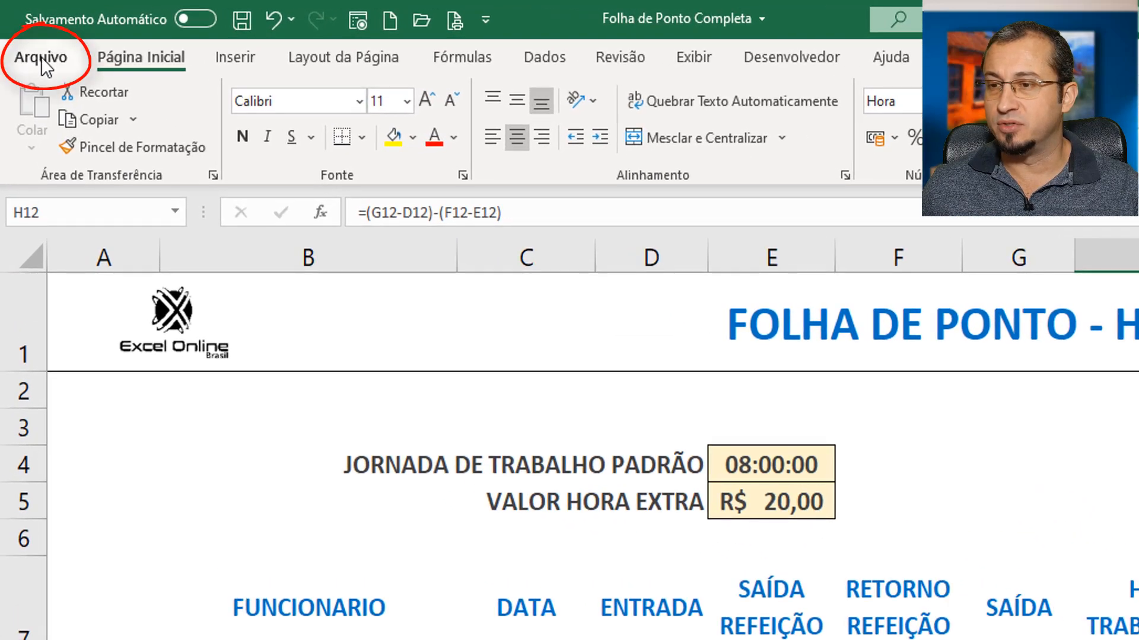
Enable the 1904 date system for this workbook in the advanced Excel options
click(38, 55)
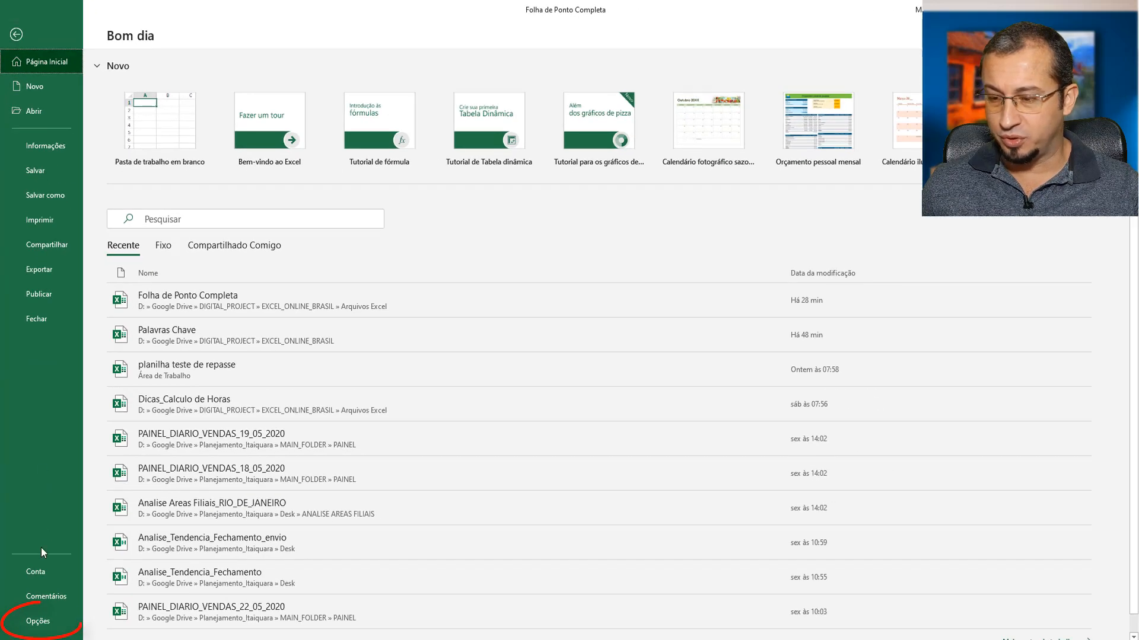
click(37, 620)
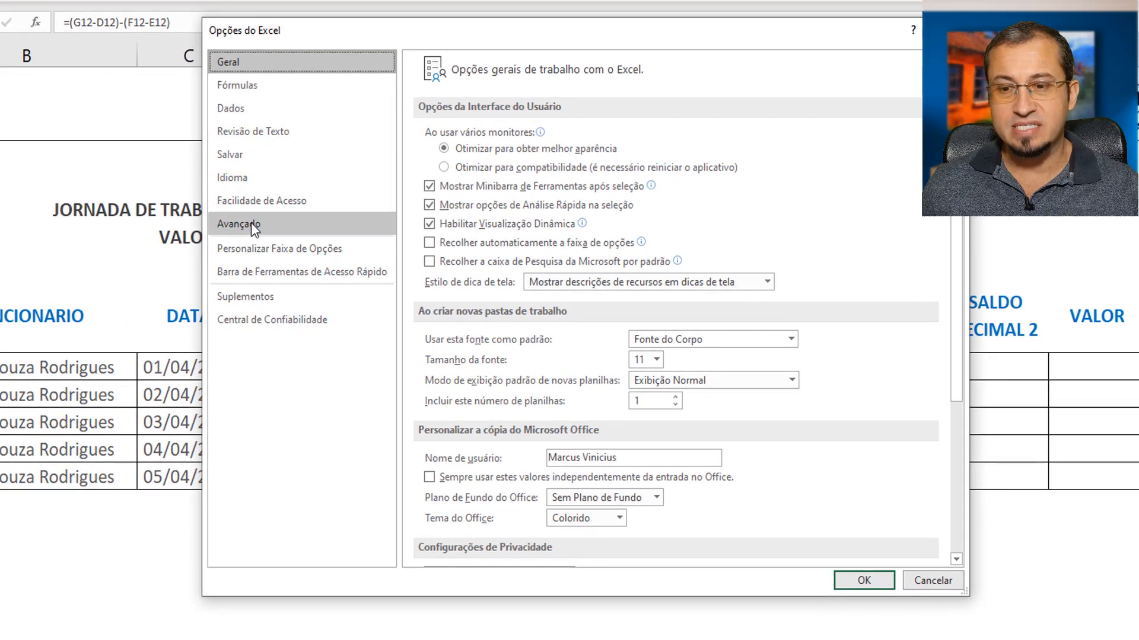
click(251, 222)
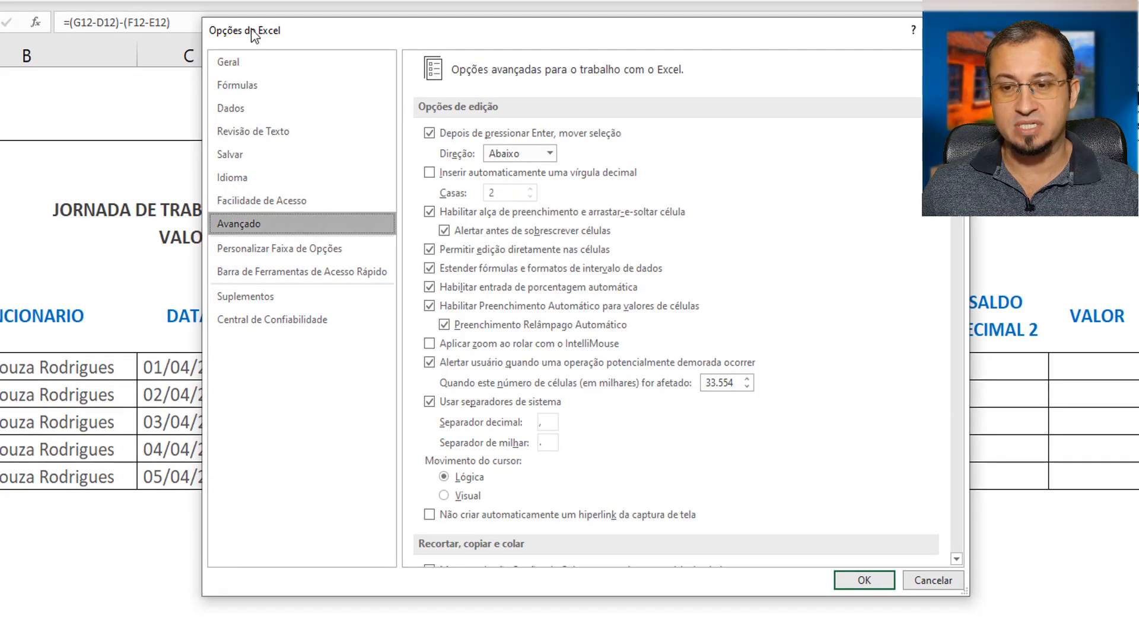
scroll(528, 285, down, 2)
scroll(527, 285, down, 10)
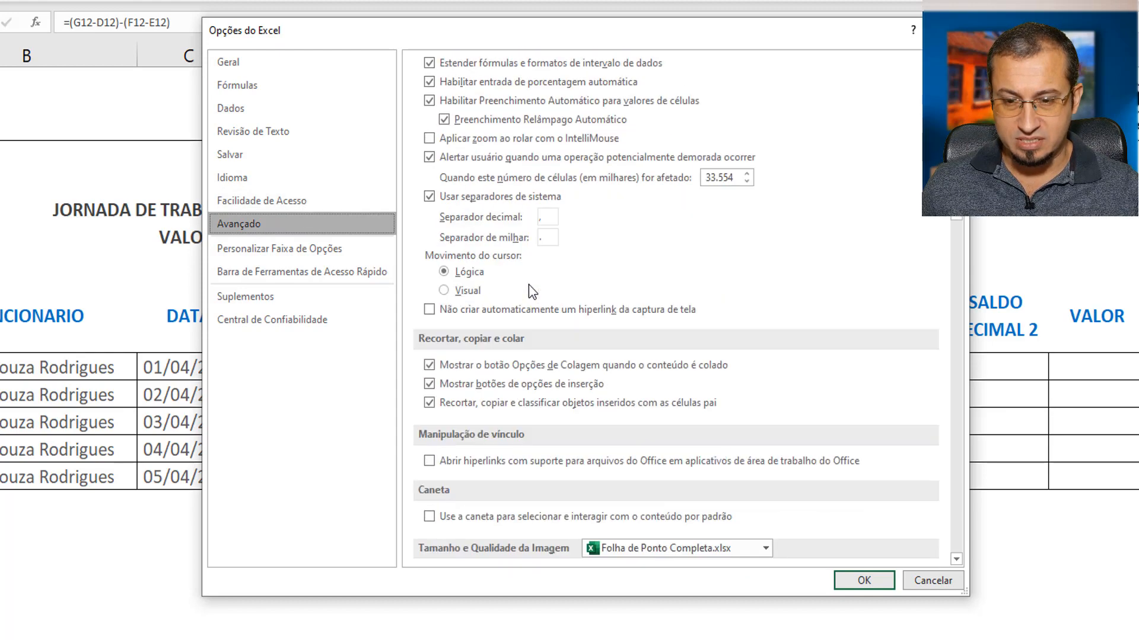
scroll(528, 290, down, 12)
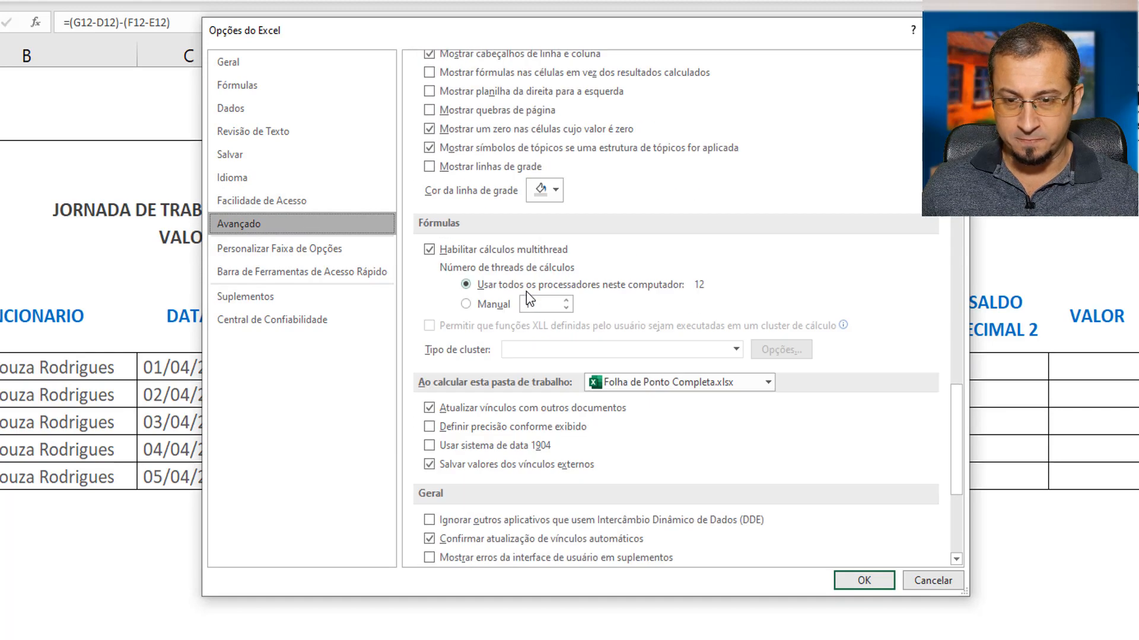
scroll(525, 291, down, 3)
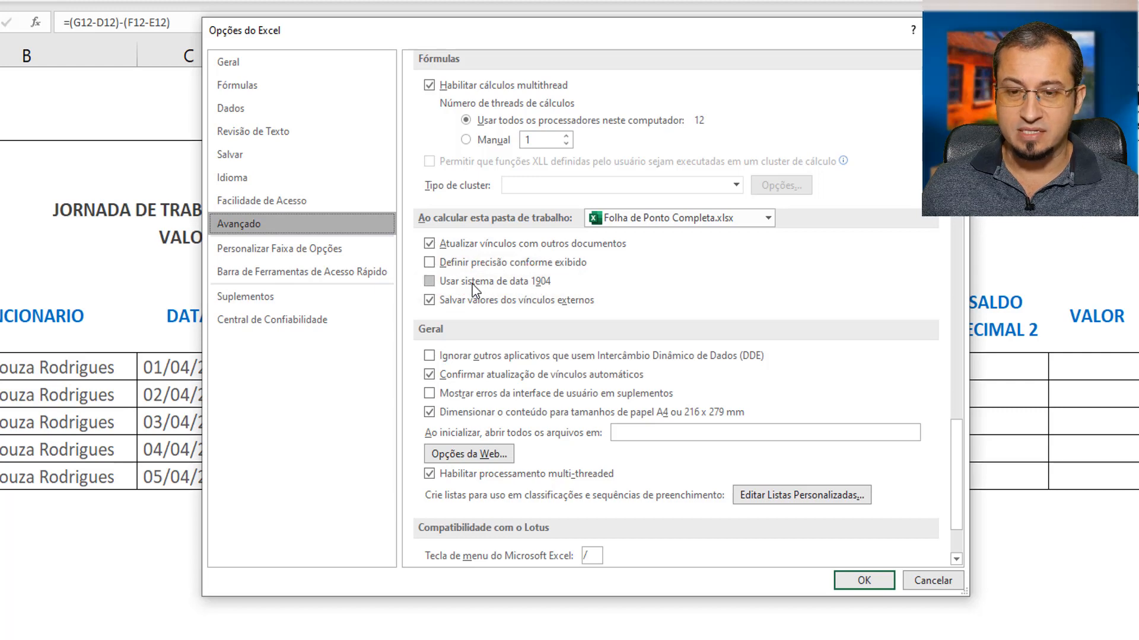
click(451, 282)
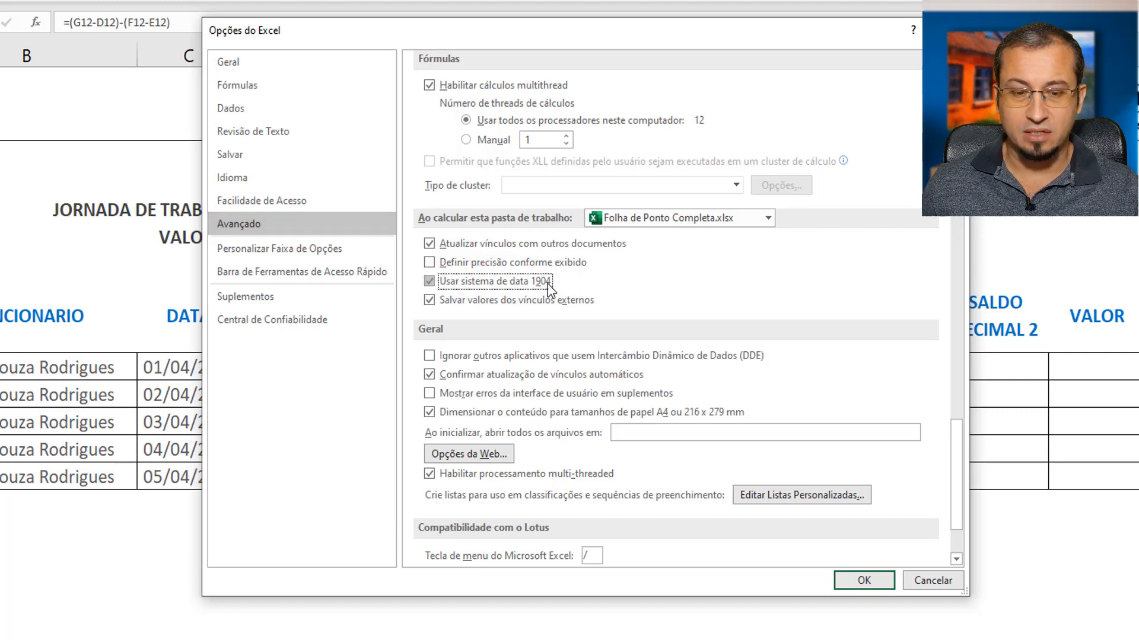
click(867, 580)
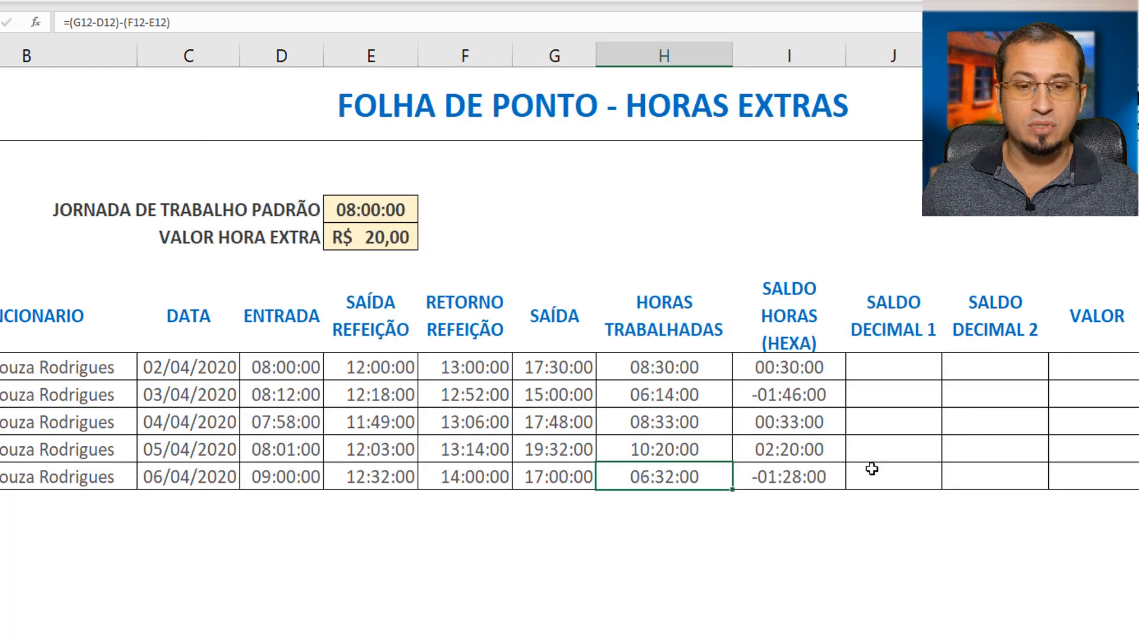
Review the negative balances in column I, the hours worked in column H and the dates in column C
key(Right)
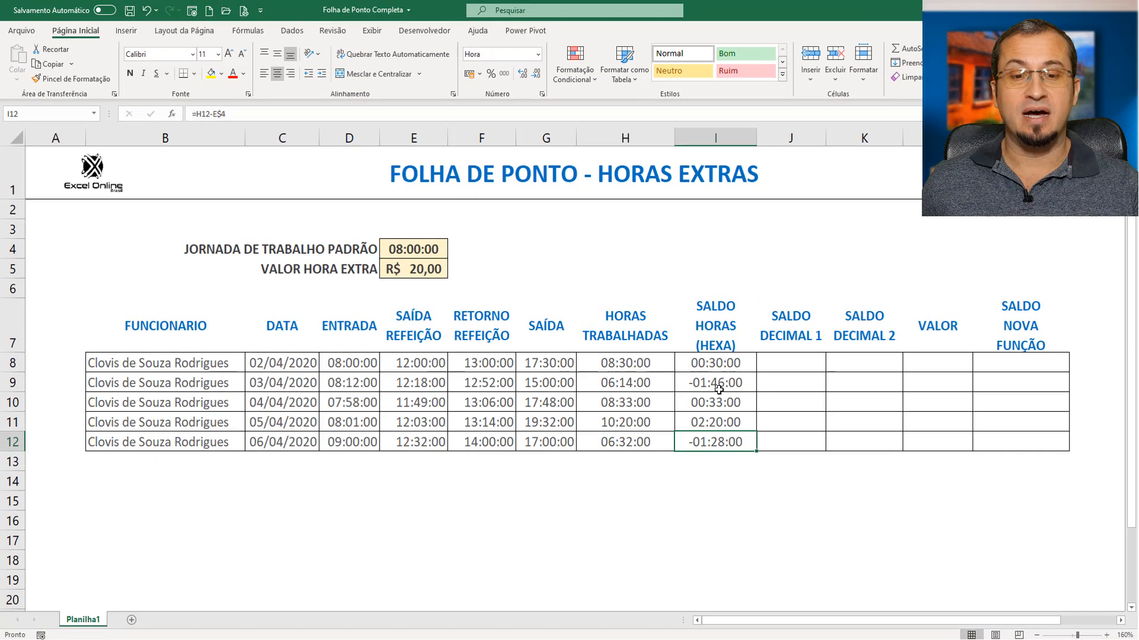
click(711, 389)
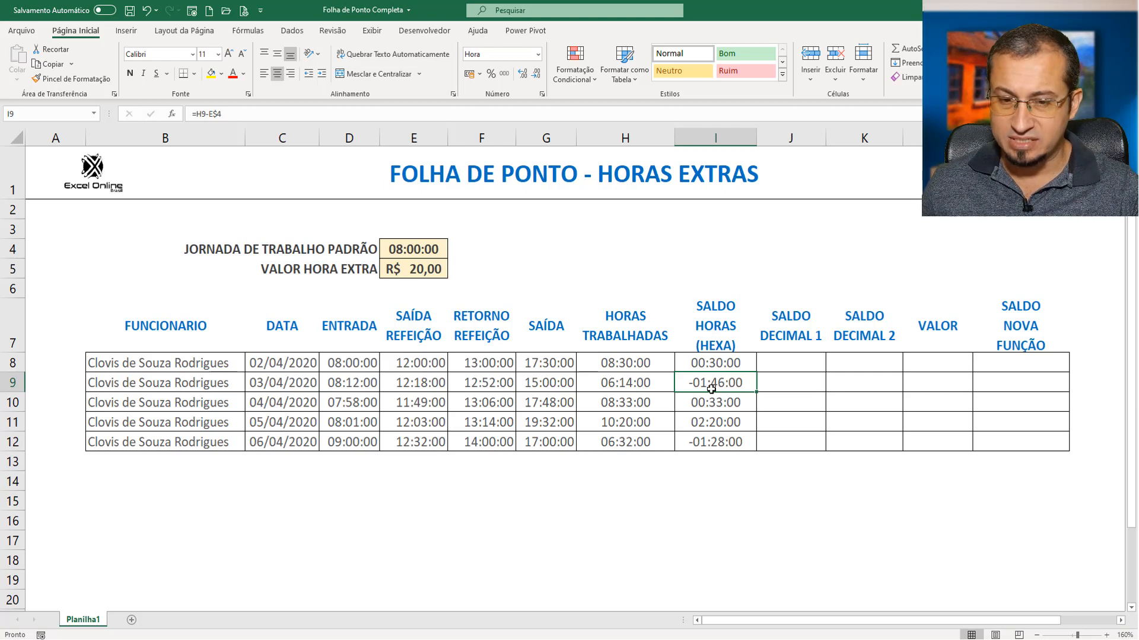
key(Left)
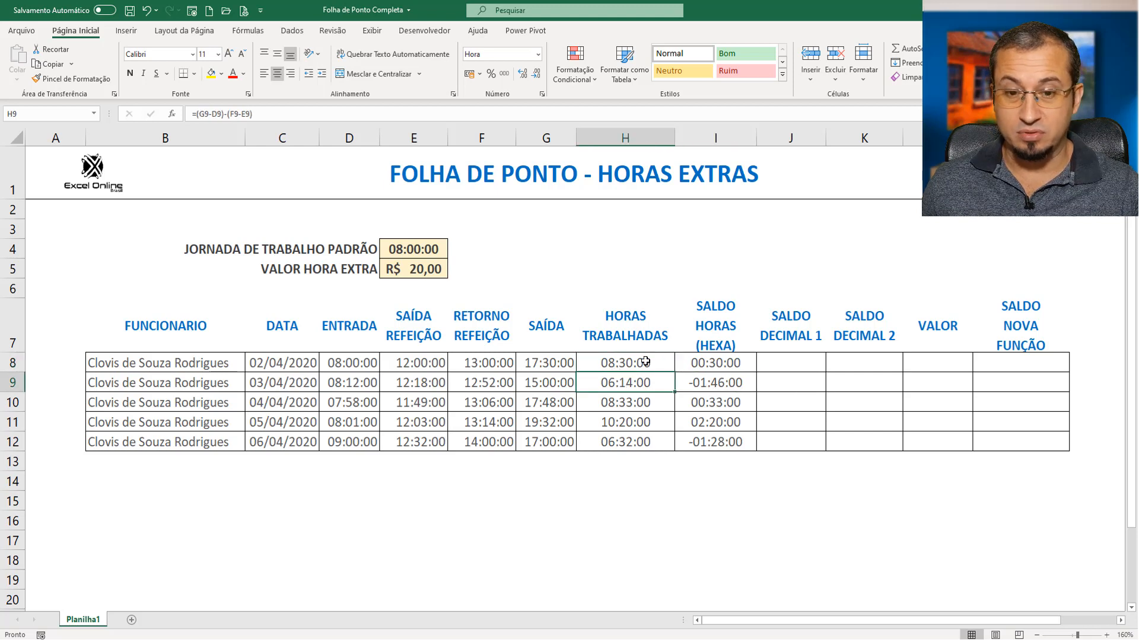
drag(645, 361, 632, 423)
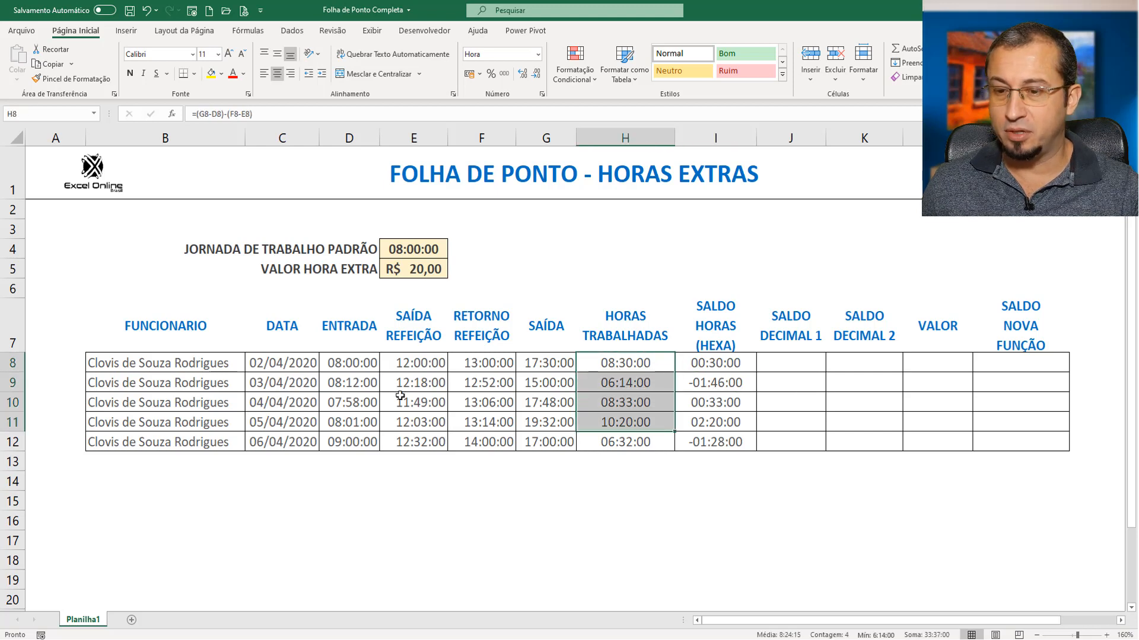
click(294, 364)
click(277, 441)
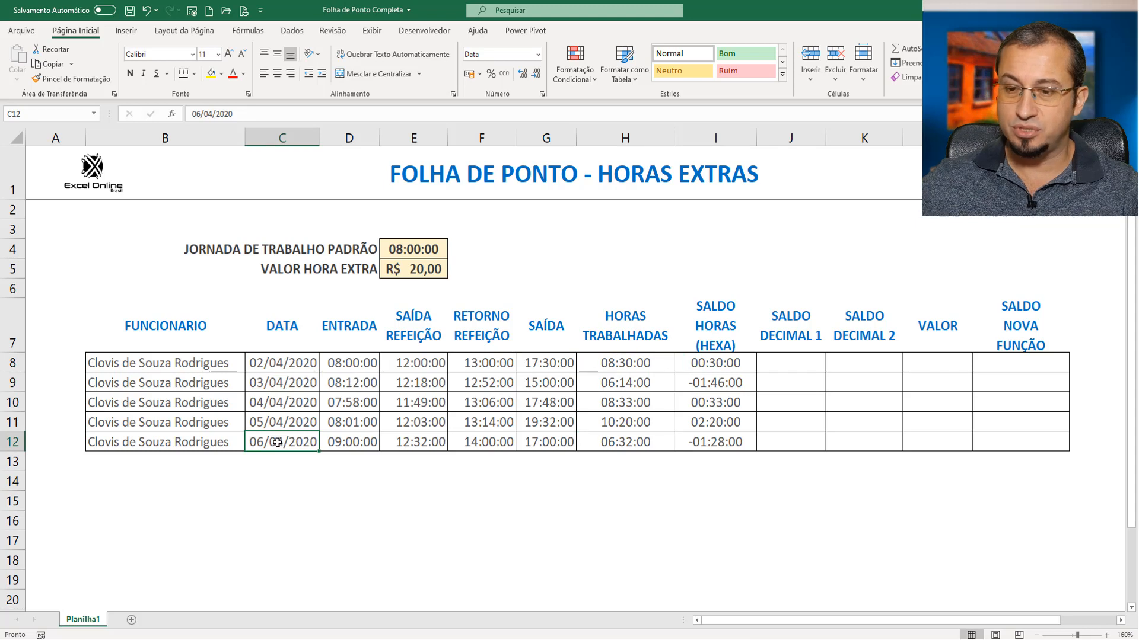
click(649, 458)
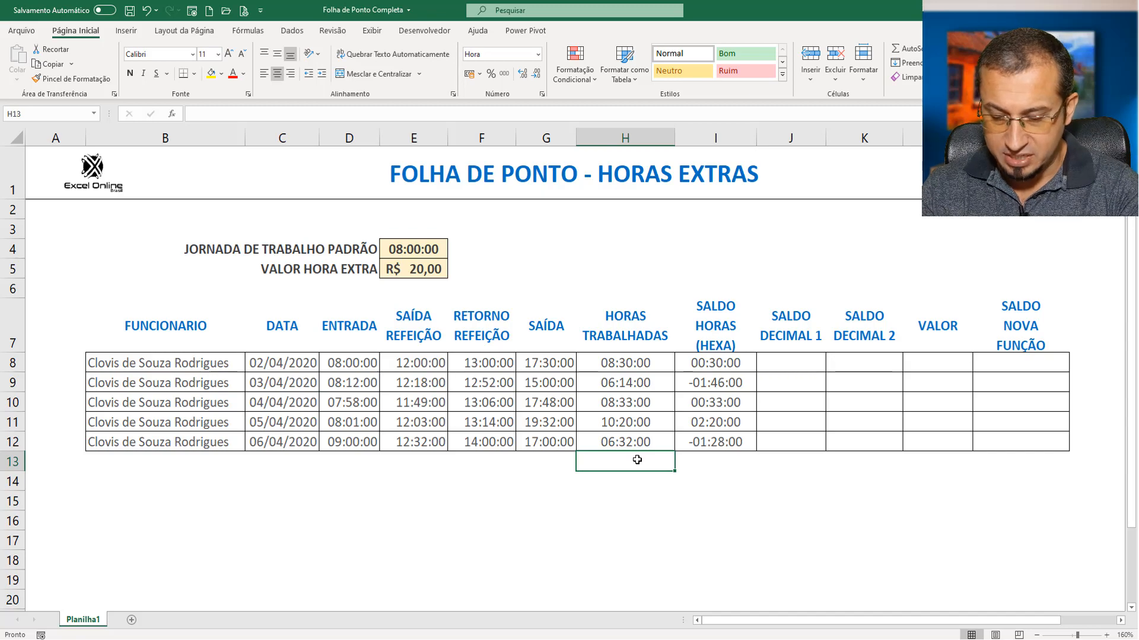
text(=SOMA()
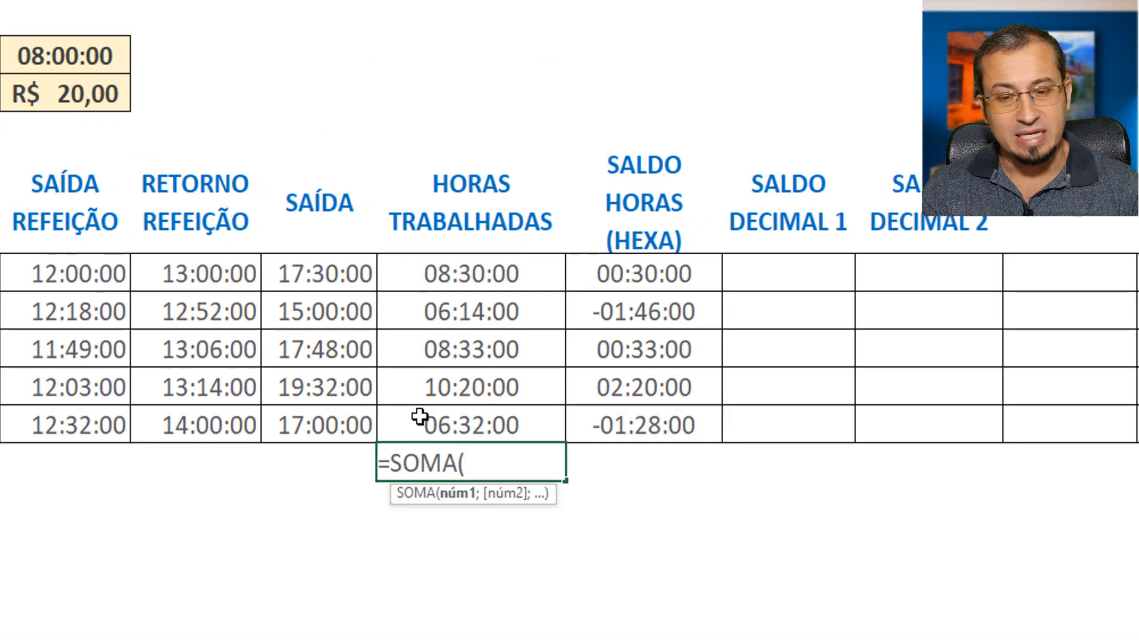
drag(486, 261, 510, 426)
key(Escape)
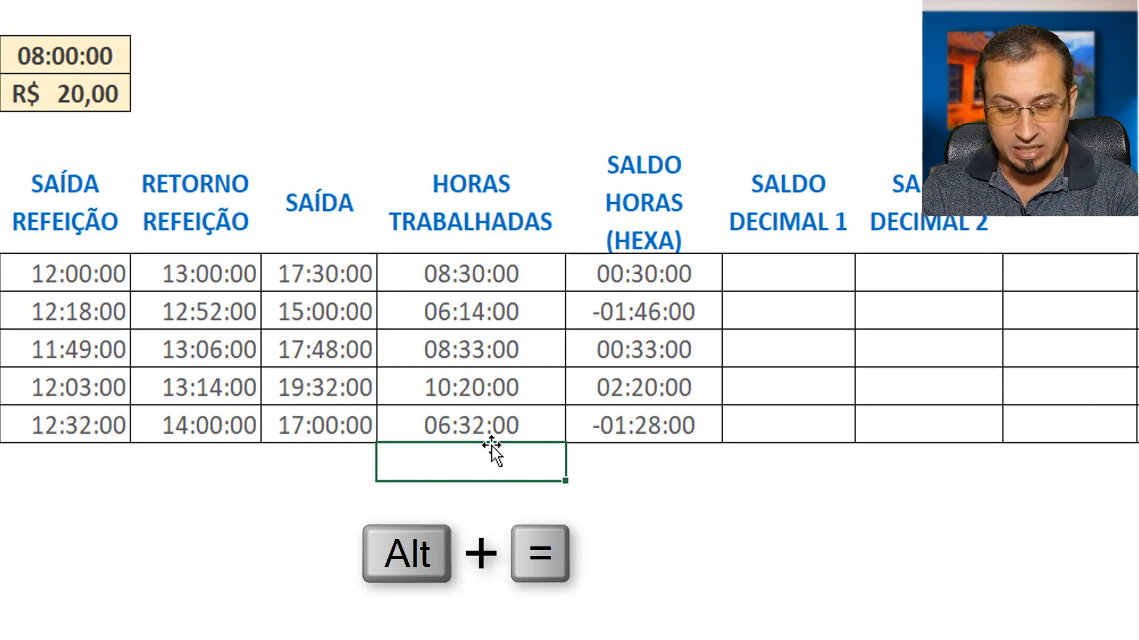
Total the hours worked in H13 with the AutoSum formula =SOMA(H8:H12)
key(alt+equal)
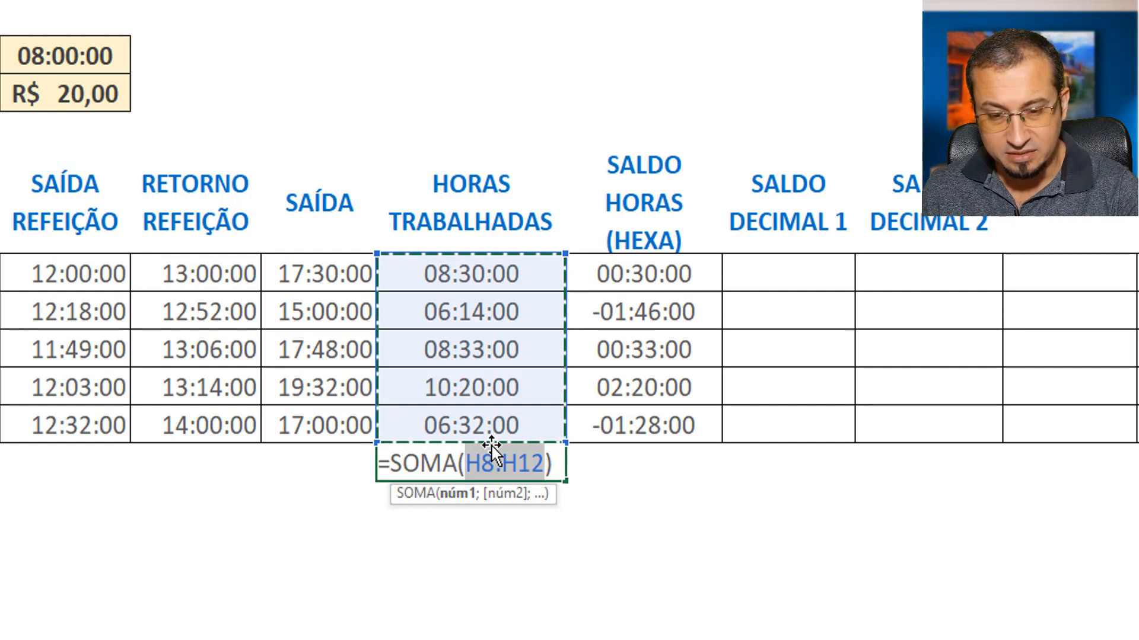
key(Return)
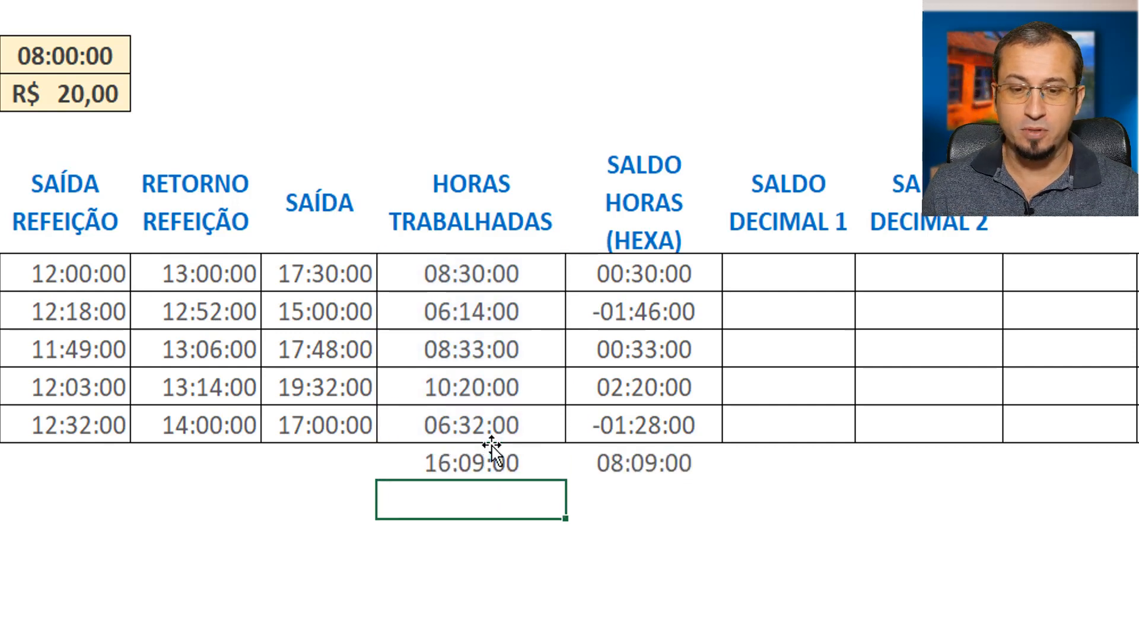
click(424, 453)
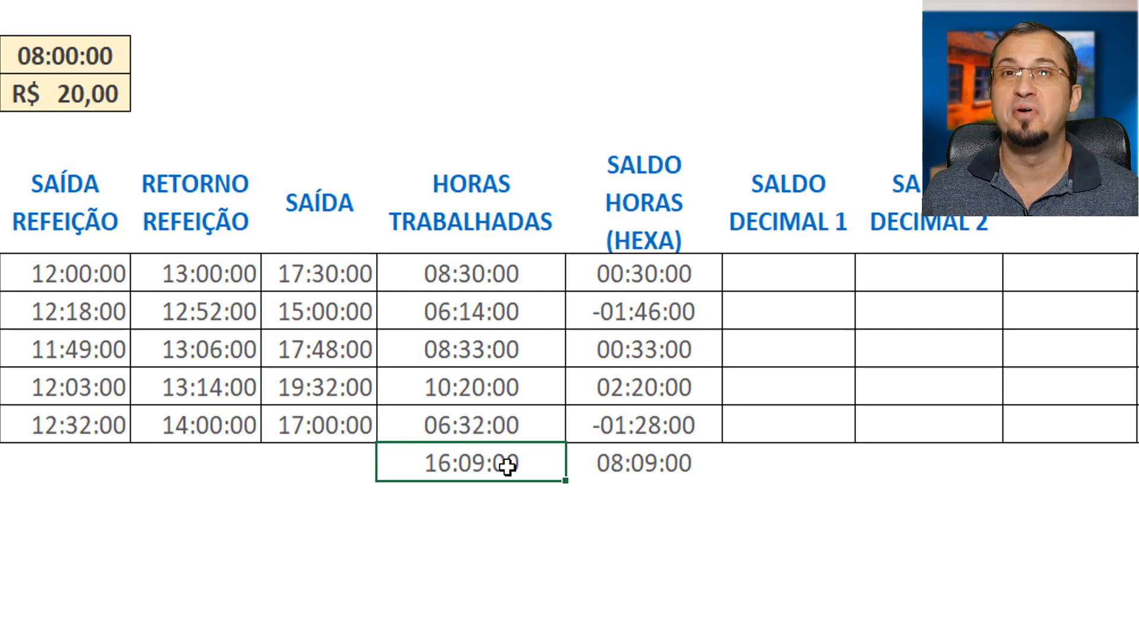
Check the individual daily hours worked in H8:H12 against the total in H13
click(475, 278)
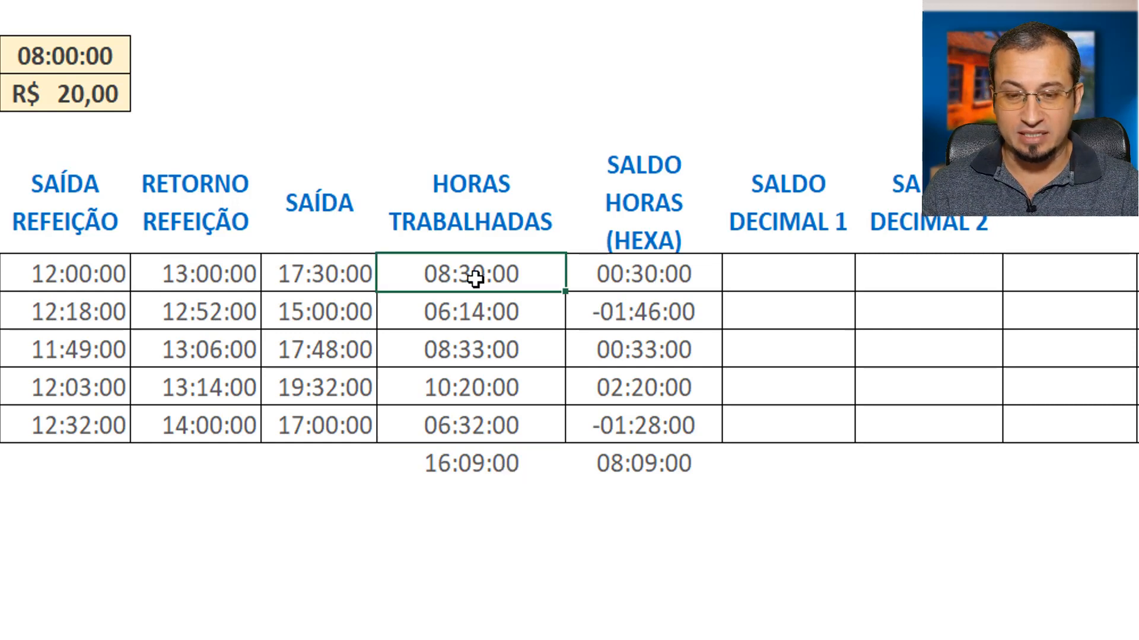
ctrl+click(455, 347)
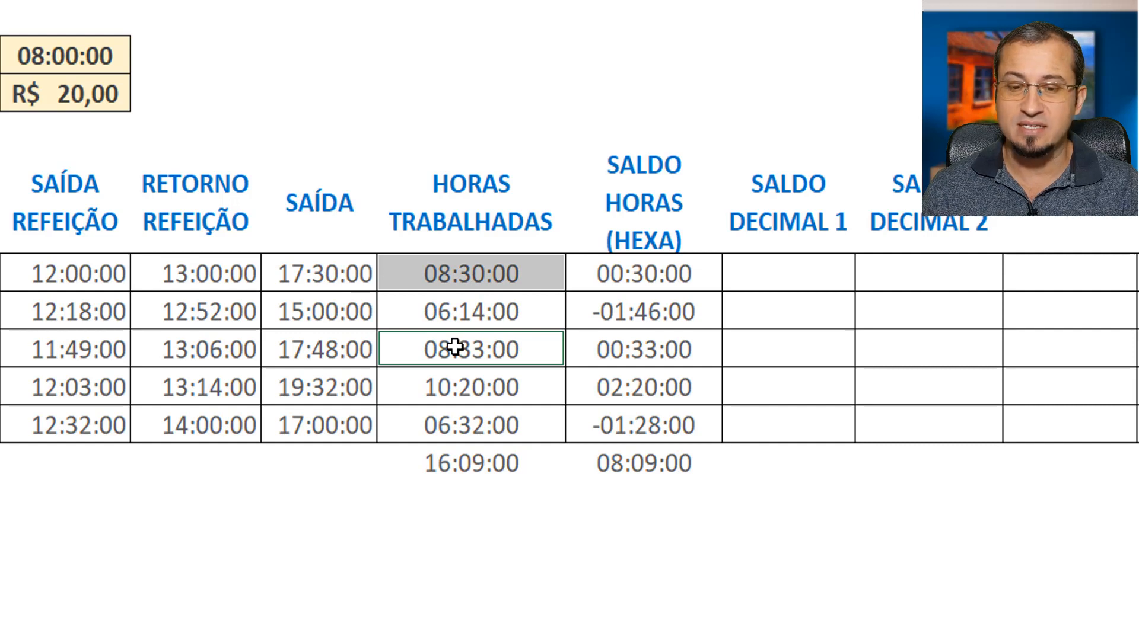
ctrl+click(465, 386)
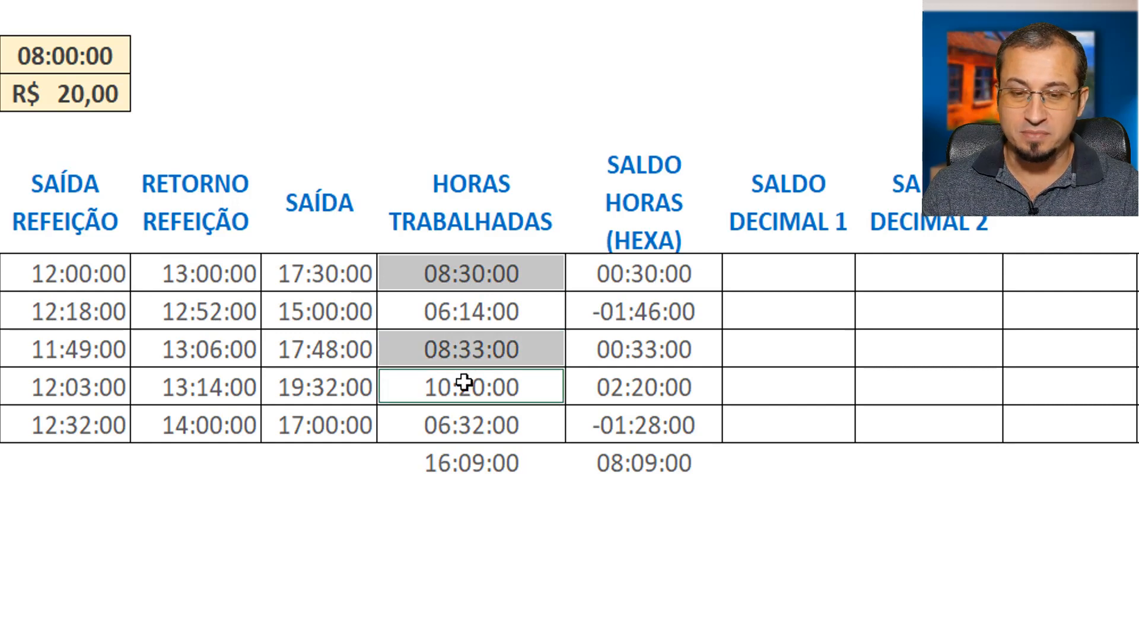
click(472, 318)
click(464, 421)
click(469, 468)
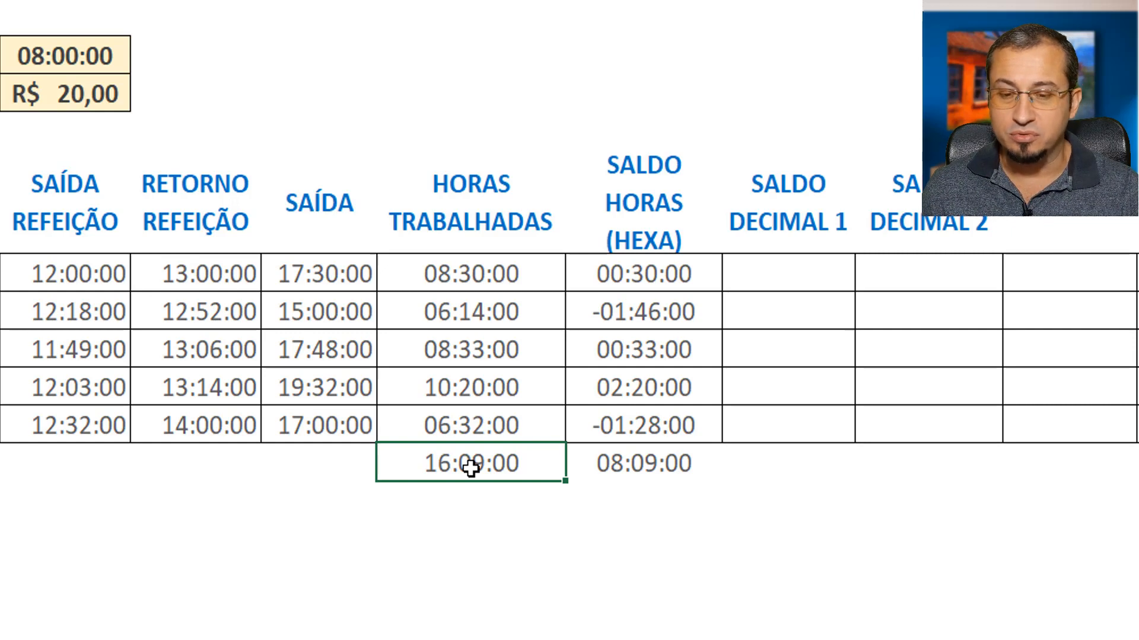
right_click(471, 468)
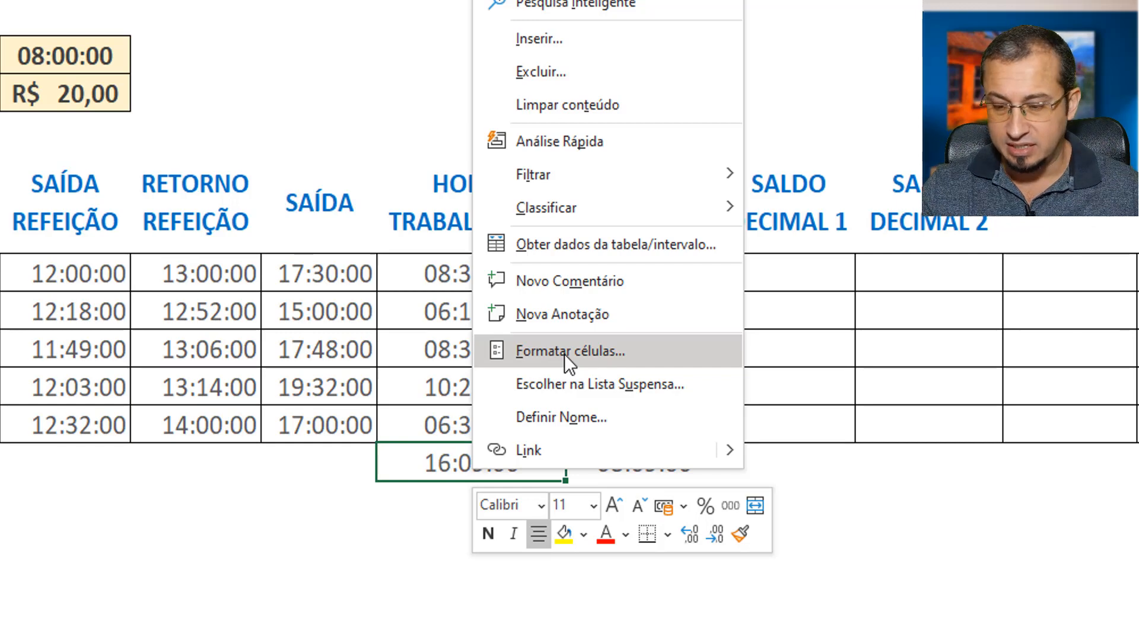
click(564, 354)
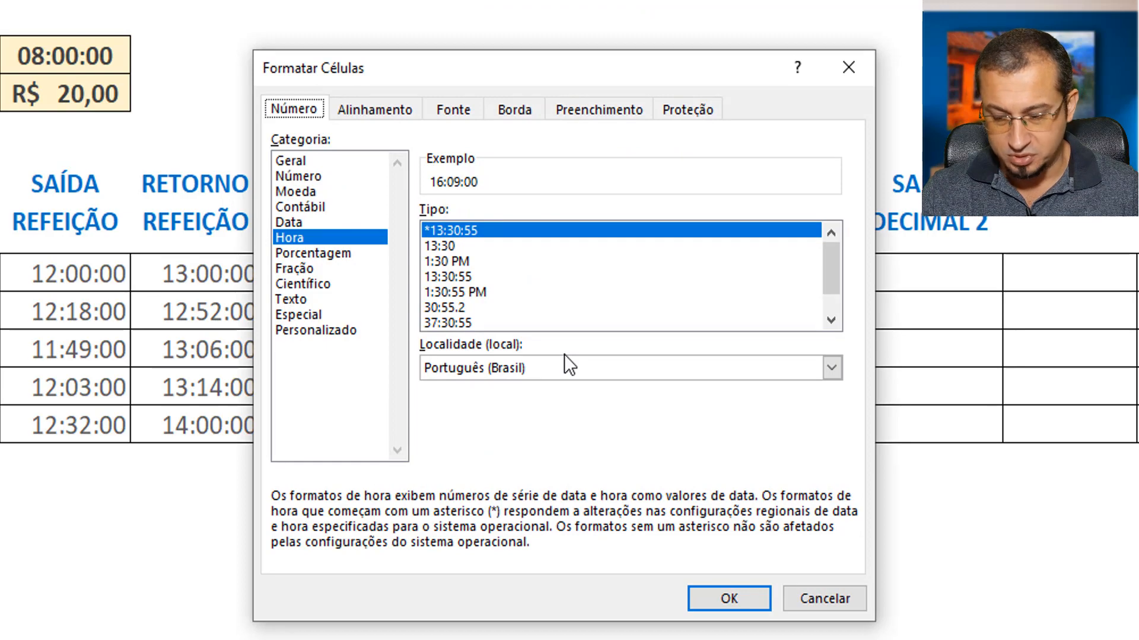
key(Return)
Format the H13 total with the 37:30:55 time type and check it against the sum of H8:H12
key(ctrl+1)
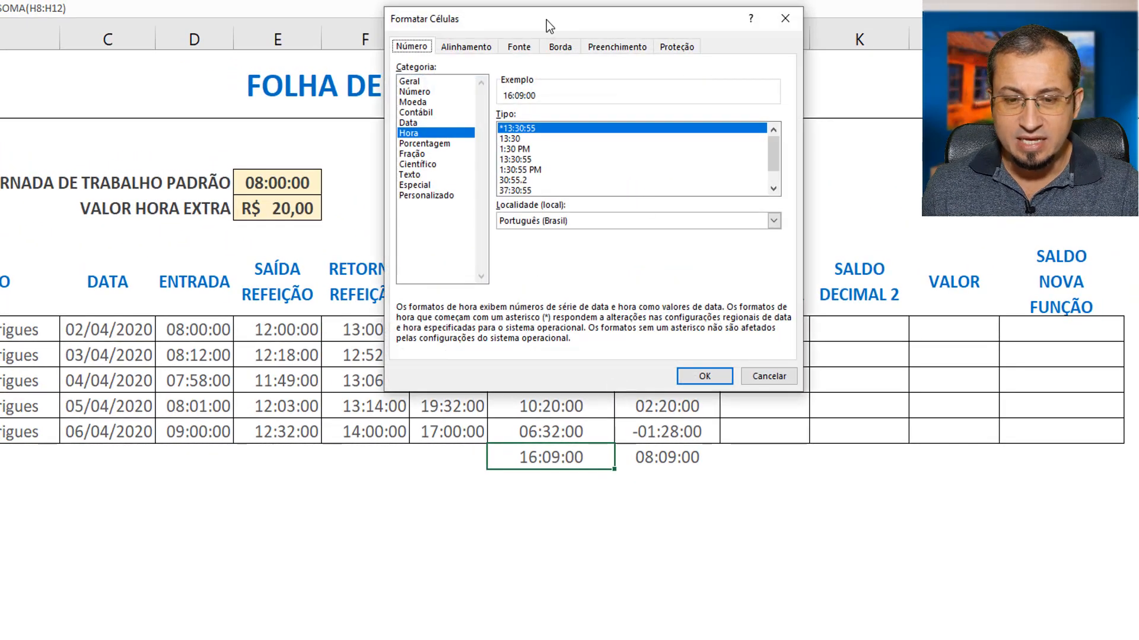
drag(546, 20, 197, 125)
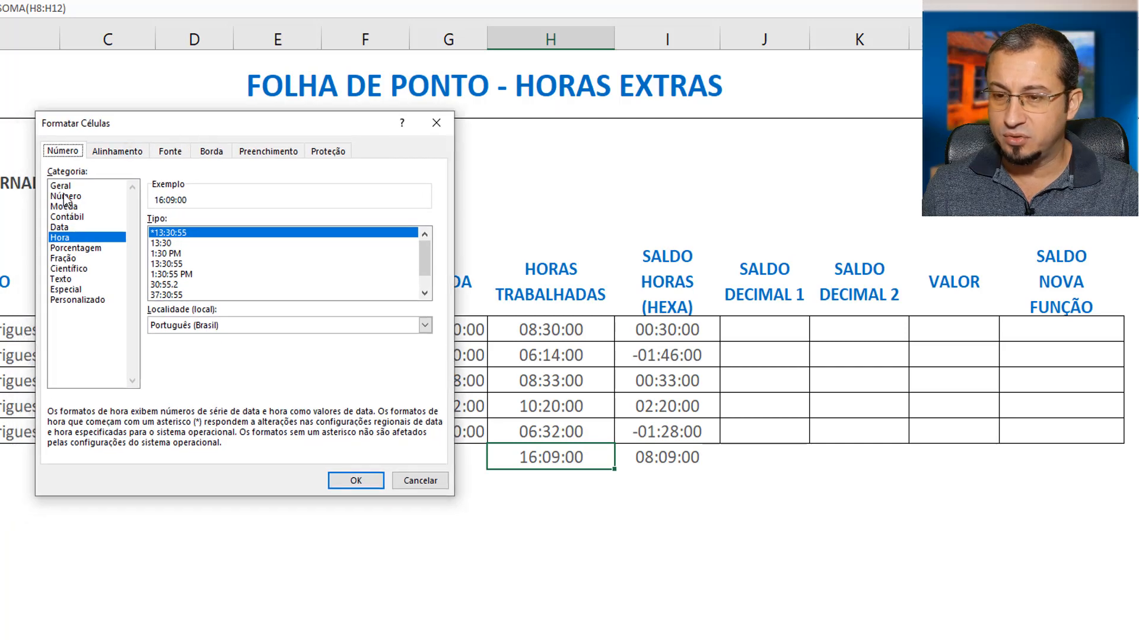
click(58, 239)
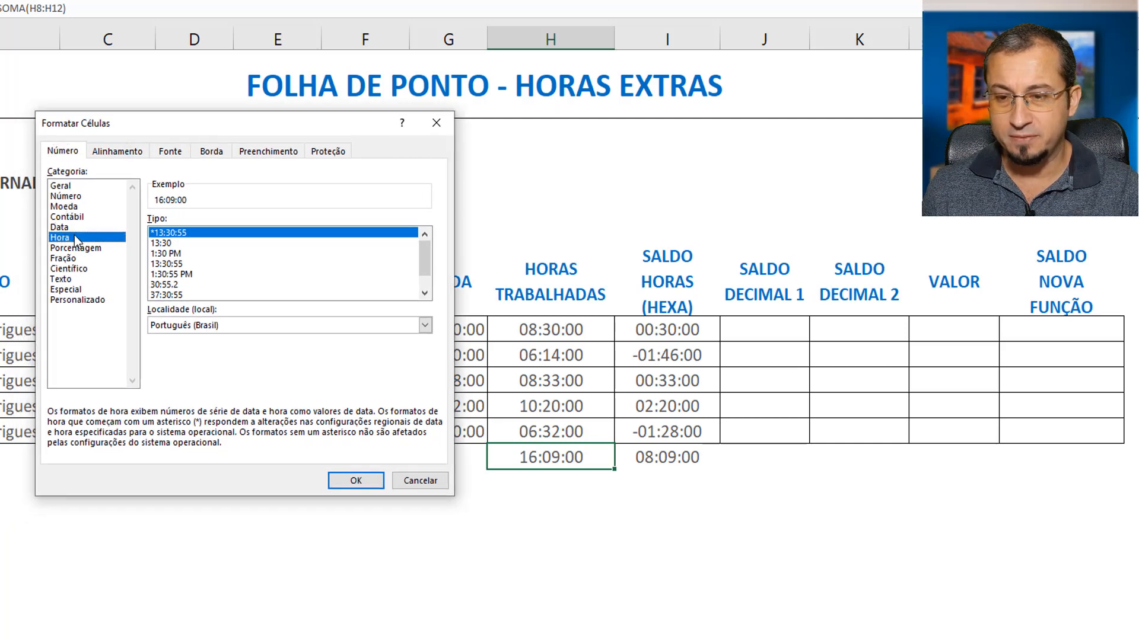
click(169, 275)
click(176, 296)
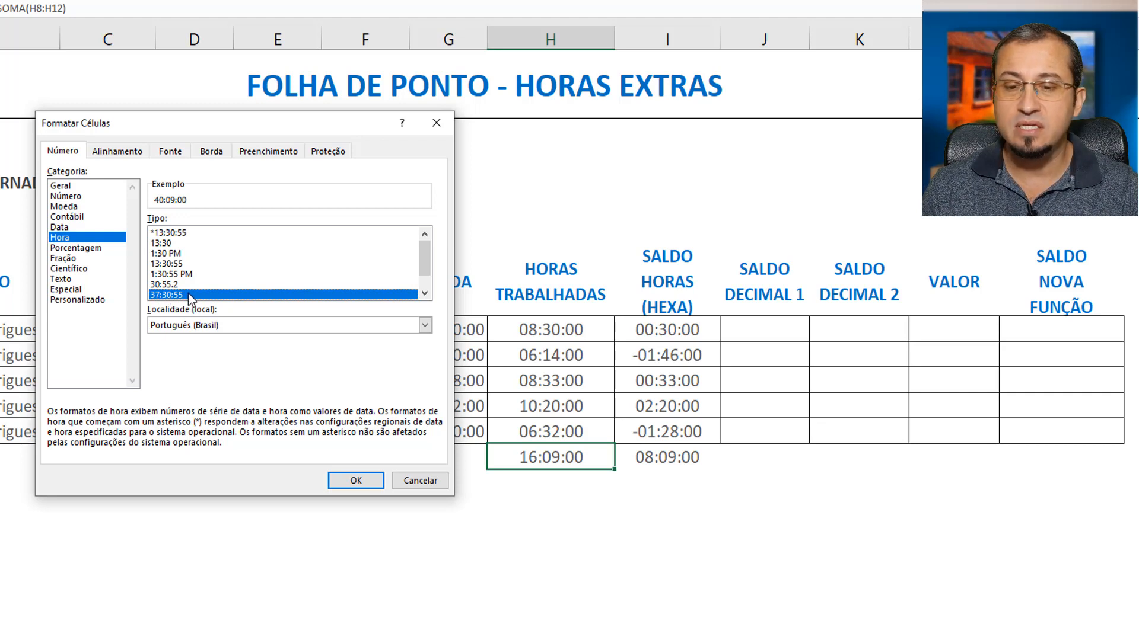
click(356, 481)
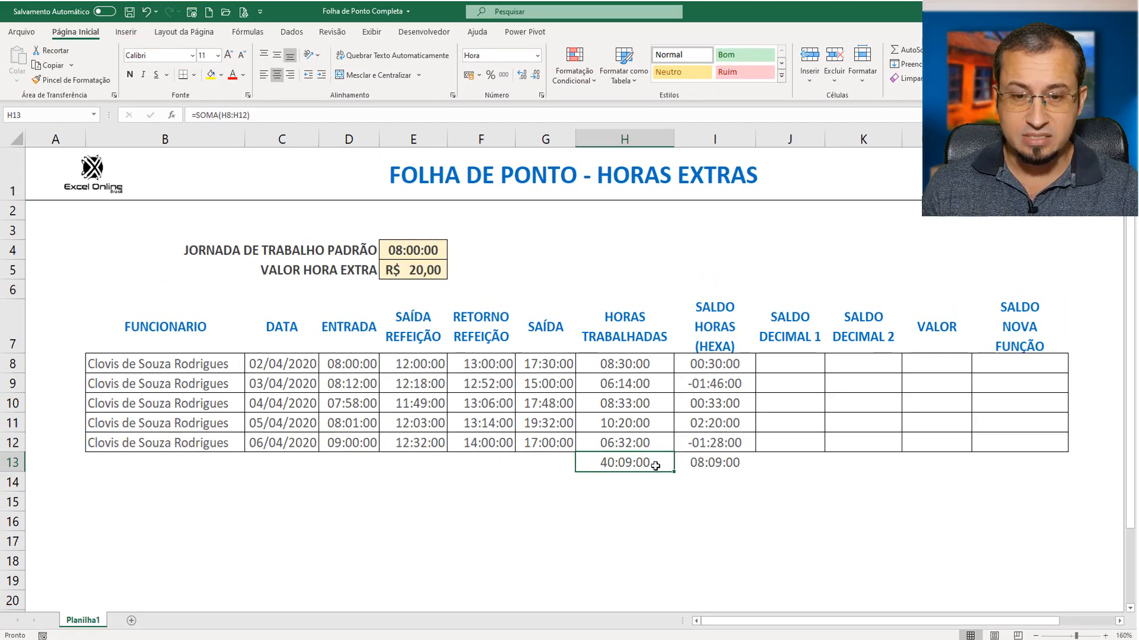
drag(644, 365, 643, 442)
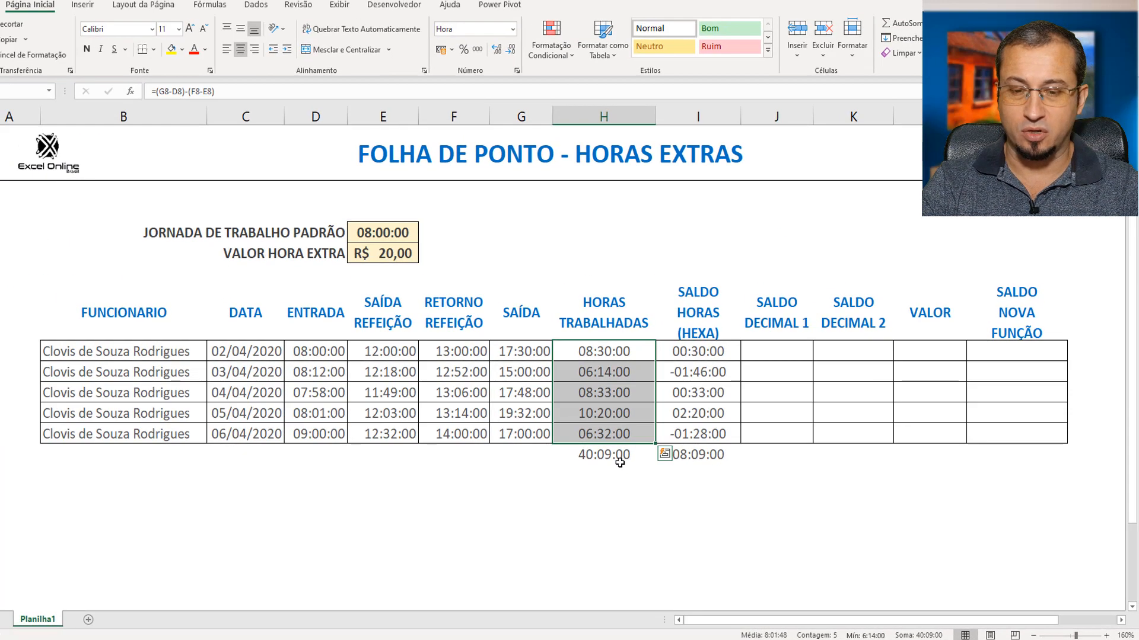
Check the total formula in H13, the hour balances in I8:I12 and the overtime rate in E5
click(620, 456)
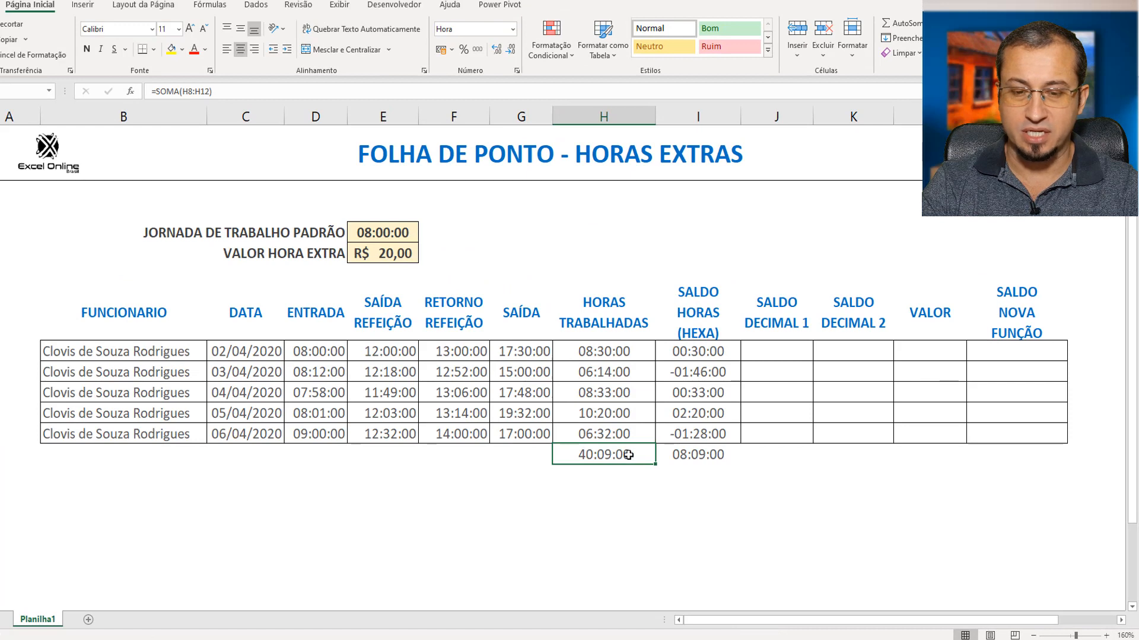
double_click(637, 454)
key(Escape)
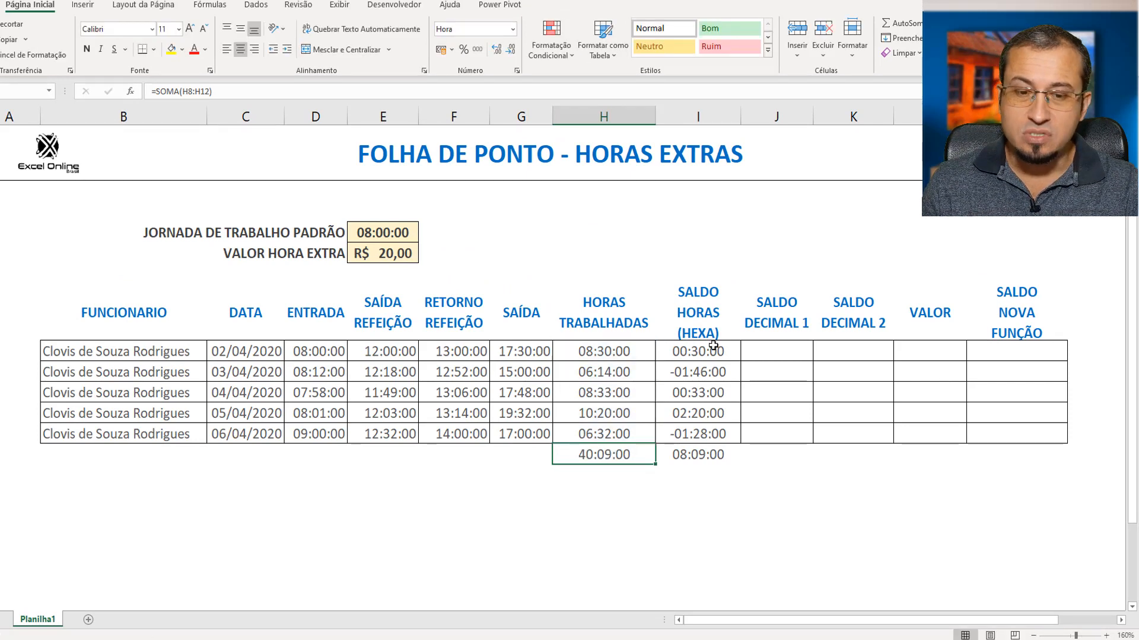
drag(713, 350, 708, 431)
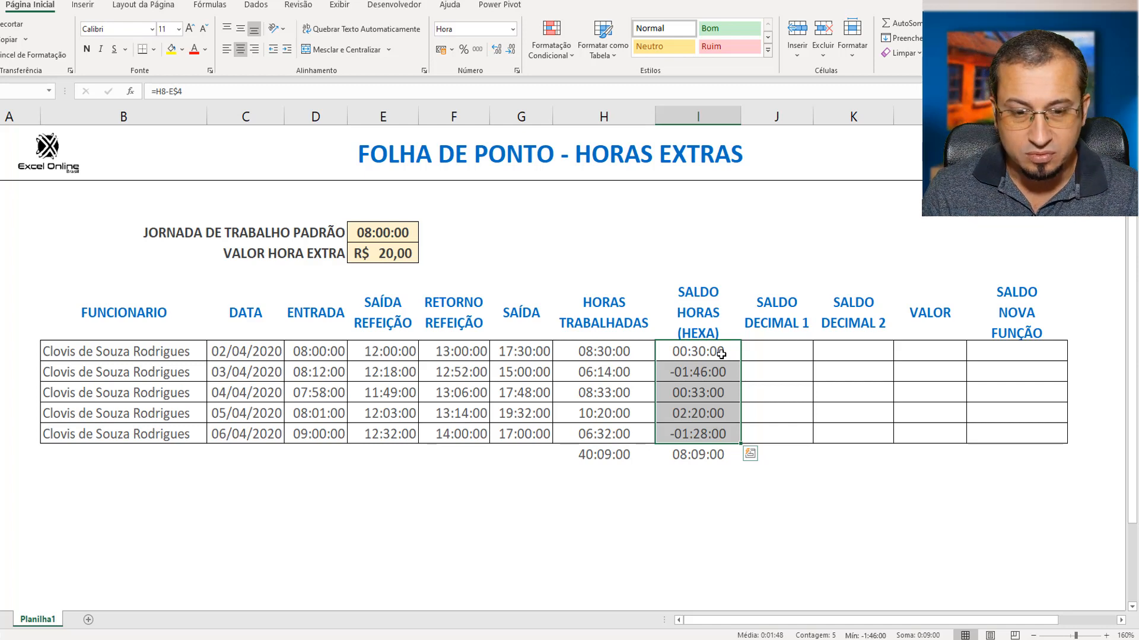
click(722, 356)
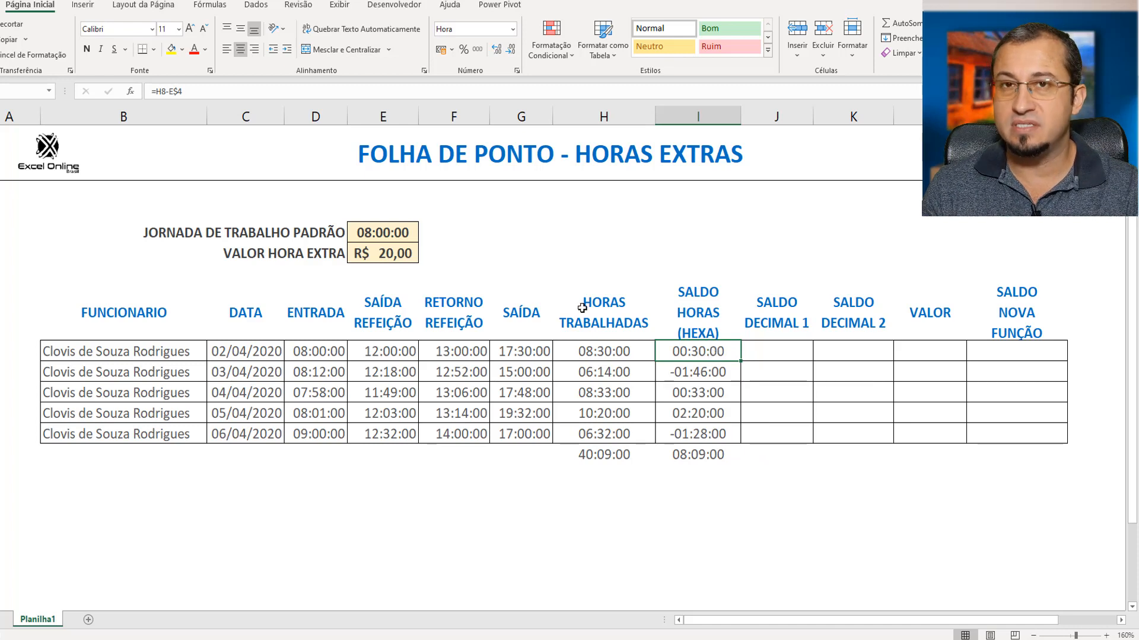
click(379, 255)
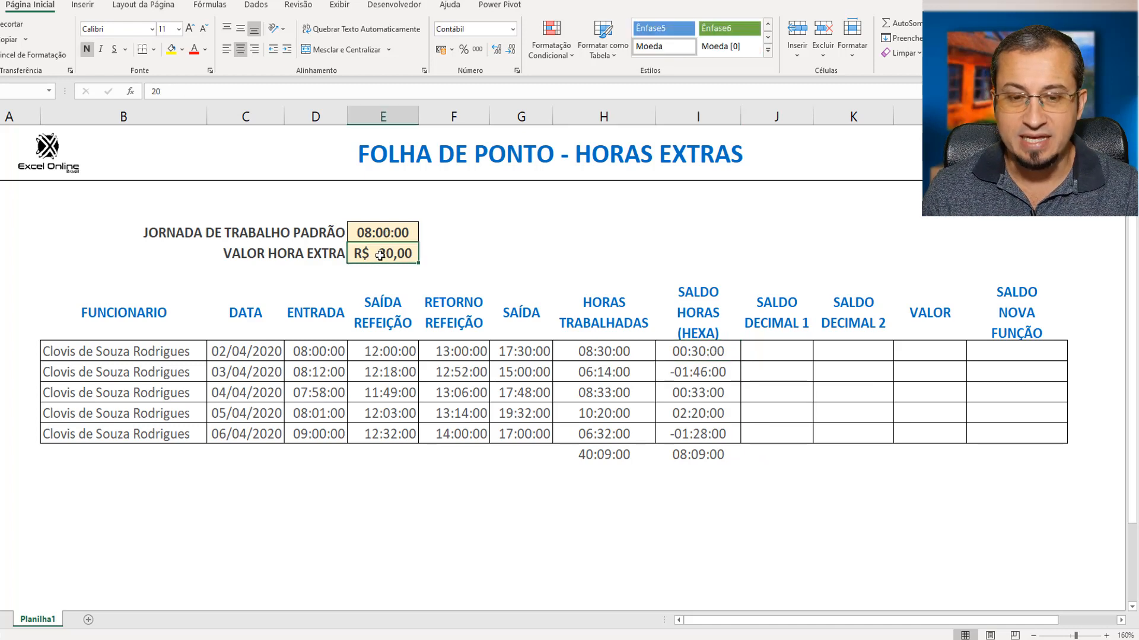
Try multiplying the first hour balance by the overtime rate with =I8*E5 in J8, and clear the cell
double_click(768, 350)
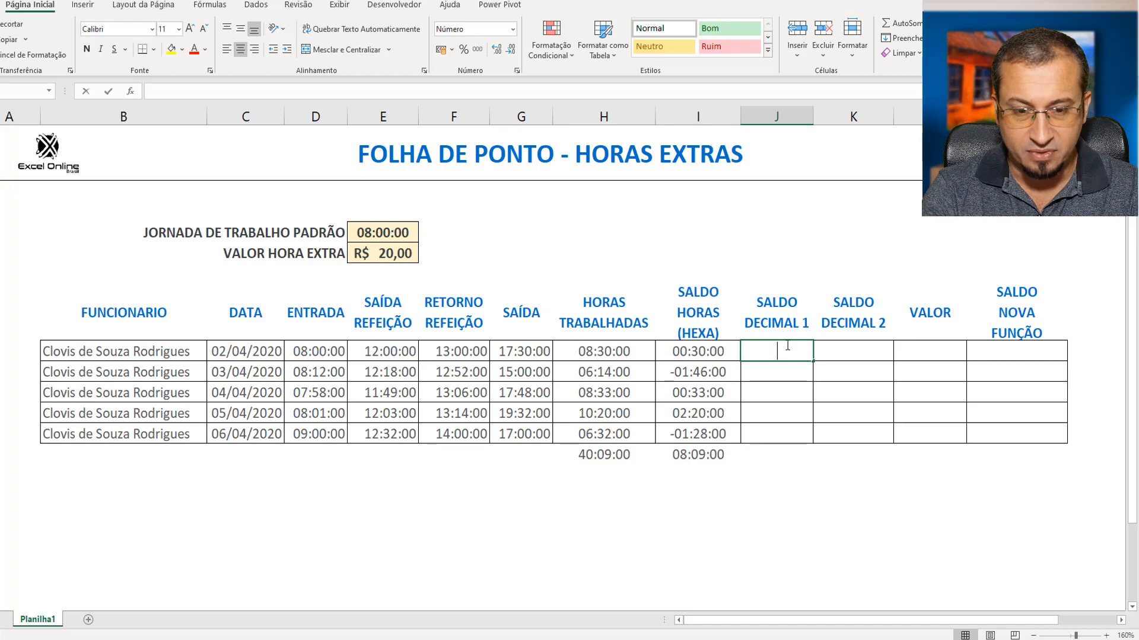
text(=)
click(688, 352)
text(*)
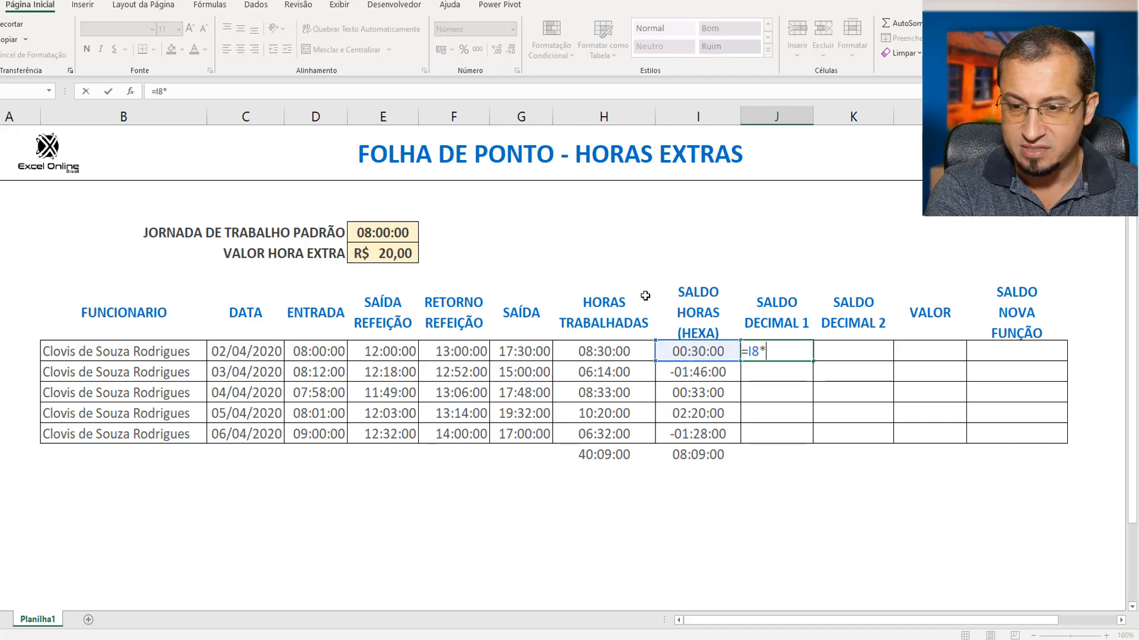
click(393, 257)
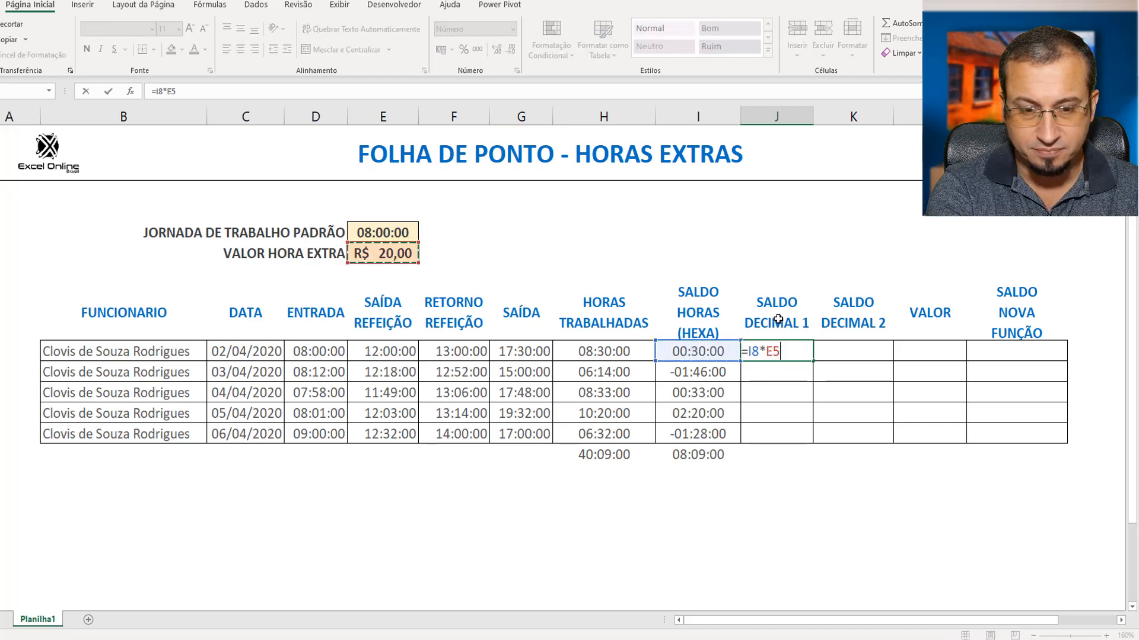
key(Return)
click(796, 354)
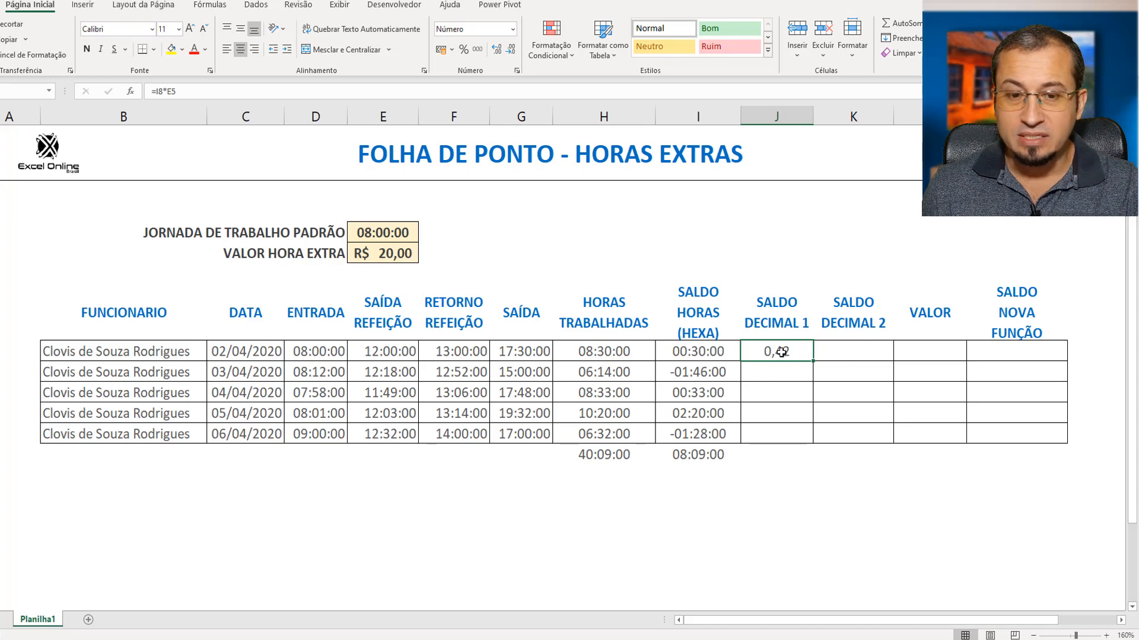
double_click(774, 351)
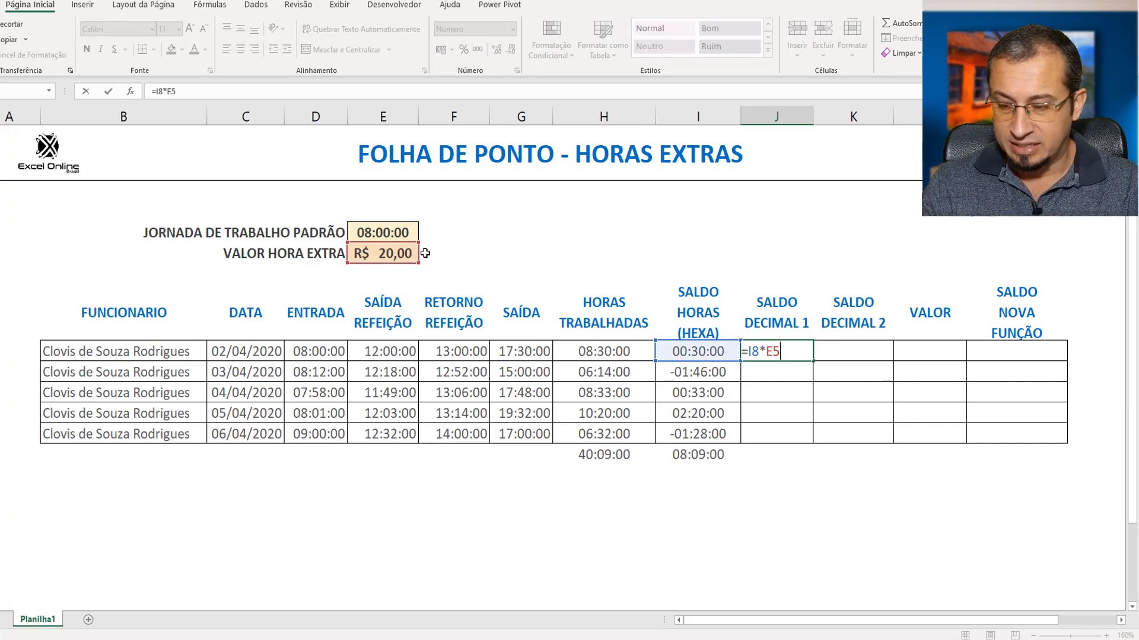
key(ctrl+Return)
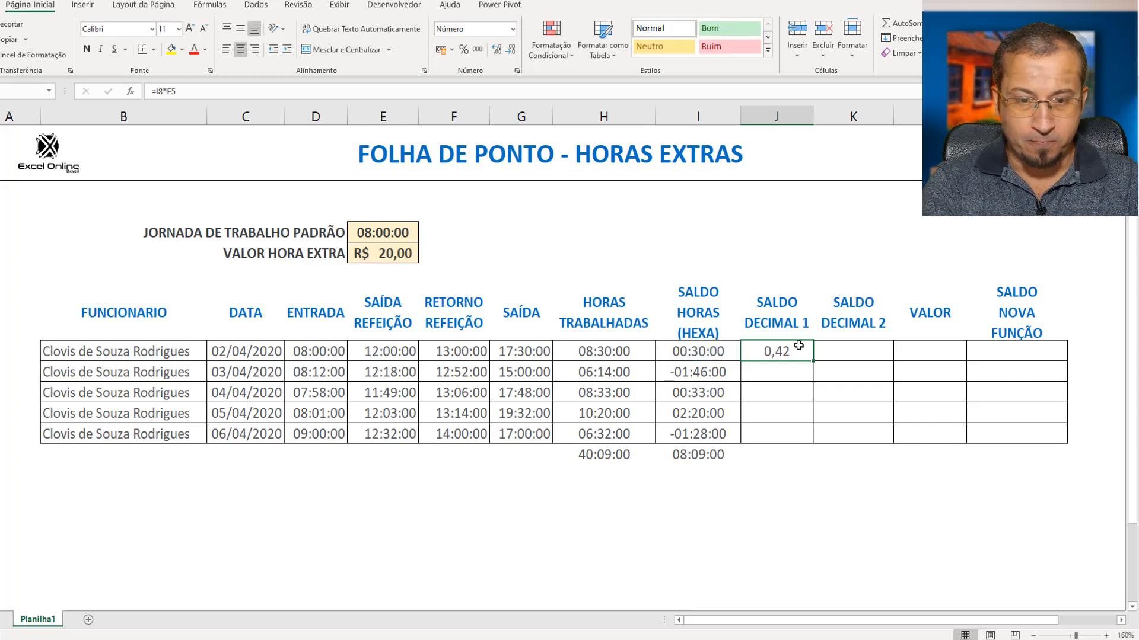
key(Delete)
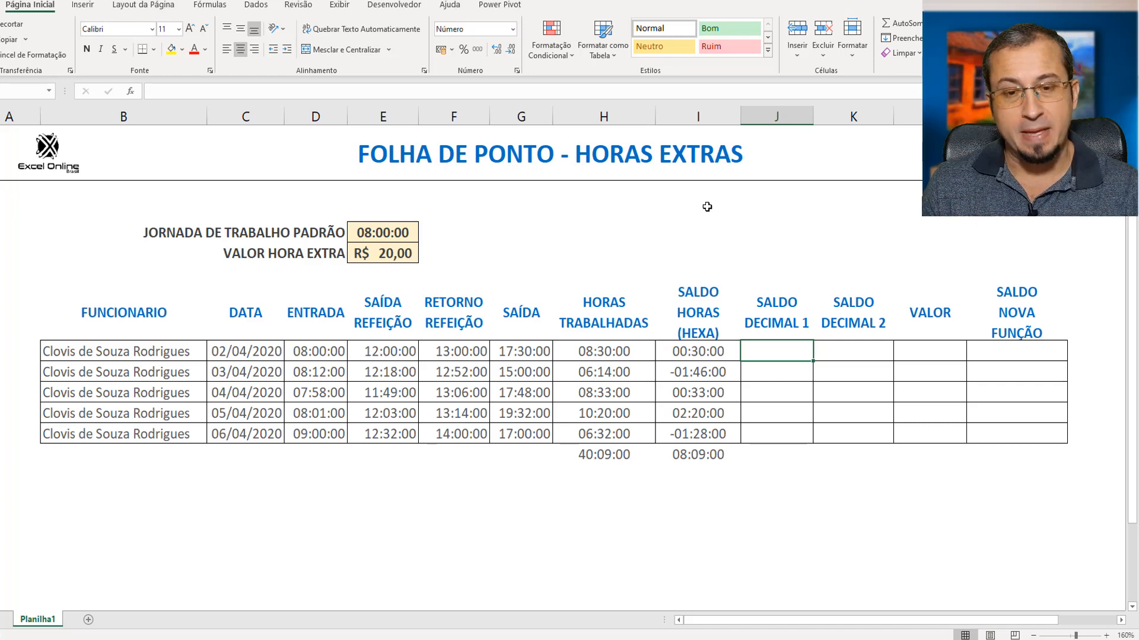
Calculate one hour as a fraction of a day with =1/24 in the empty cell I3
click(707, 207)
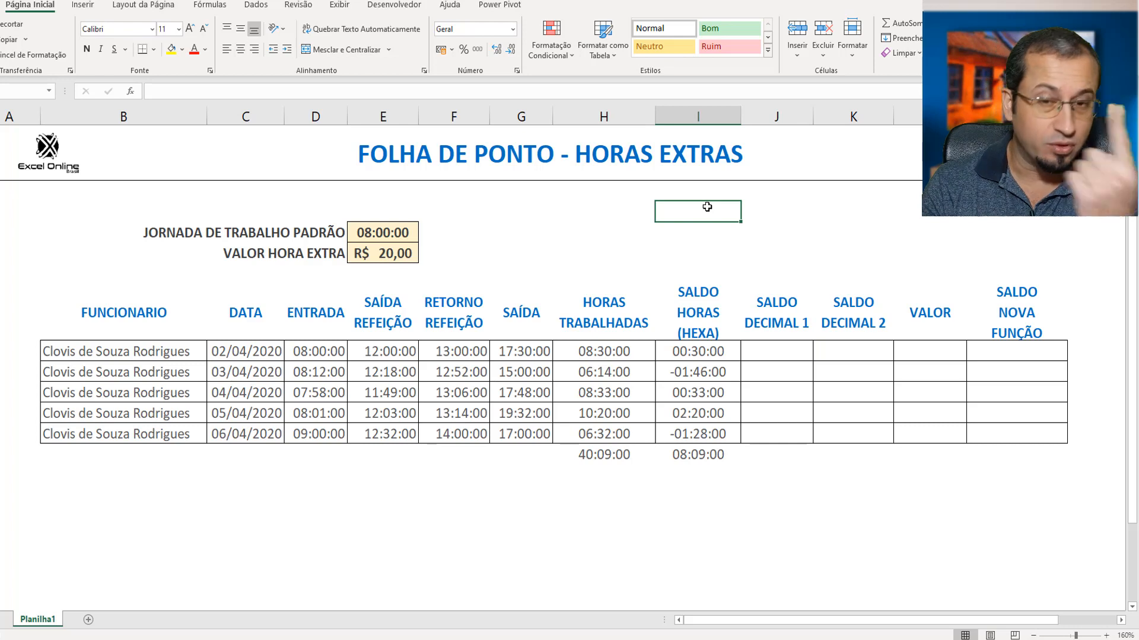
text(=1)
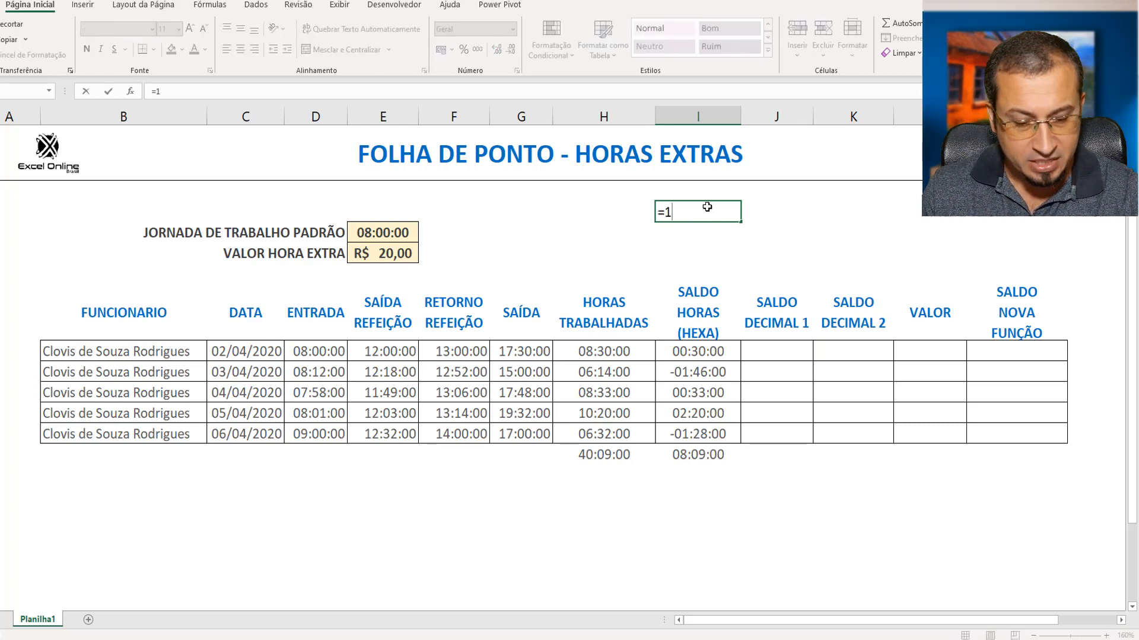
text(/24)
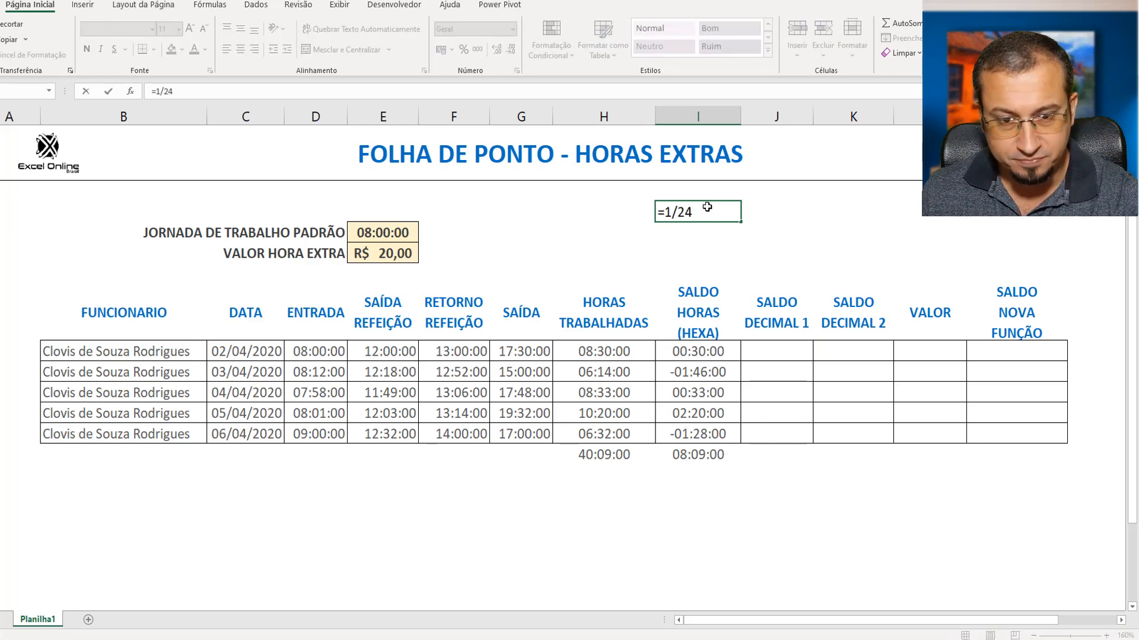
key(Return)
click(707, 206)
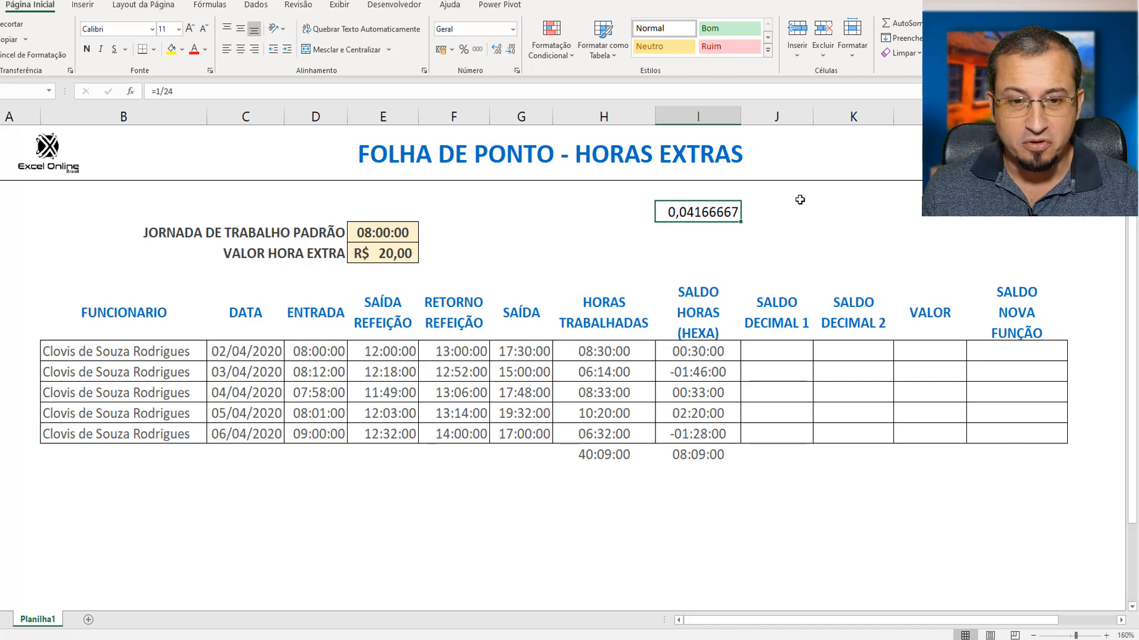
Enter the time 01:00 in I5, below the 1/24 calculation
click(698, 247)
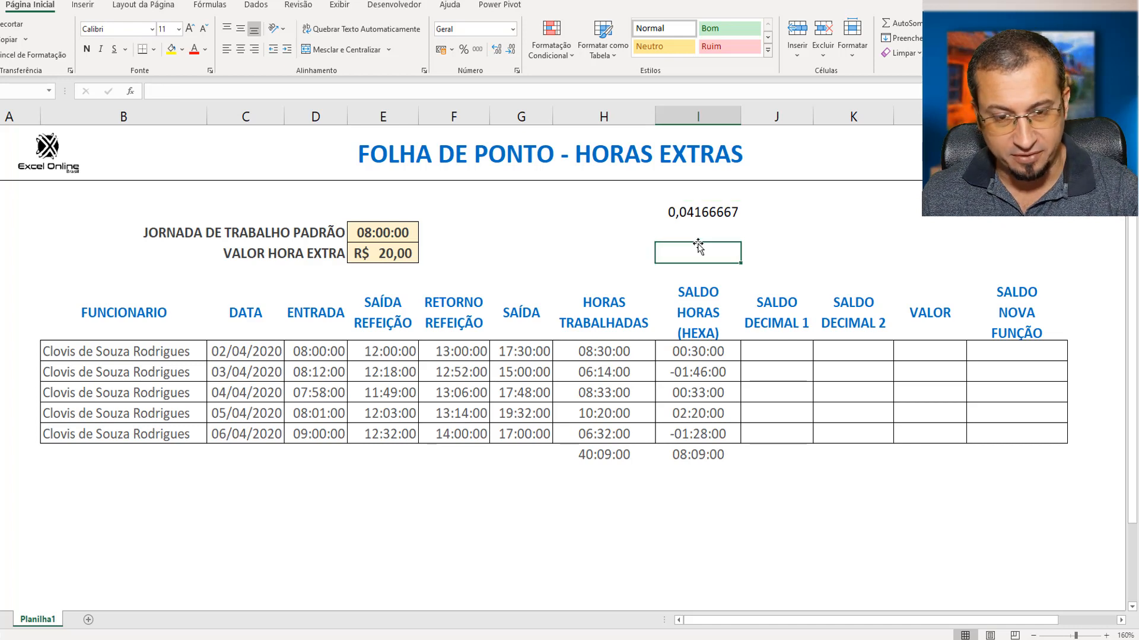
text(01:00)
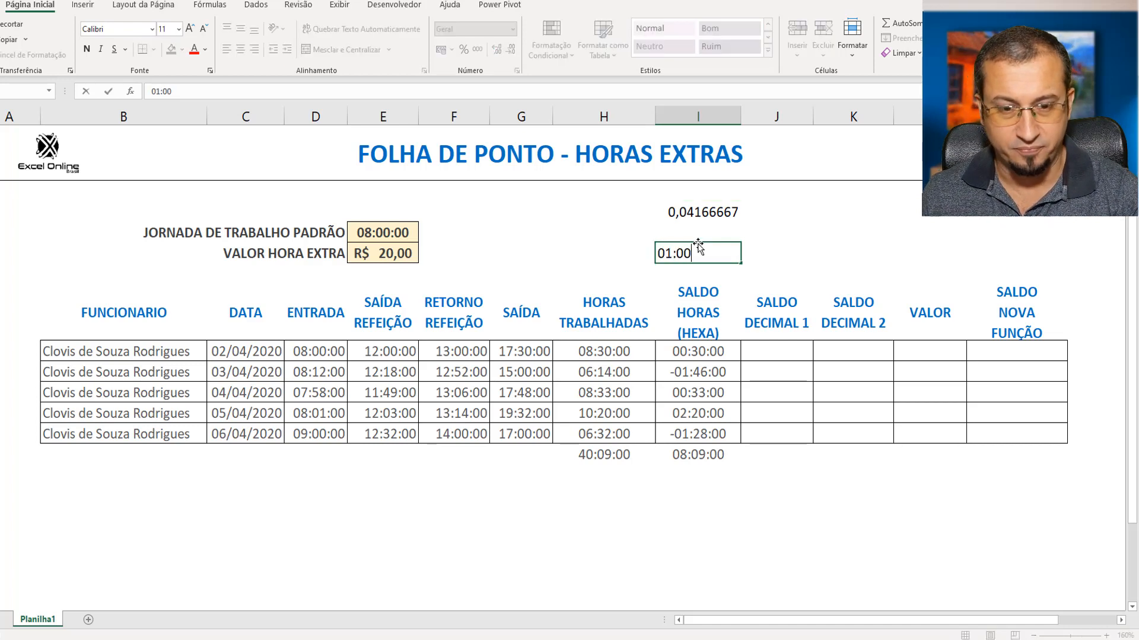
key(Return)
click(698, 248)
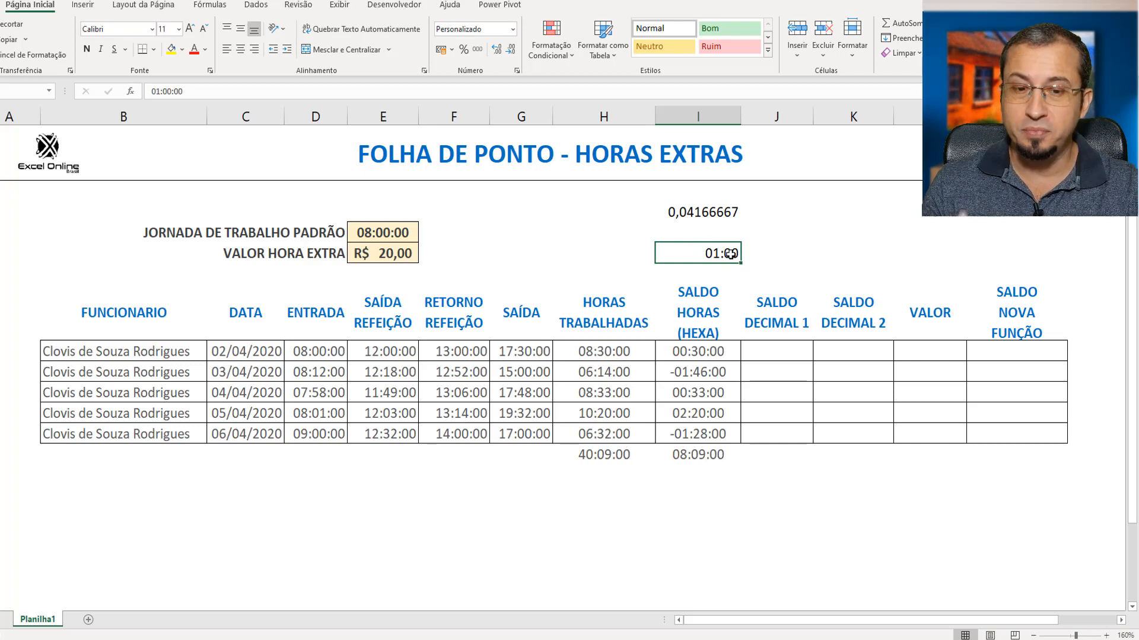
Format I5 as a number with eight decimal places for comparison with I3, and clear the test values in I3:I5
click(512, 30)
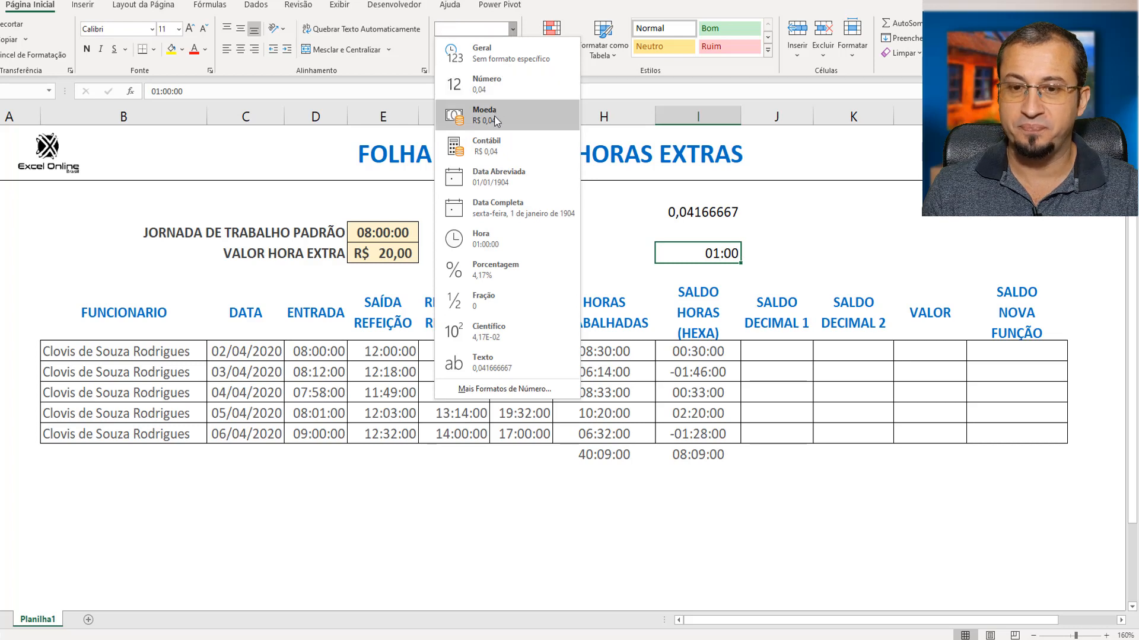
click(508, 88)
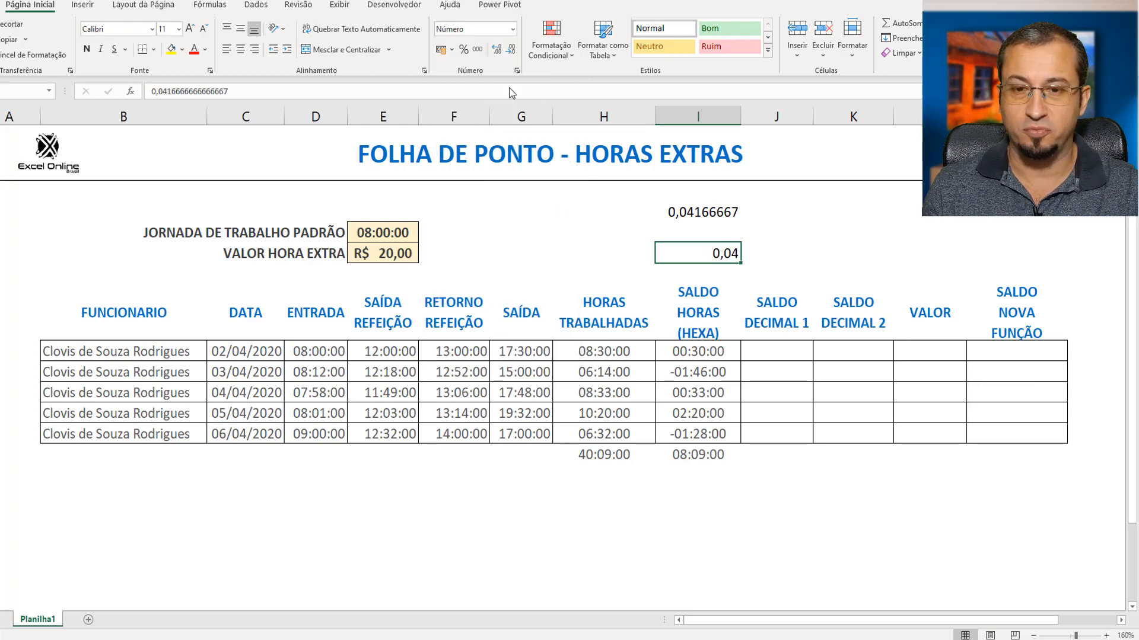
click(497, 51)
click(496, 51)
click(496, 51)
click(496, 51)
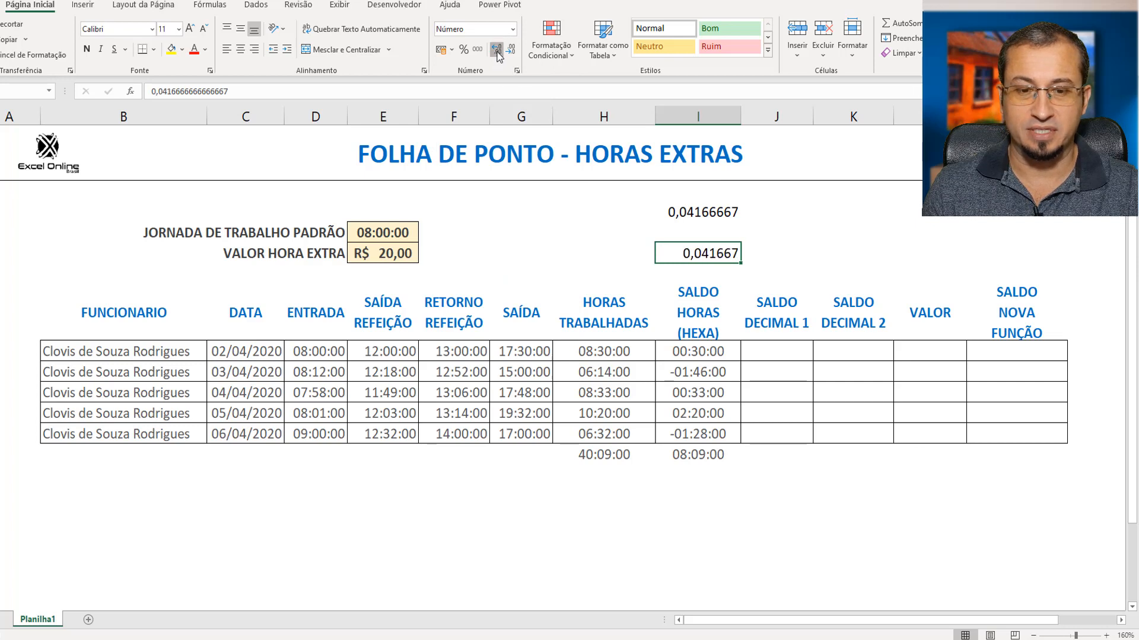
click(496, 51)
click(496, 51)
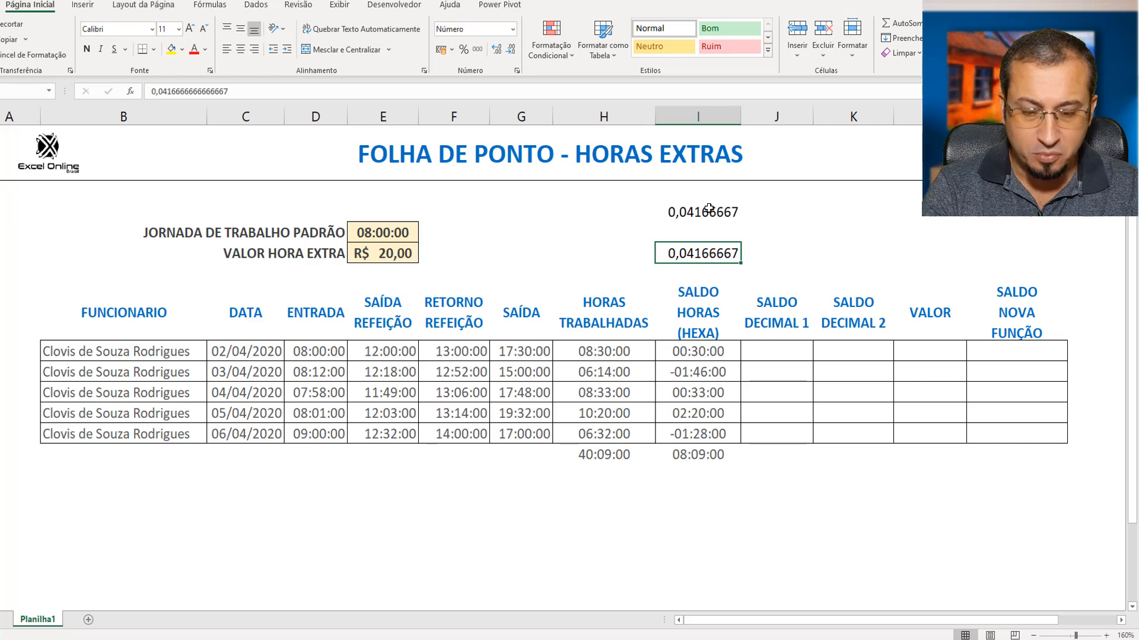
drag(709, 211, 707, 262)
key(Delete)
Extract the minutes of the first hour balance into J8 with =MINUTO(I8)
click(703, 352)
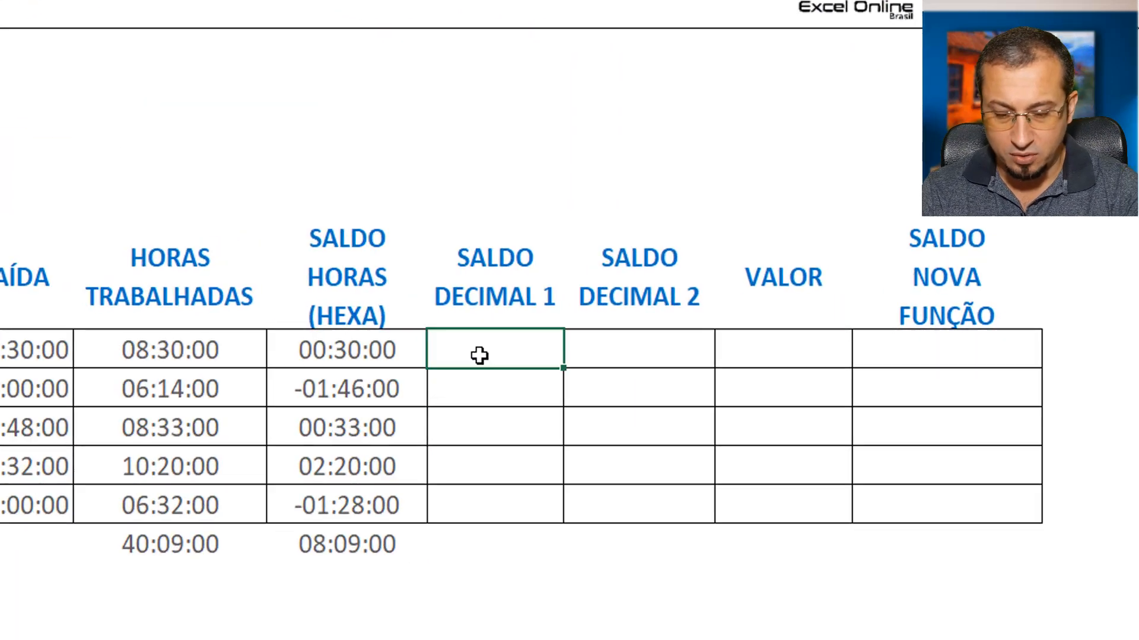
text(=)
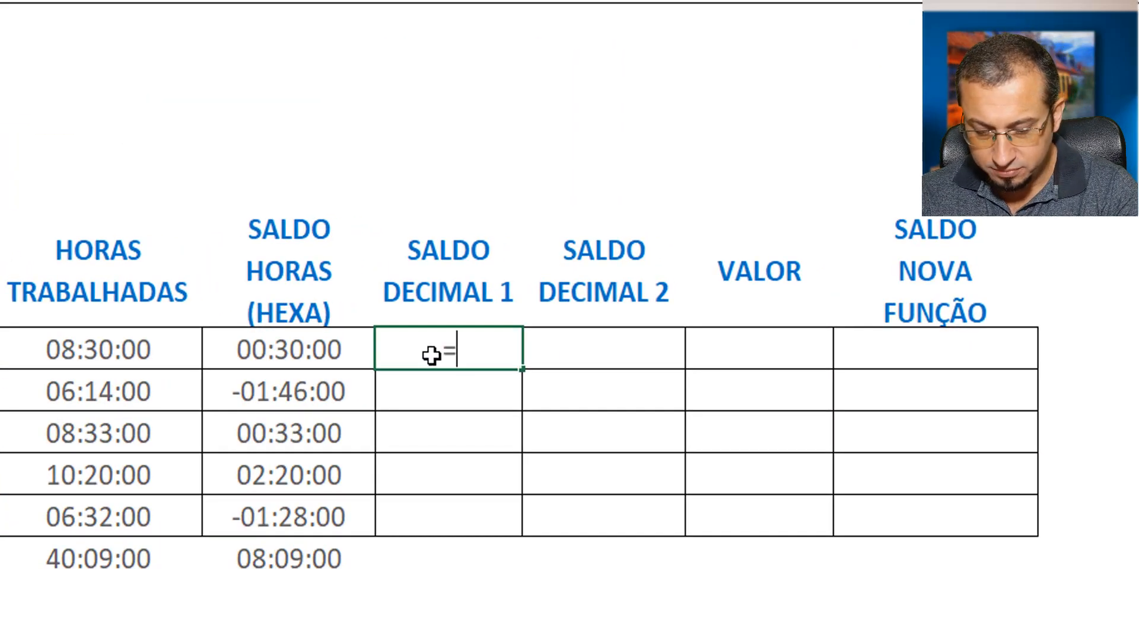
text(mi)
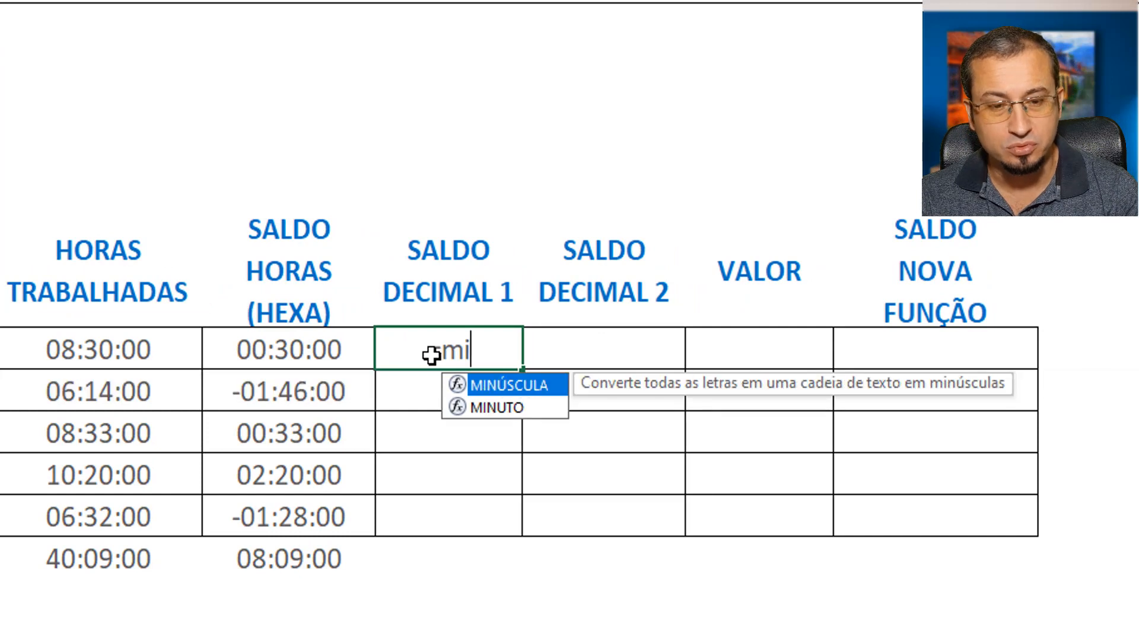
key(Down)
key(Tab)
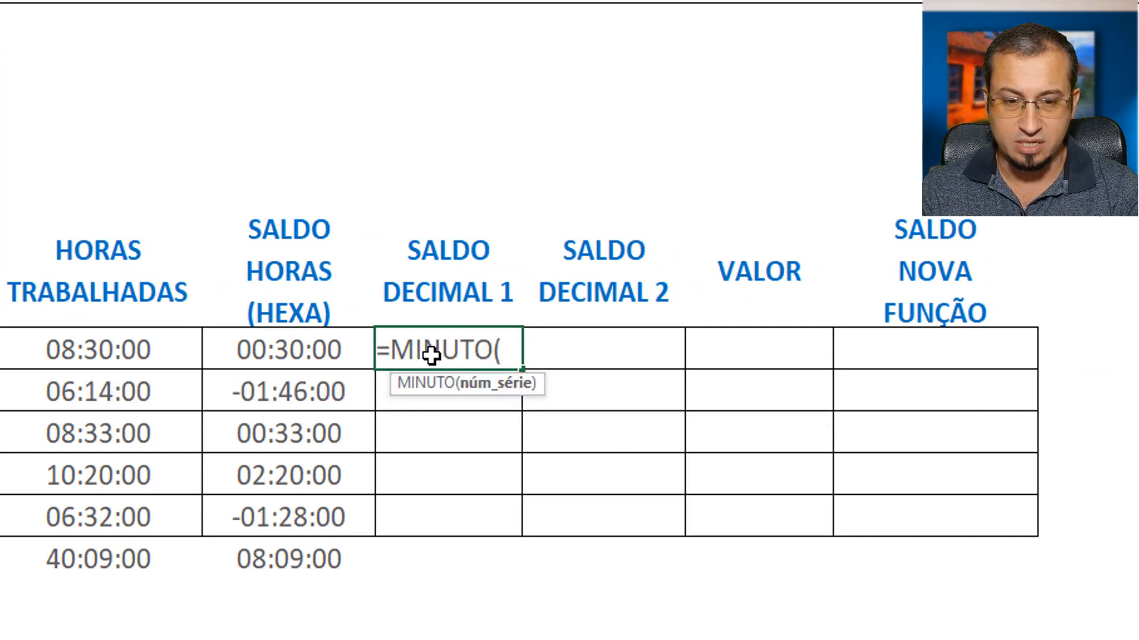
key(Left)
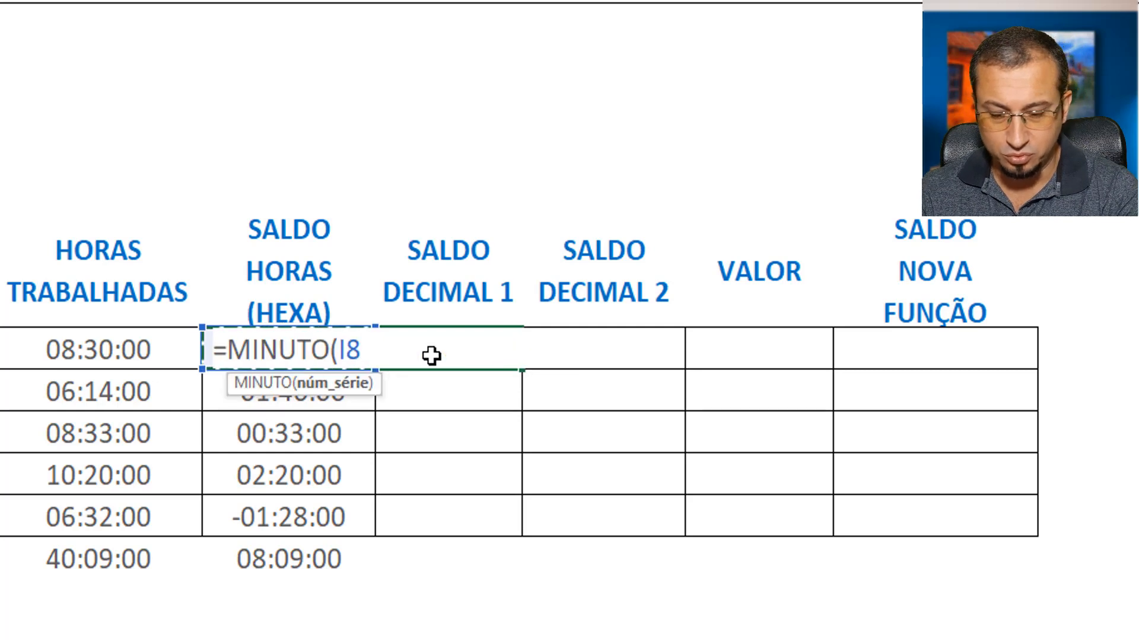
text())
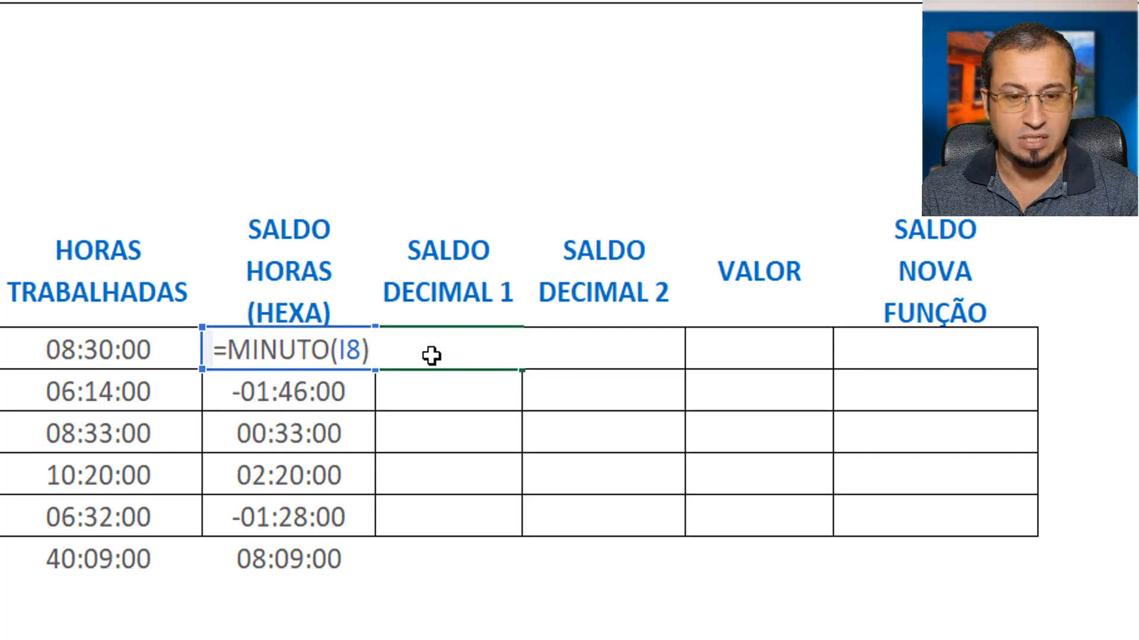
key(ctrl+Return)
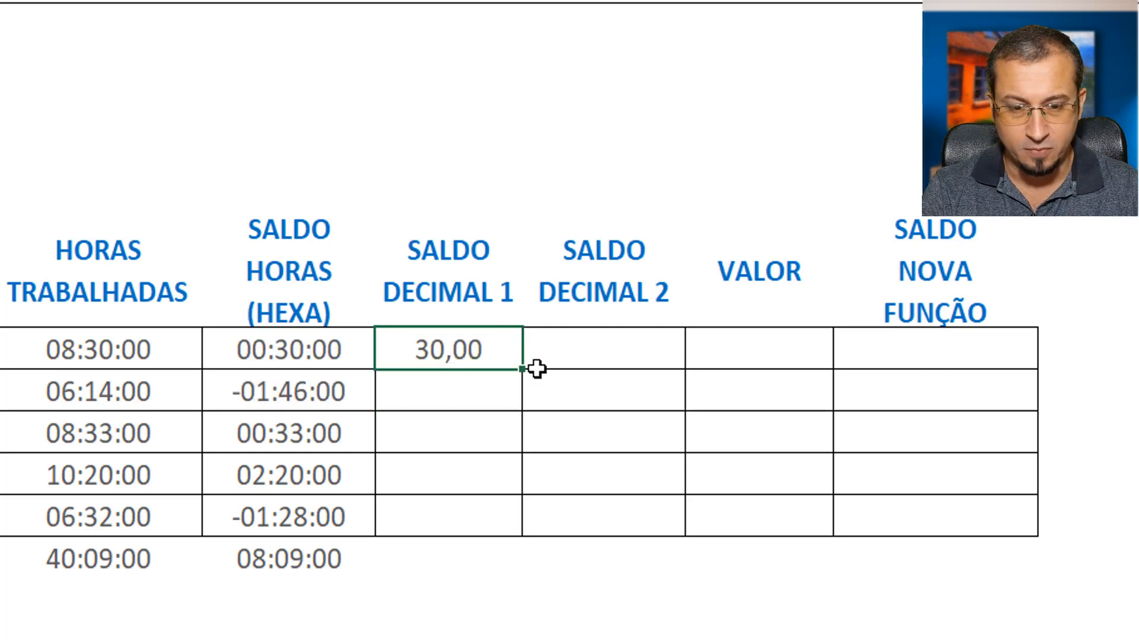
double_click(488, 351)
key(Escape)
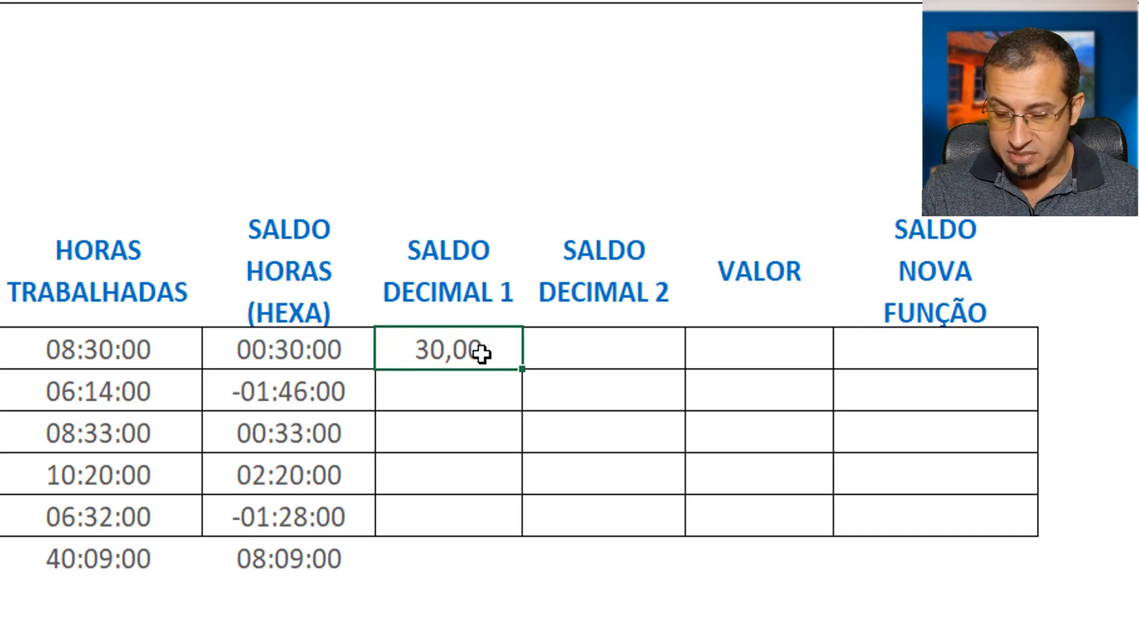
Extend the formula in J8 to =MINUTO(I8)/60+HORA(I8) to convert the first hour balance to decimal hours
double_click(481, 354)
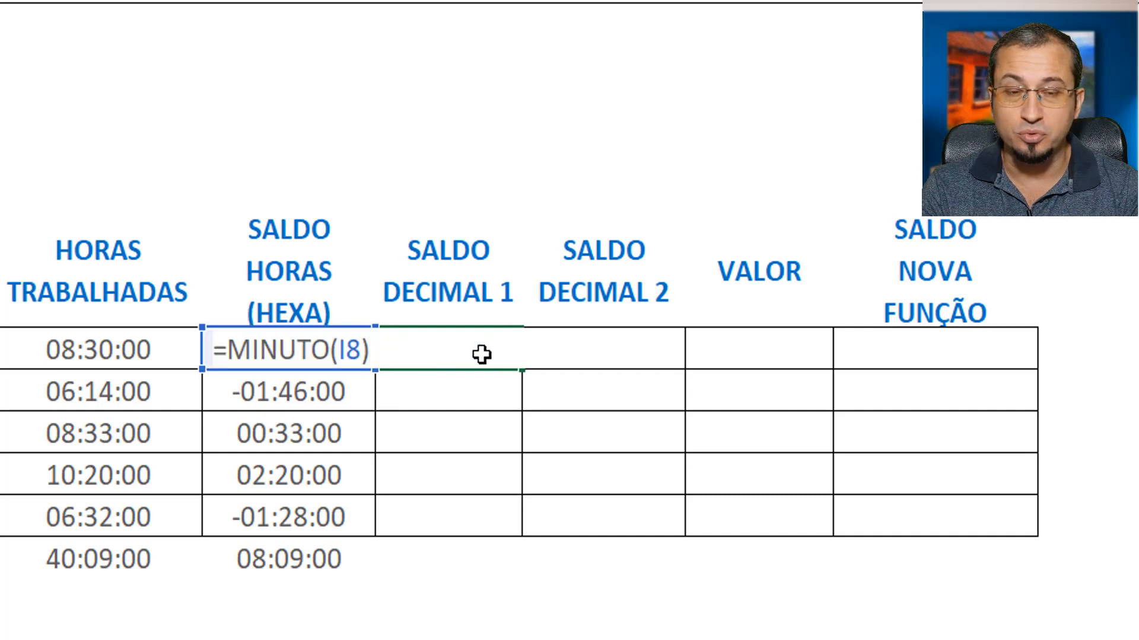
text(/)
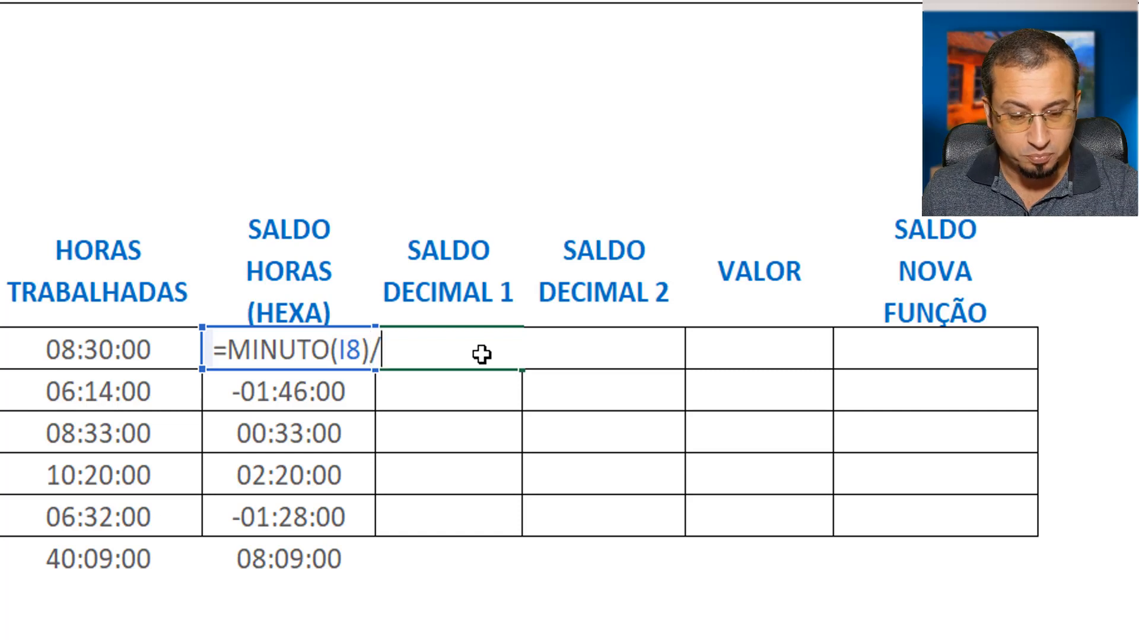
text(60+)
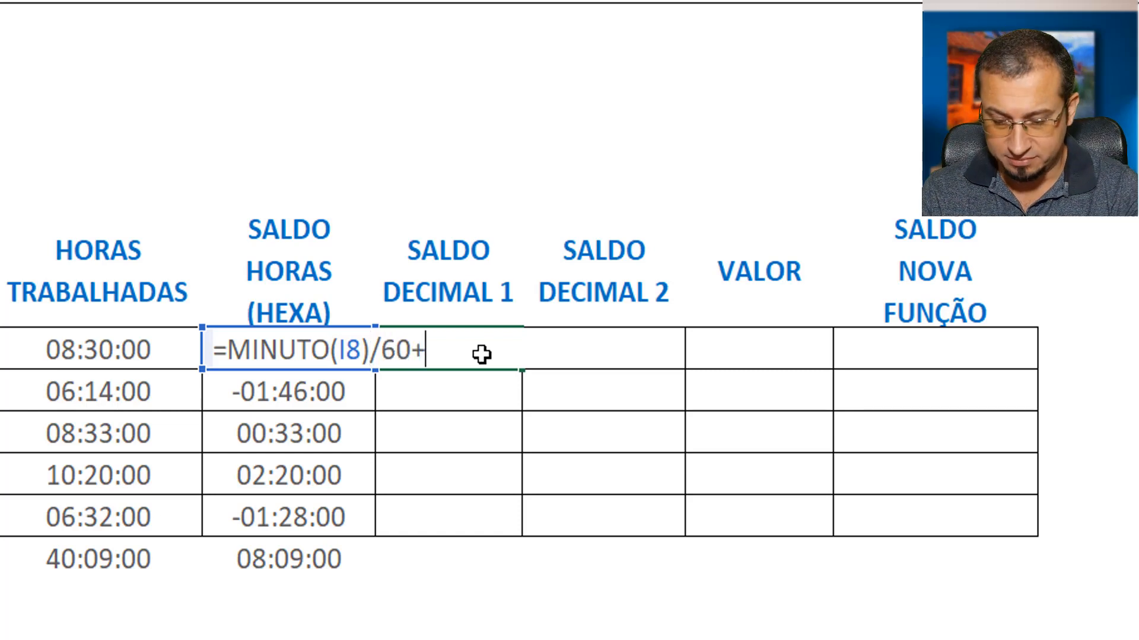
text(hora()
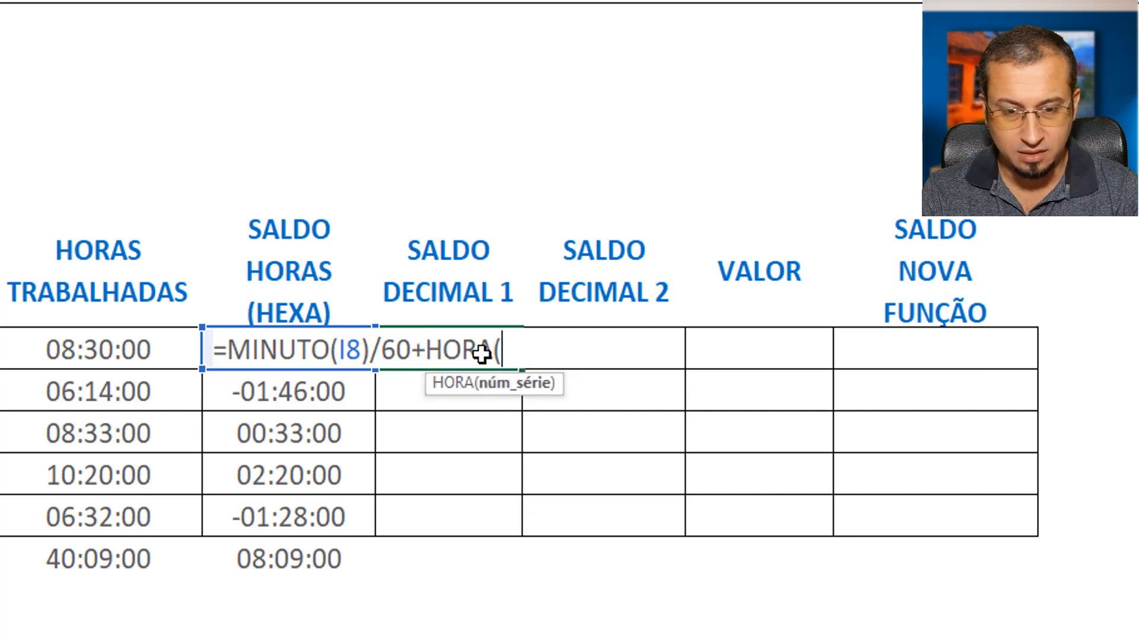
text(I8))
key(Return)
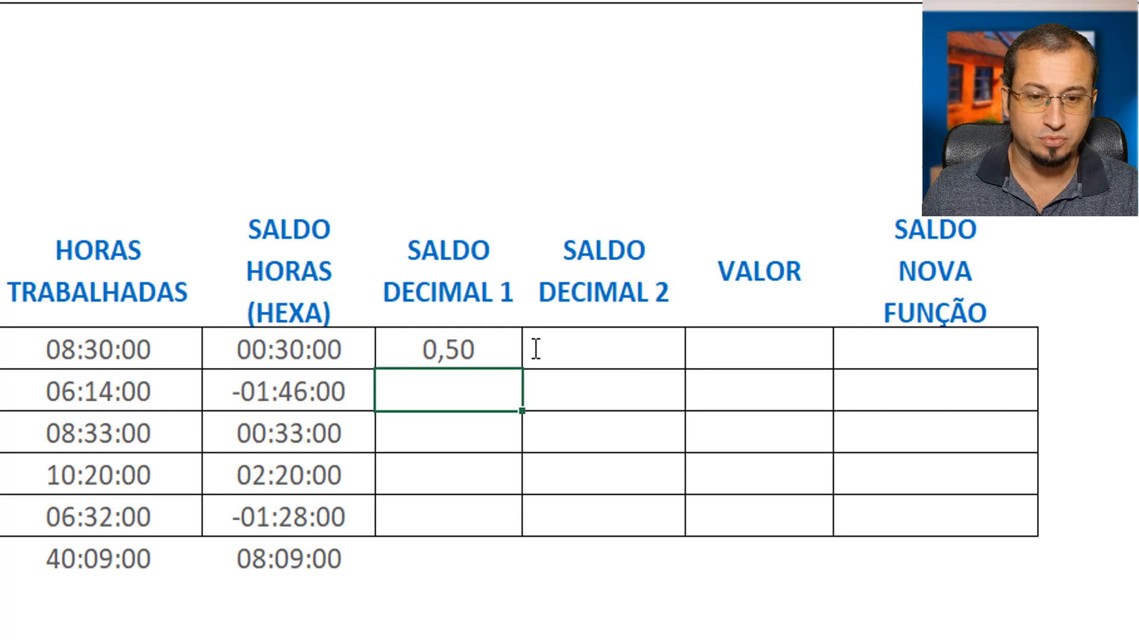
click(504, 356)
double_click(506, 358)
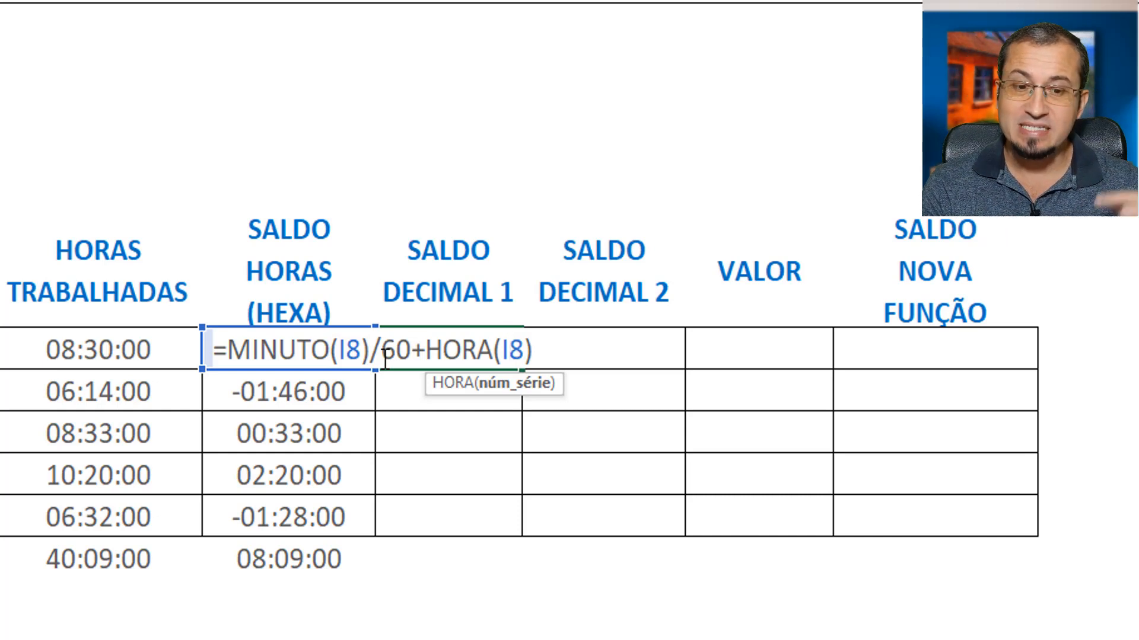
key(Return)
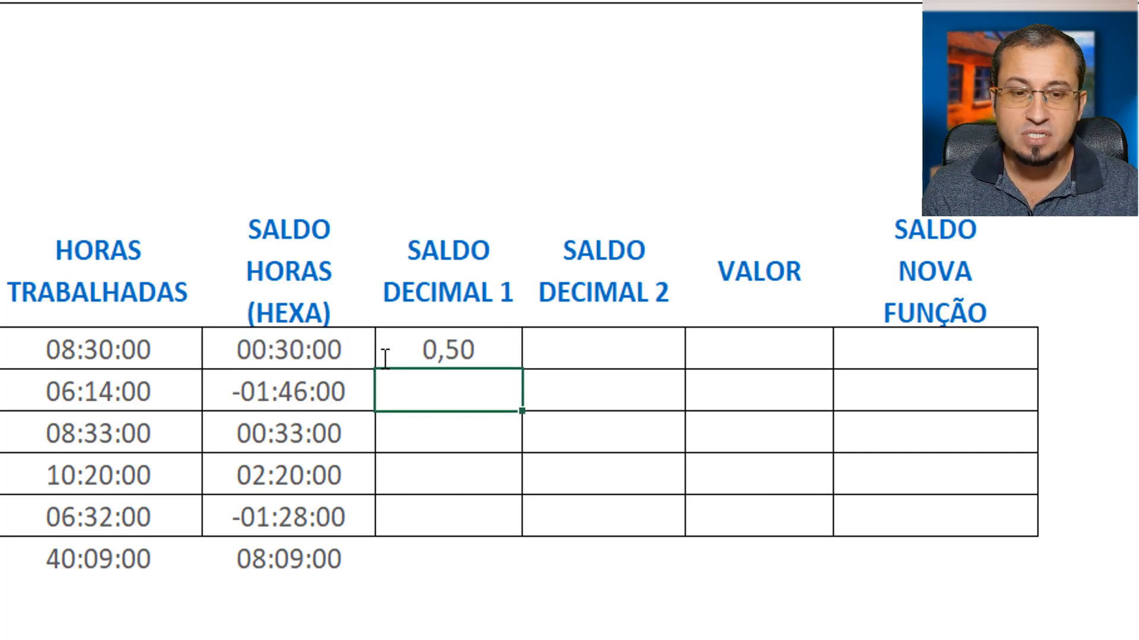
Fill the decimal conversion formula from J8 down through the remaining SALDO DECIMAL 1 rows to J12
click(462, 357)
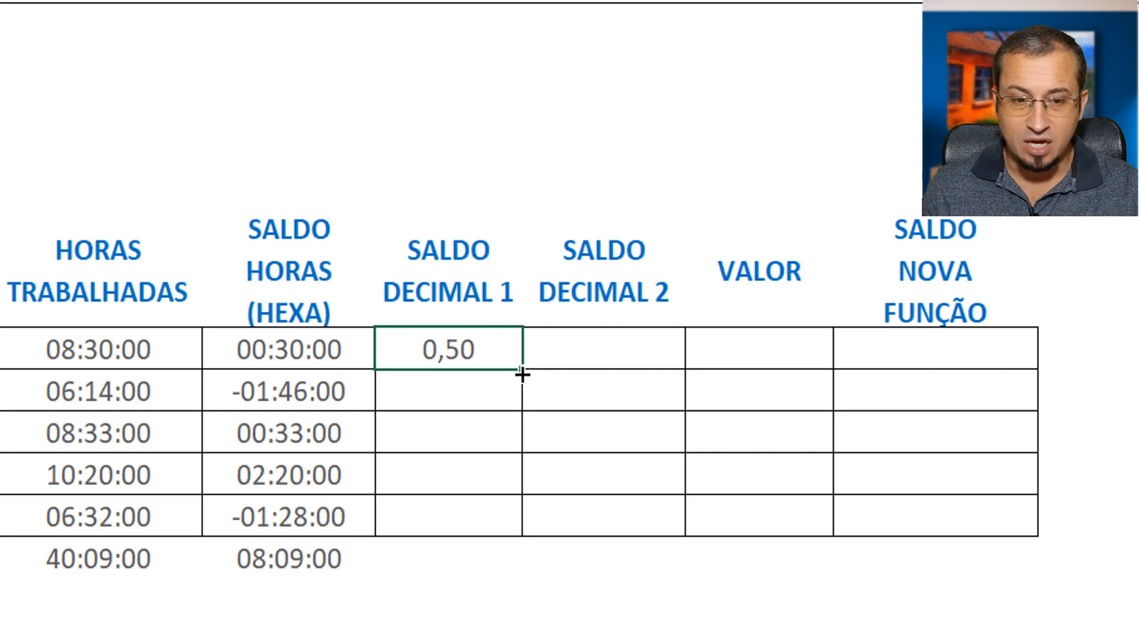
drag(522, 373, 509, 527)
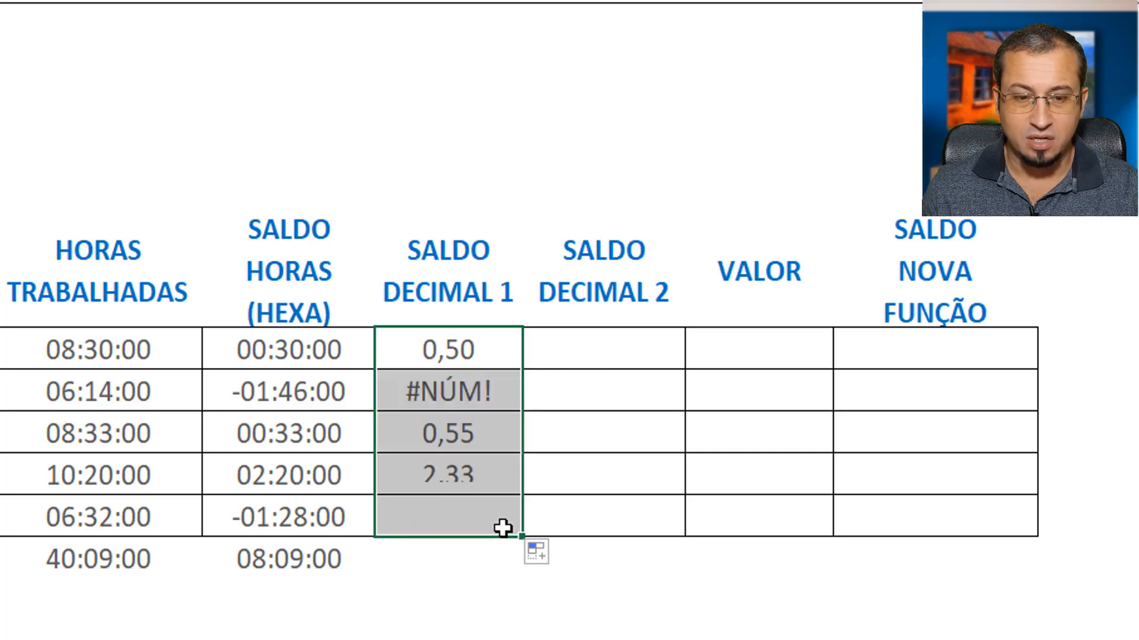
click(478, 391)
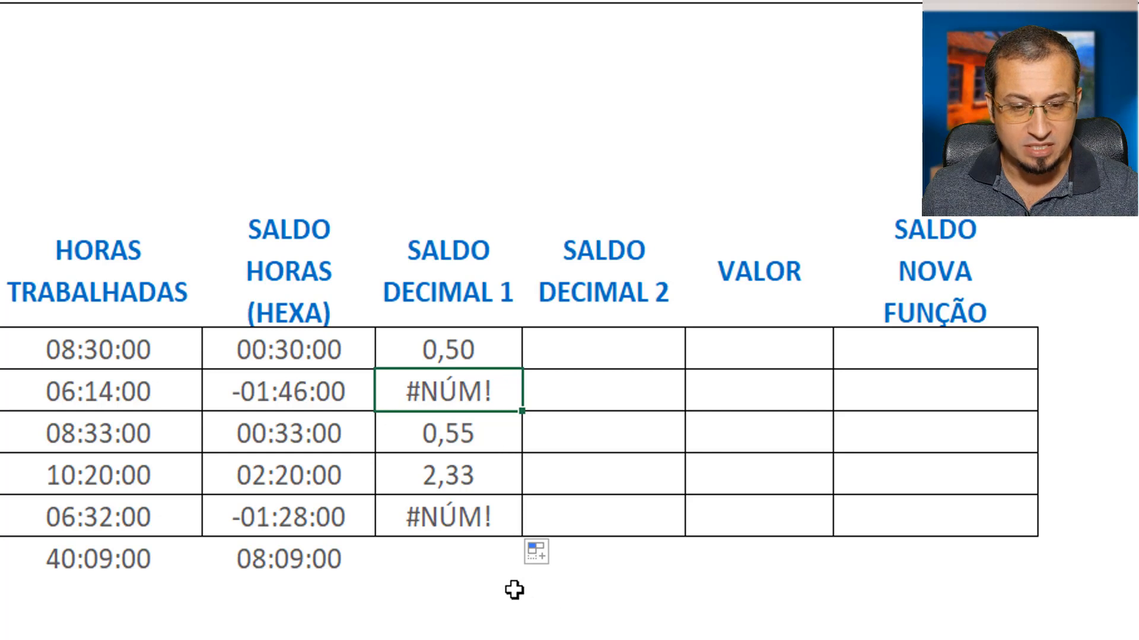
Test extracting the hour from the negative balance with =HORA(I9) in J14 below the table, and clear the cell
click(491, 602)
text(=hor)
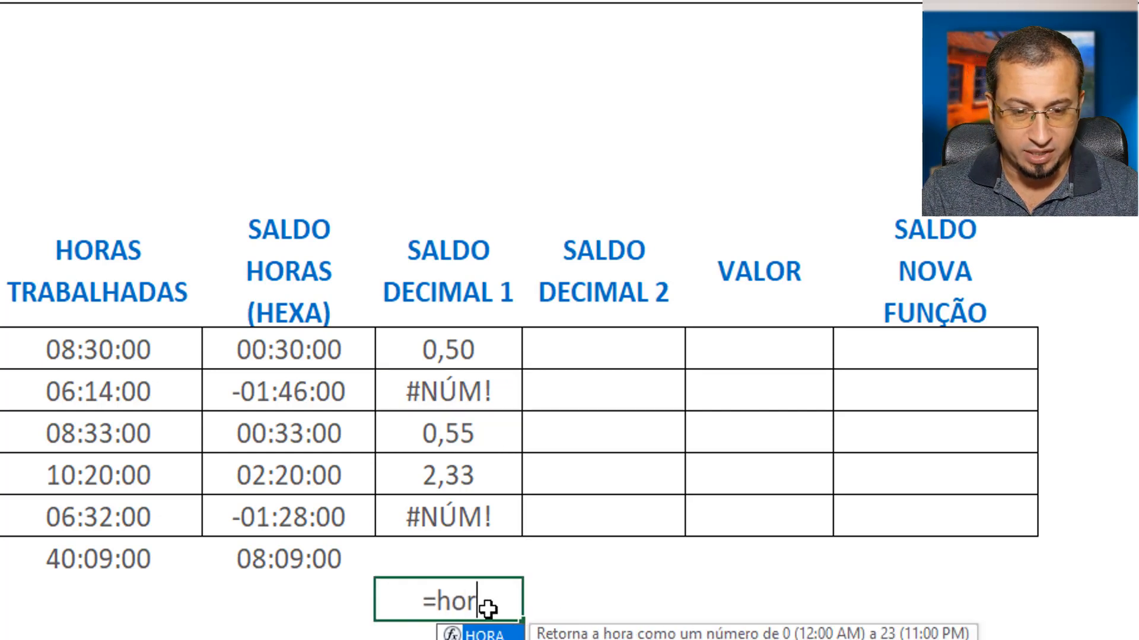
key(Tab)
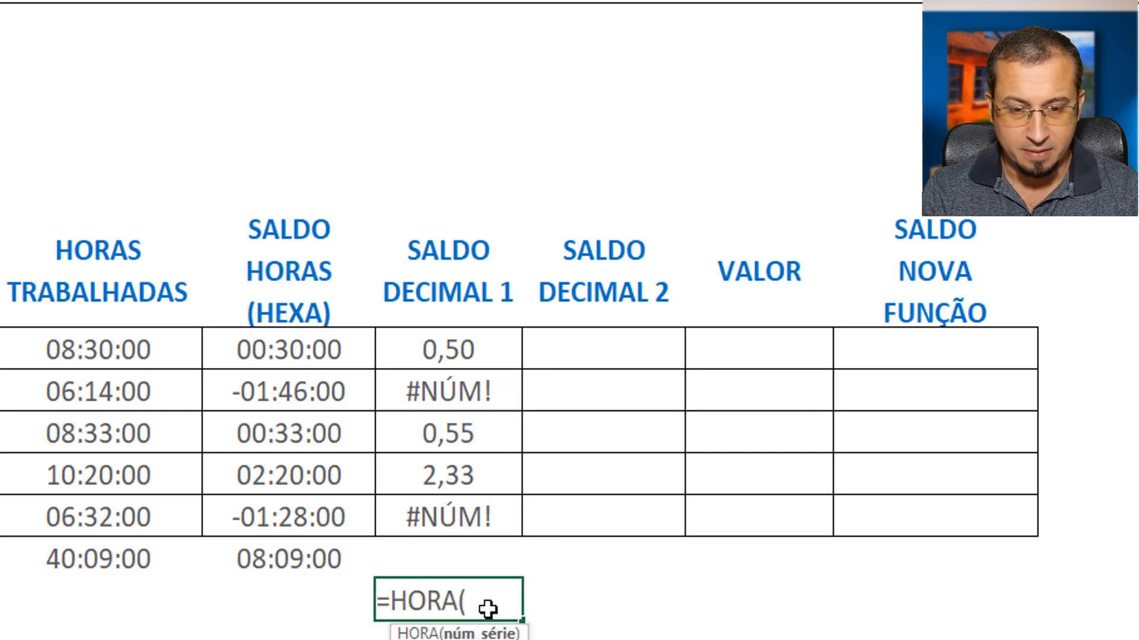
click(260, 388)
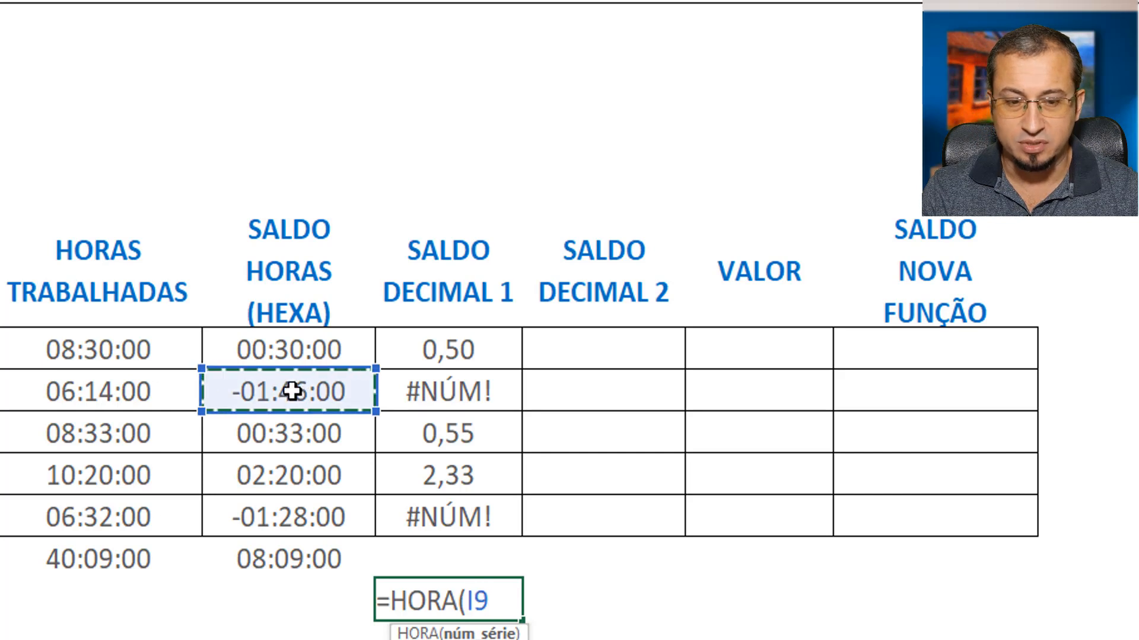
key(Return)
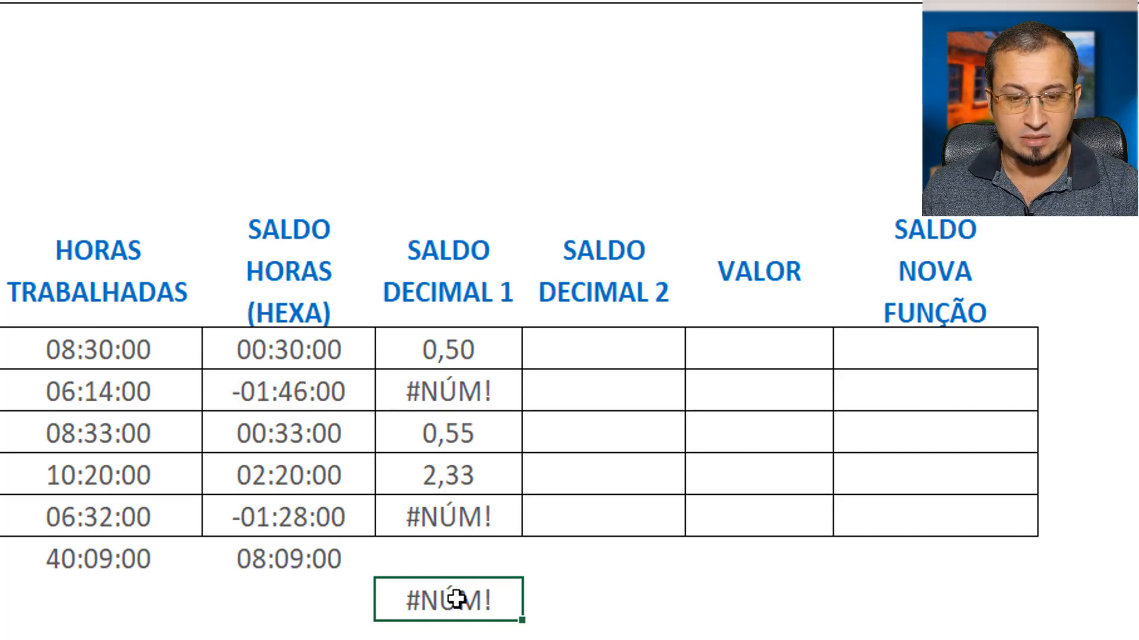
key(Delete)
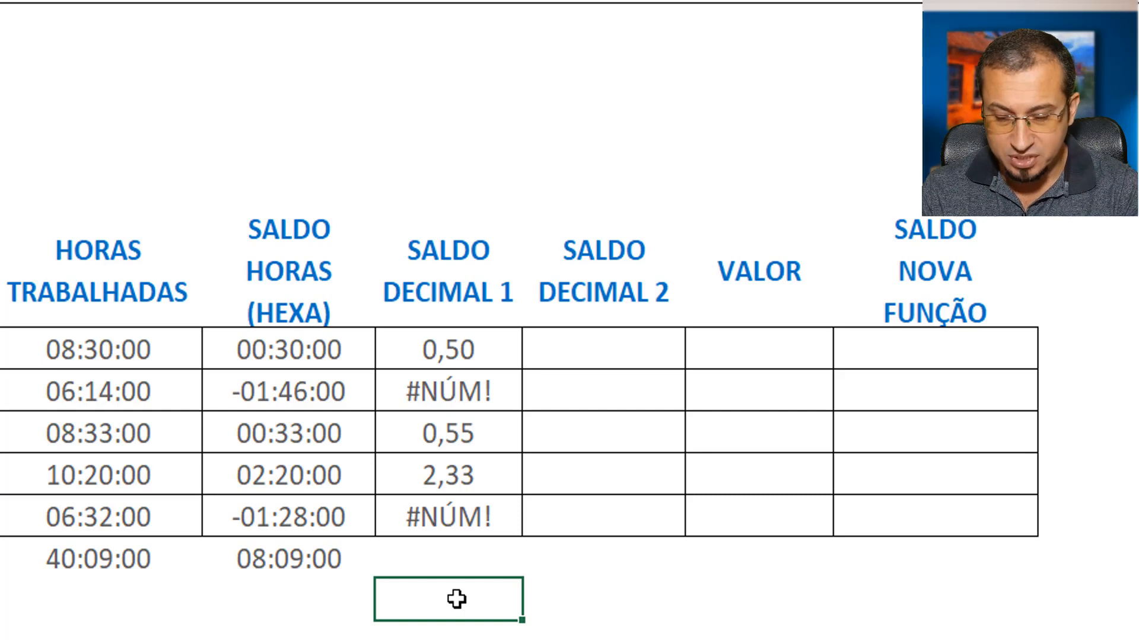
text(=ab)
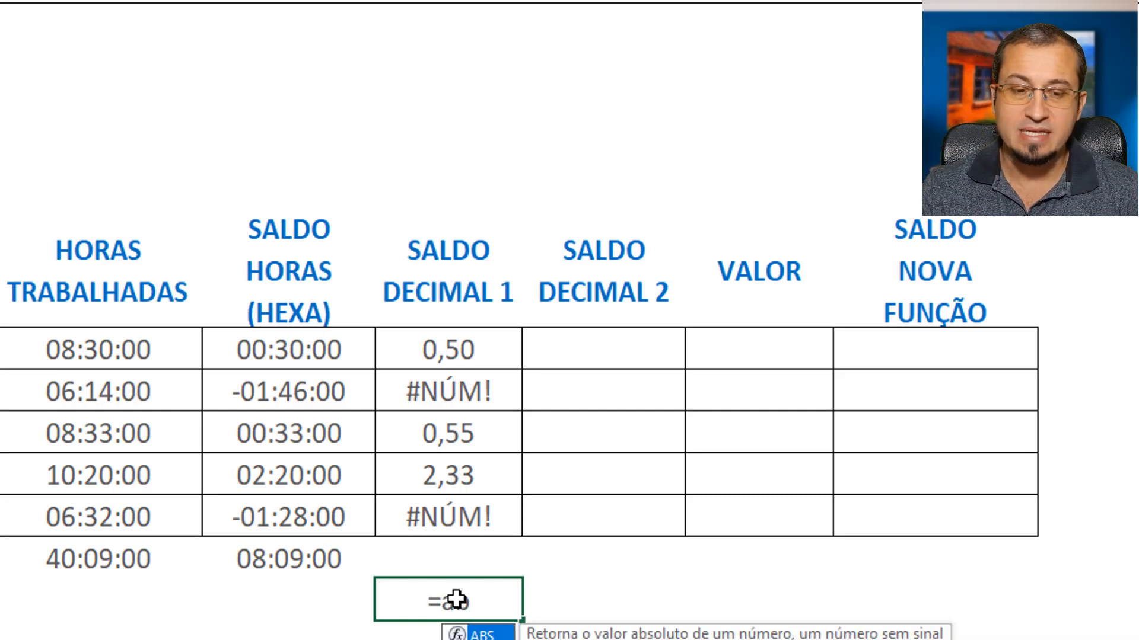
key(Tab)
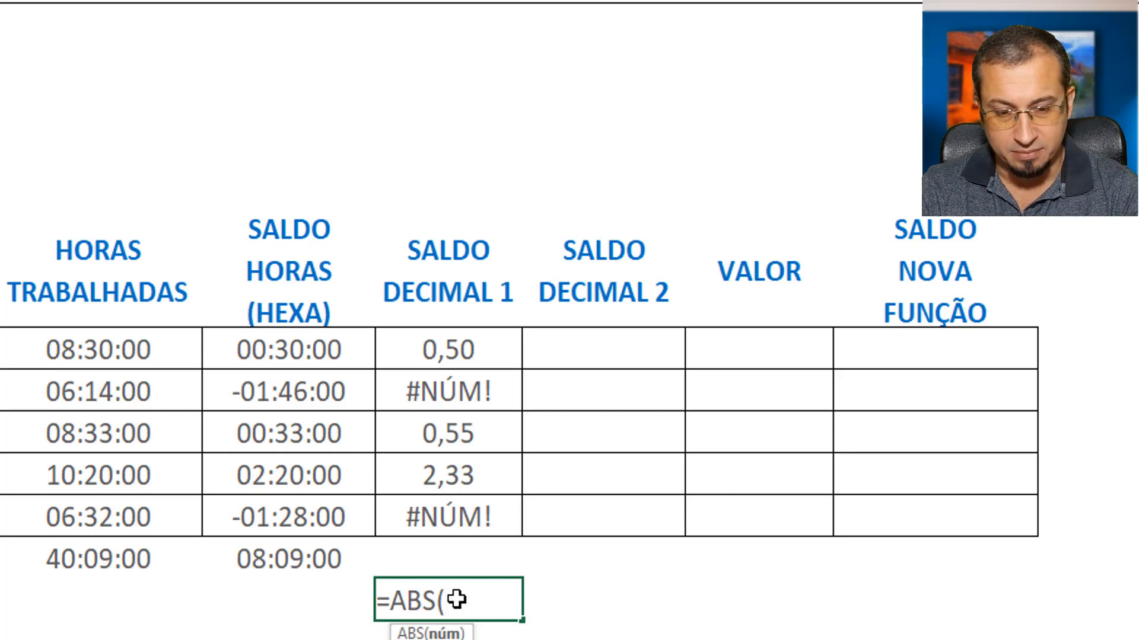
key(BackSpace)
key(BackSpace)
key(BackSpace)
key(BackSpace)
key(BackSpace)
Test extracting the negative balance's hour from its absolute value with =HORA(ABS(I9)) in J14, and clear the cell
text(=hora)
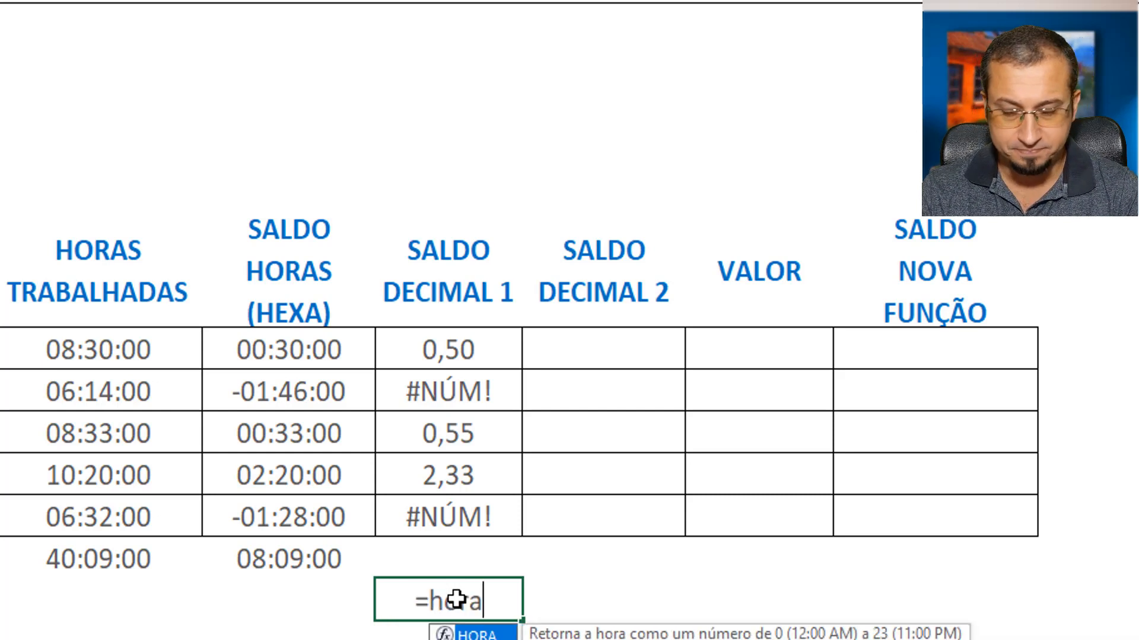
key(Tab)
text(ab)
key(Tab)
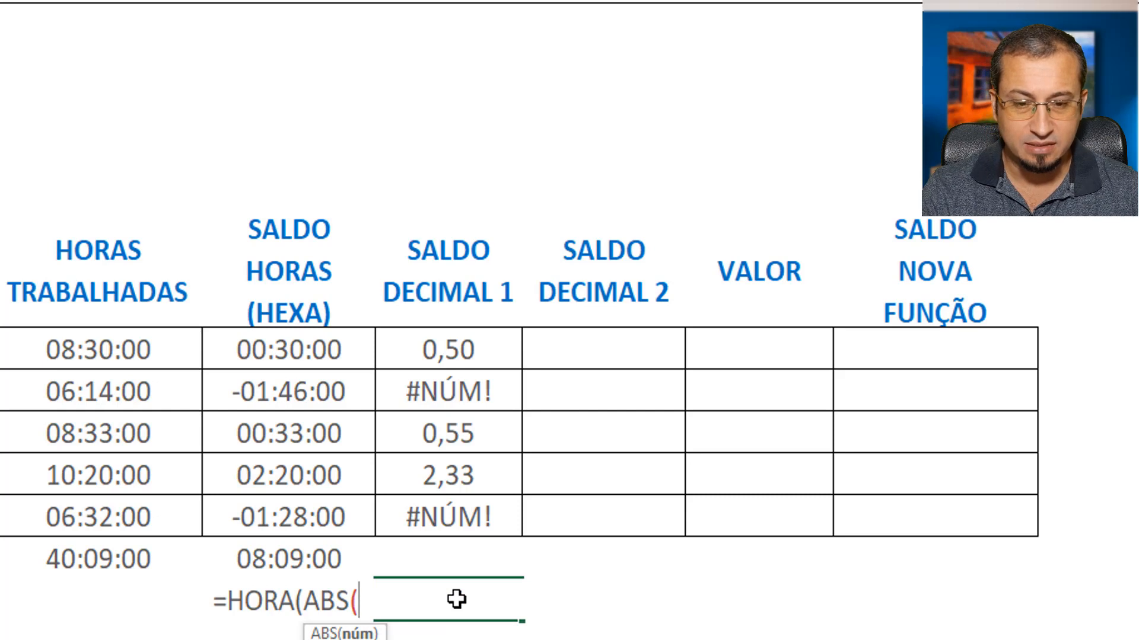
click(300, 393)
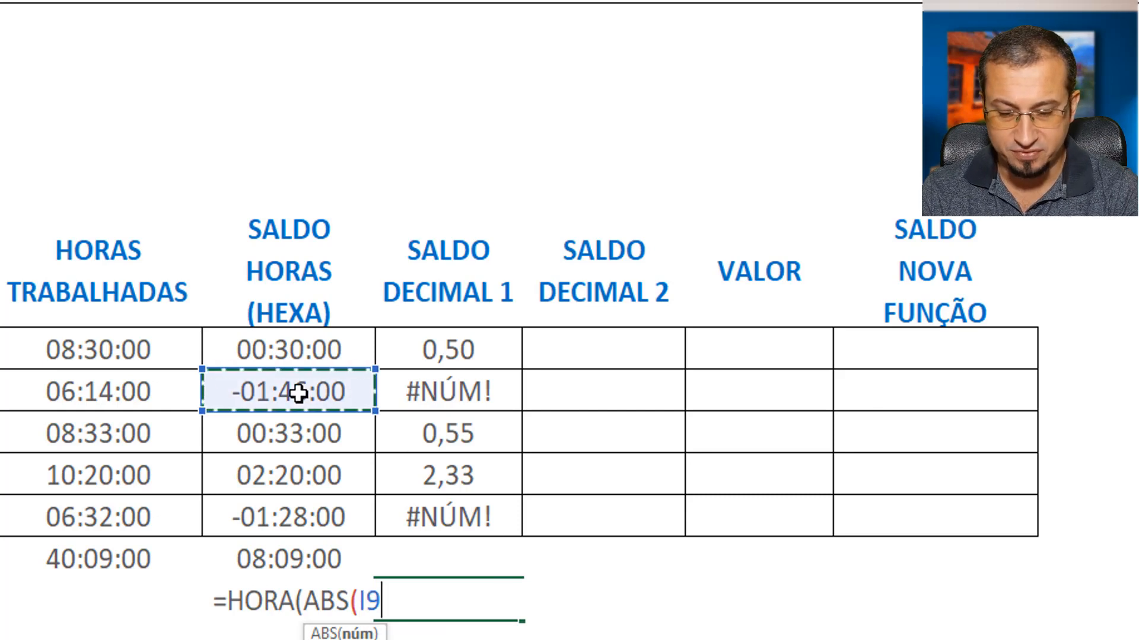
text()))
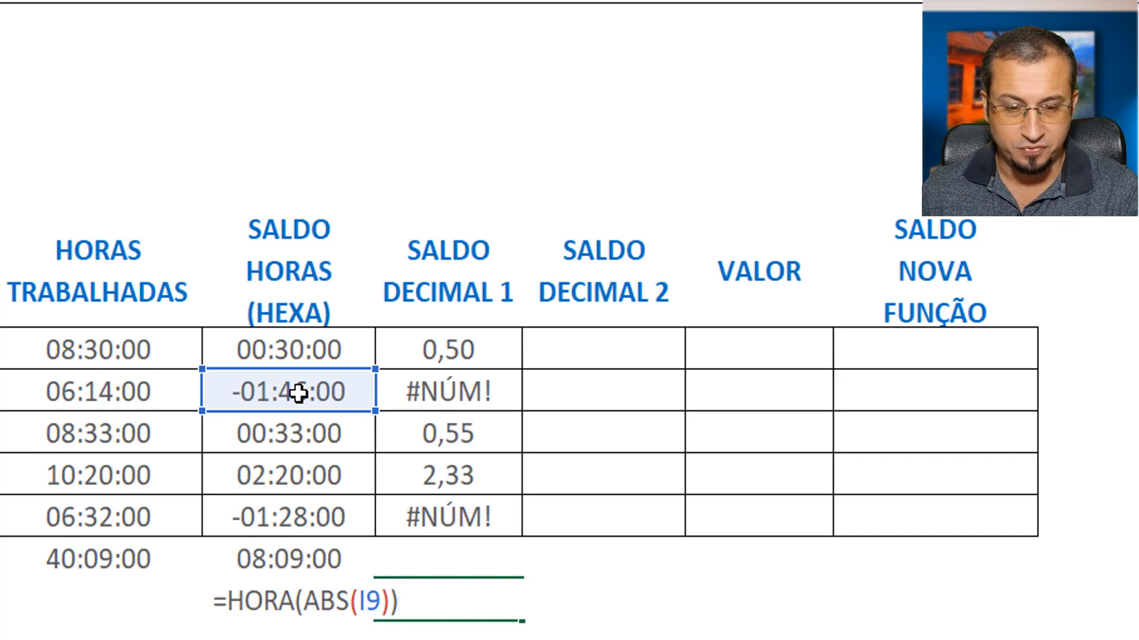
key(Return)
key(Up)
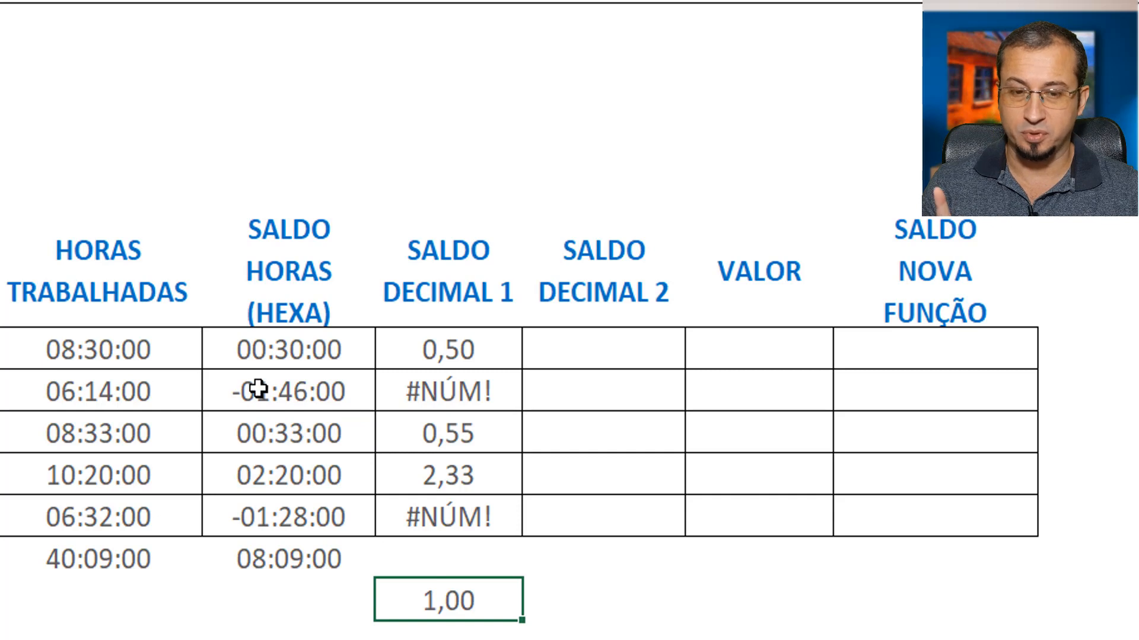
double_click(483, 601)
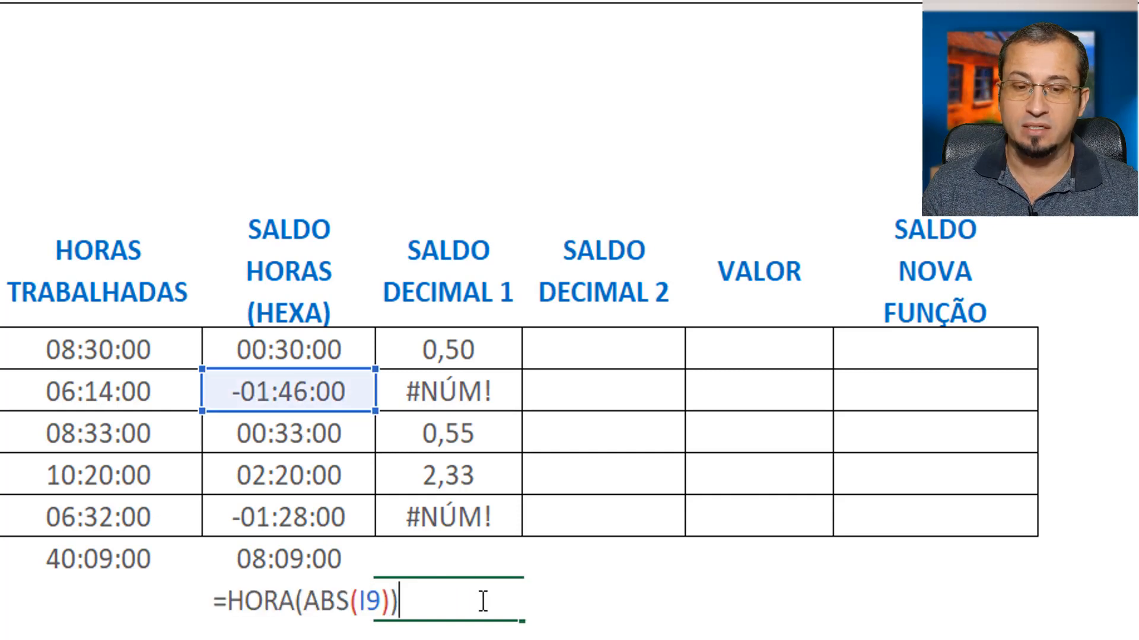
key(Escape)
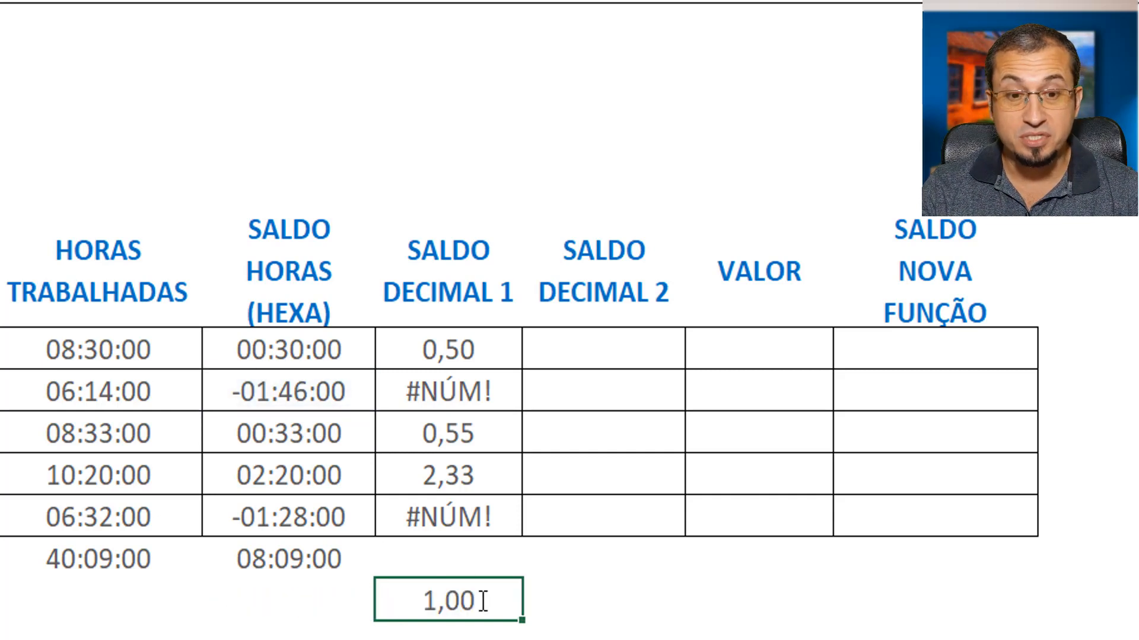
key(Delete)
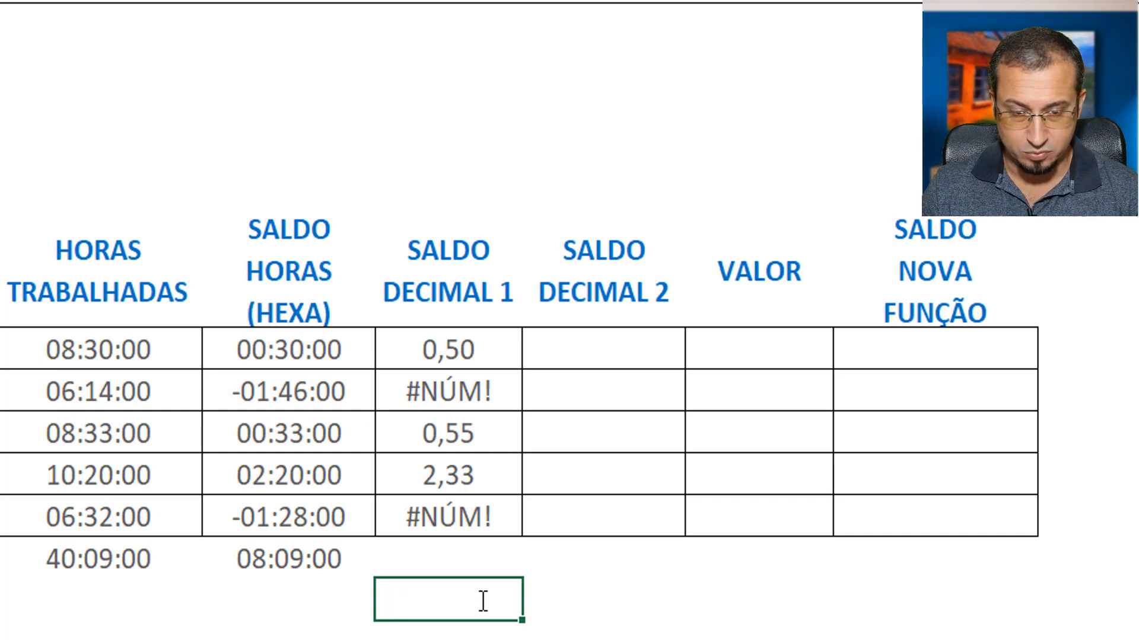
Start a SE formula in K8 under SALDO DECIMAL 2 with the logical test I8<0
click(605, 355)
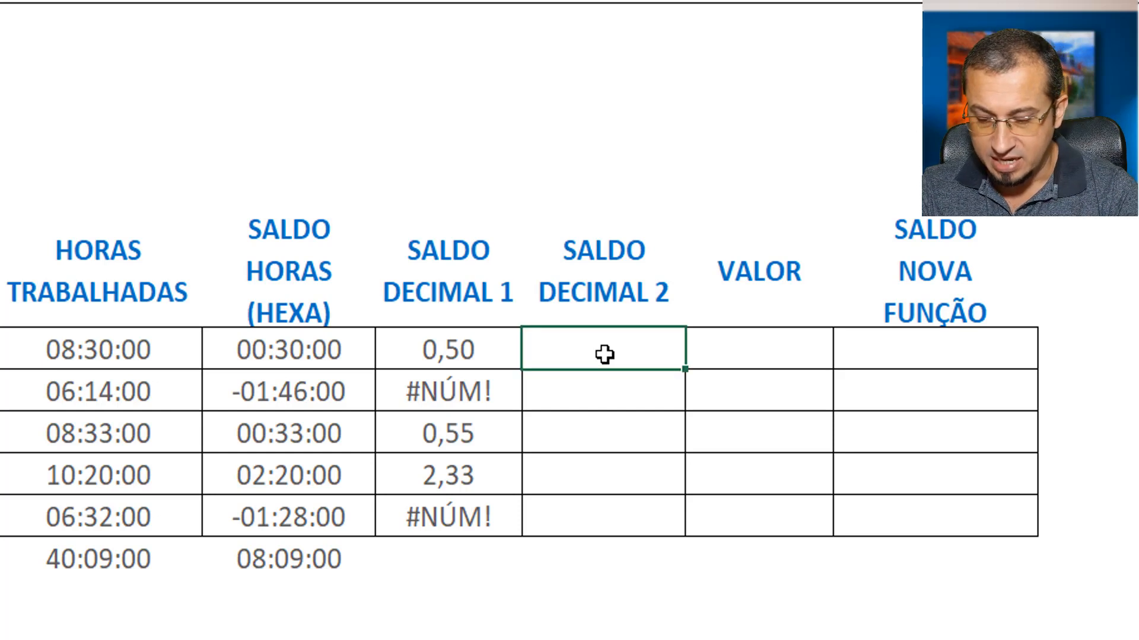
text(=se)
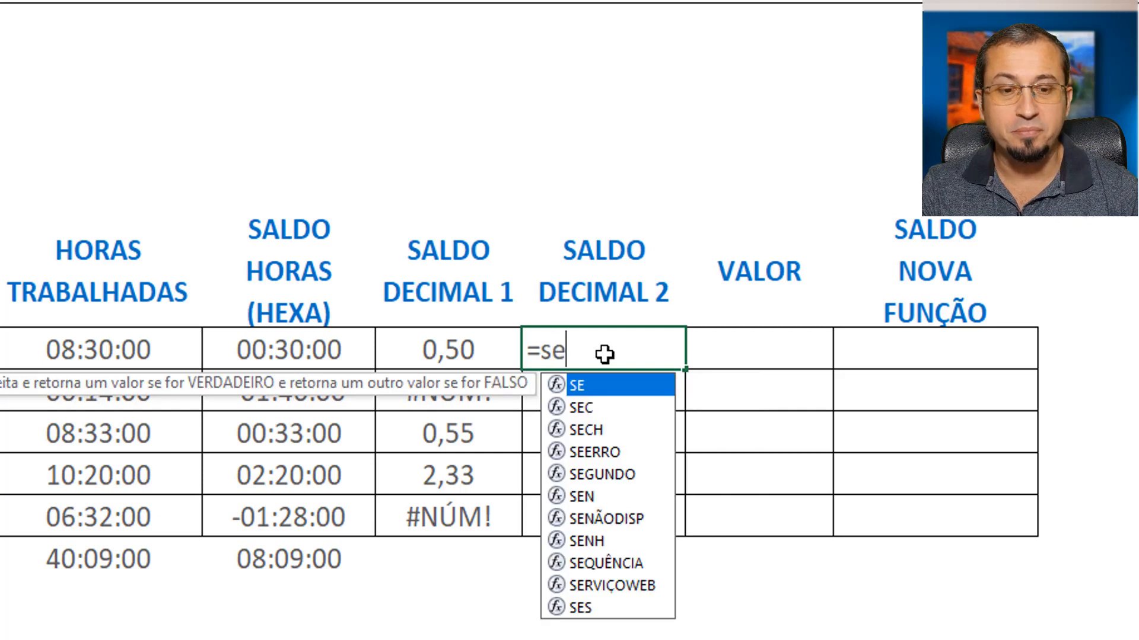
key(Tab)
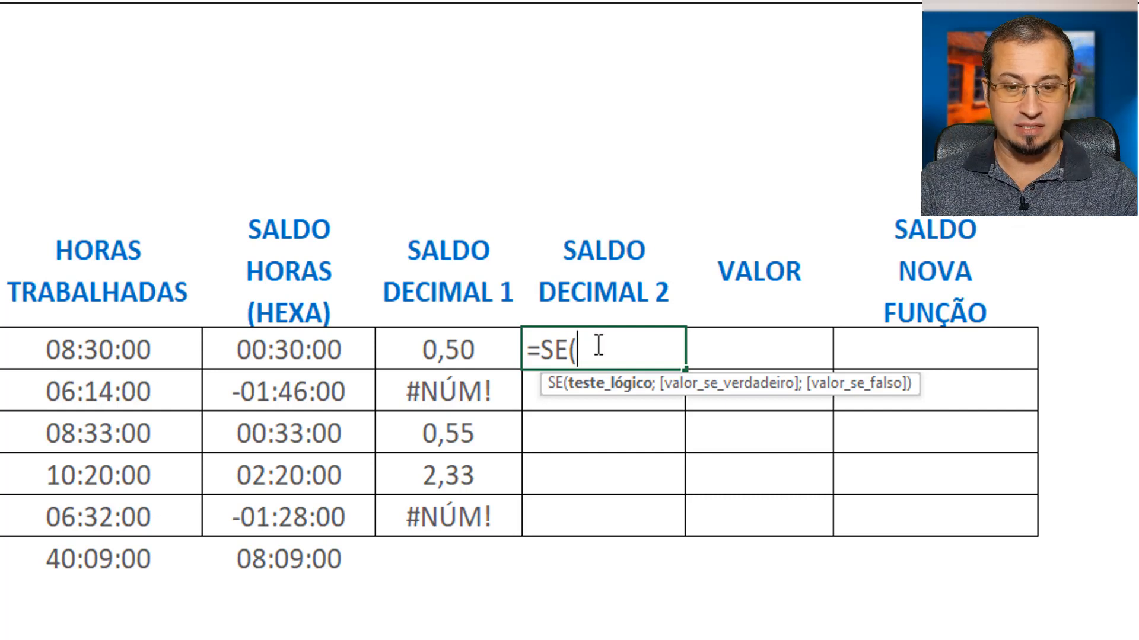
key(Left)
key(Left)
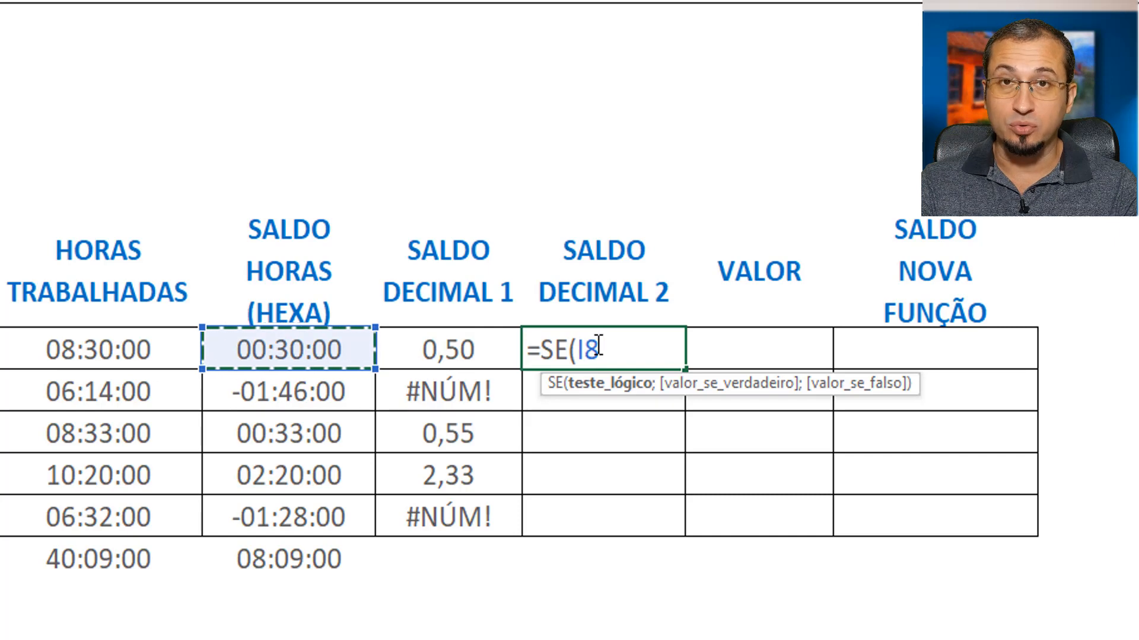
text(<)
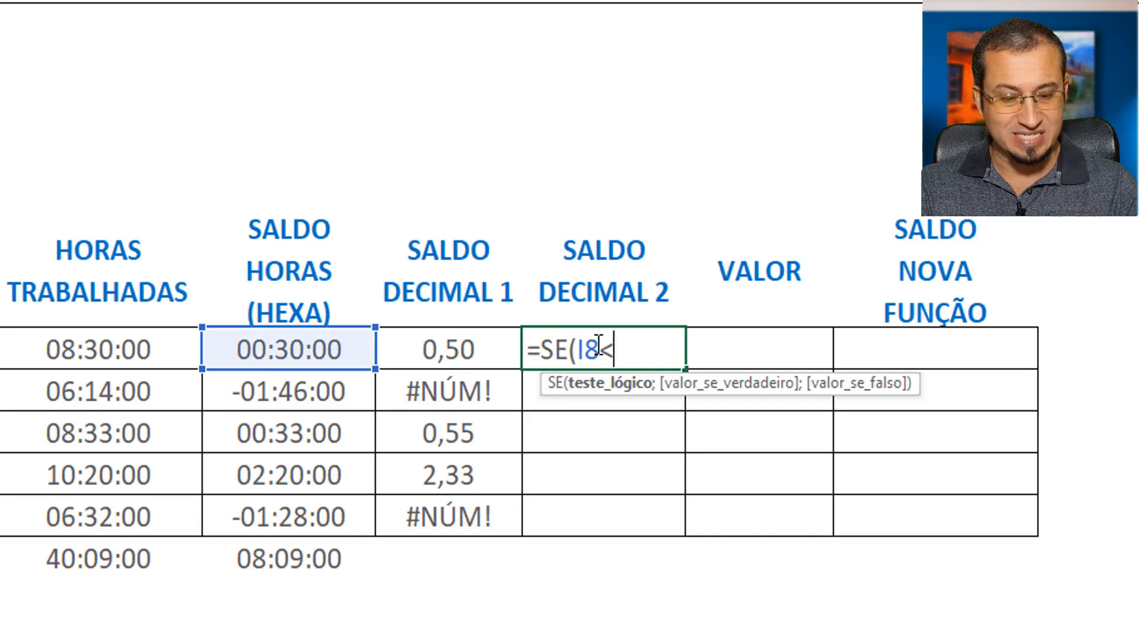
text(0)
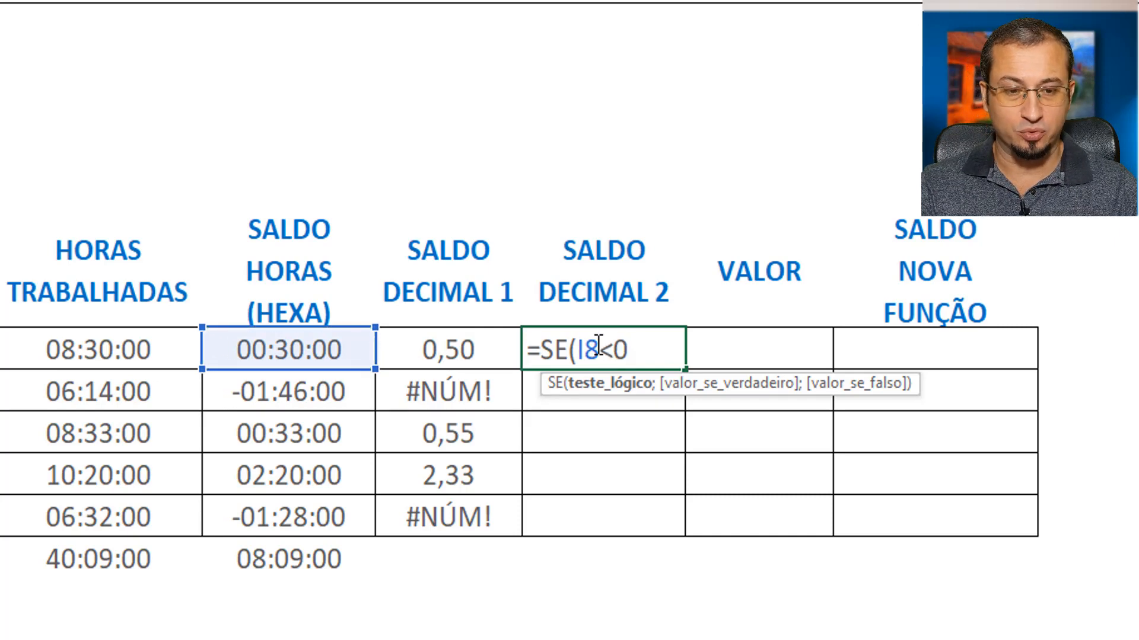
drag(600, 350, 612, 349)
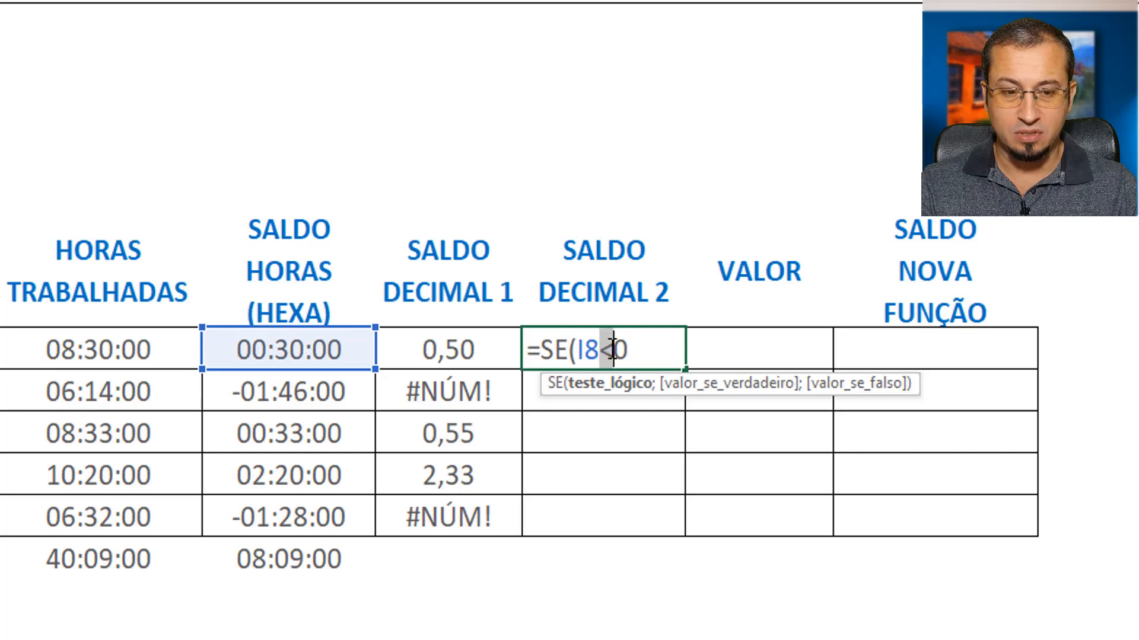
click(651, 348)
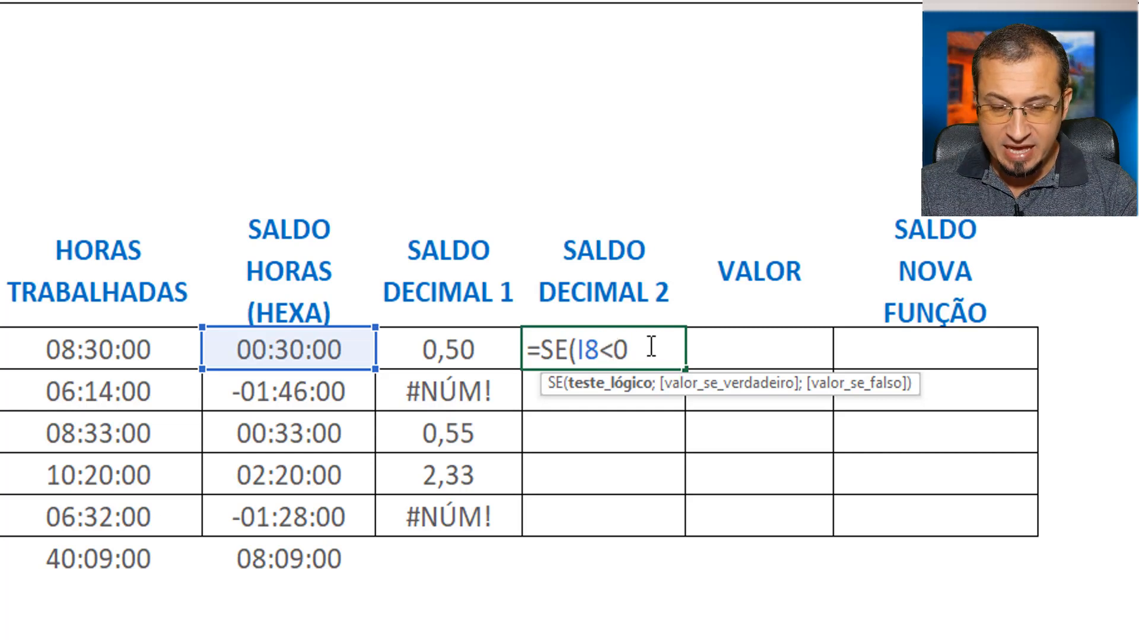
text(;)
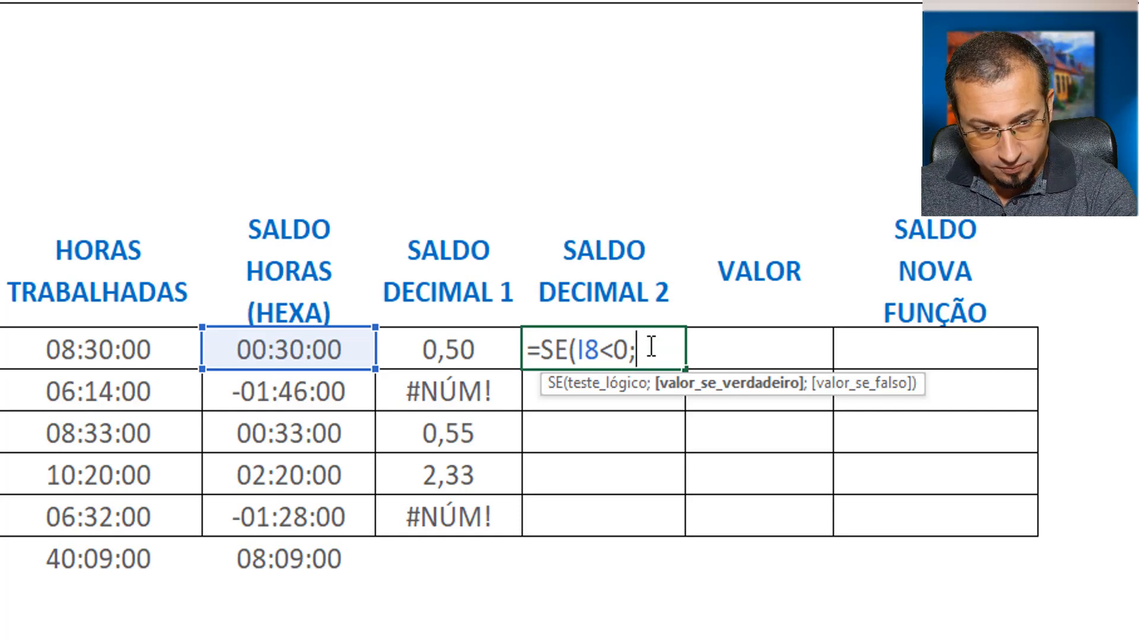
Begin the SE formula's true value with an opening parenthesis and MINUTO(ABS(I8))/60 for the minutes of negative balances
text(()
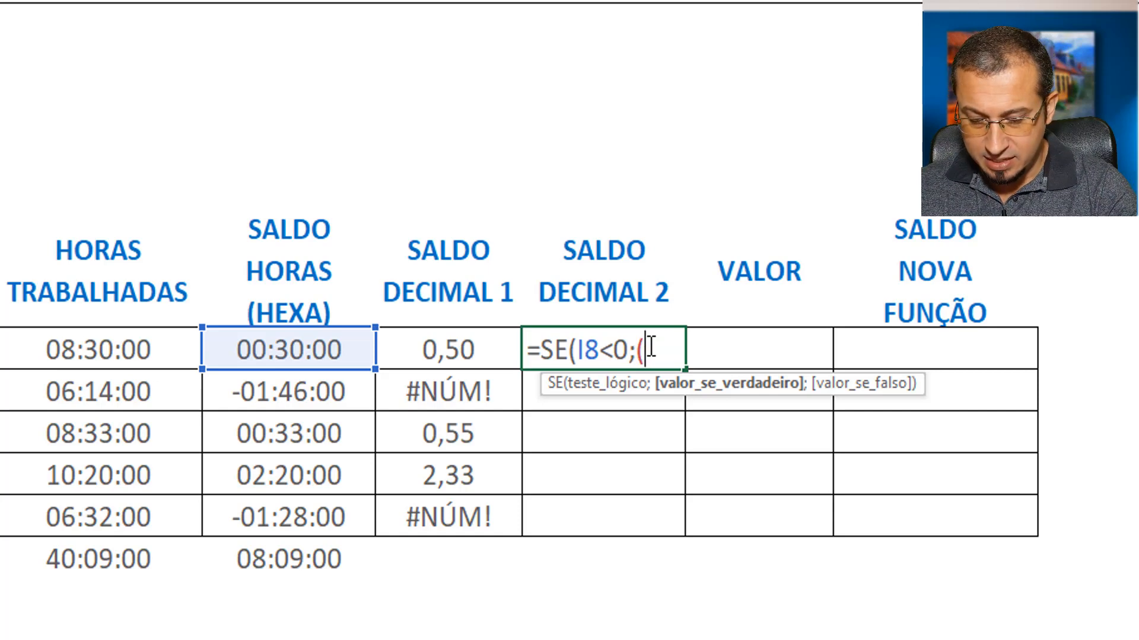
text(mi)
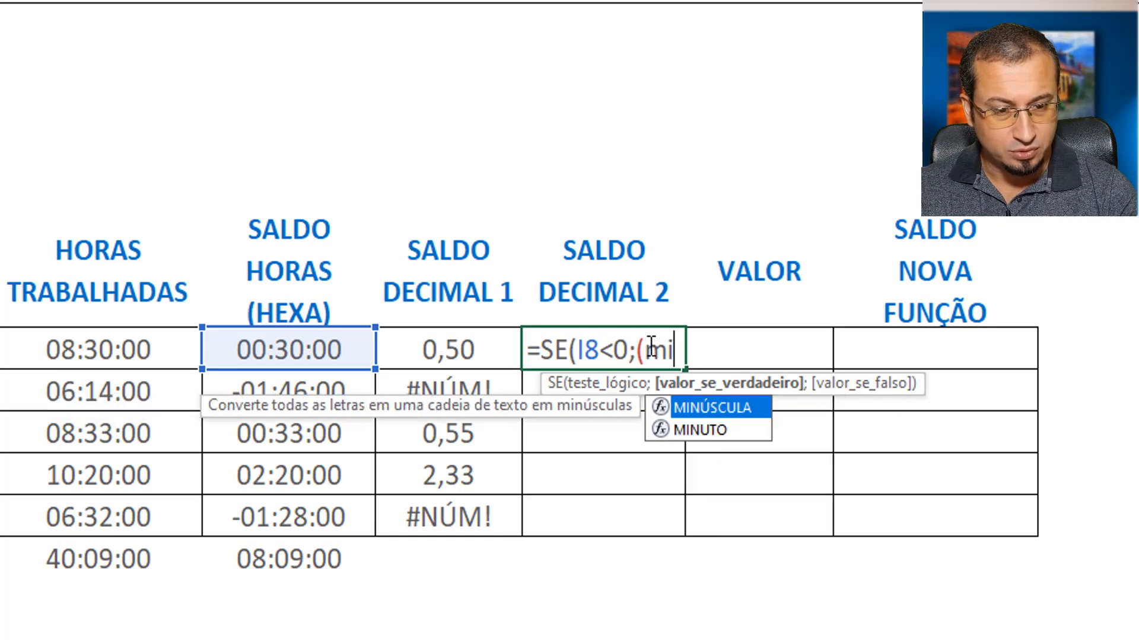
key(Down)
key(Tab)
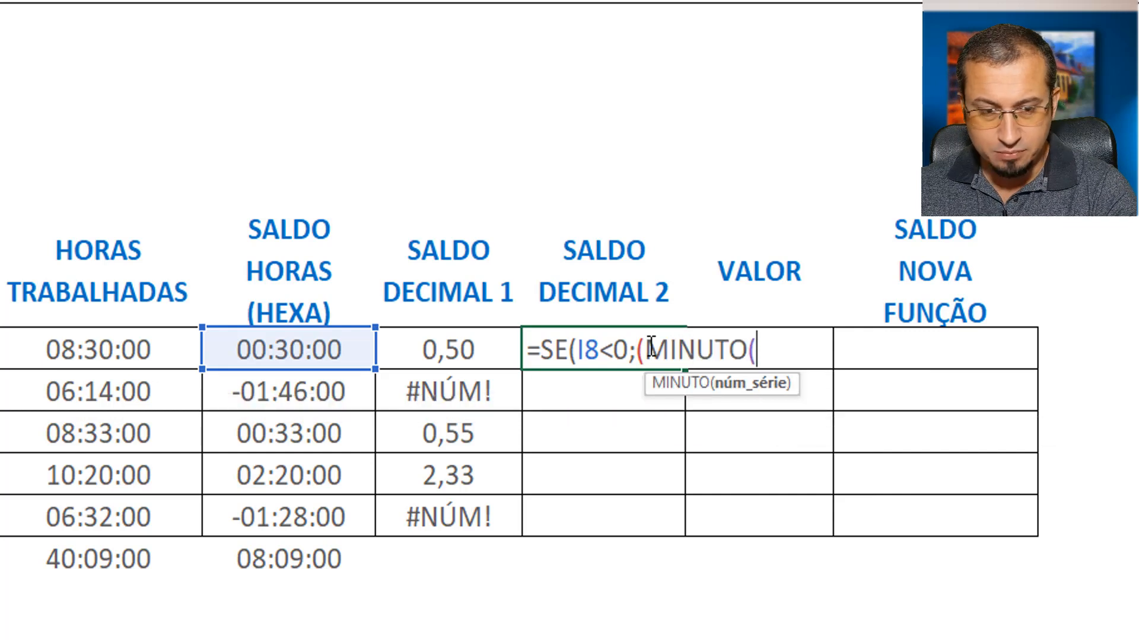
text(abs()
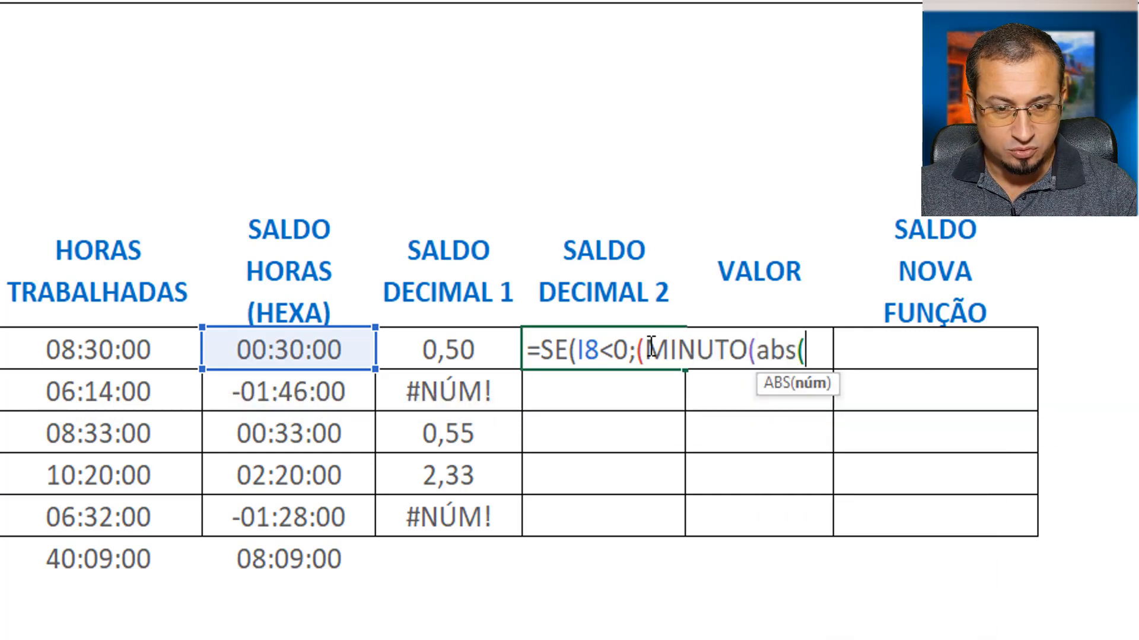
click(342, 350)
text())
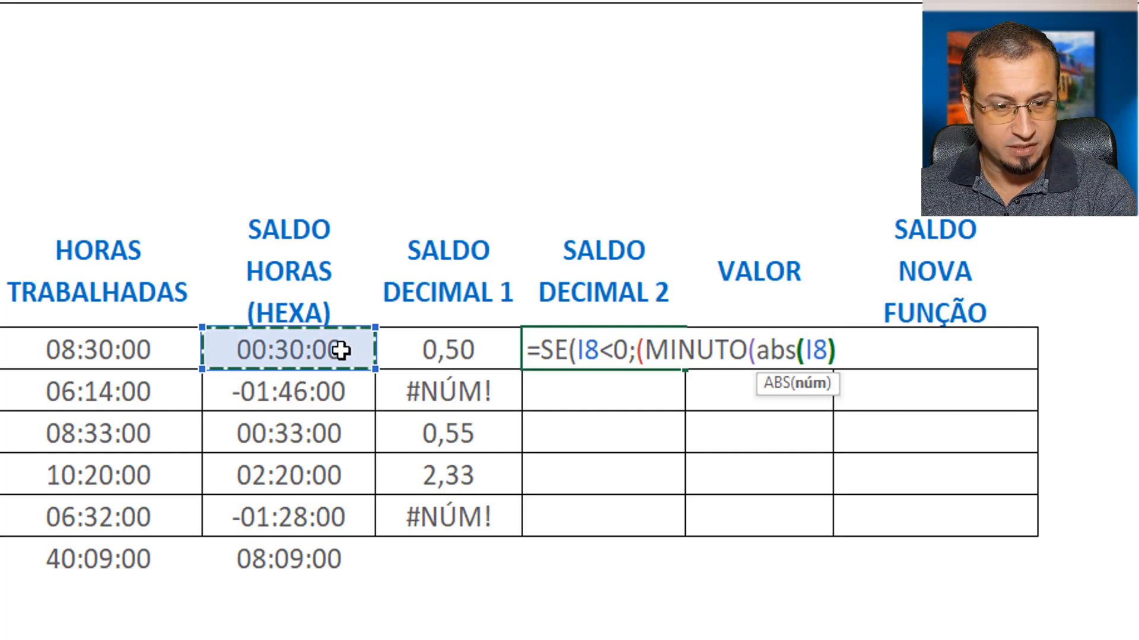
text())
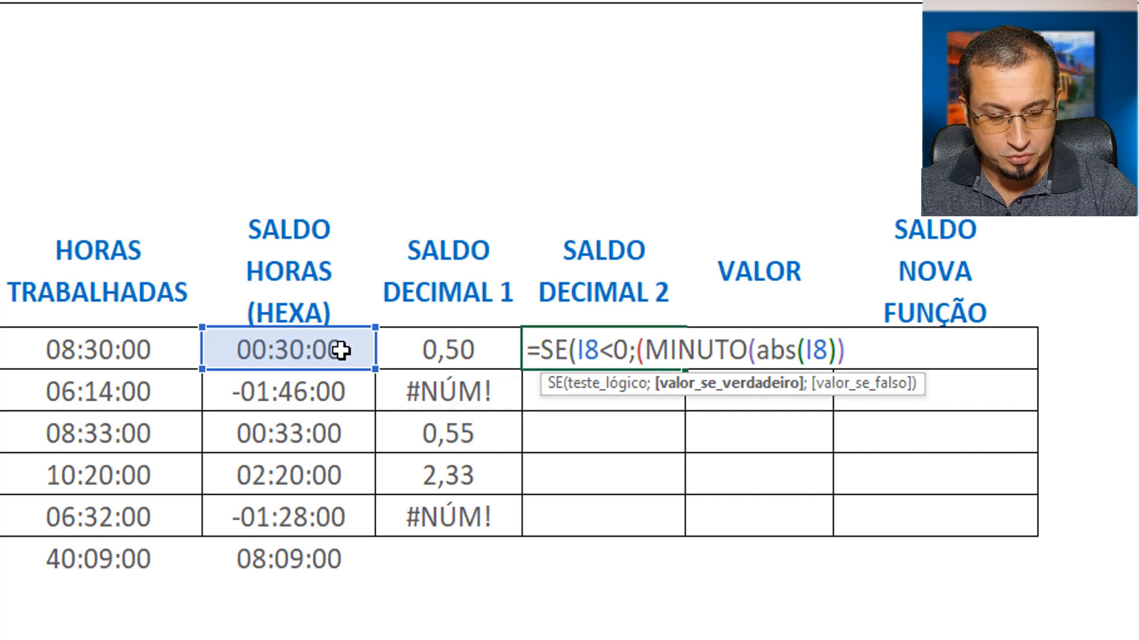
text(/60)
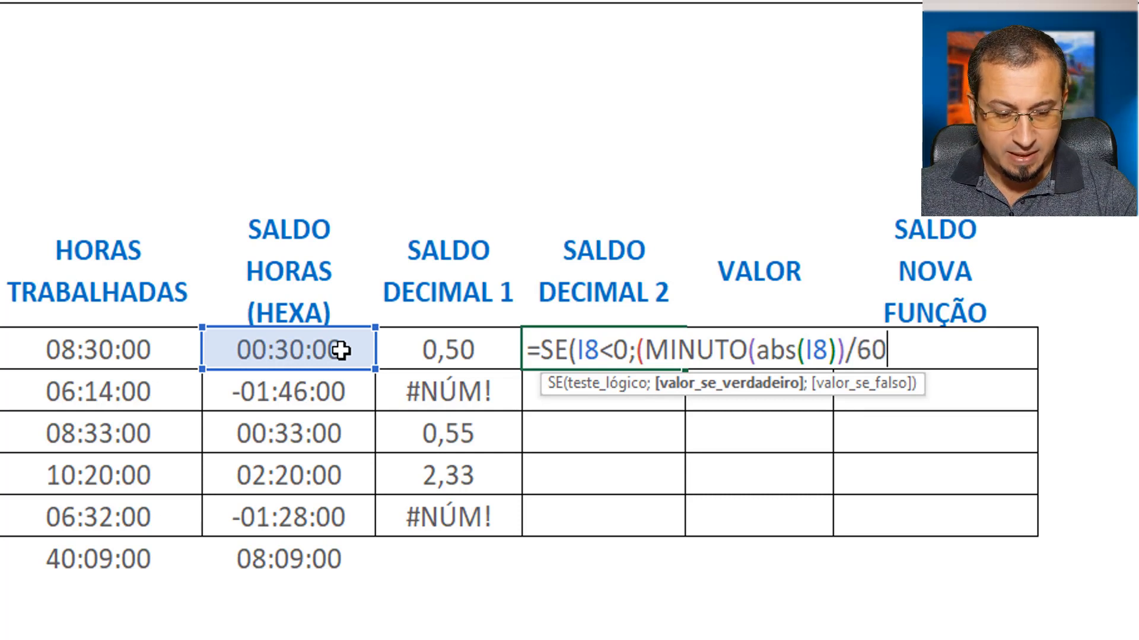
Add +HORA(ABS(I8)) to the true value of the K8 formula to include the whole hours
text(+)
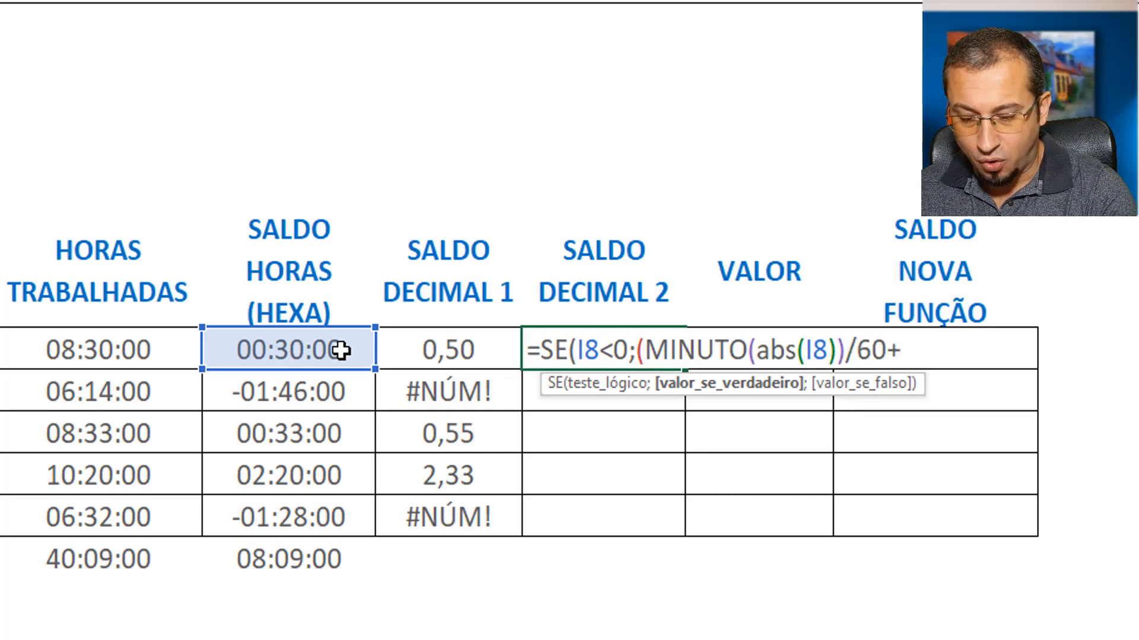
text(hor)
key(Tab)
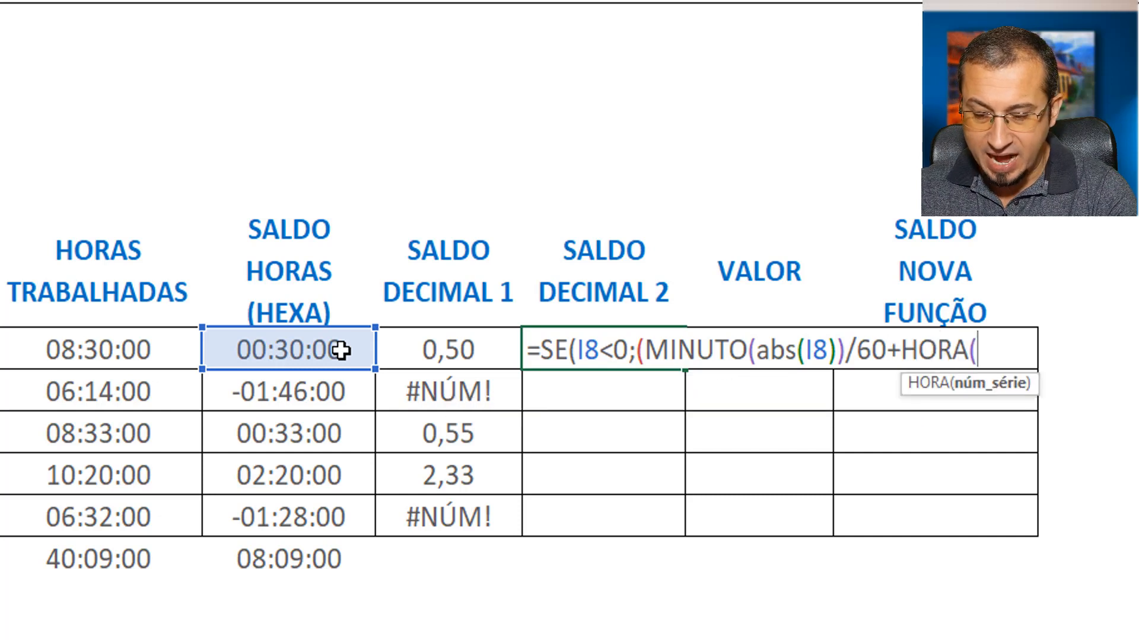
text(abs)
key(Tab)
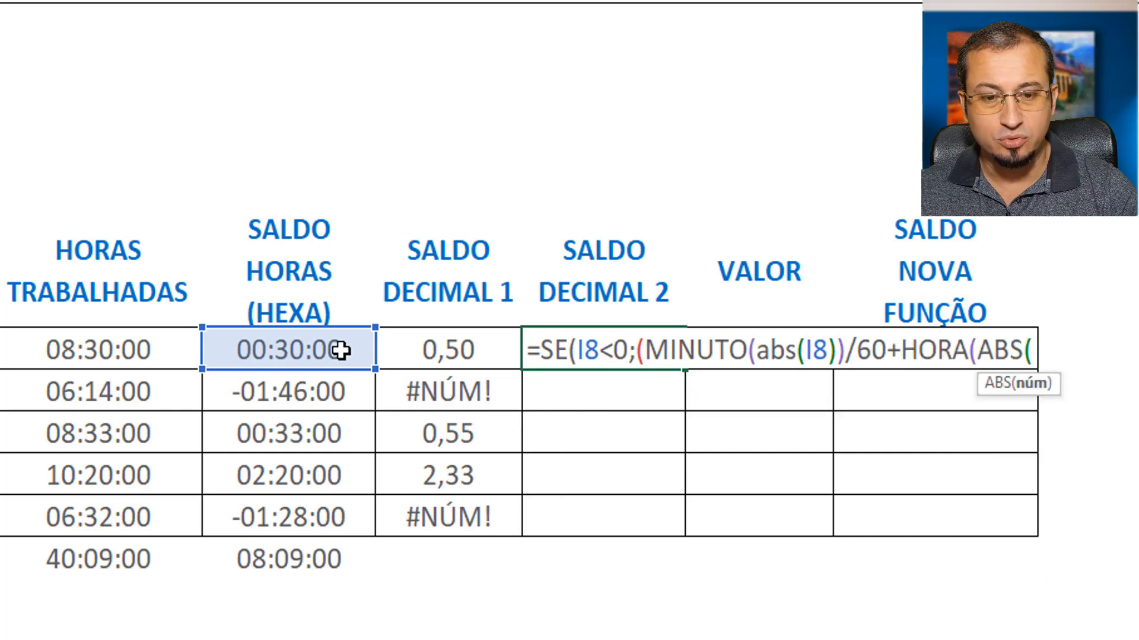
click(340, 345)
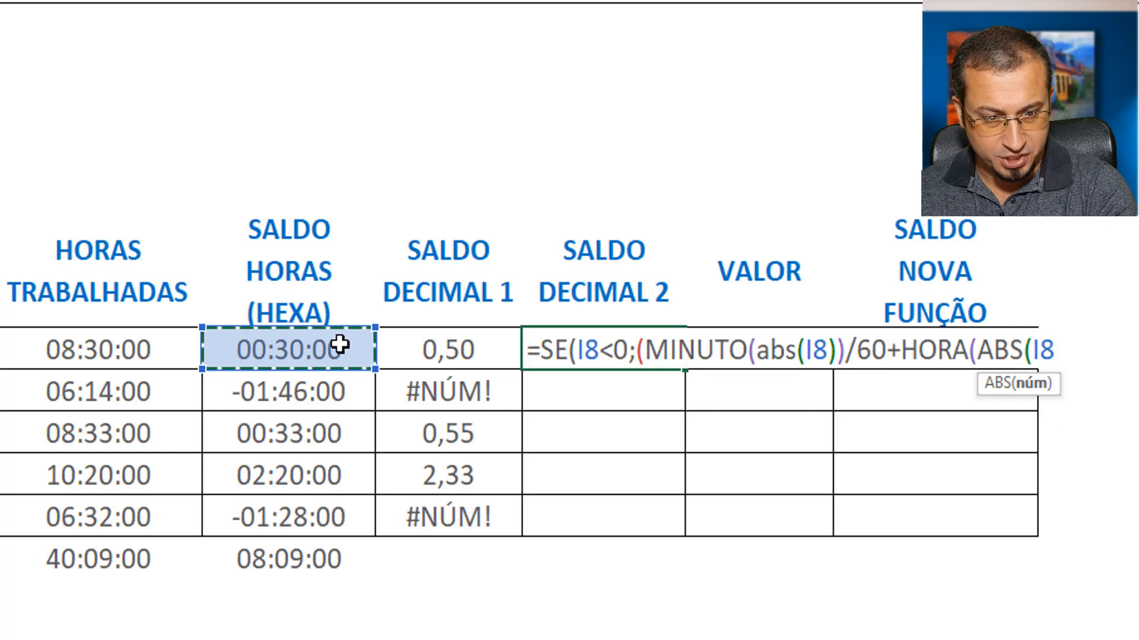
text())
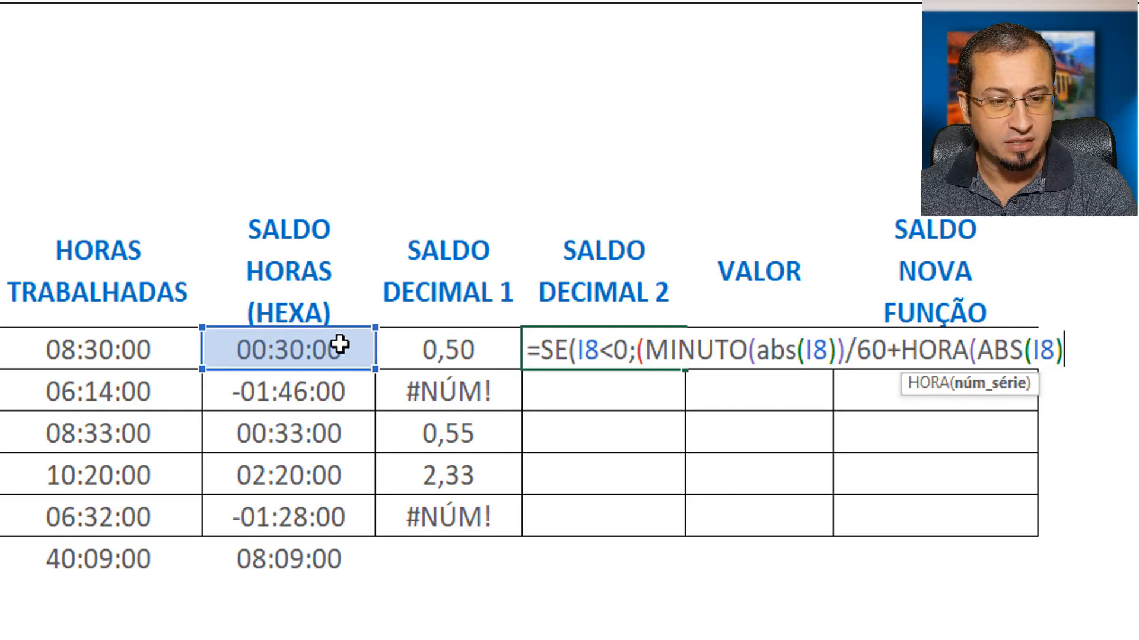
text())
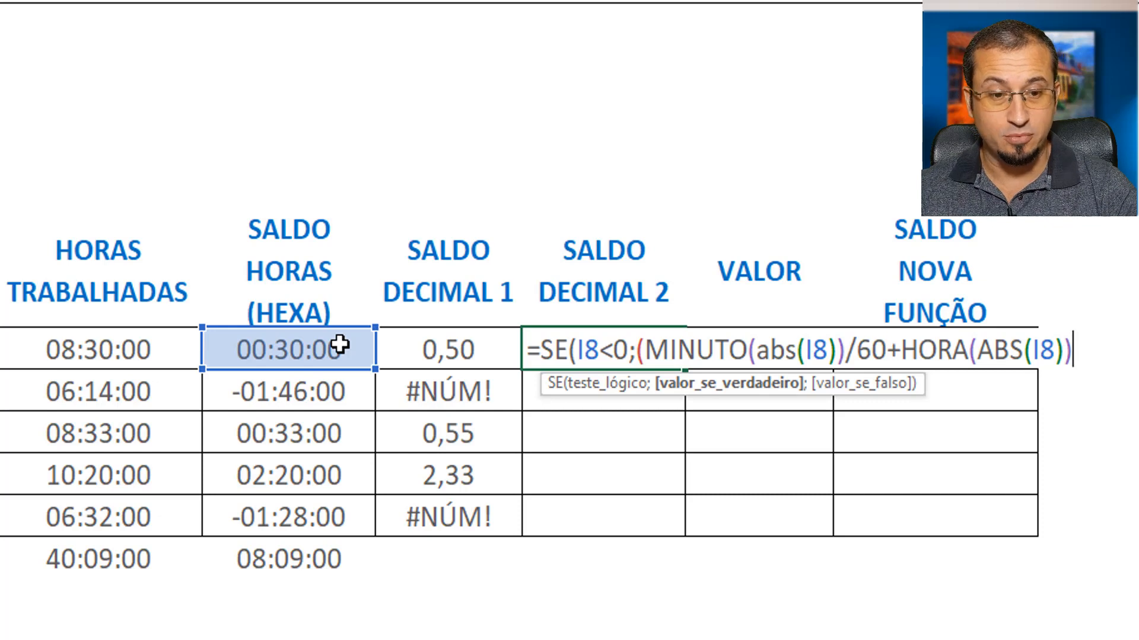
Close the parentheses around the true value, multiply it by -1, and add the separator for the false value
click(636, 350)
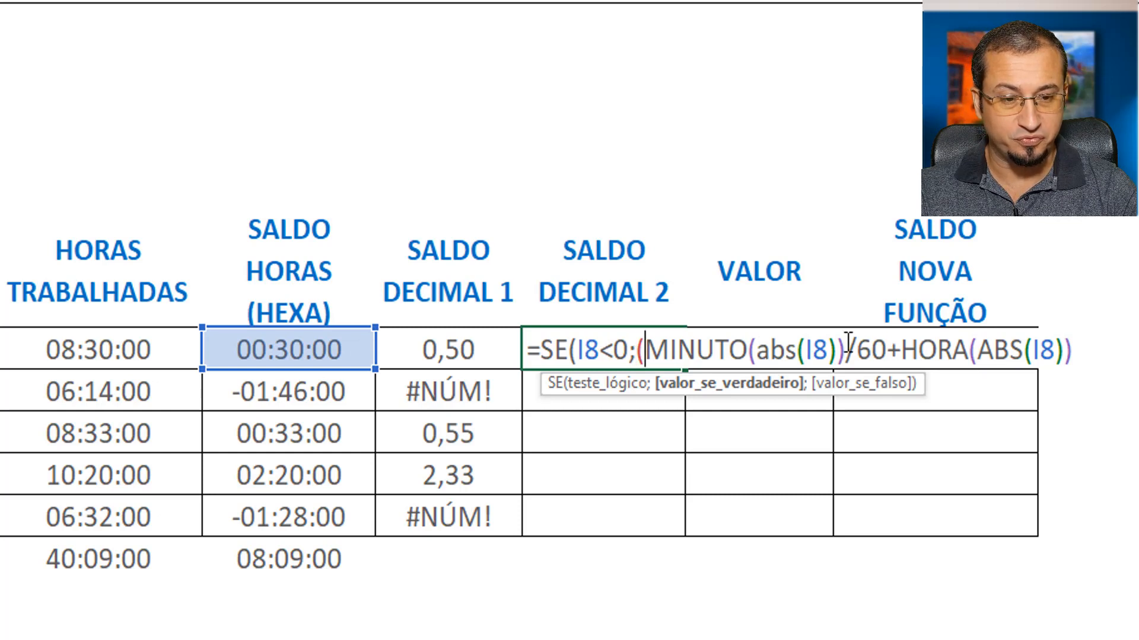
click(1087, 351)
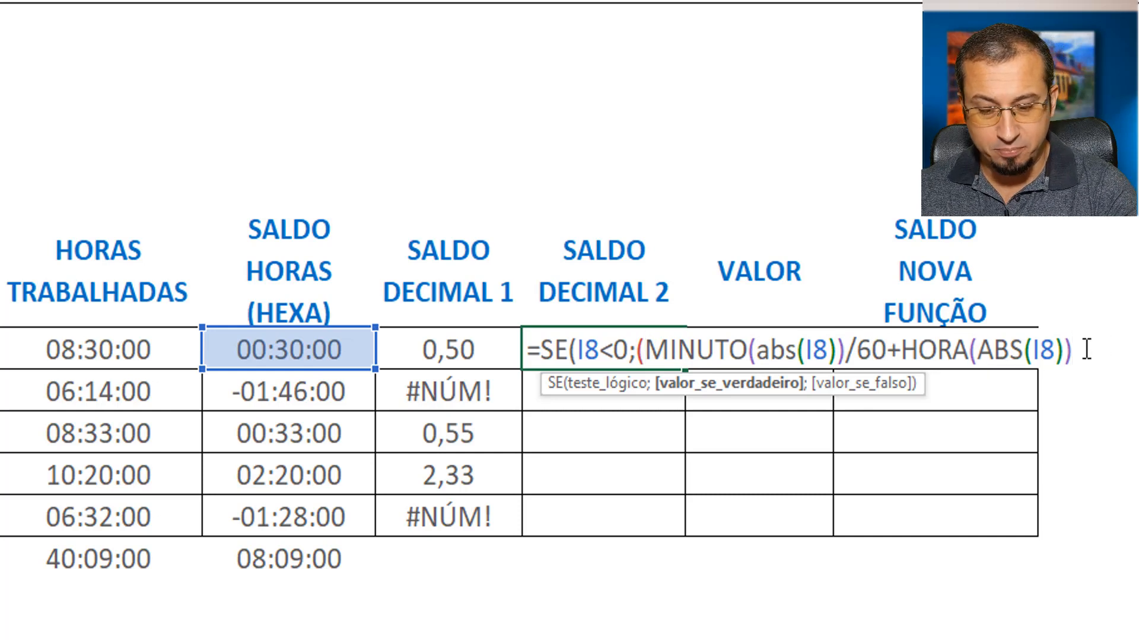
text()*)
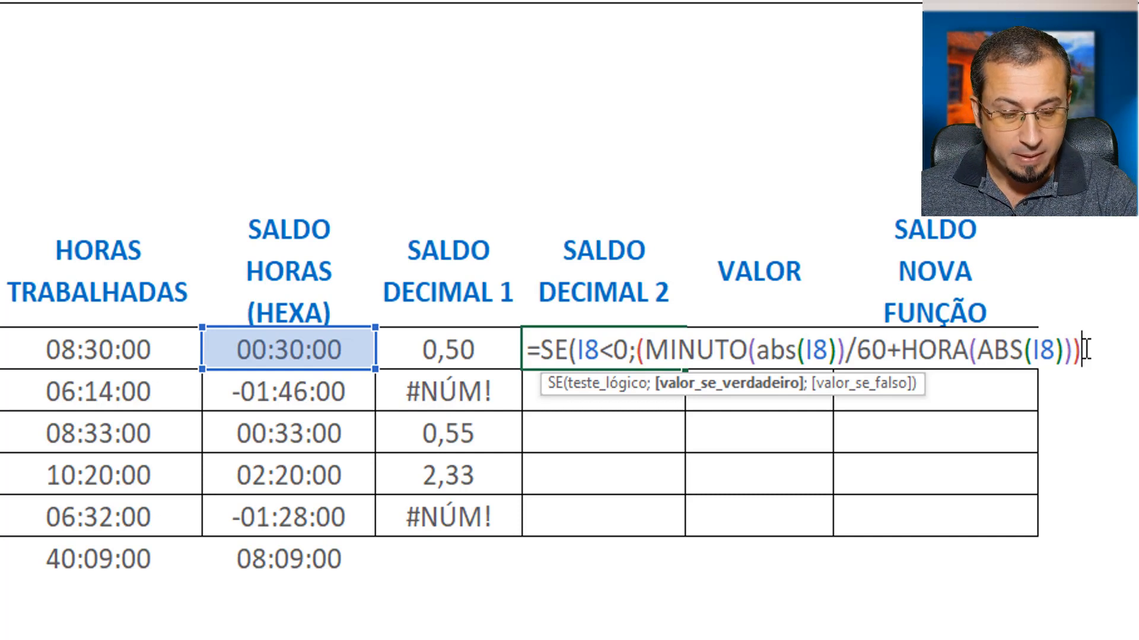
text(-1)
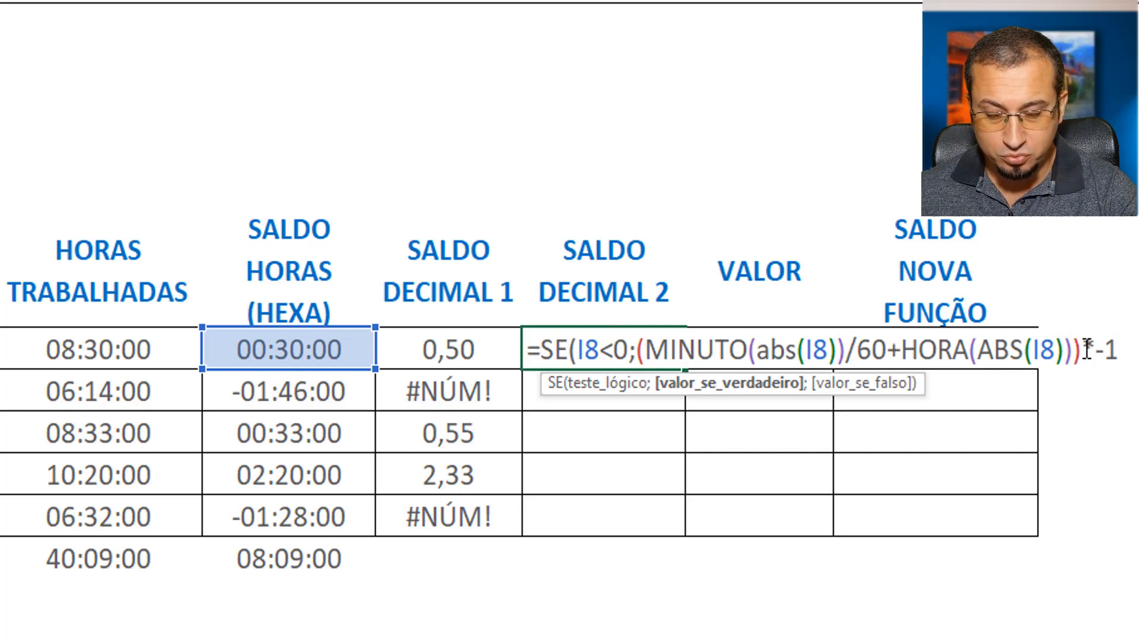
text(;)
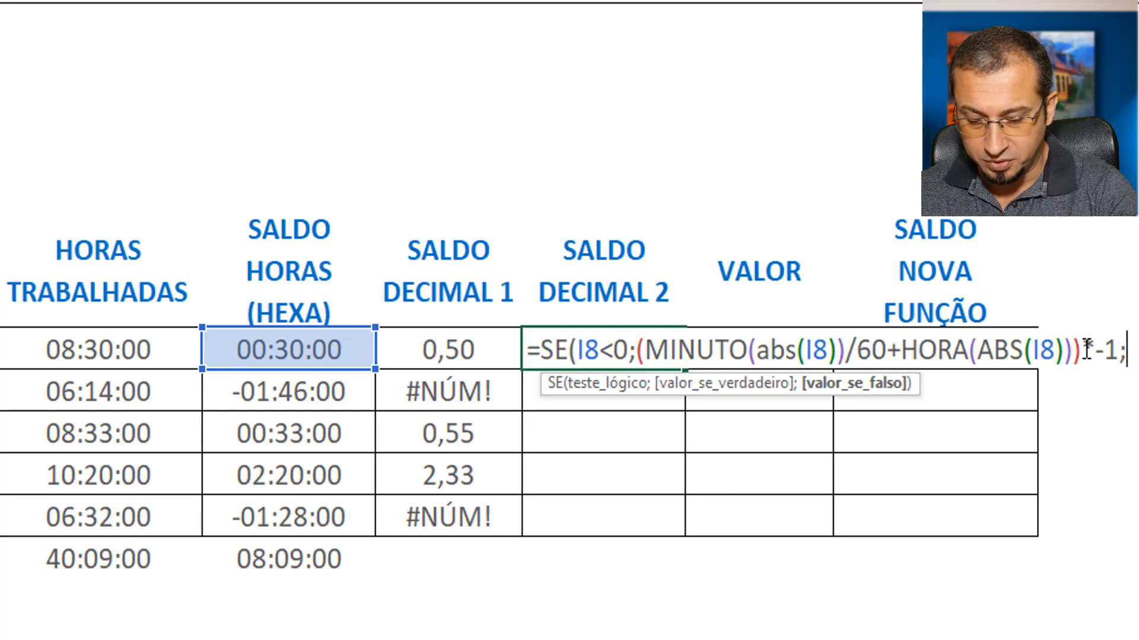
Enter MINUTO(I8)/60+HORA(I8) as the false value in the K8 formula and close the SE function
text(minu)
key(Tab)
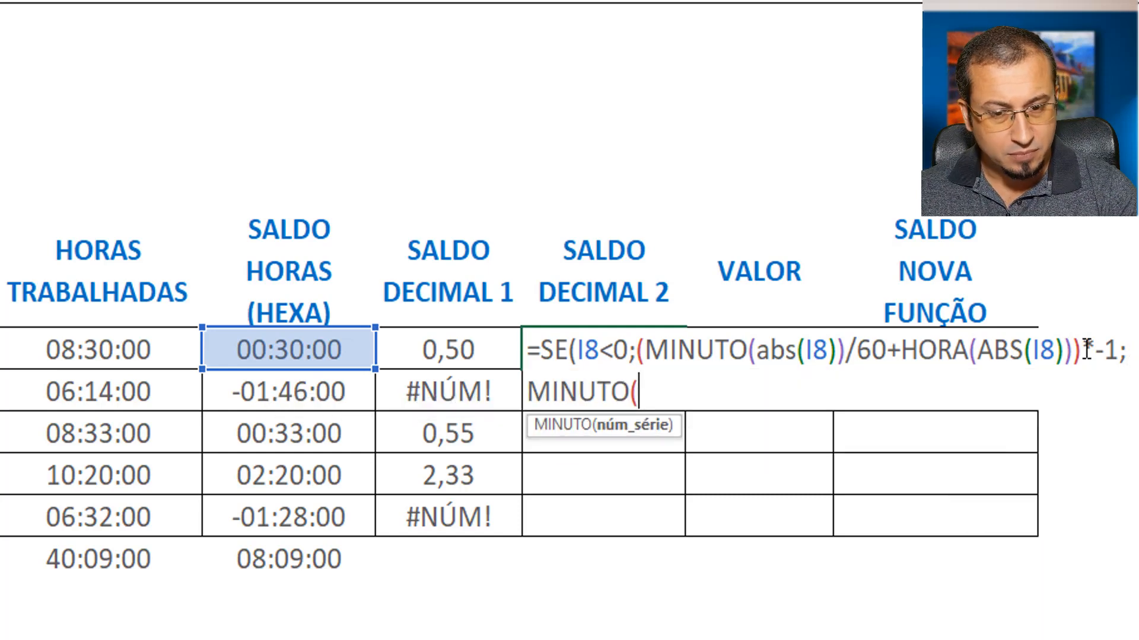
key(Left)
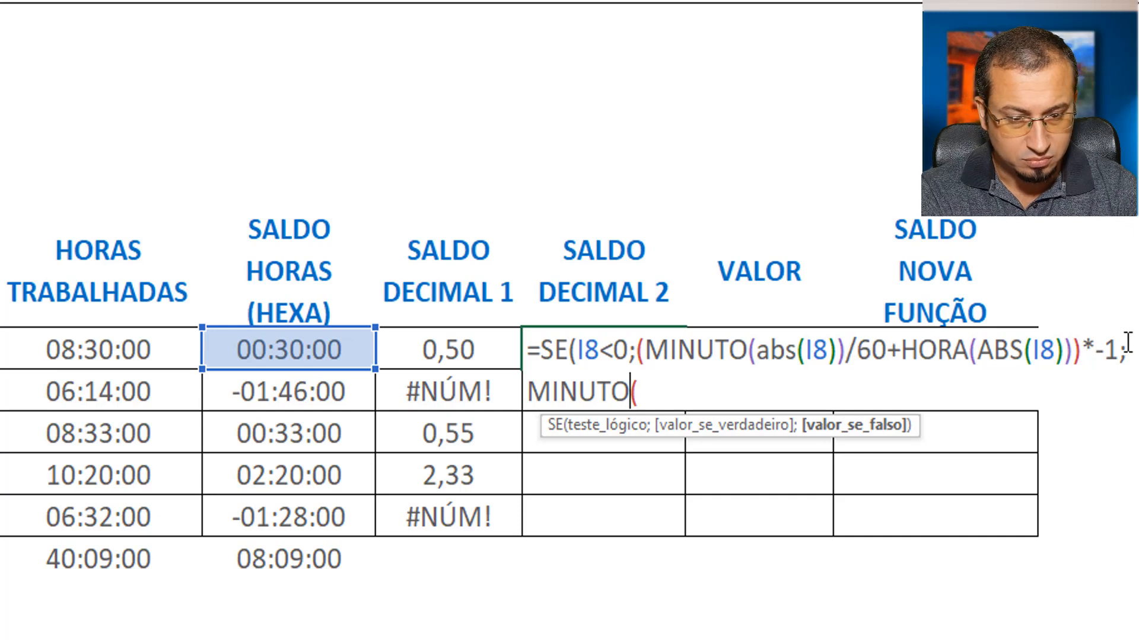
key(Right)
click(332, 349)
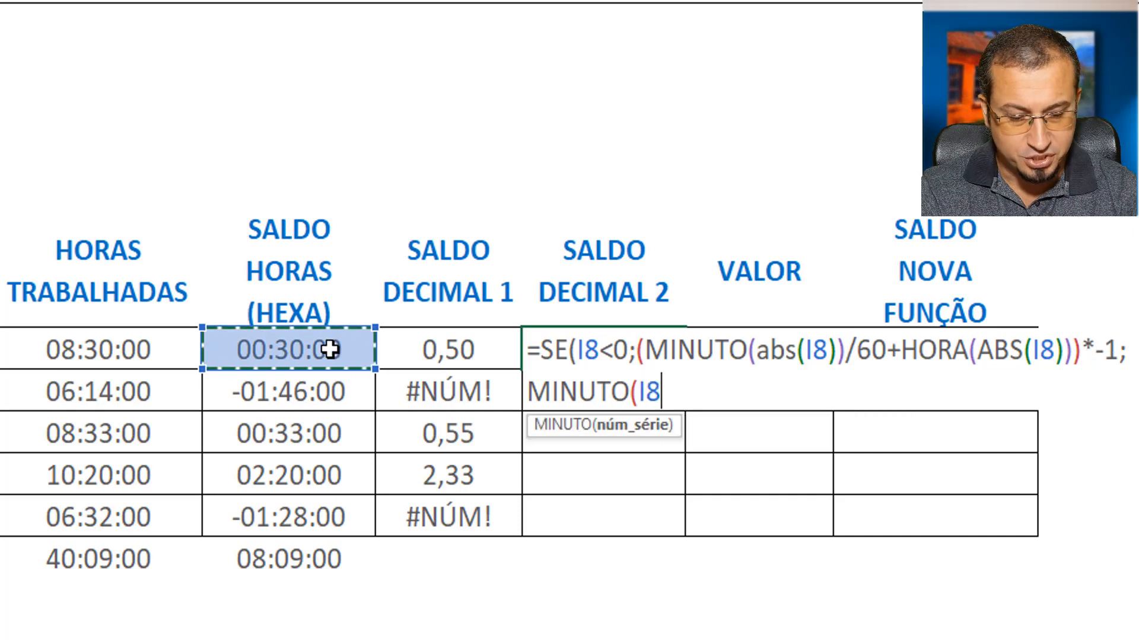
text()/60)
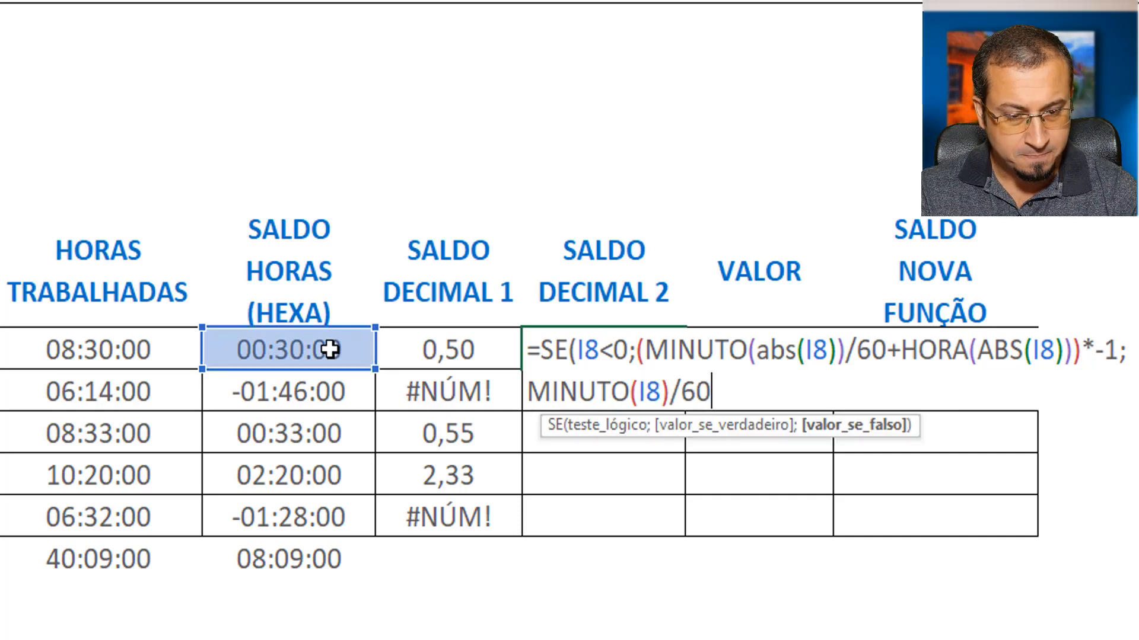
text(+hor)
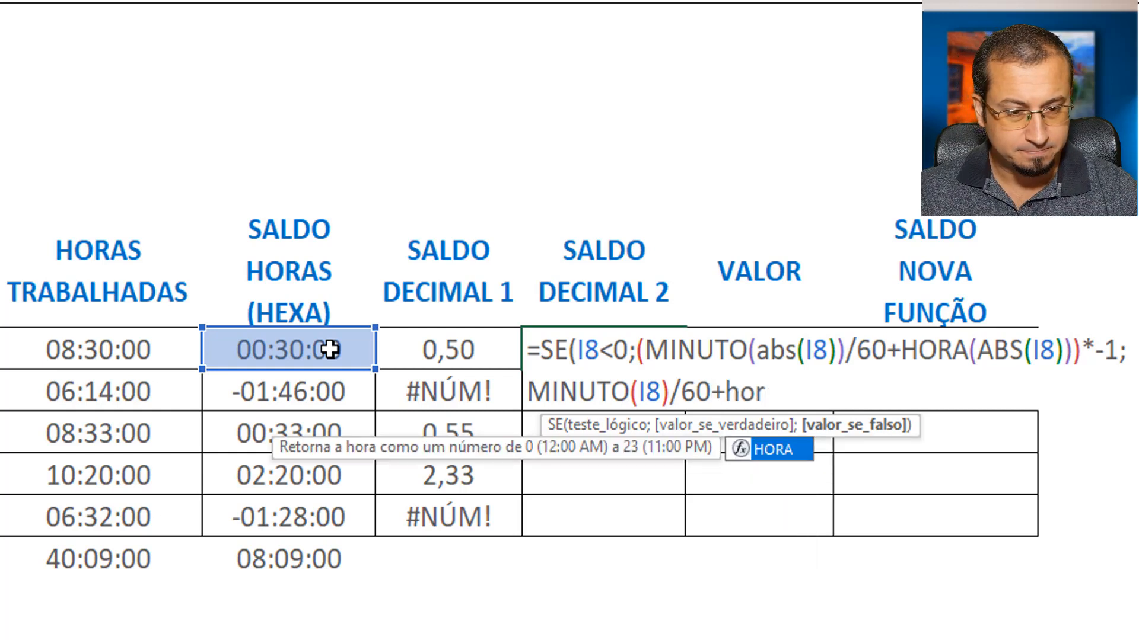
key(Tab)
click(330, 350)
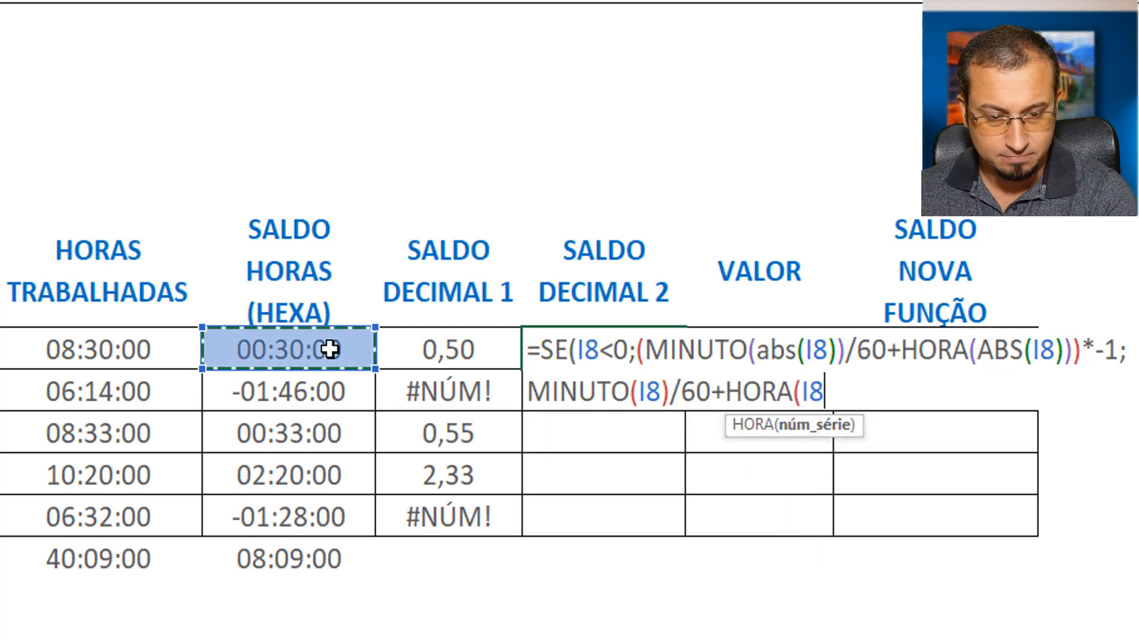
text()))
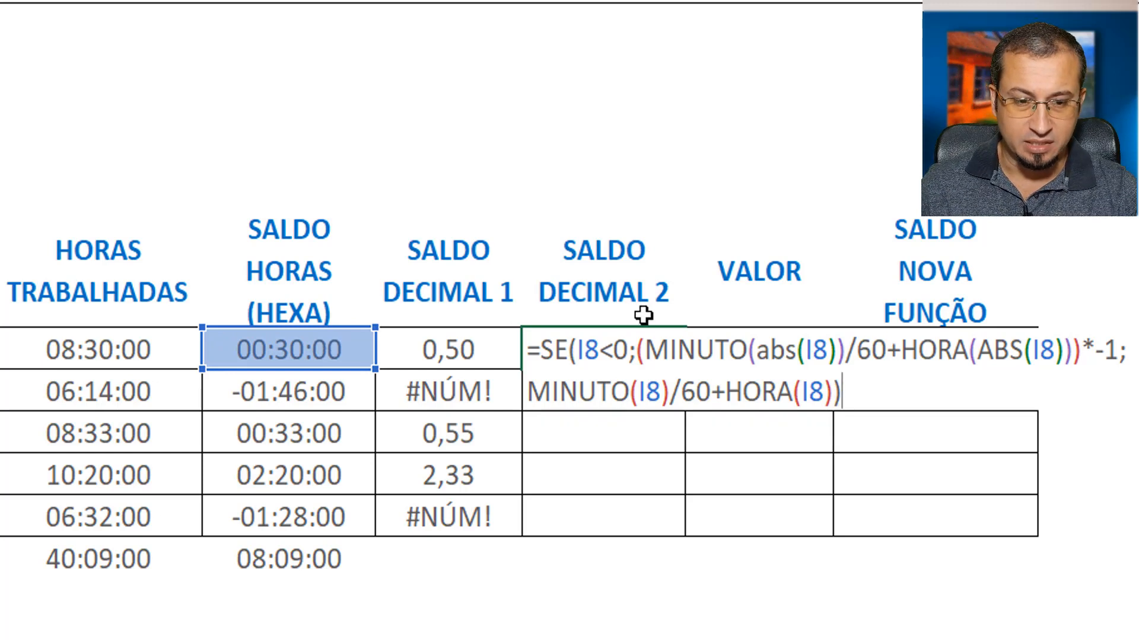
drag(639, 349, 1120, 348)
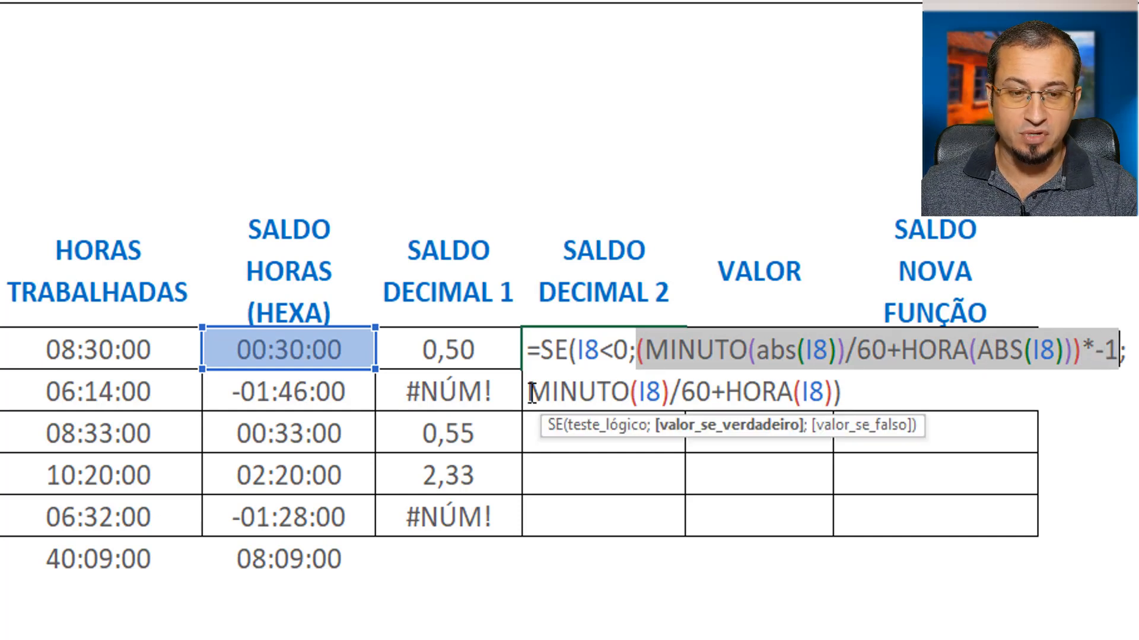
Commit the SE formula in K8 and copy it down the SALDO DECIMAL 2 column to K12
drag(530, 391, 831, 377)
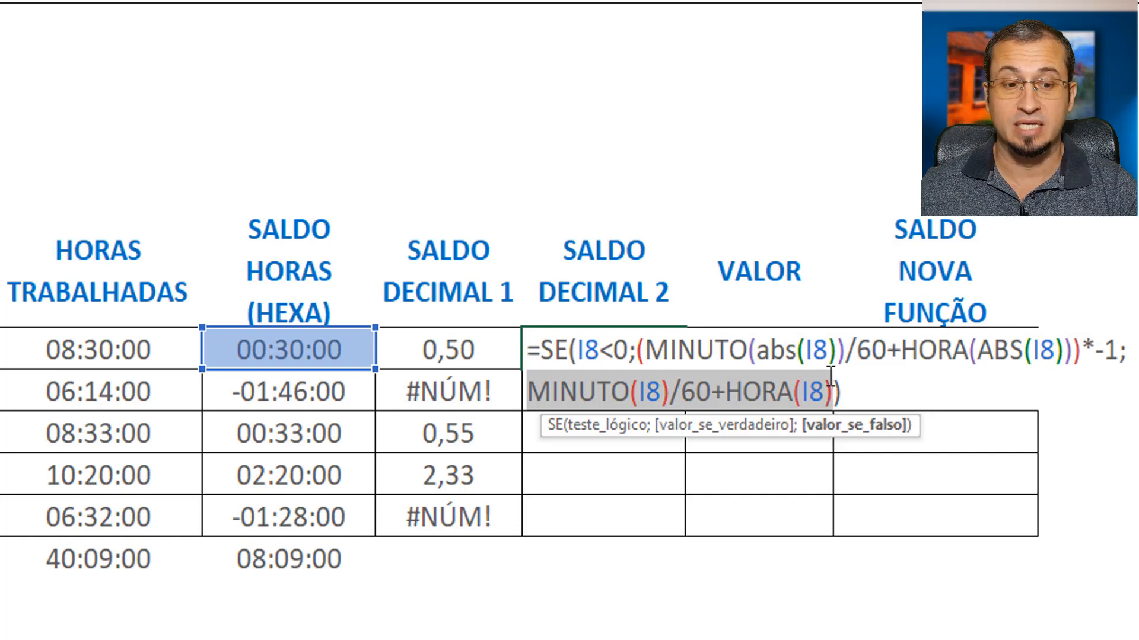
click(877, 396)
key(Return)
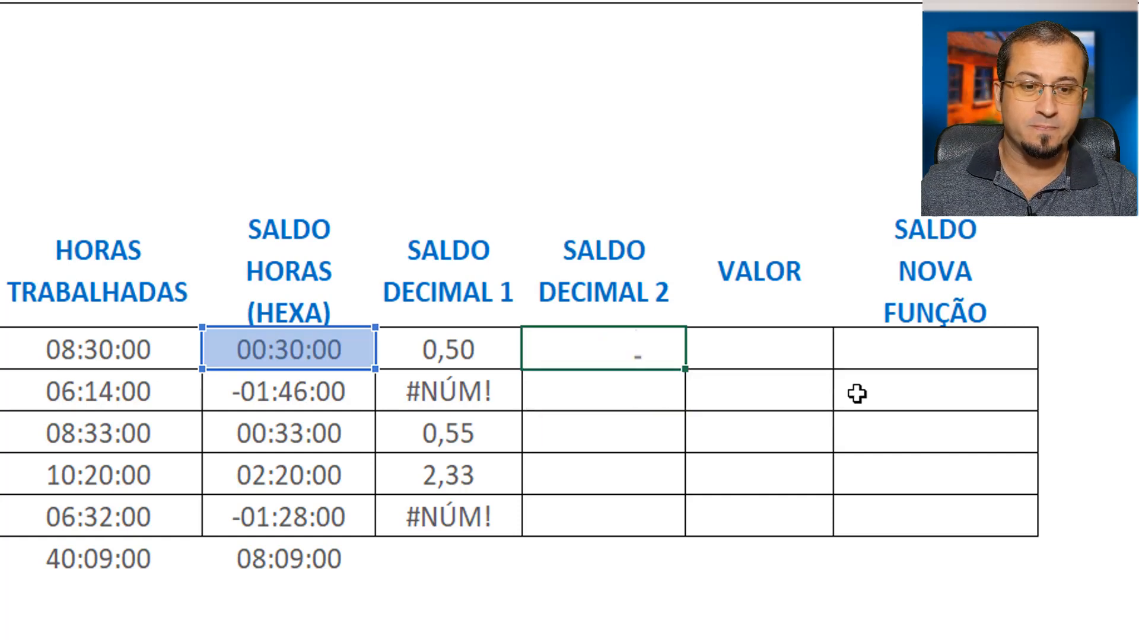
click(638, 350)
drag(686, 369, 674, 531)
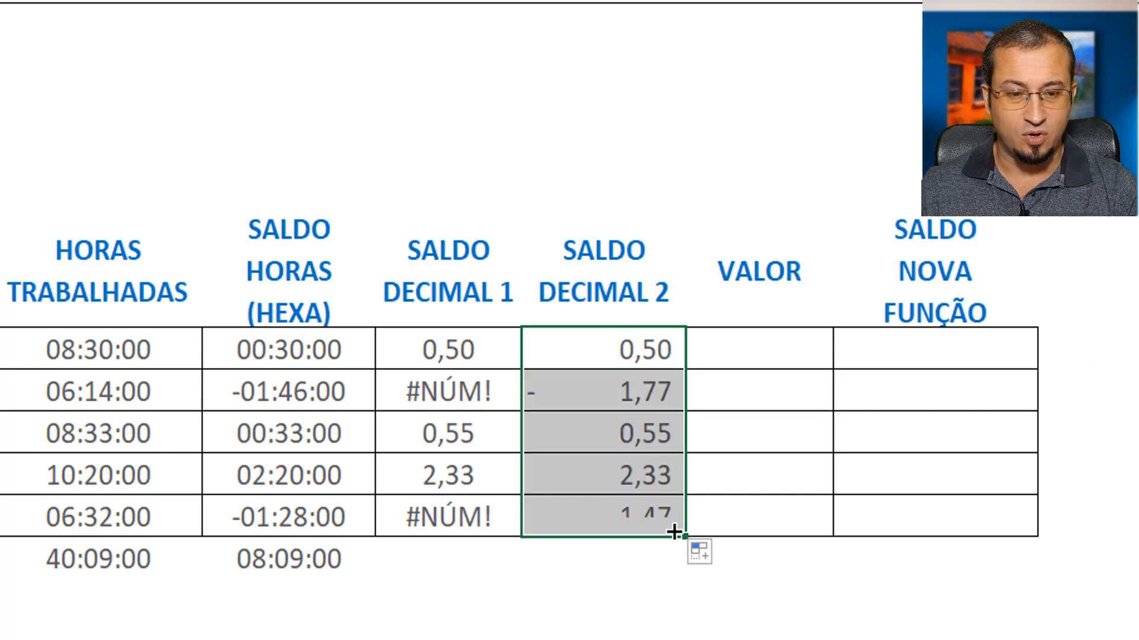
click(657, 347)
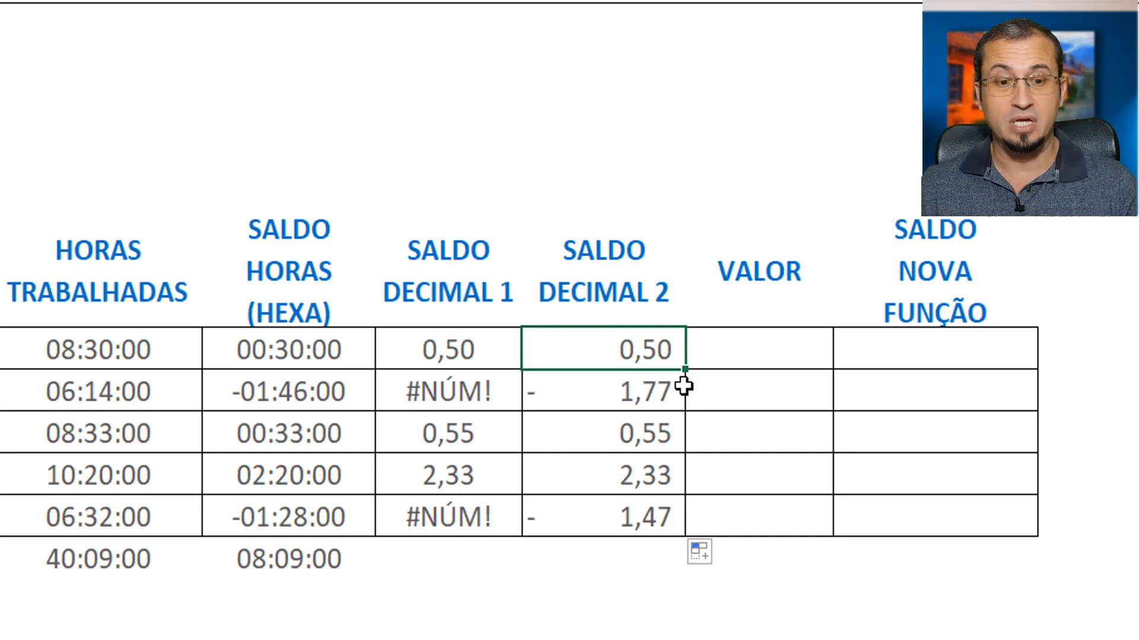
click(629, 395)
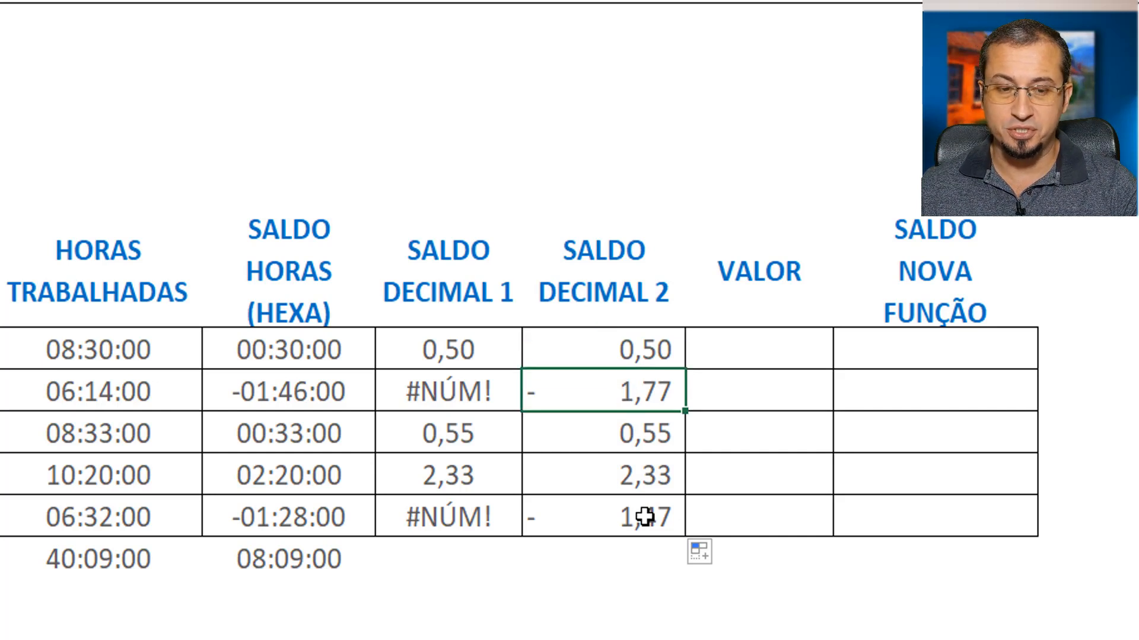
click(645, 513)
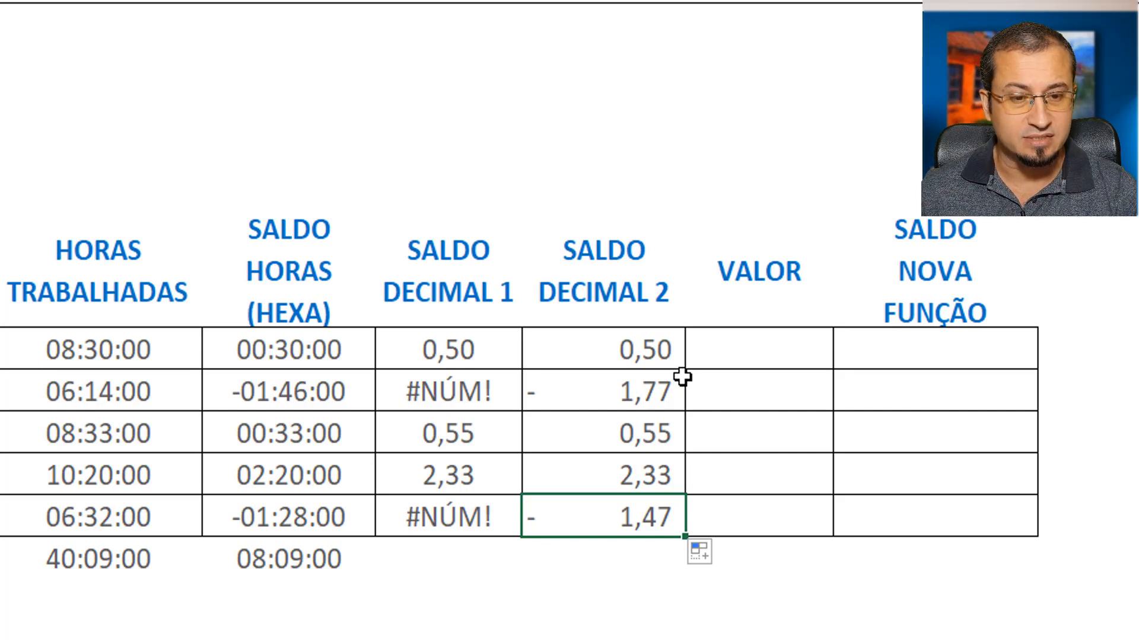
Enter =K8*E$5 in L8 to calculate the overtime amount and copy it down the VALOR column to L12
click(727, 349)
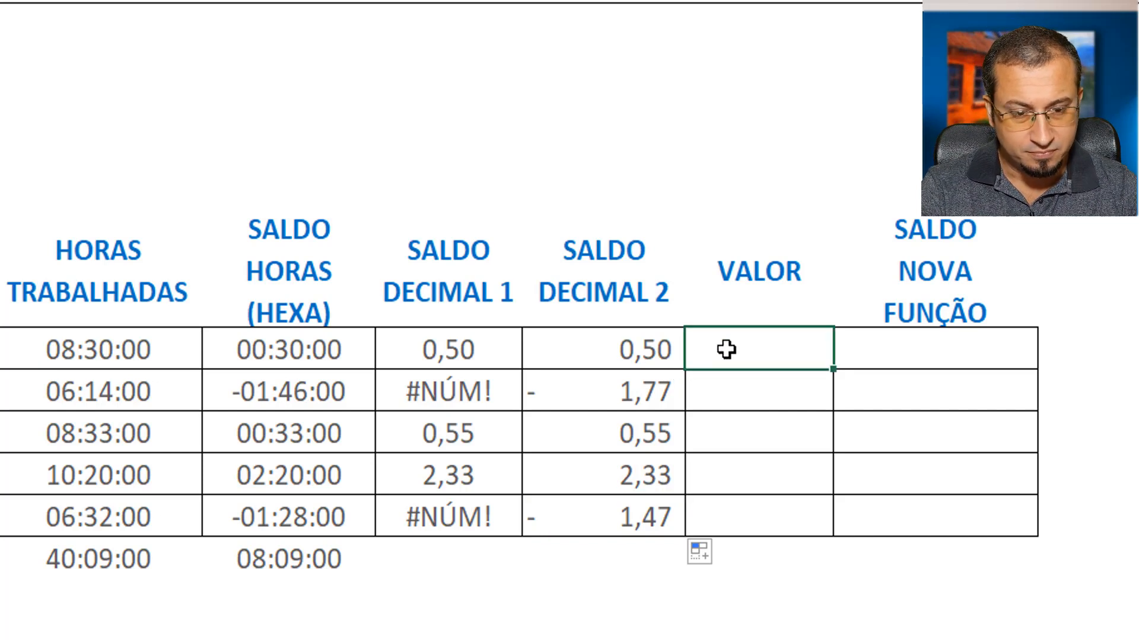
text(=)
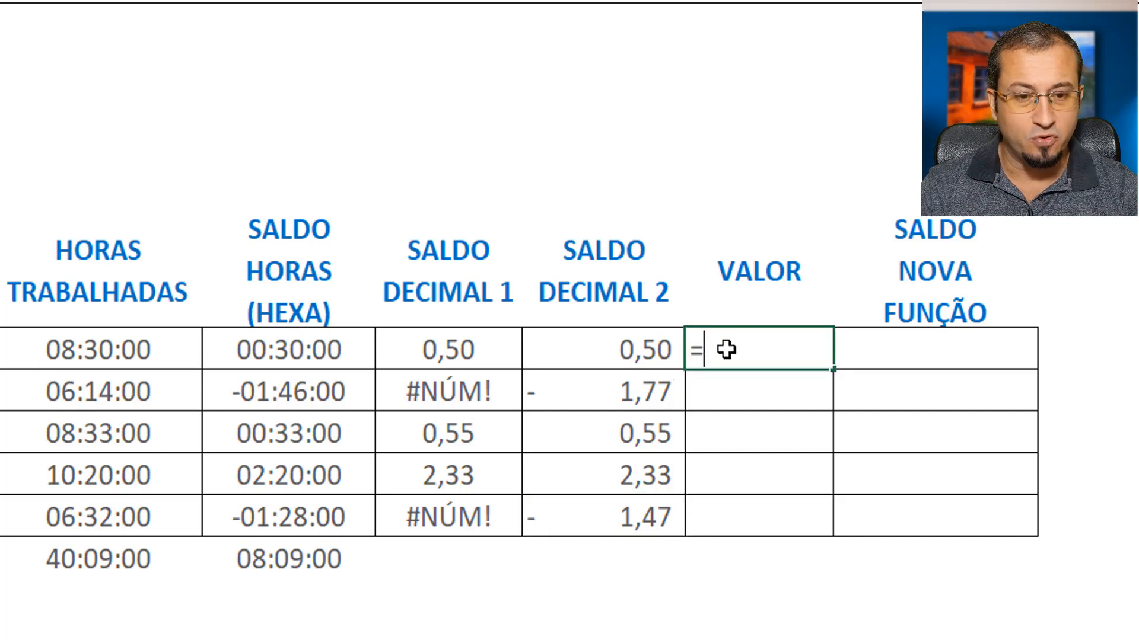
click(603, 342)
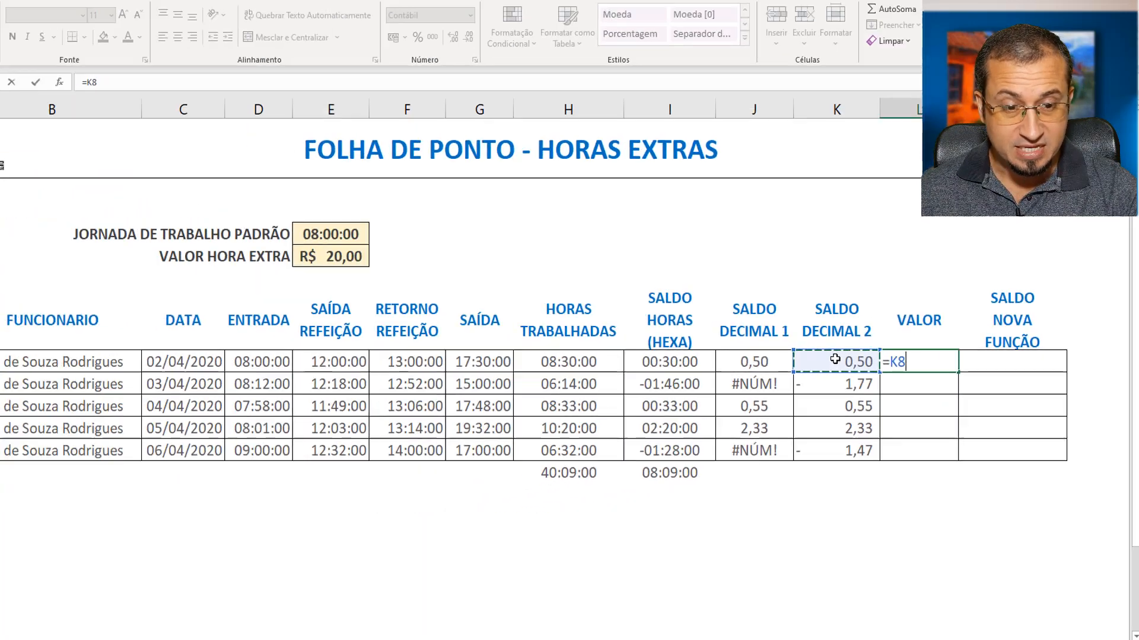
text(*)
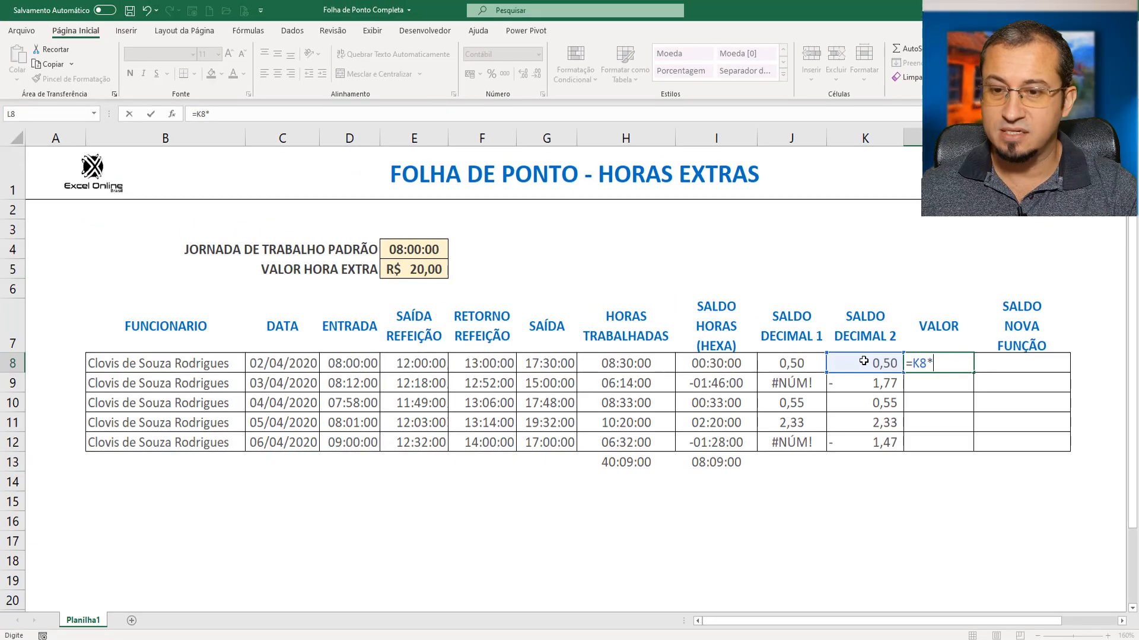
click(426, 272)
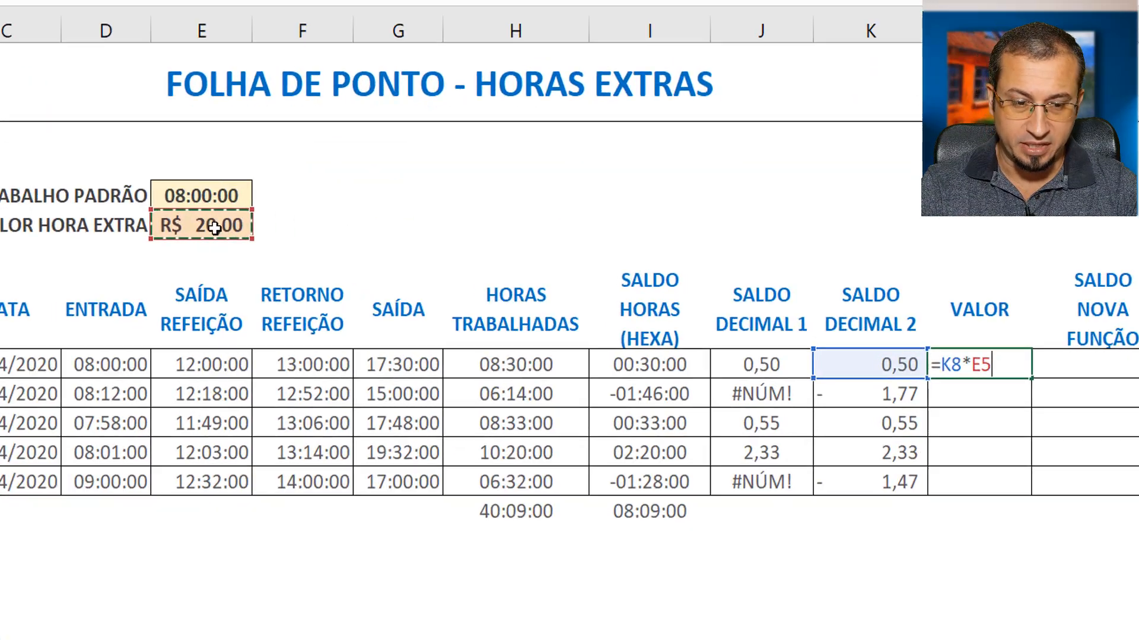
key(F4)
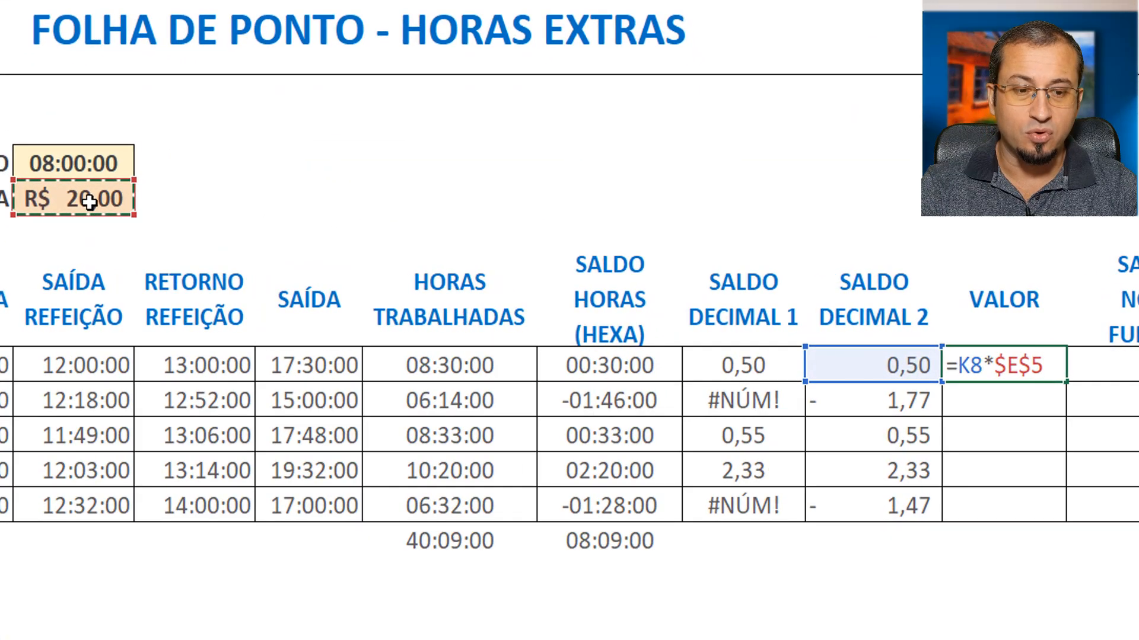
key(F4)
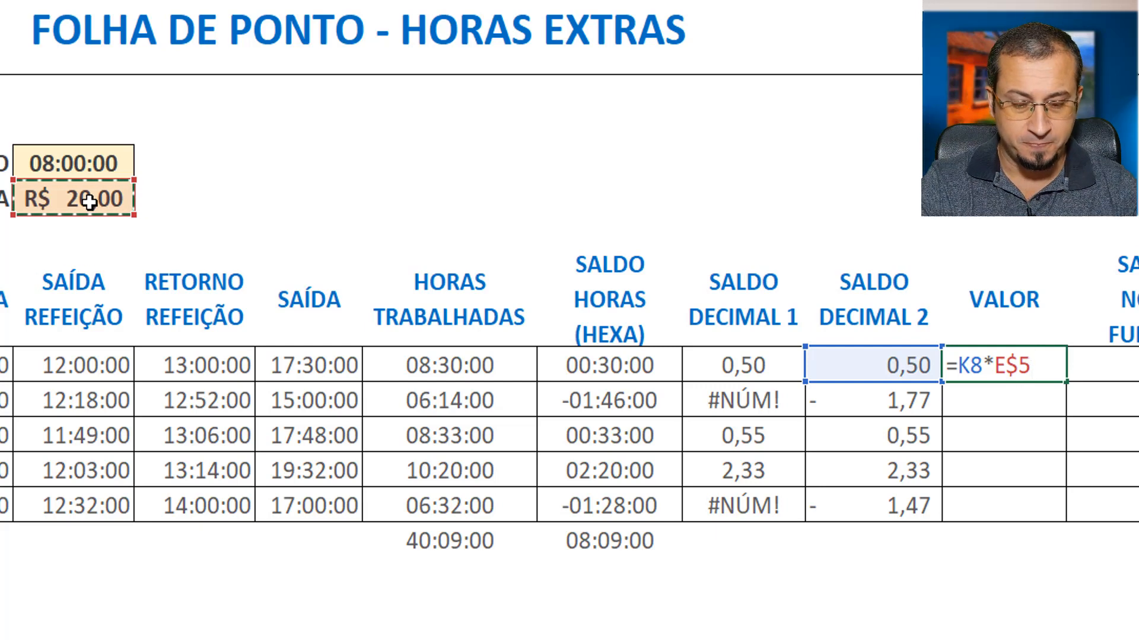
key(Return)
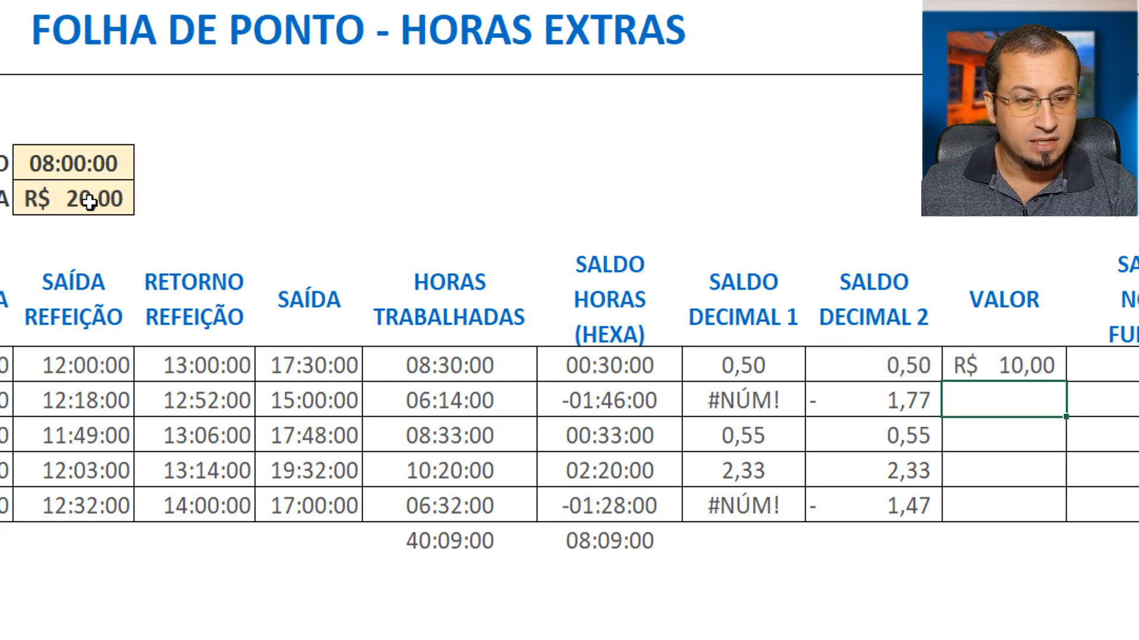
click(1042, 368)
drag(1064, 426, 1064, 523)
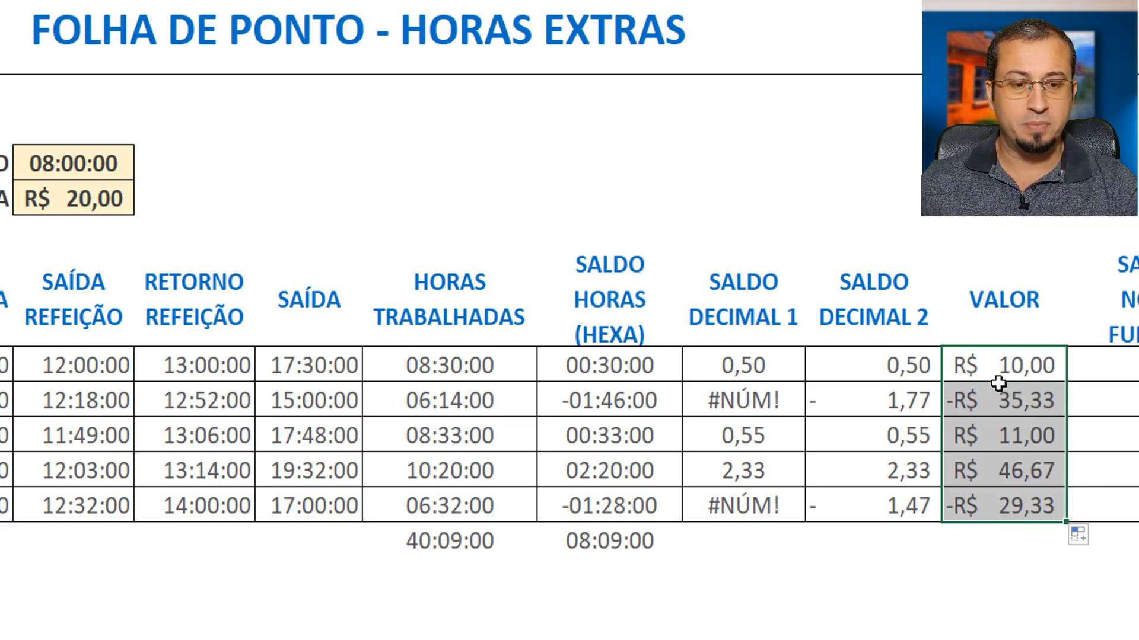
Check the VALOR amounts in L8:L12 against the first row's hour balances and the overtime hourly rate in E5
click(1005, 364)
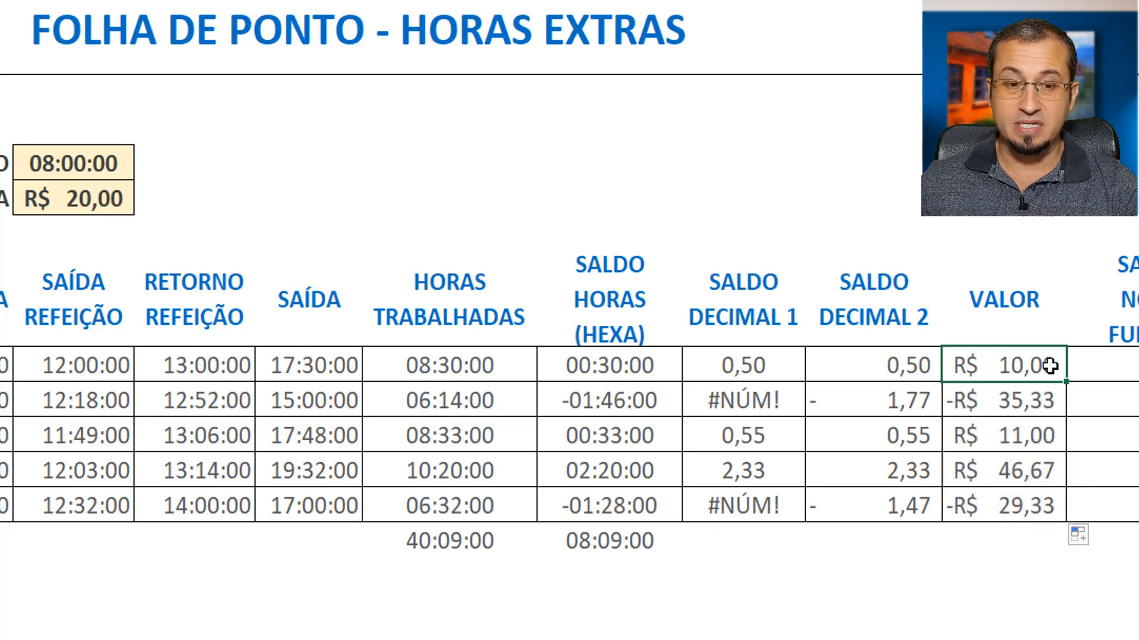
click(881, 366)
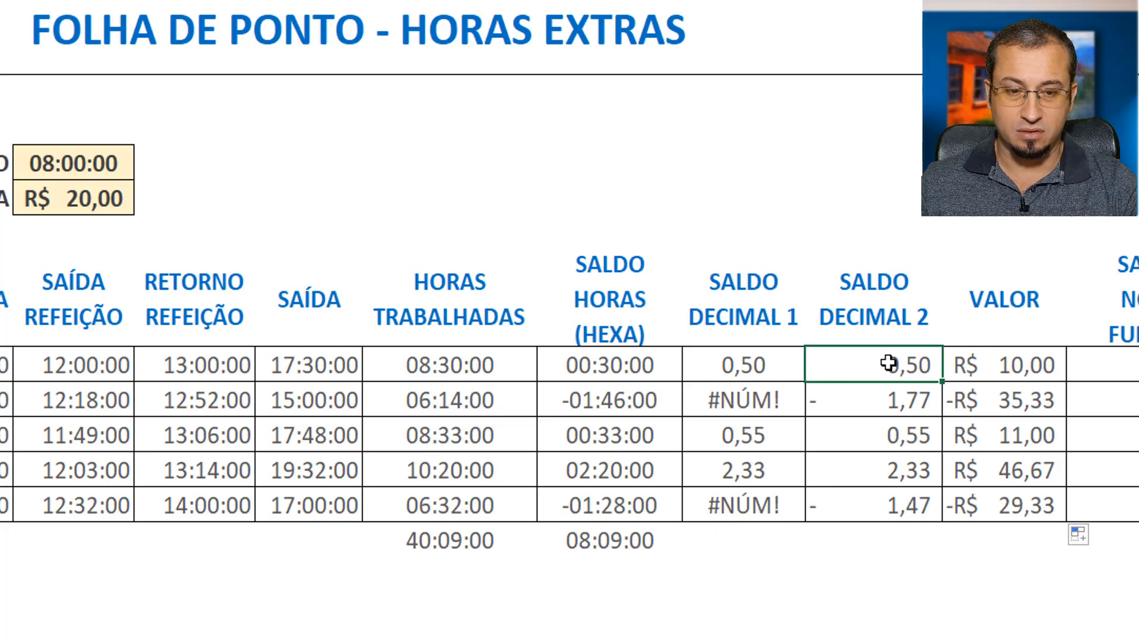
click(611, 365)
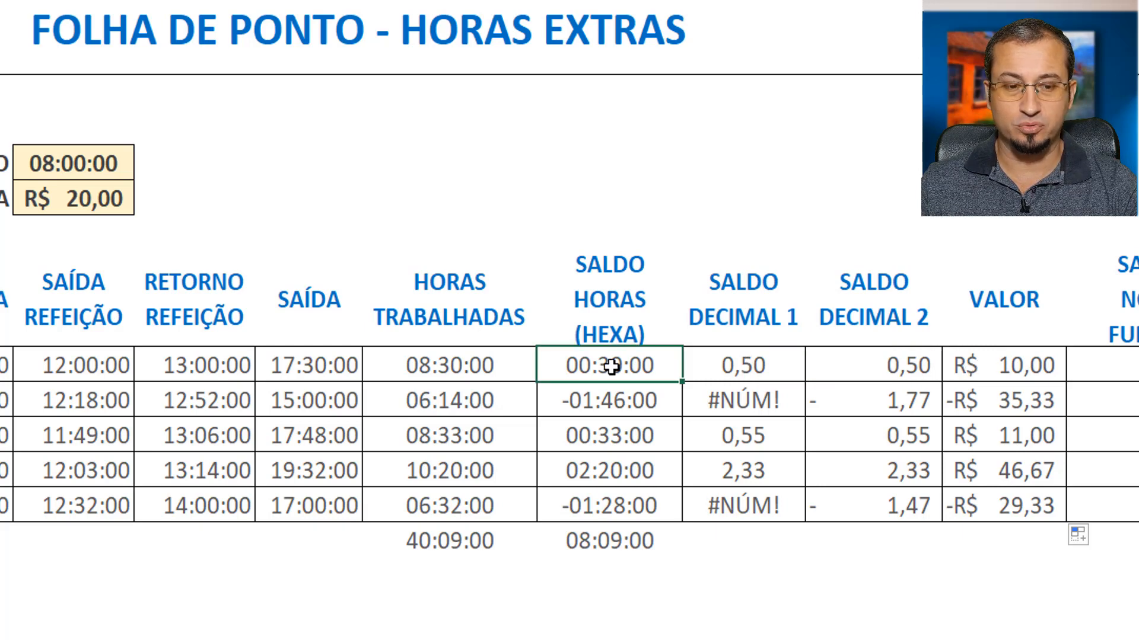
click(1000, 364)
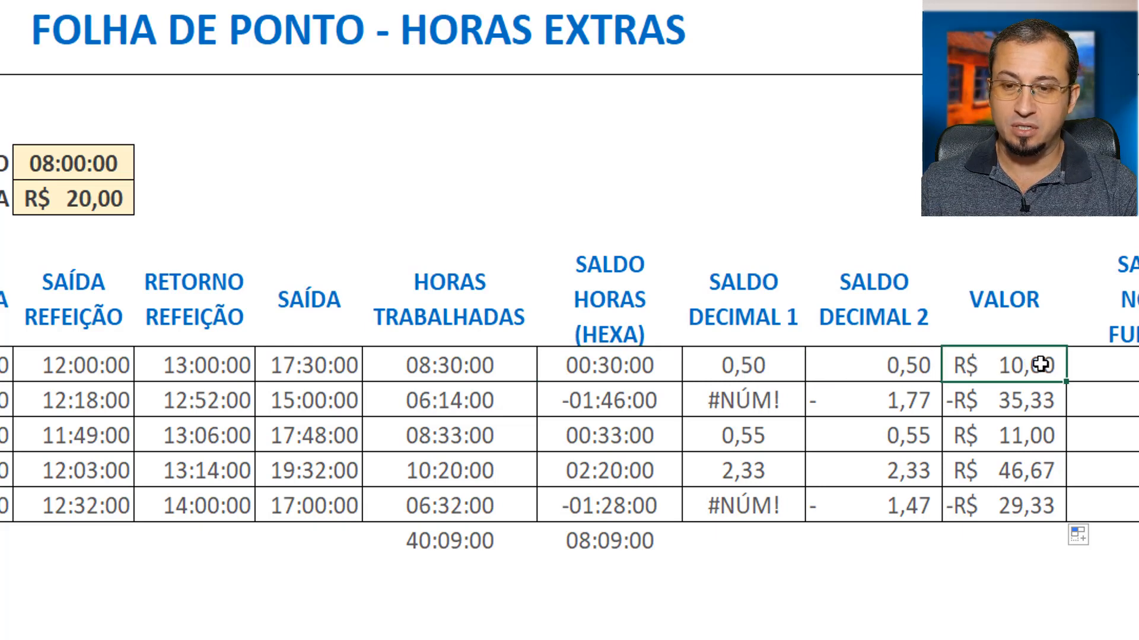
click(92, 201)
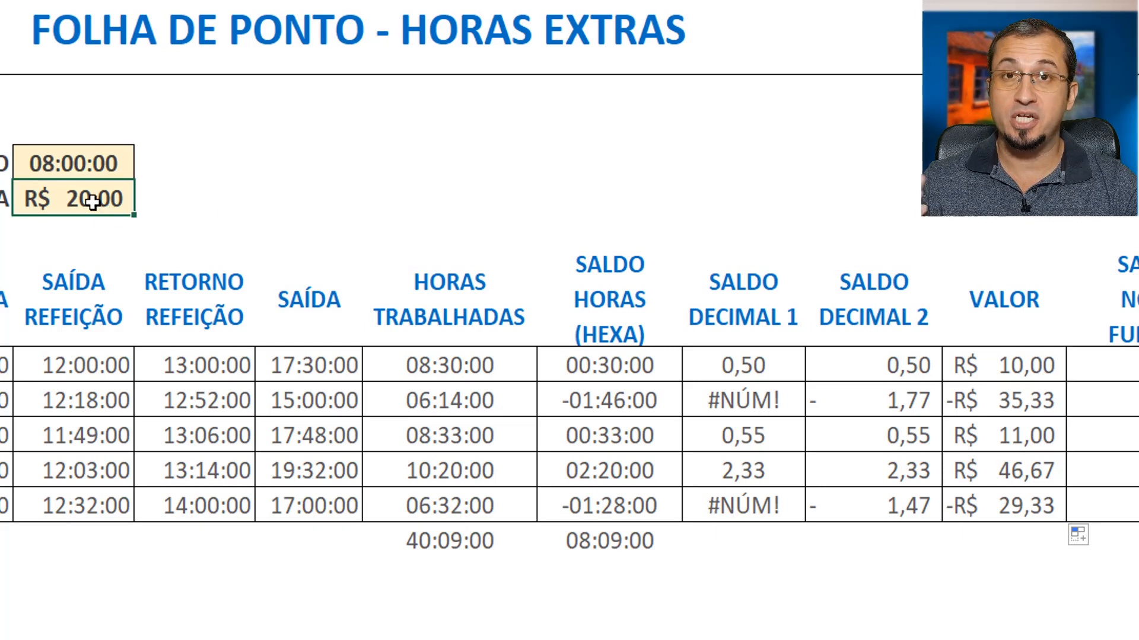
click(1036, 372)
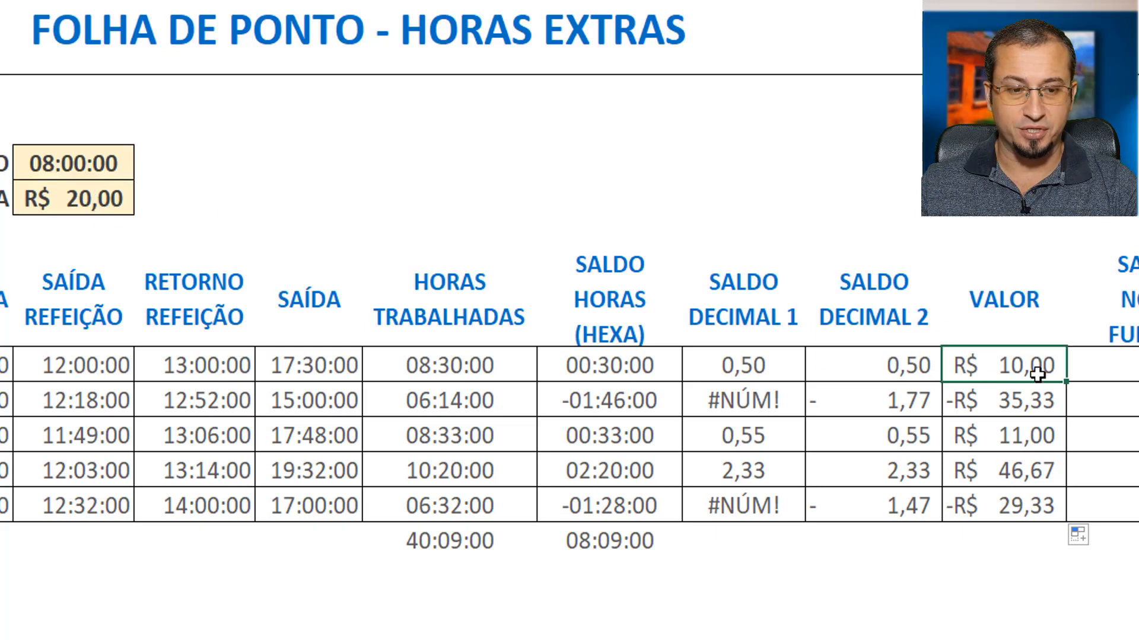
click(1026, 397)
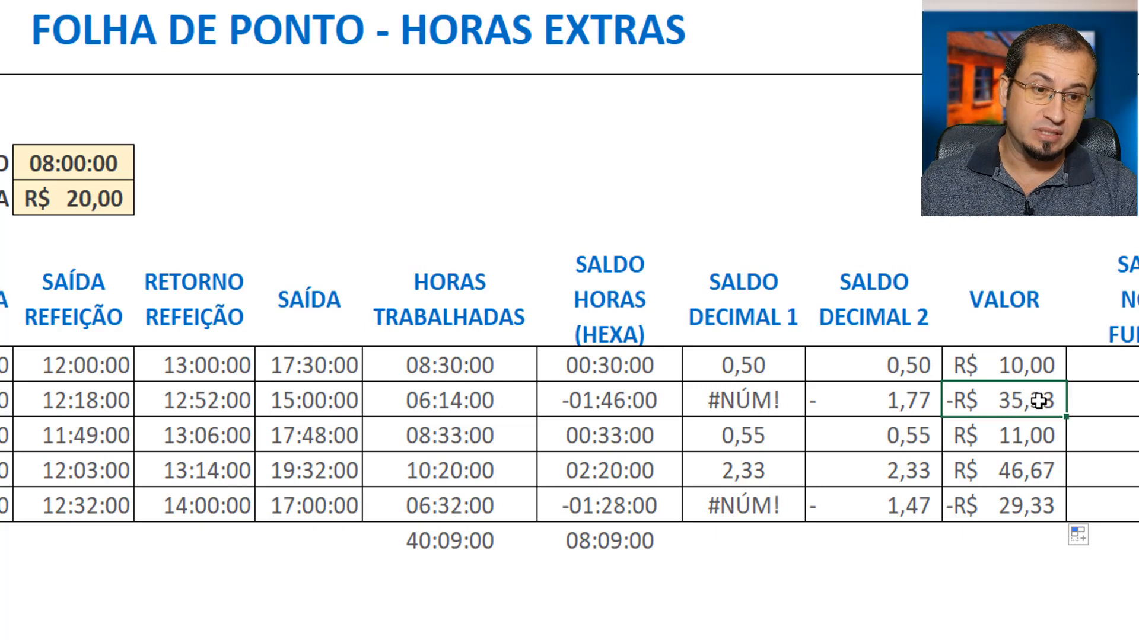
click(1037, 433)
click(1038, 475)
click(1029, 505)
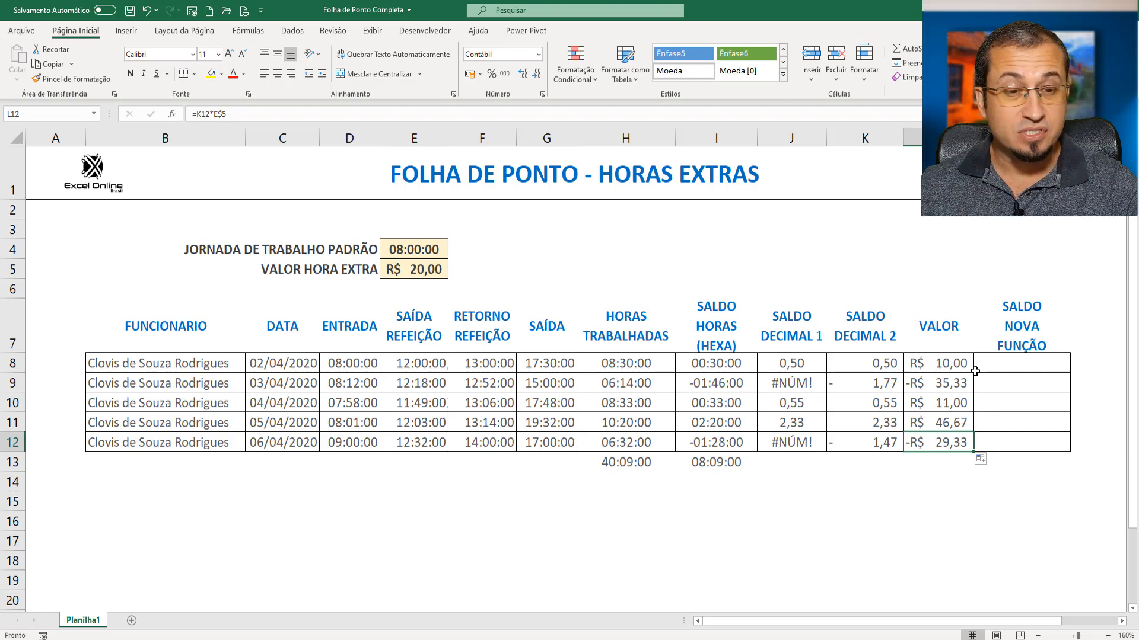
Review the VALOR formula in L8 and the complete SE formula in K8 without changing them
double_click(957, 363)
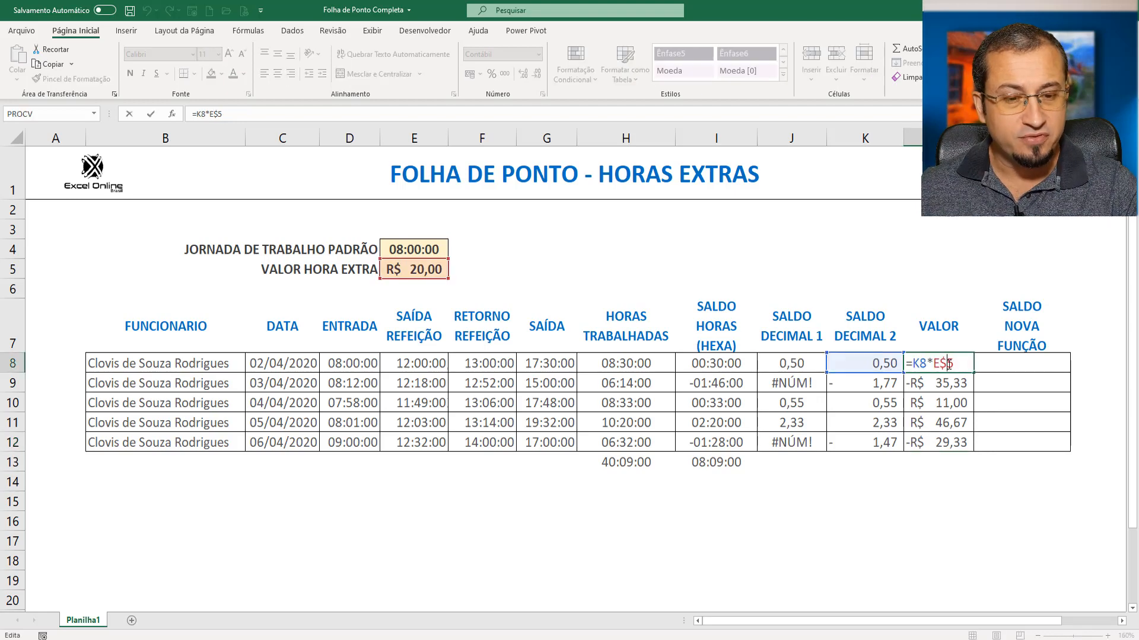
click(888, 369)
double_click(888, 368)
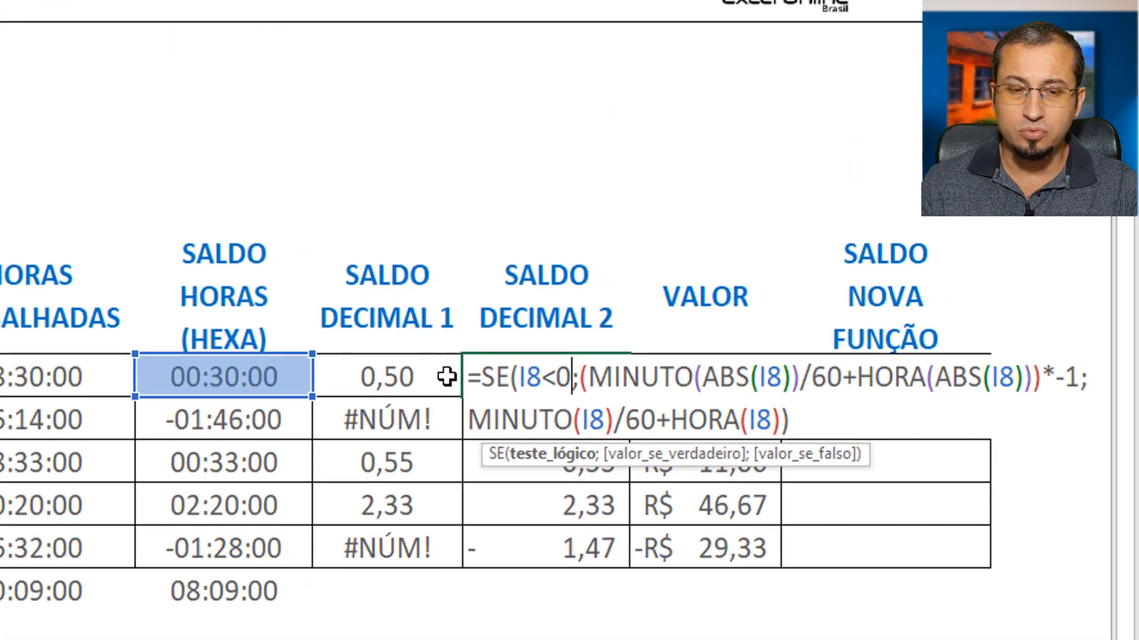
drag(469, 377, 898, 408)
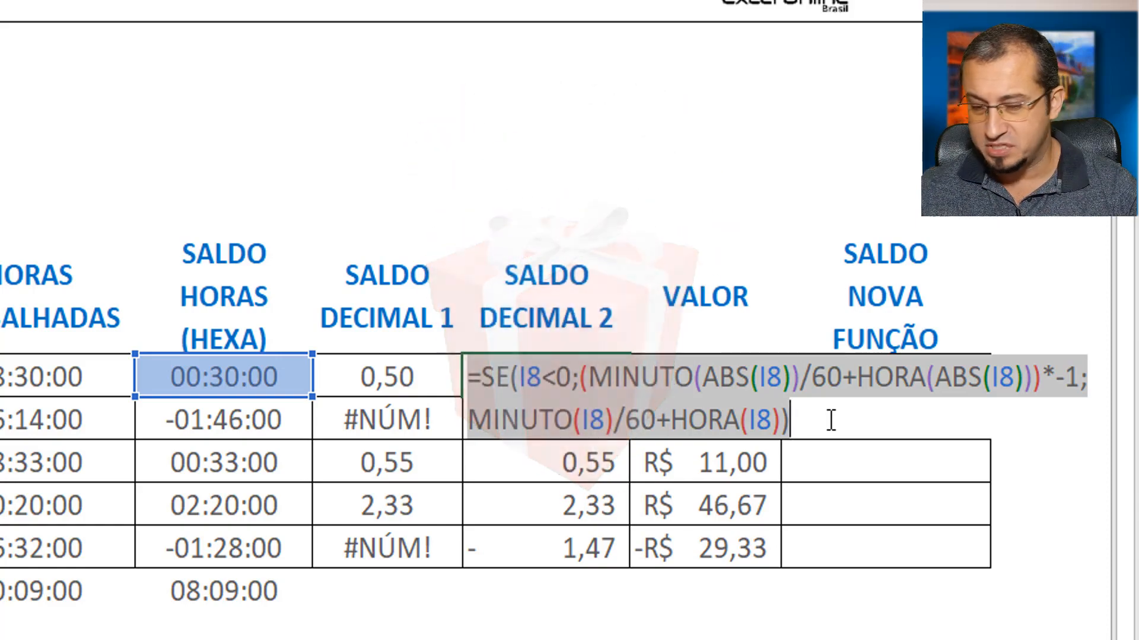
key(ctrl+Return)
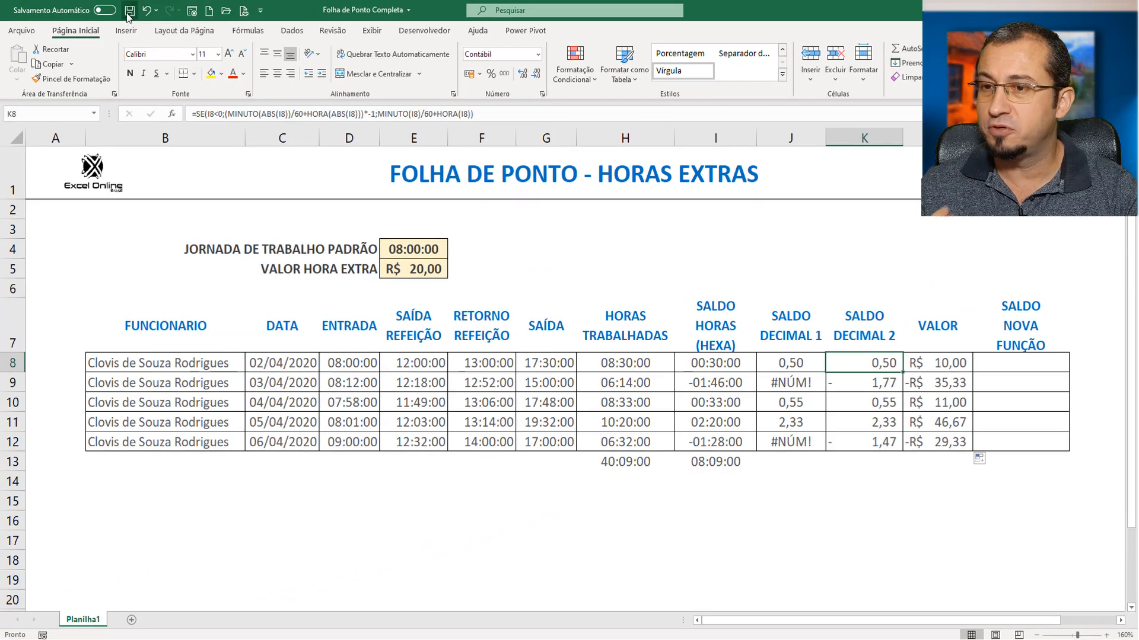
Save the workbook and save a copy as Folha de Ponto Completa with the type Pasta de Trabalho Habilitada para Macro do Excel
click(128, 11)
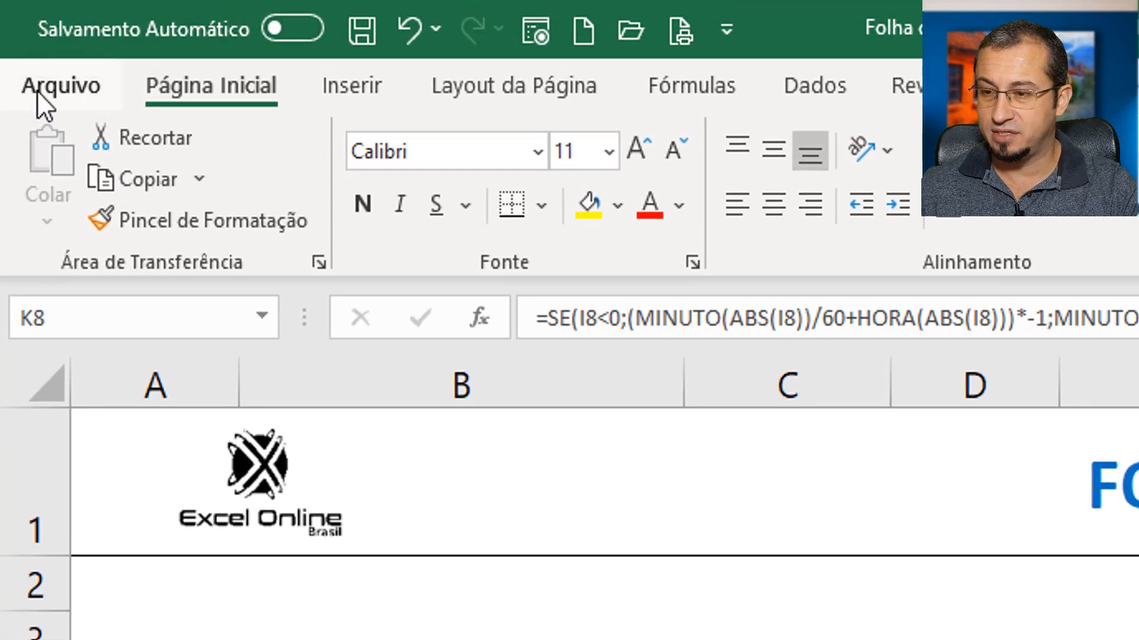
click(39, 91)
click(168, 545)
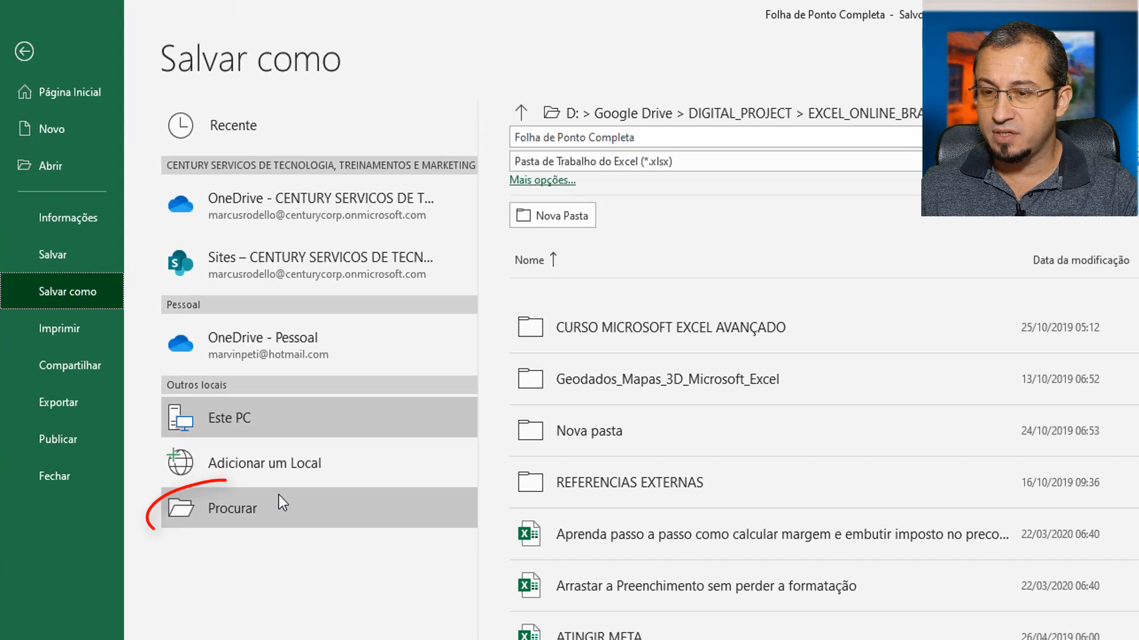
click(279, 498)
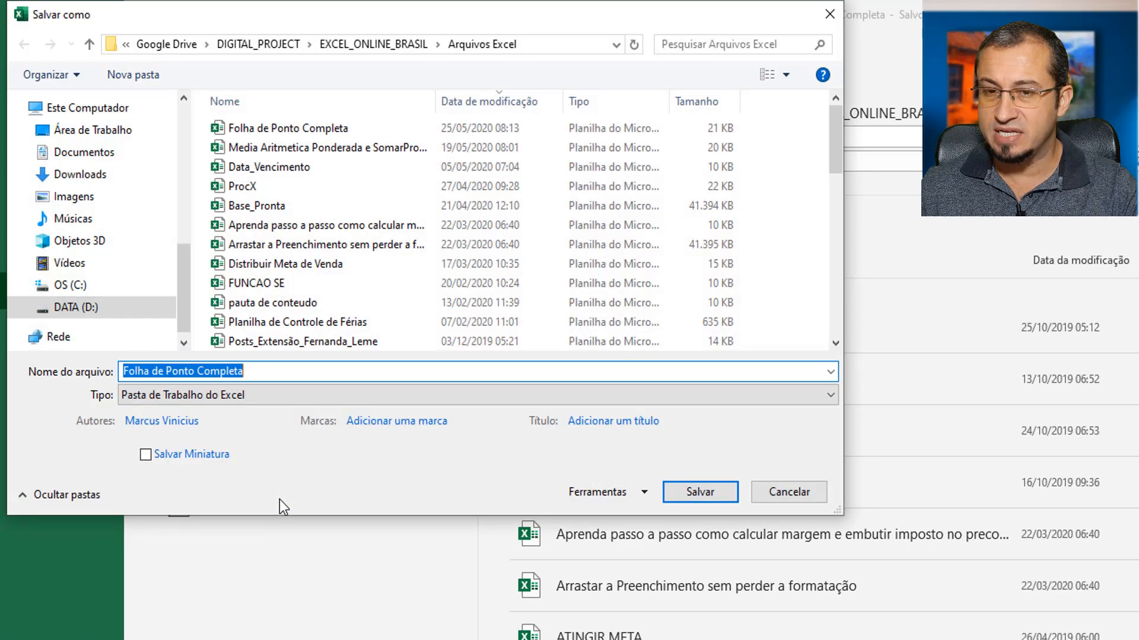
drag(315, 11, 521, 62)
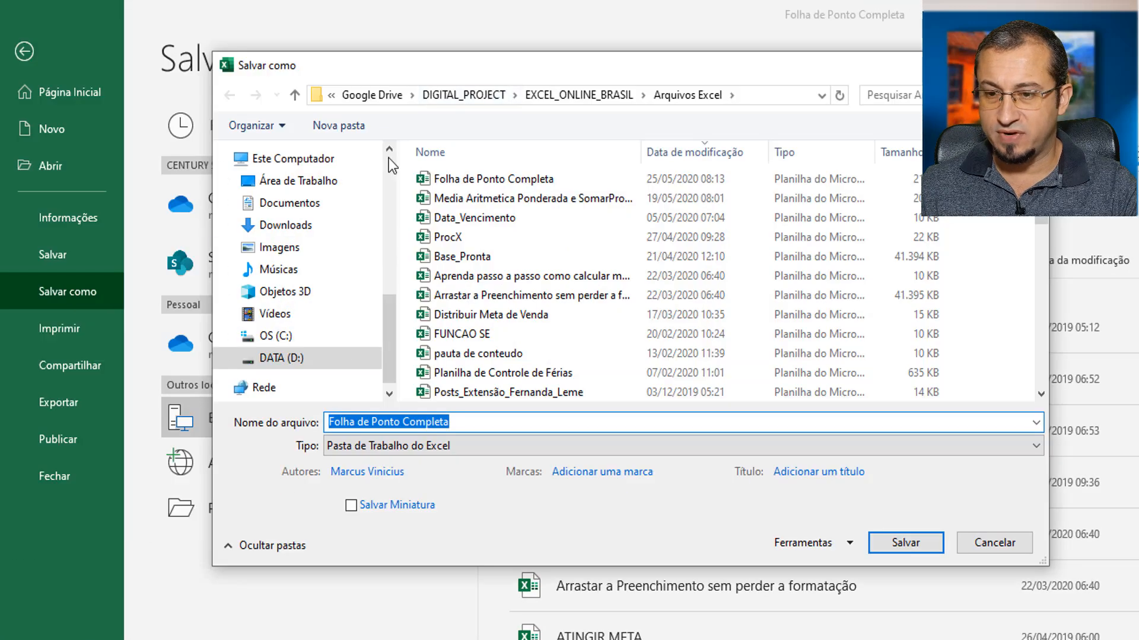
click(391, 451)
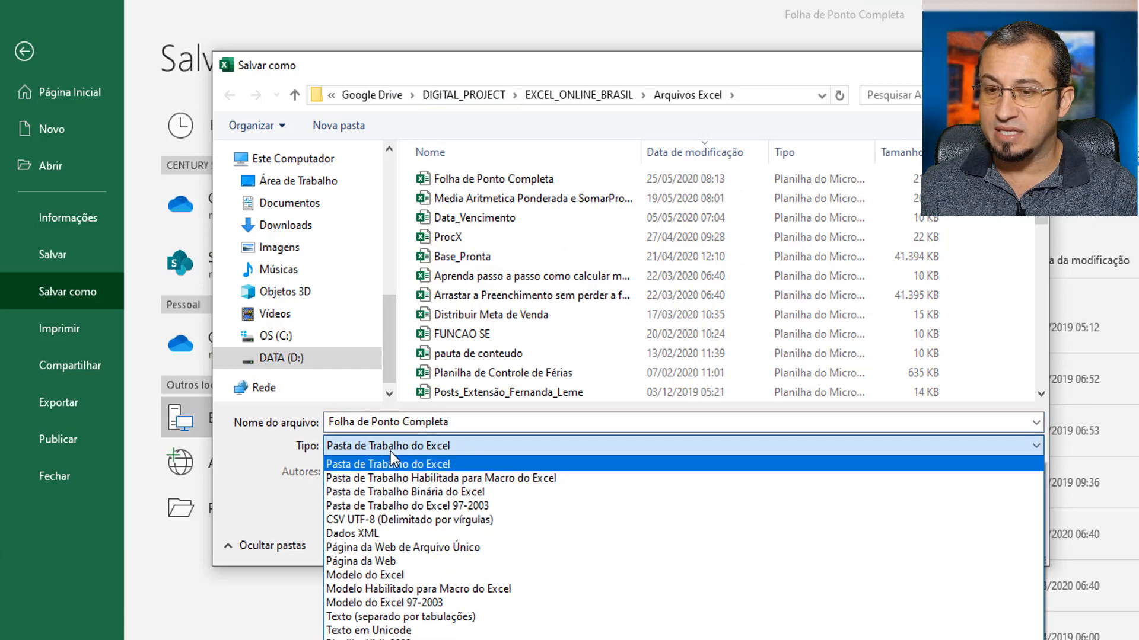
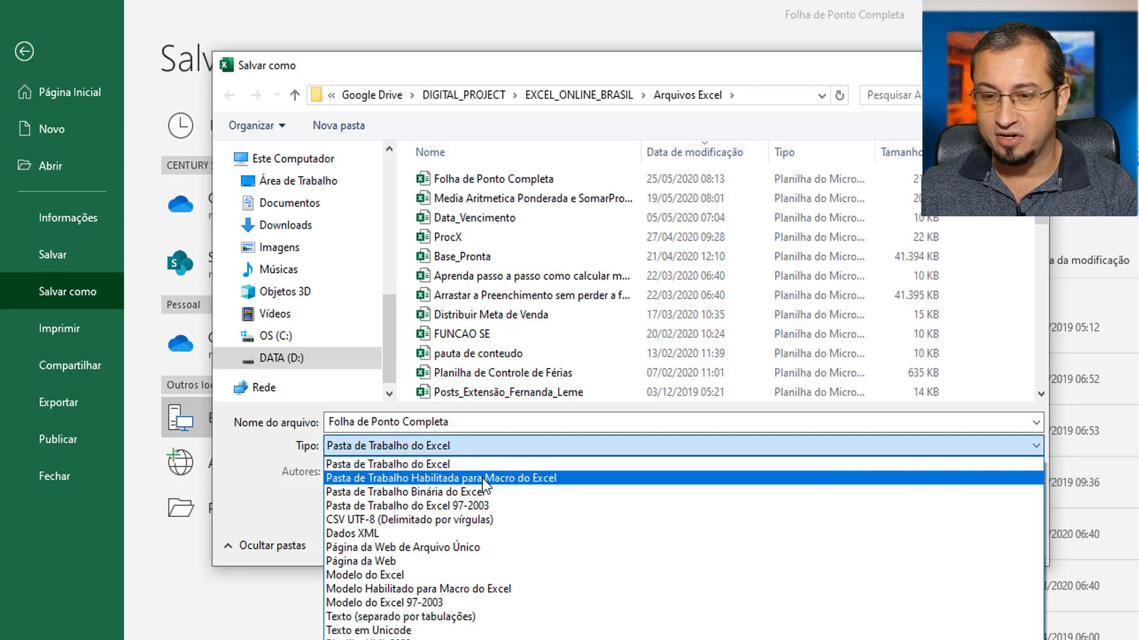
click(482, 478)
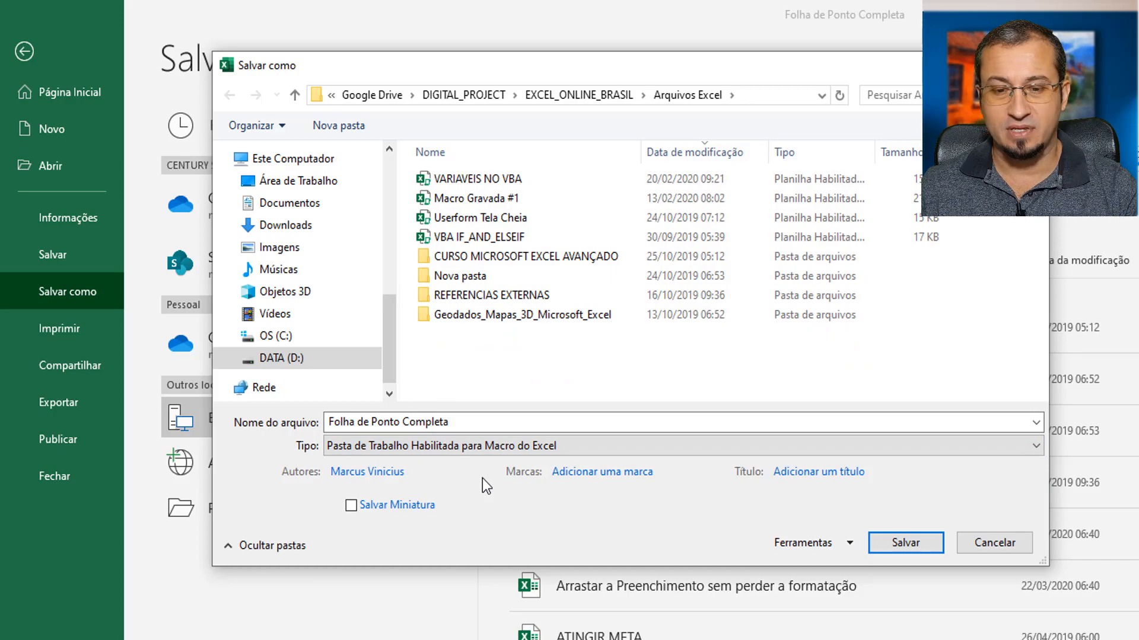
click(910, 544)
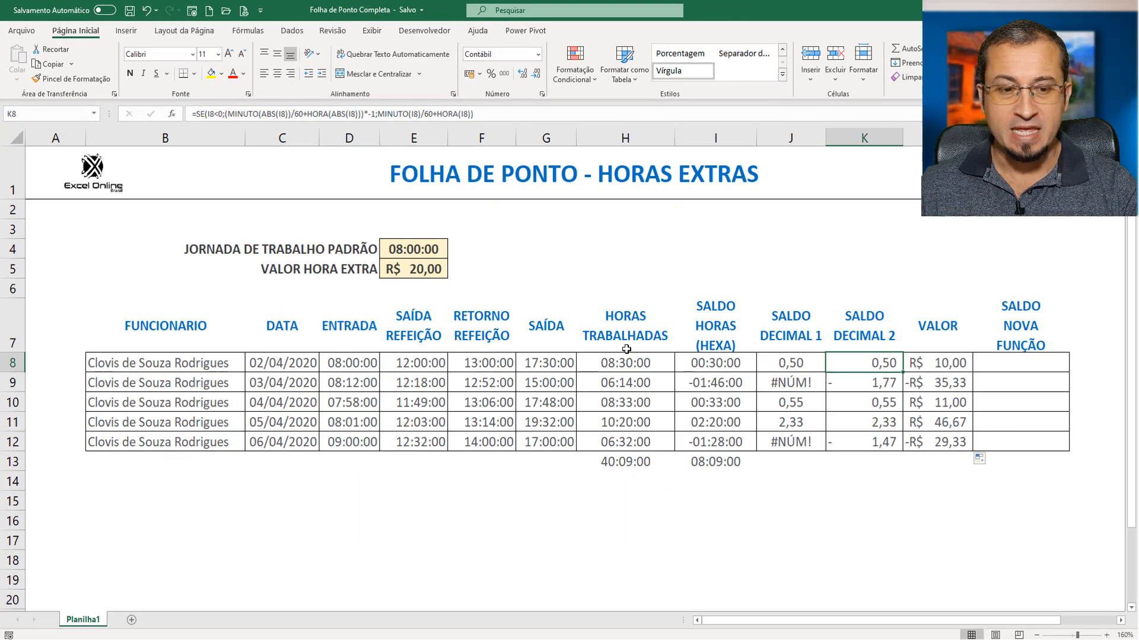
Copy the full text of the SE formula in K8, leaving the cell unchanged
click(1018, 364)
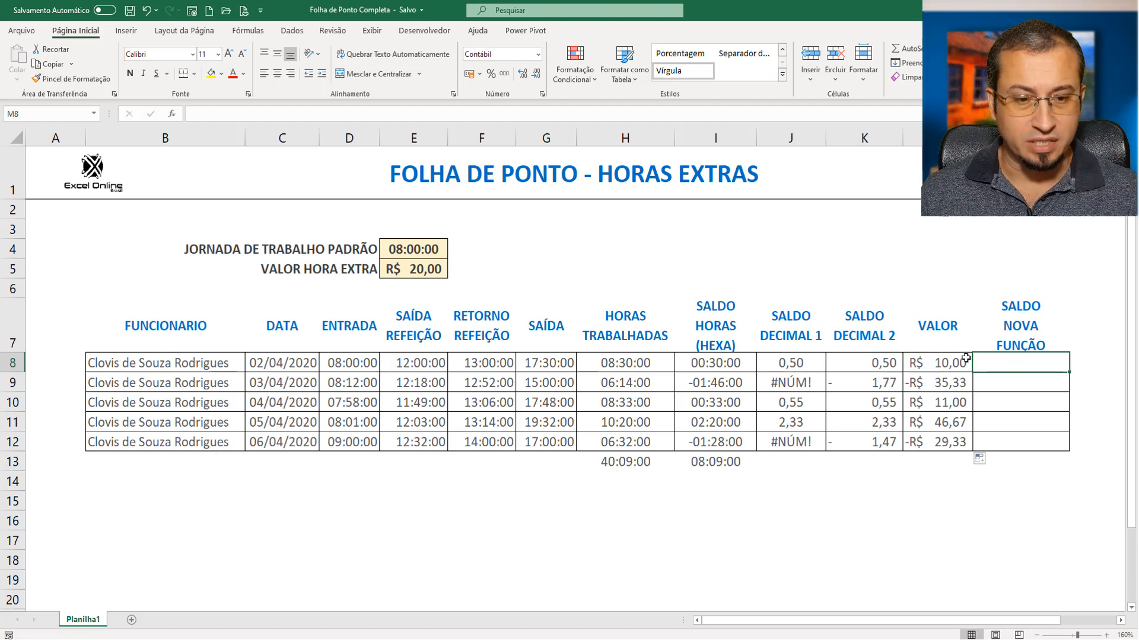
click(872, 362)
double_click(864, 363)
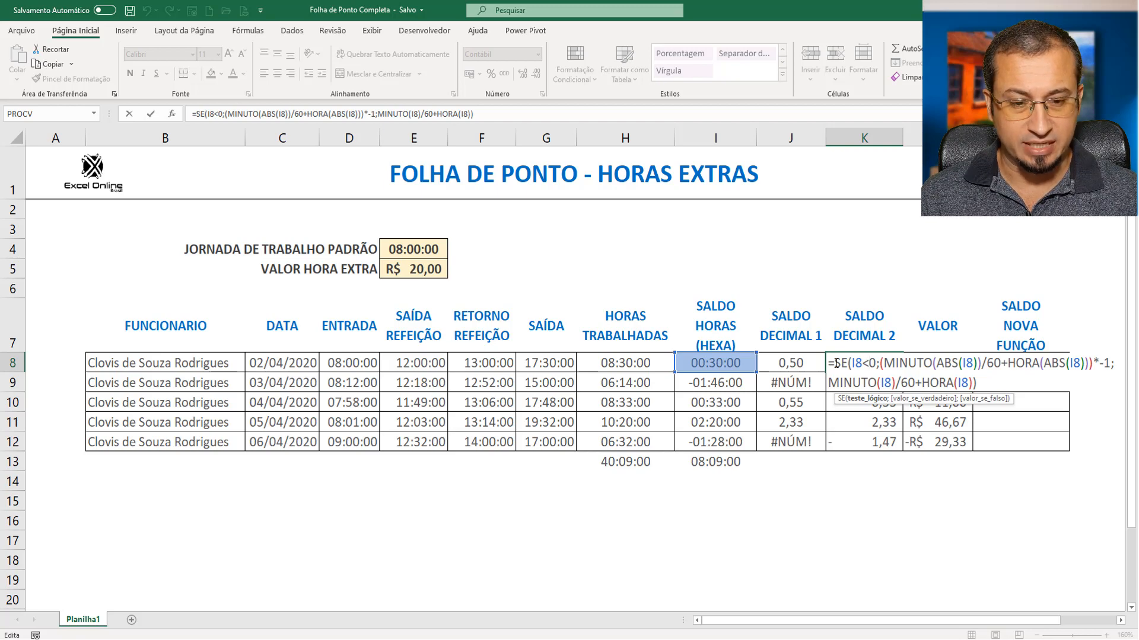
drag(828, 363, 1001, 382)
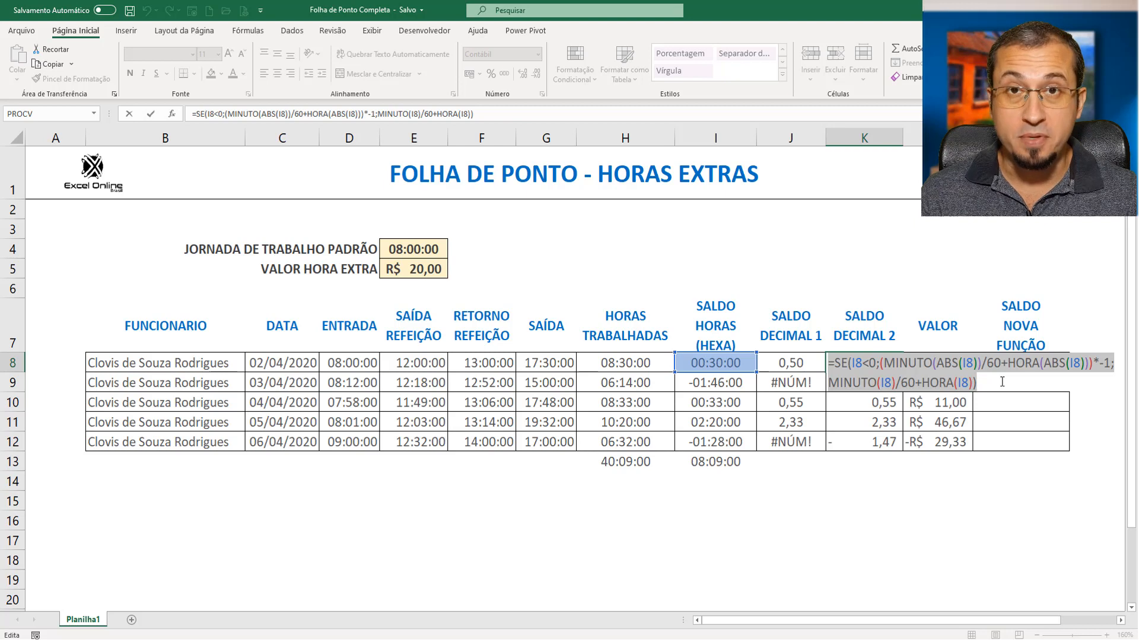
key(ctrl+c)
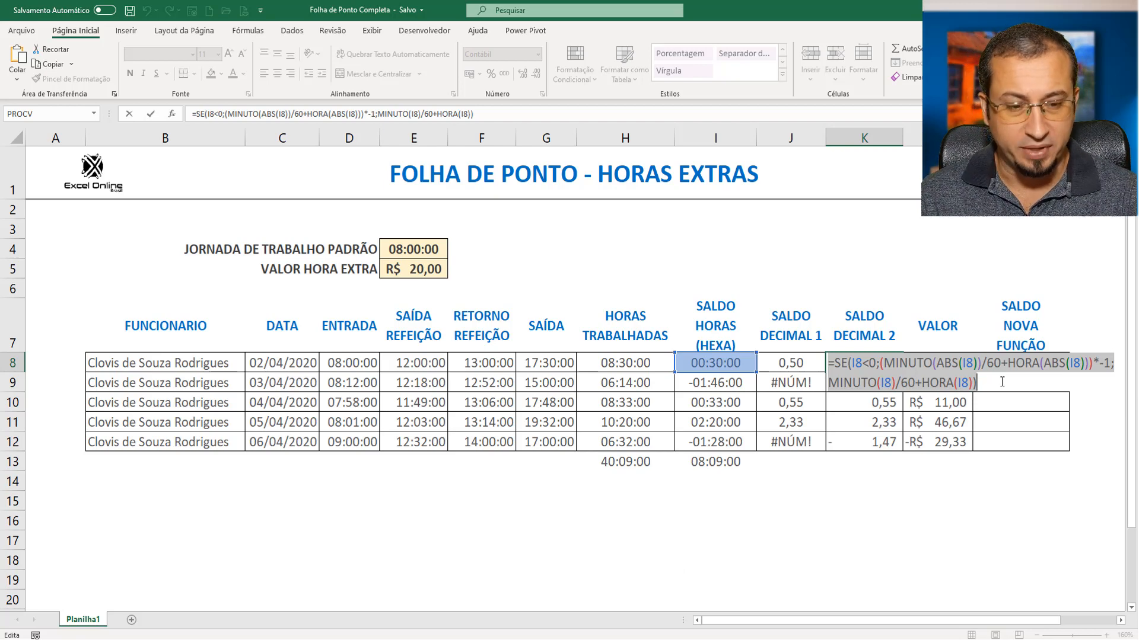
key(Return)
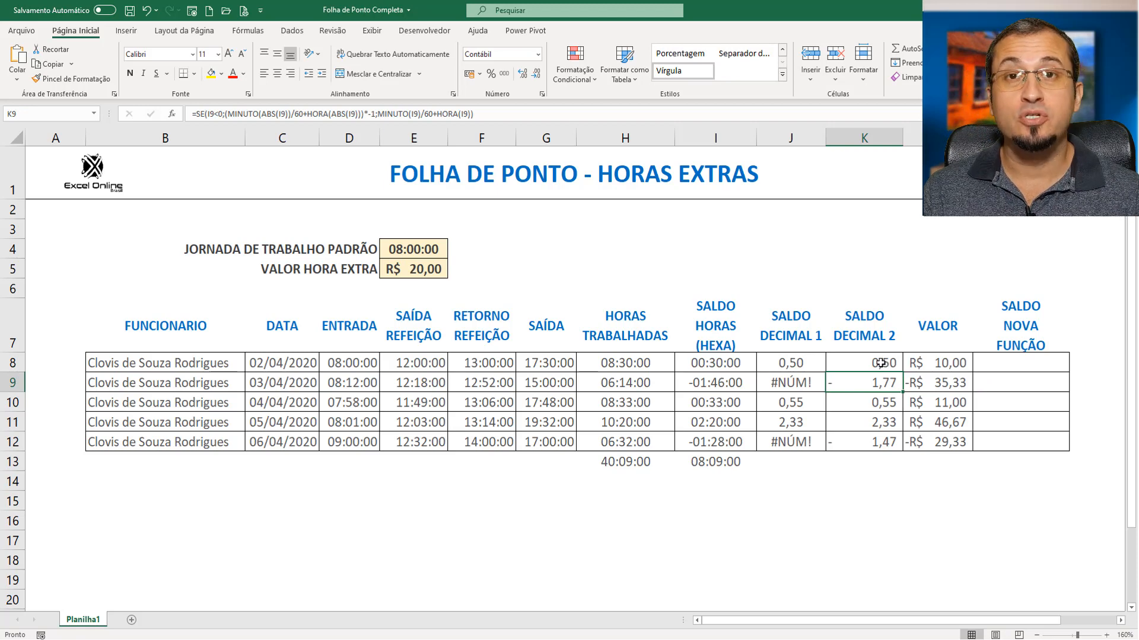
Switch to the Visual Basic editor, insert a new module in the Folha de Ponto Completa.xlsm project and open it for coding
key(alt+F11)
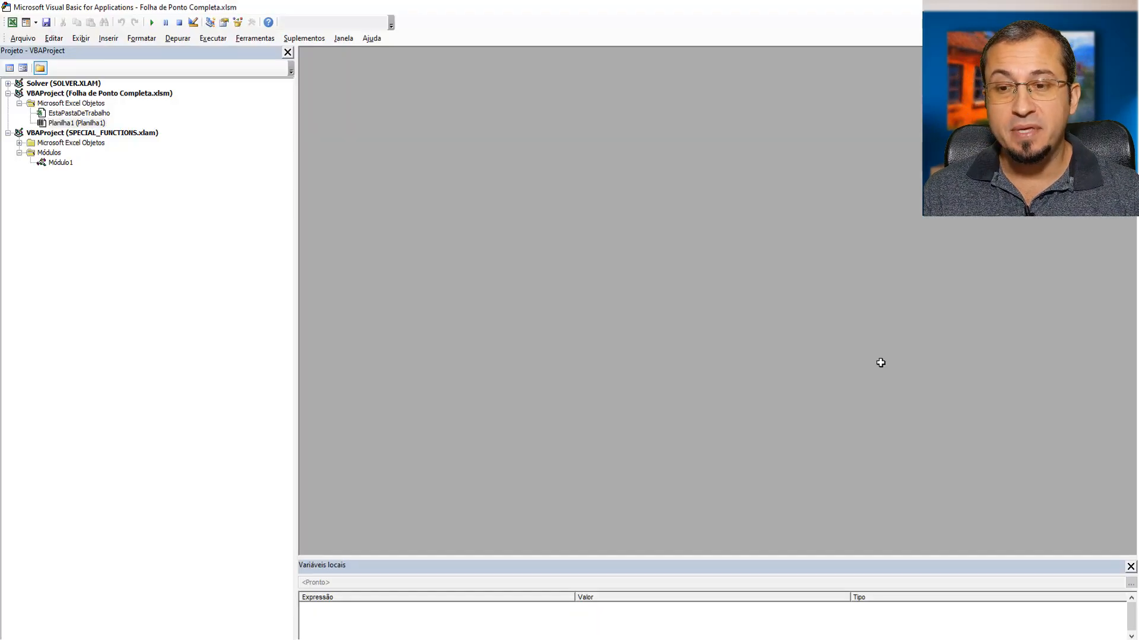
drag(296, 143, 292, 144)
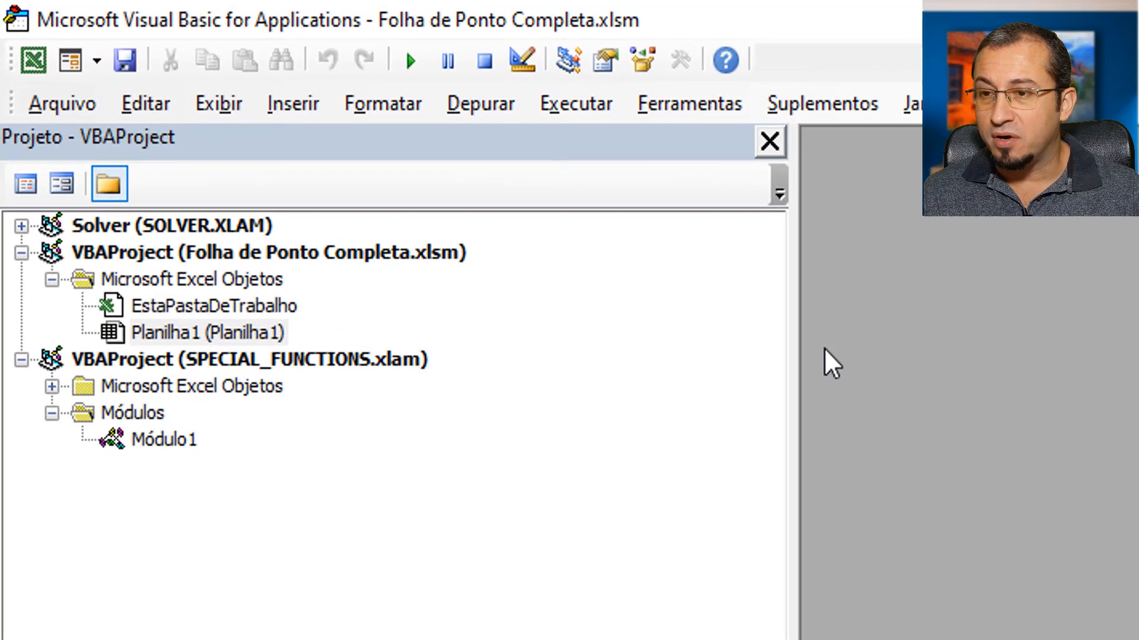
click(297, 107)
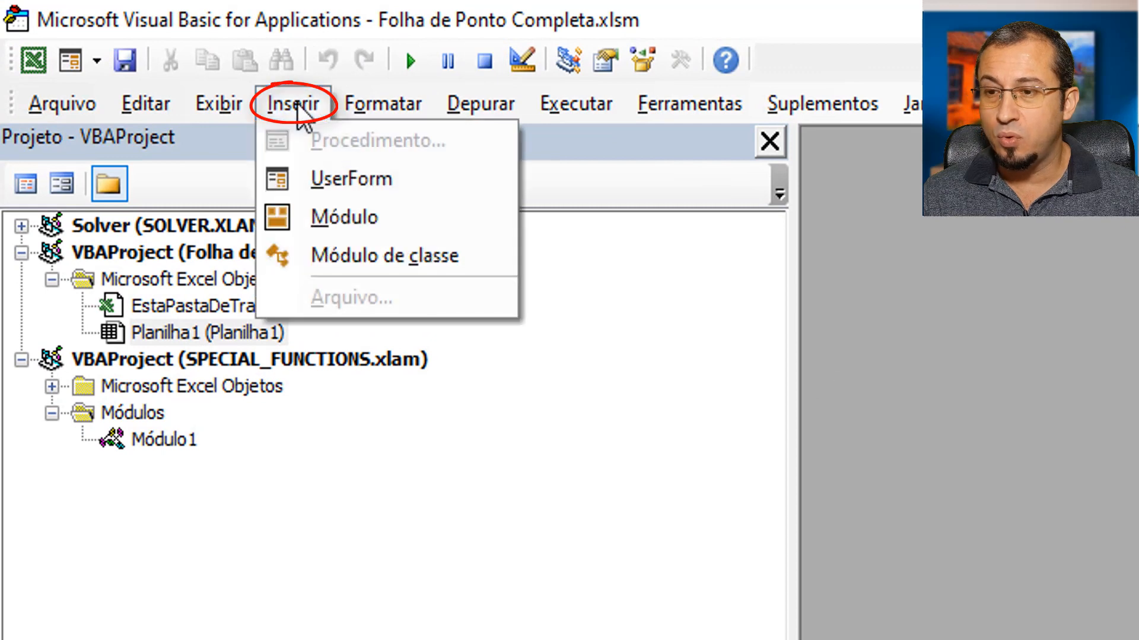
click(364, 226)
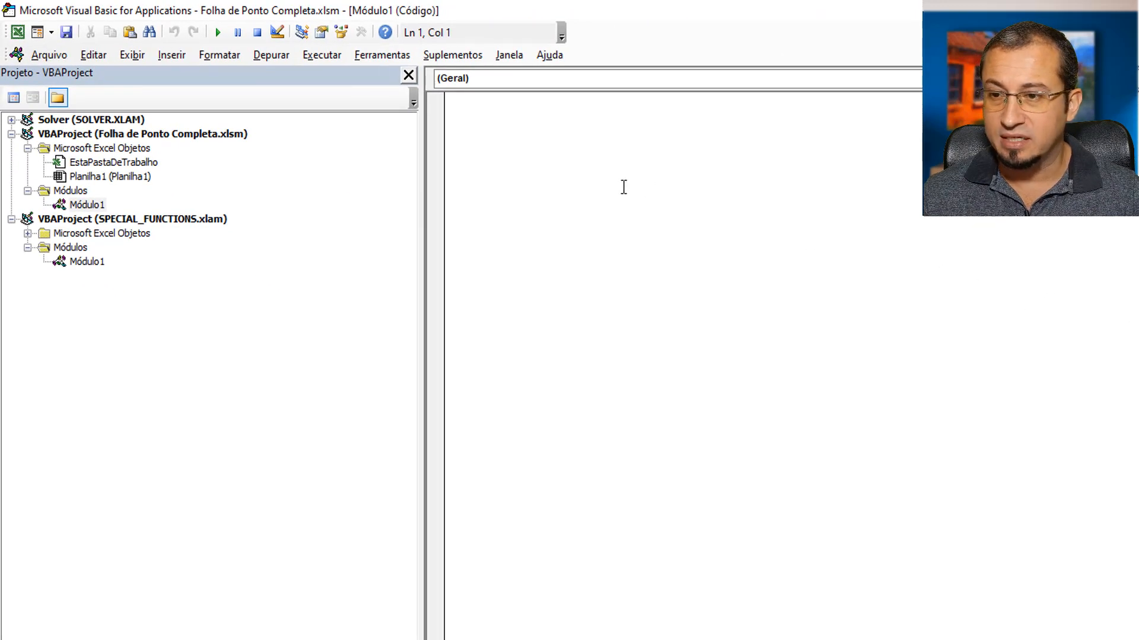
click(105, 135)
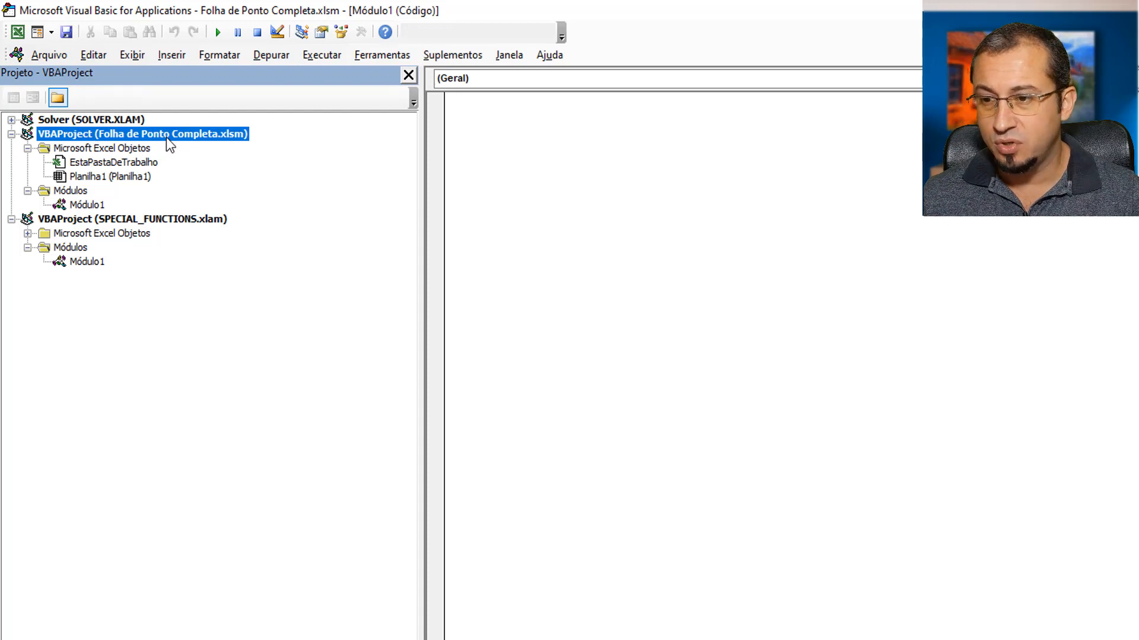
click(87, 206)
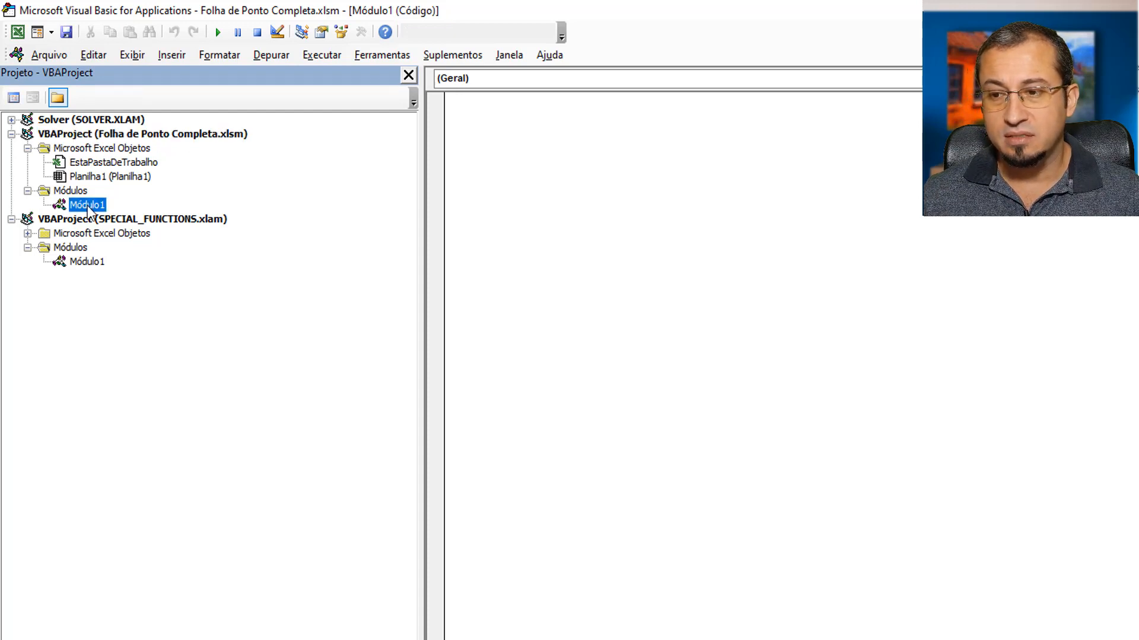
double_click(88, 206)
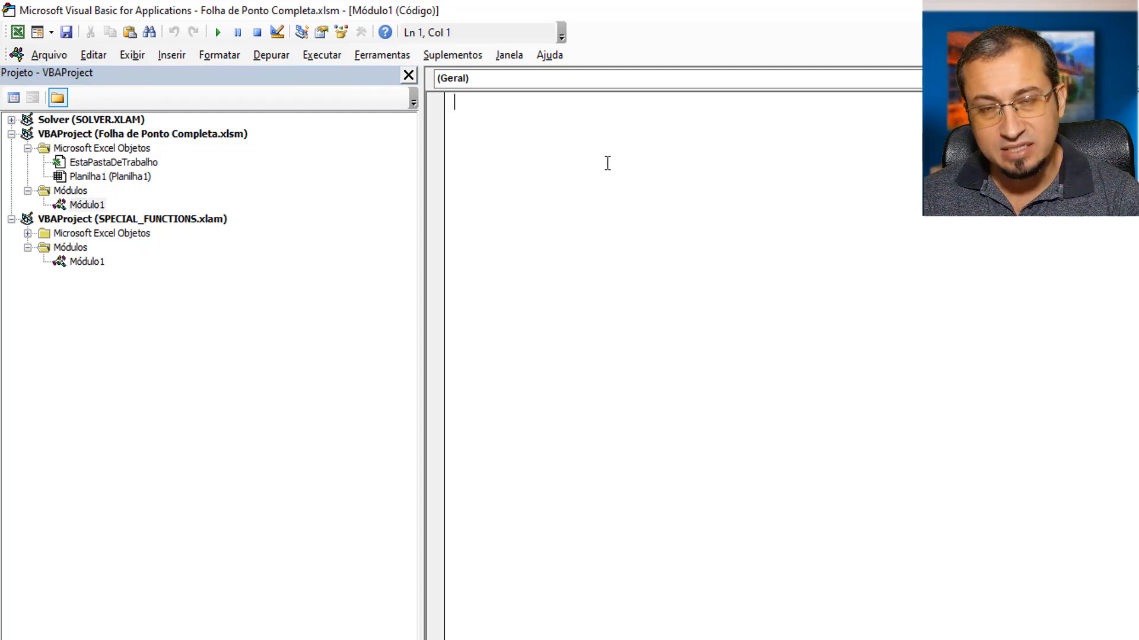
Declare the function HORAEXTRA(SALDO As Double) in the new module
text(FUN)
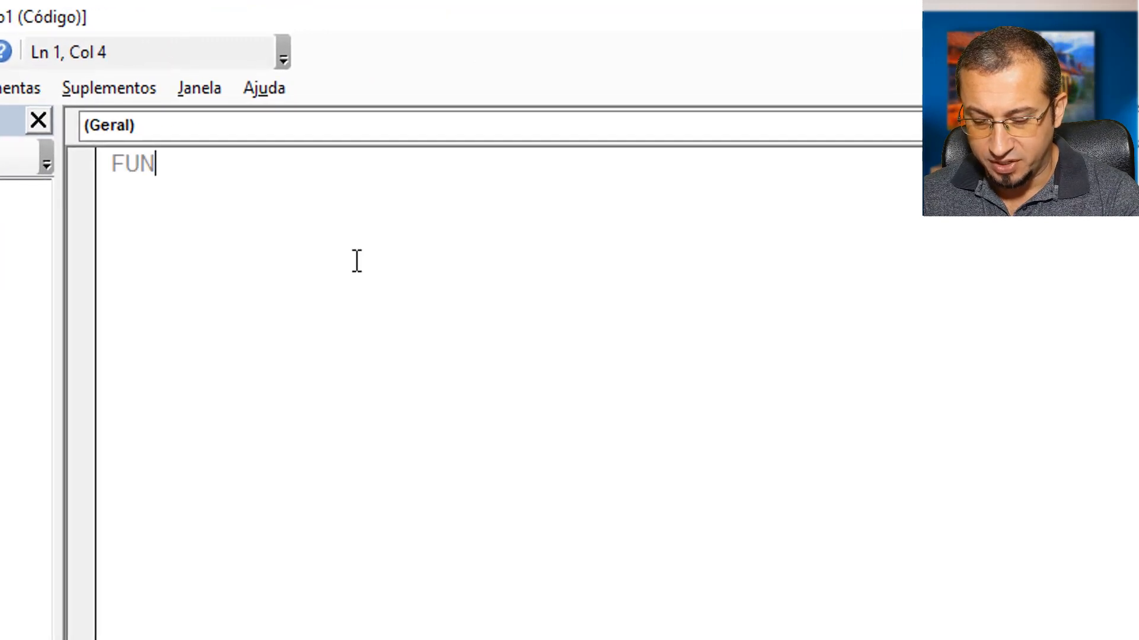
text(CTION HORAEXTR)
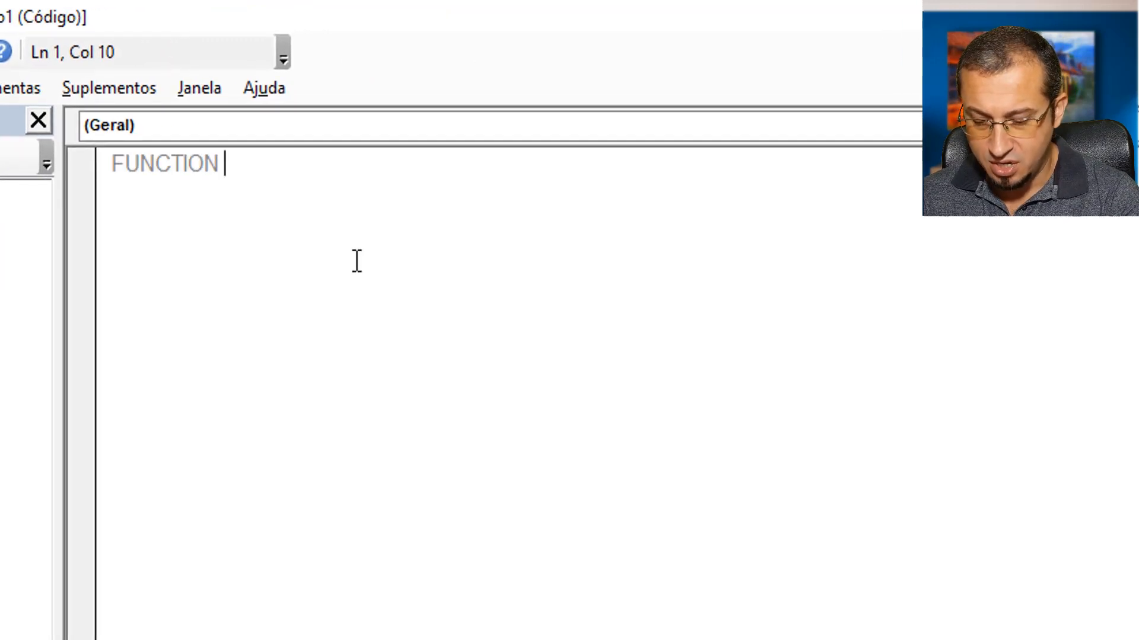
text(A)
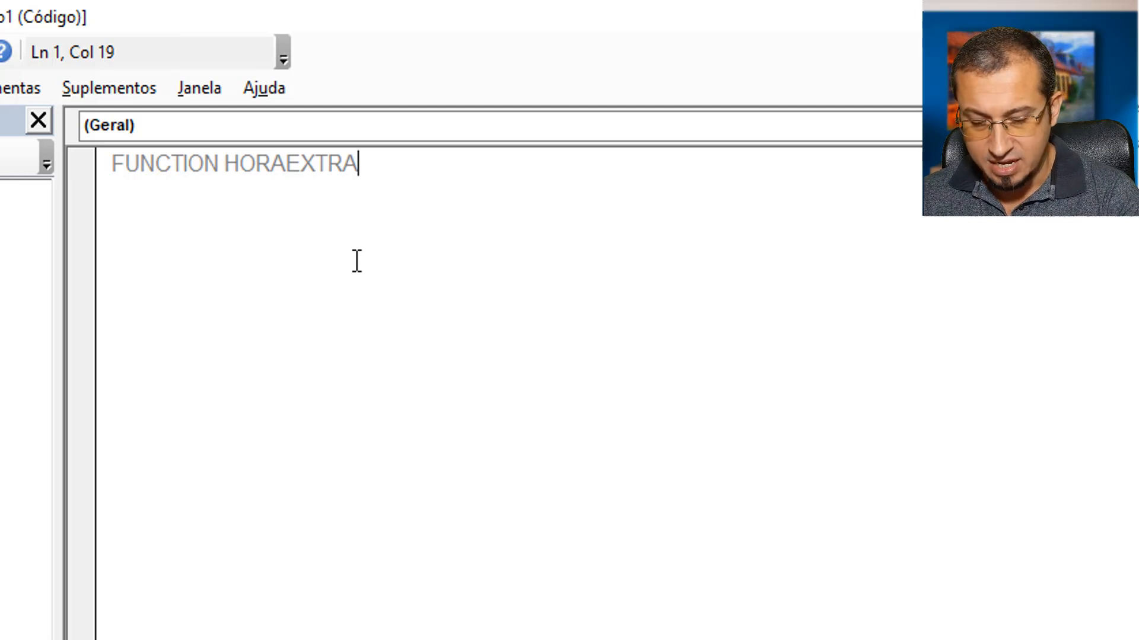
text(()
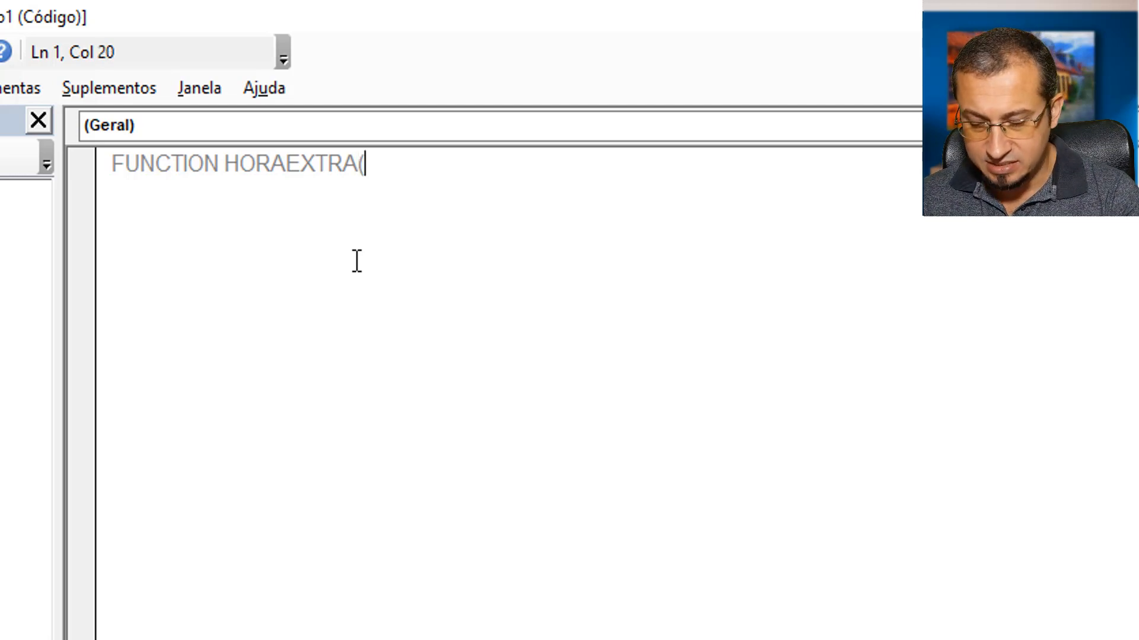
text(SALDO)
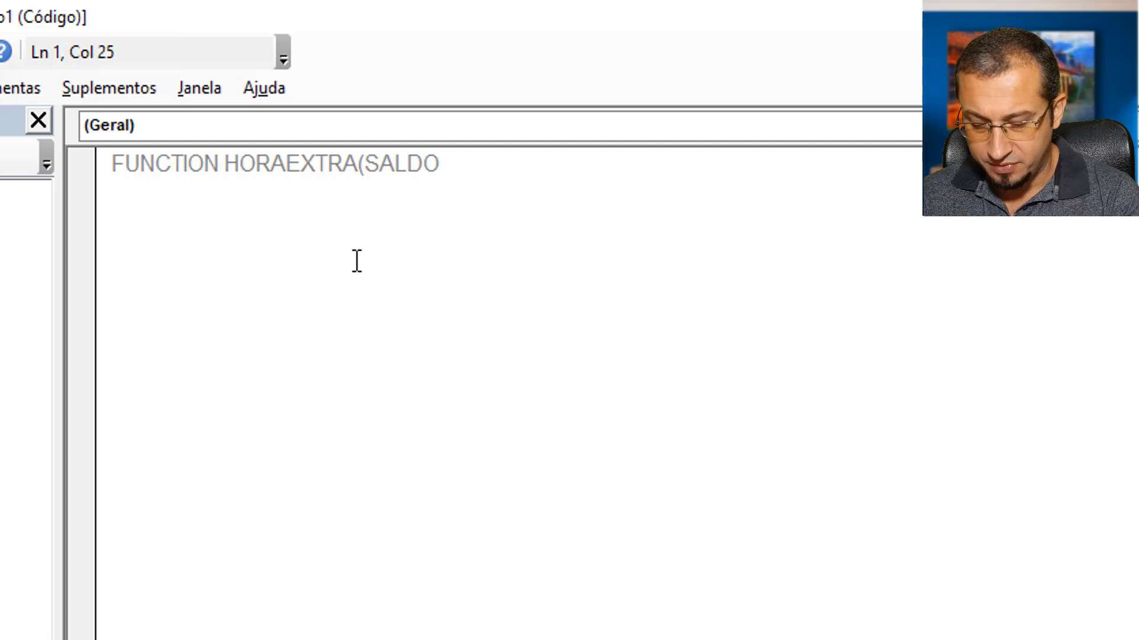
text( AS DOUBLE)
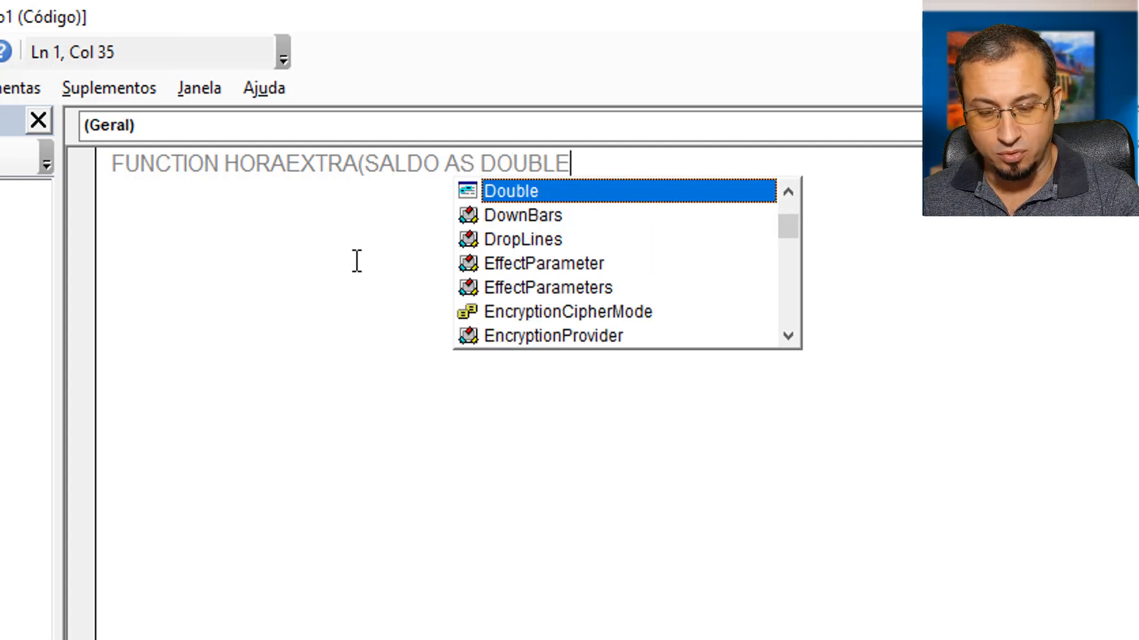
text())
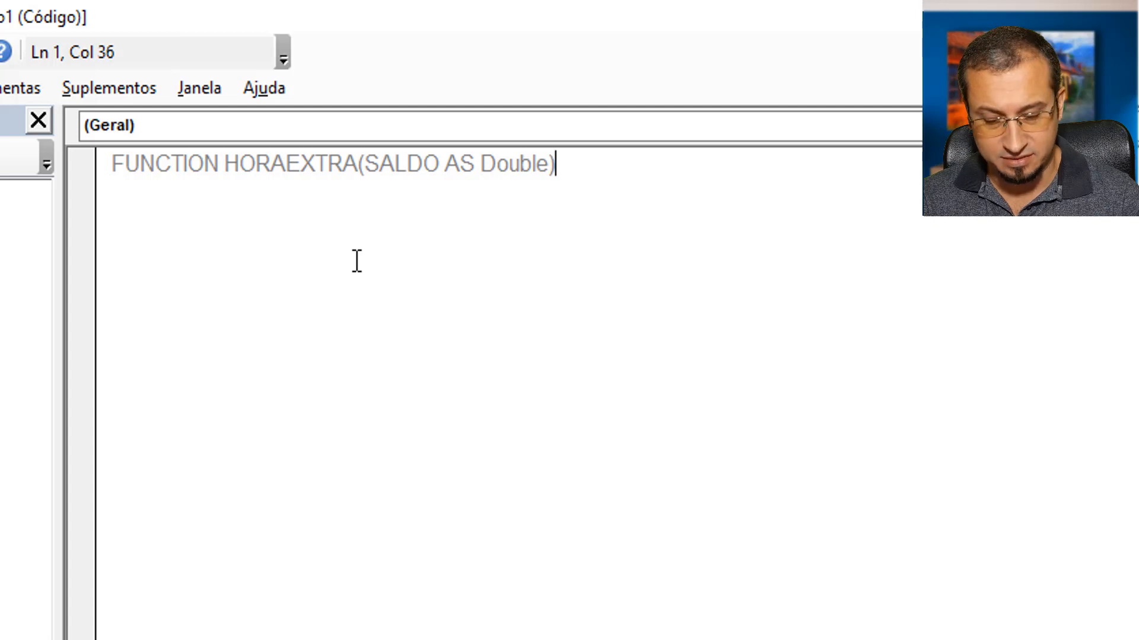
key(Return)
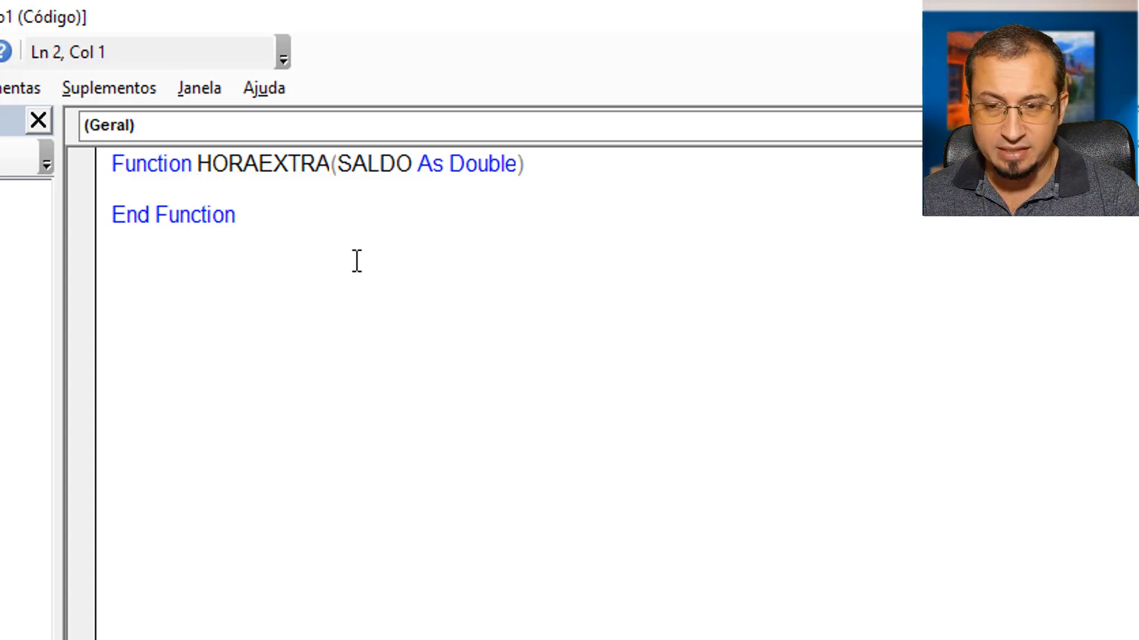
Add blank lines inside the HORAEXTRA function and paste the copied SE formula there as a comment
key(Return)
key(Return)
key(Return)
key(Return)
key(Up)
key(Up)
key(Up)
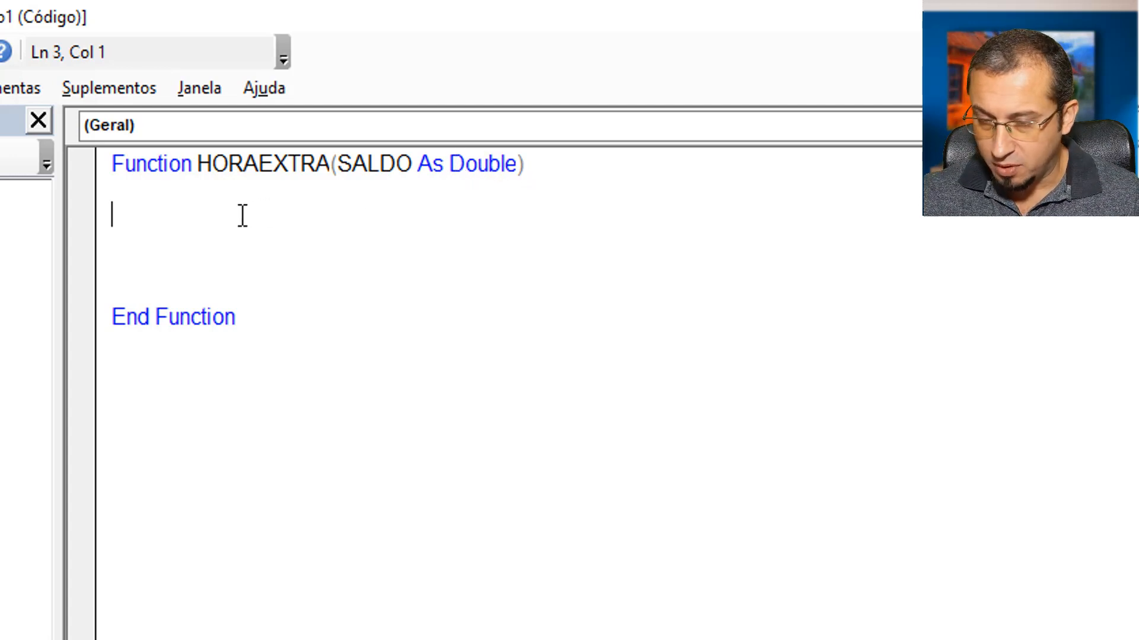
text(')
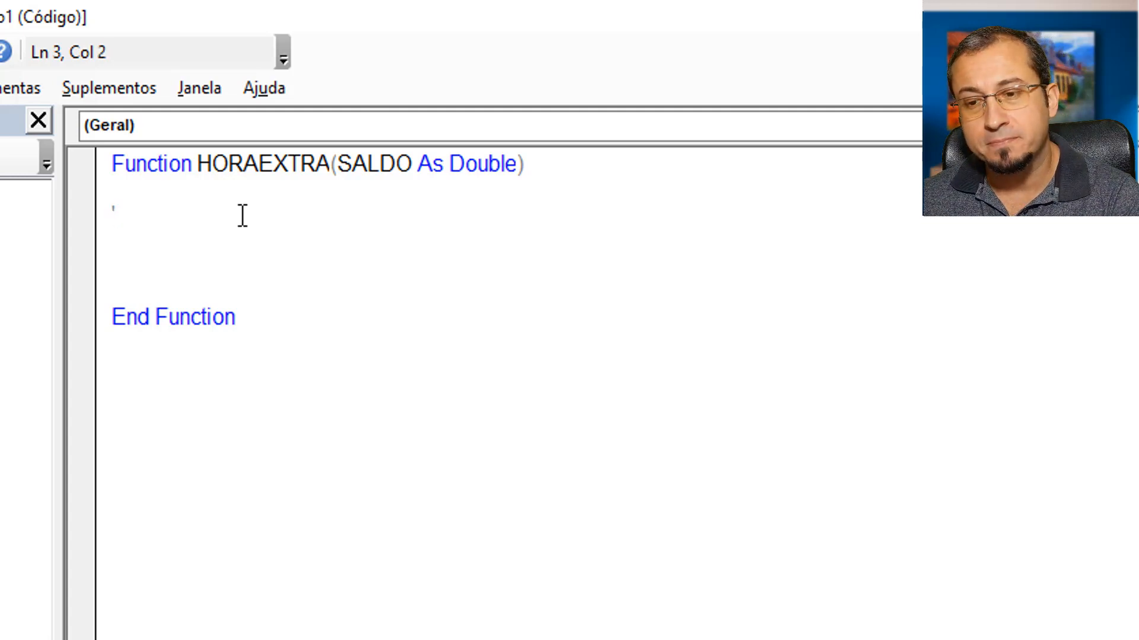
text(=SE(I8<0;(MINUTO(ABS(I8))/60+HORA(ABS(I8)))*-1;MINUTO(I8)/60+HORA(I8)))
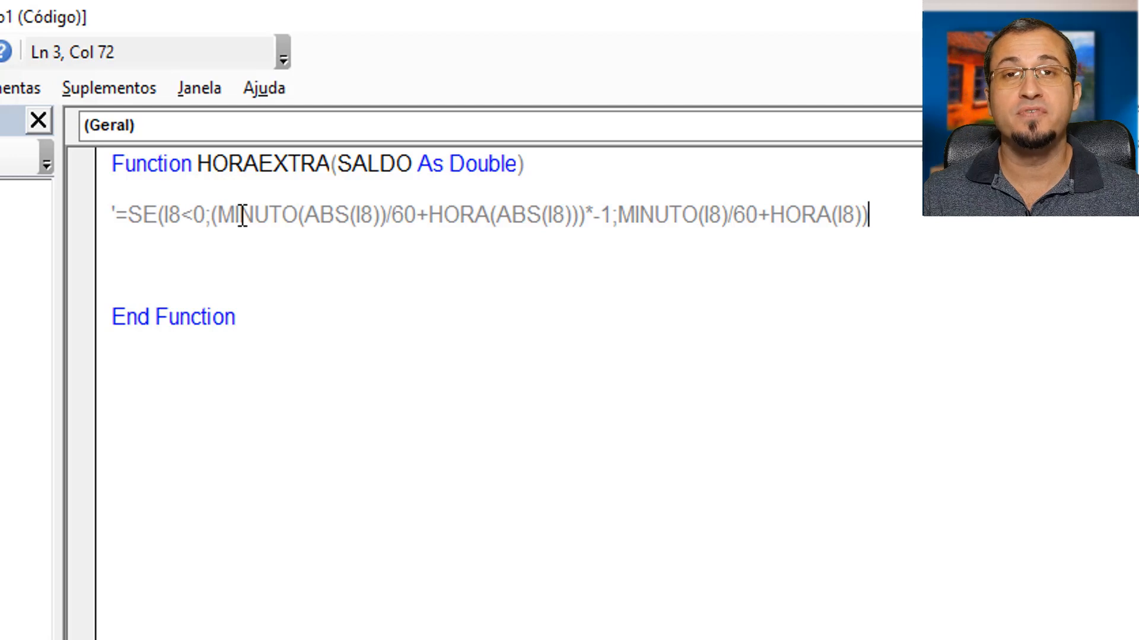
click(214, 240)
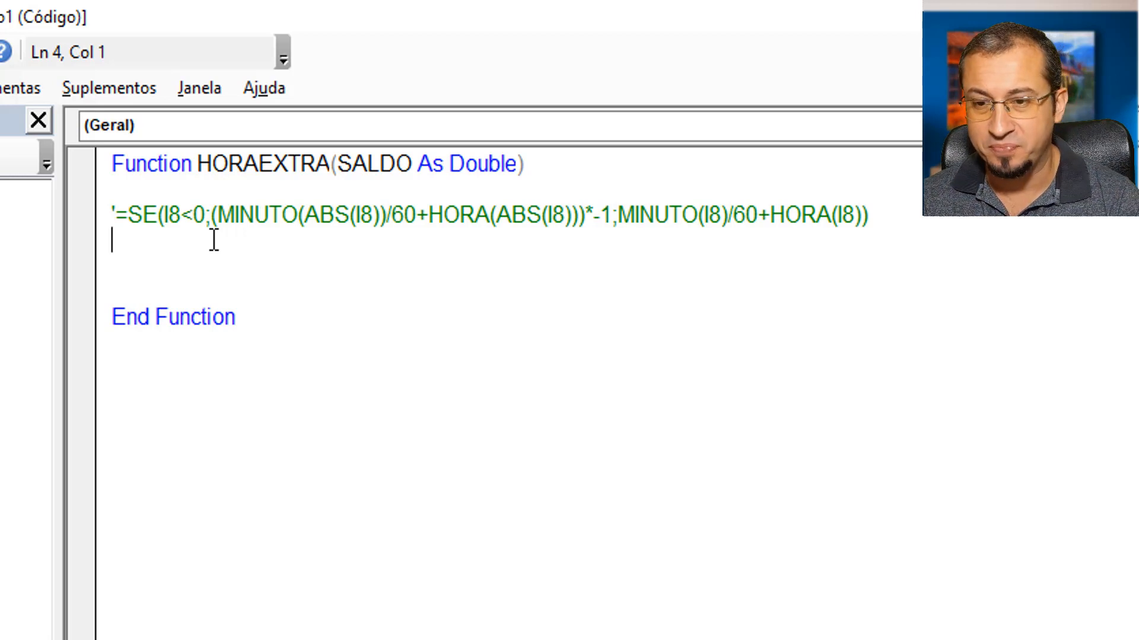
Declare the variable RESULTADO As Double below the commented formula
key(Return)
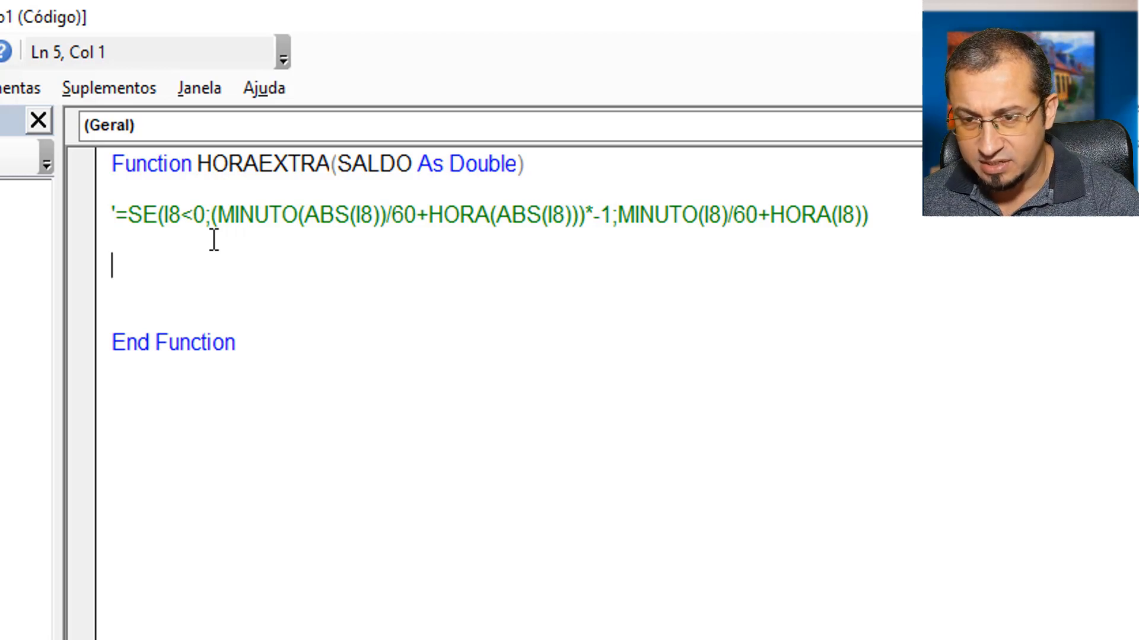
text(DIM )
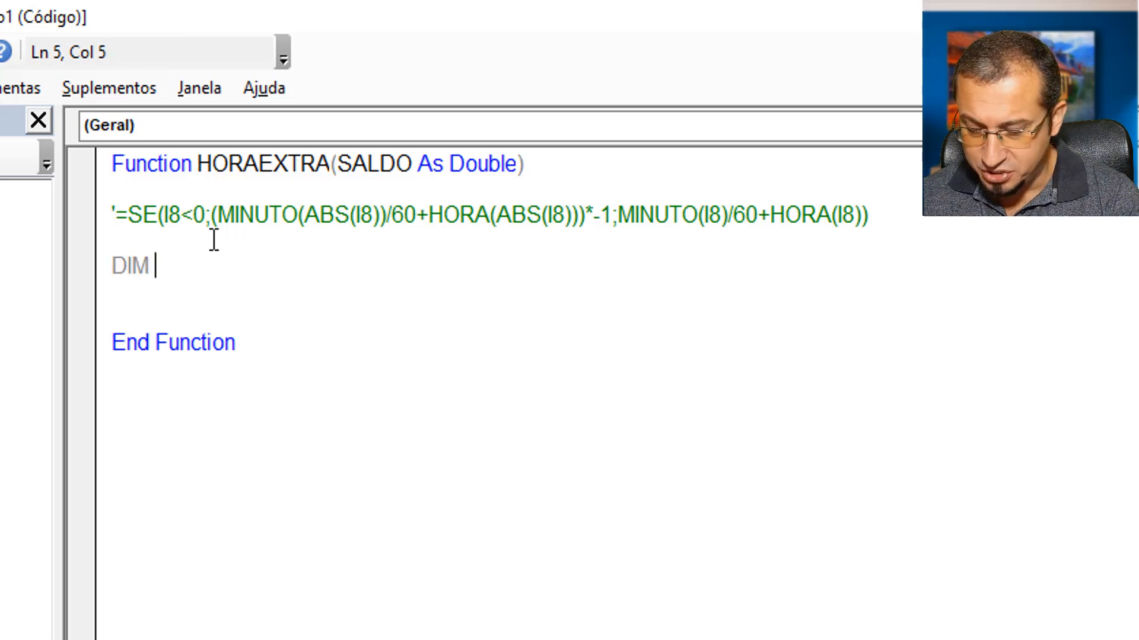
text(RESUL)
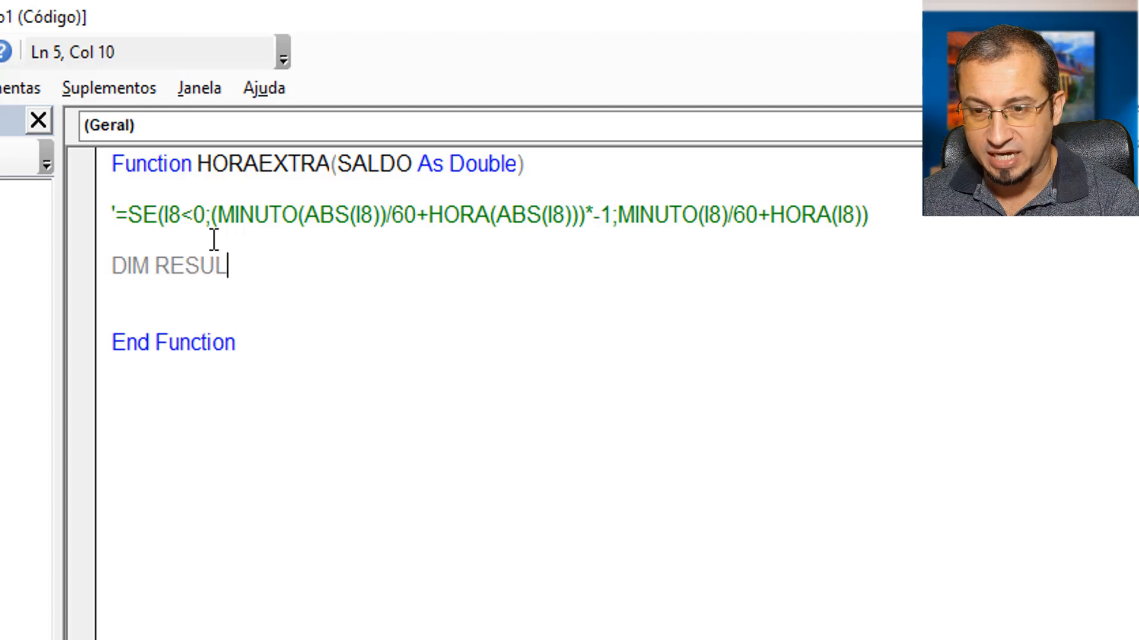
text(TADO AS )
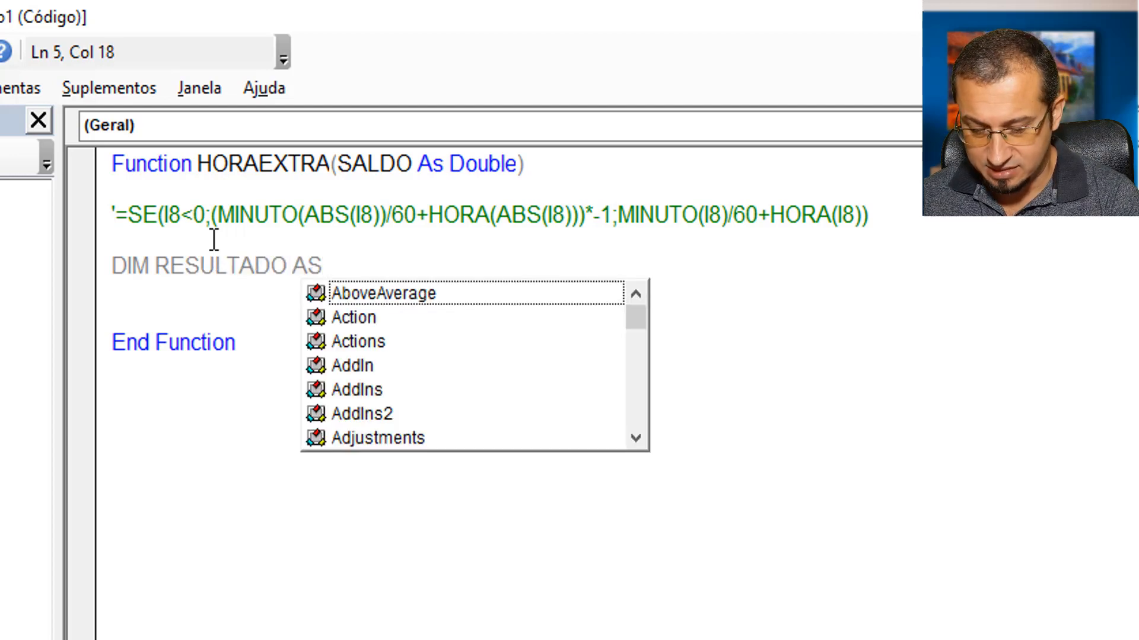
text(DOUB)
key(Tab)
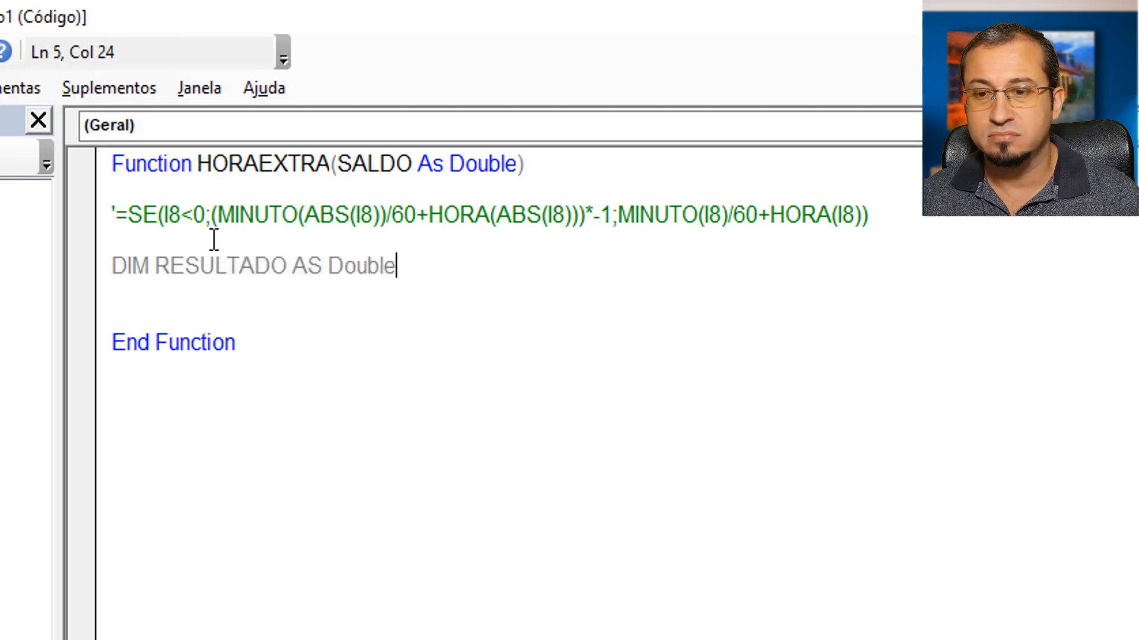
key(Return)
key(Return)
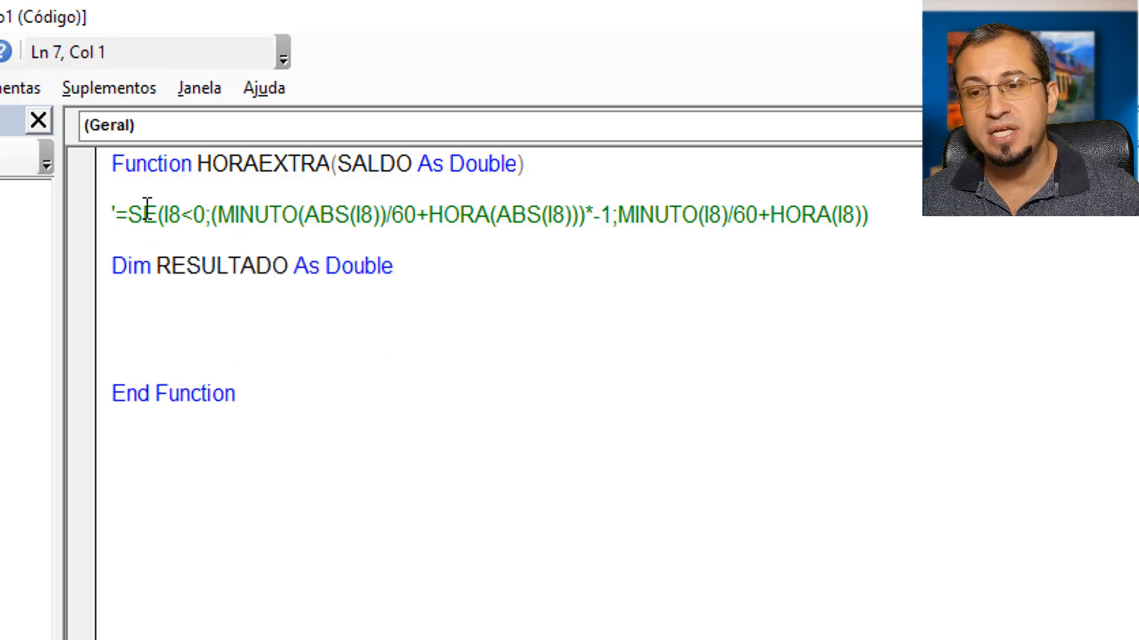
Below the RESULTADO declaration, open the condition If SALDO < 0 Then and indent the line under it
click(129, 212)
drag(130, 212, 152, 214)
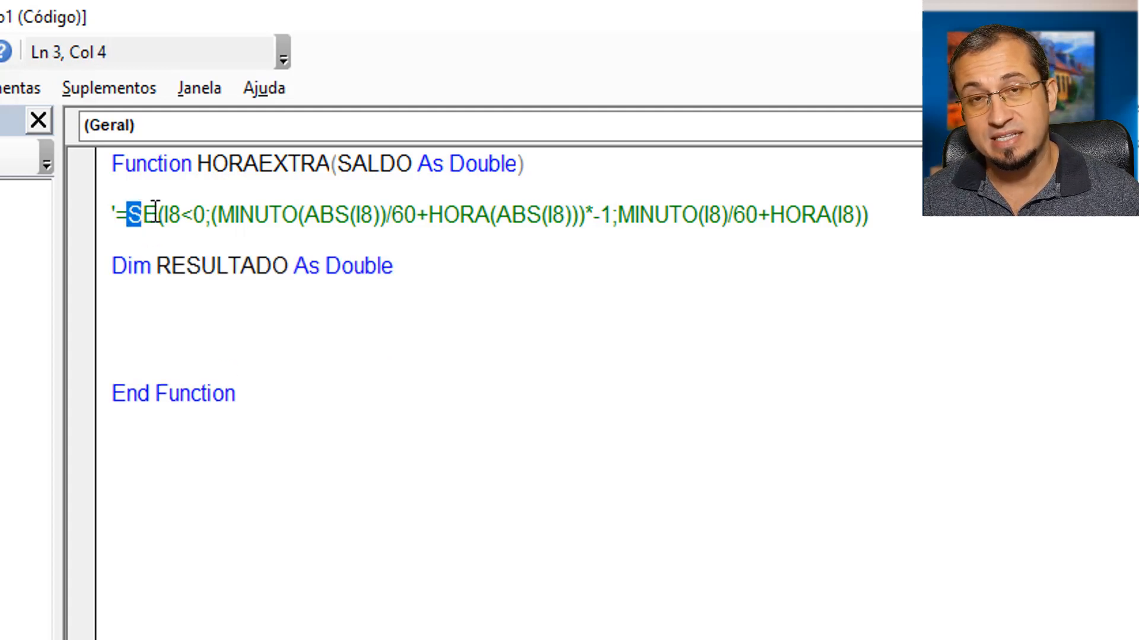
click(143, 328)
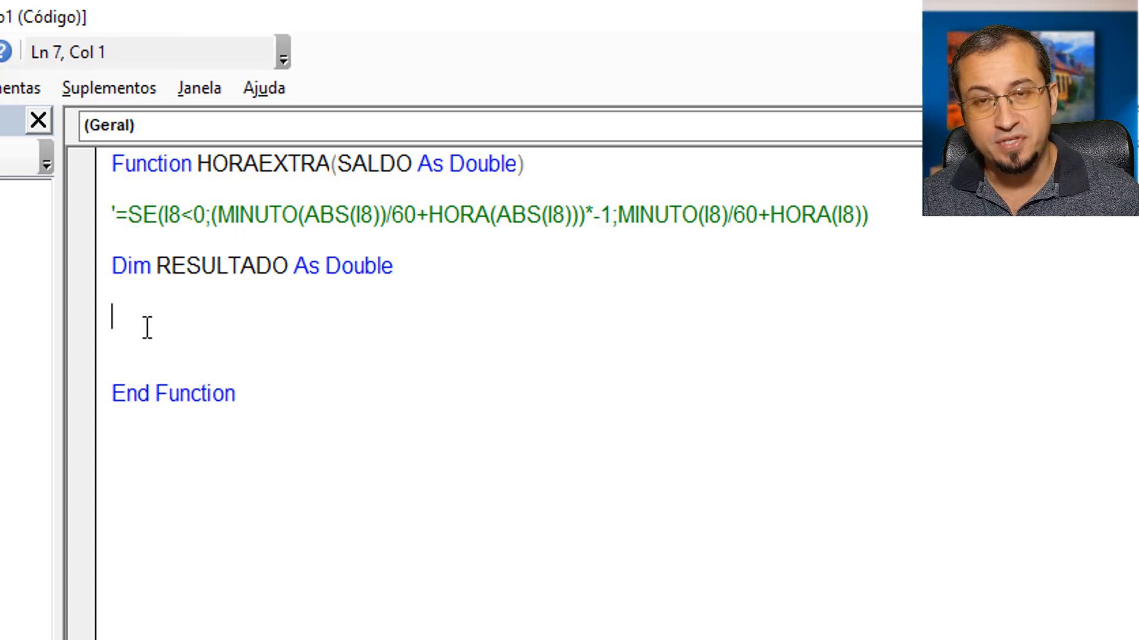
text(IF)
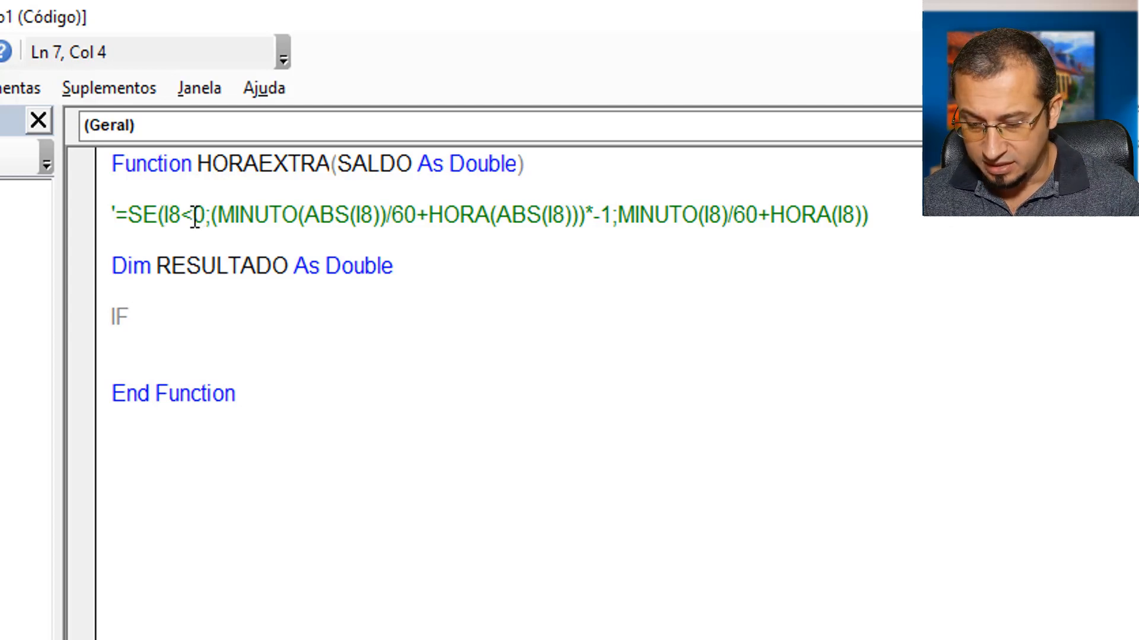
text(SAL)
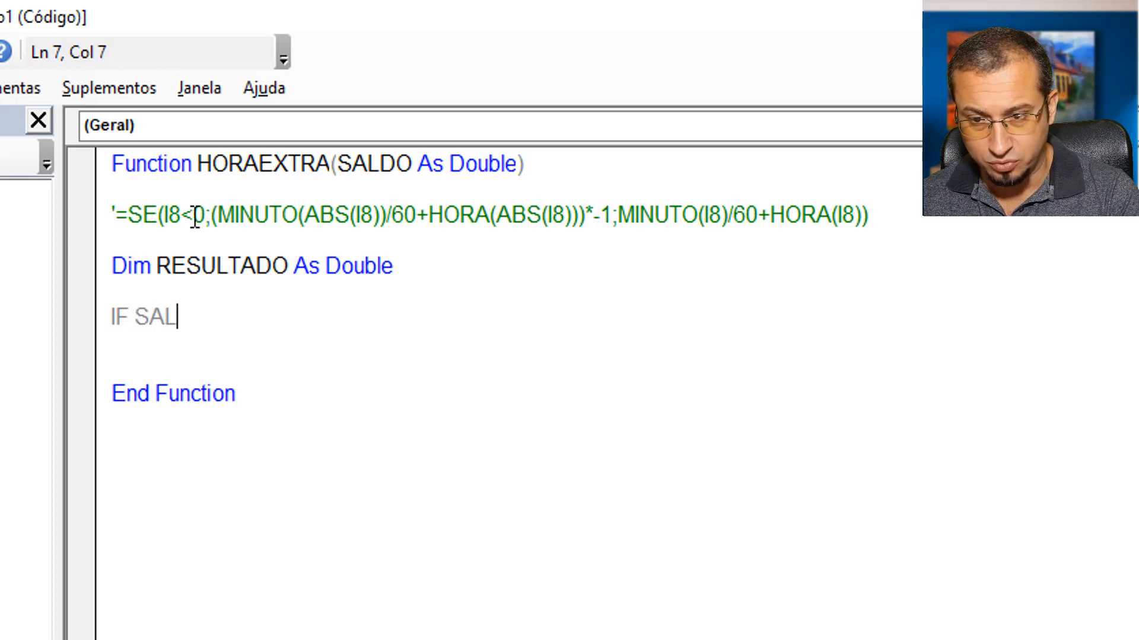
text(DO<0)
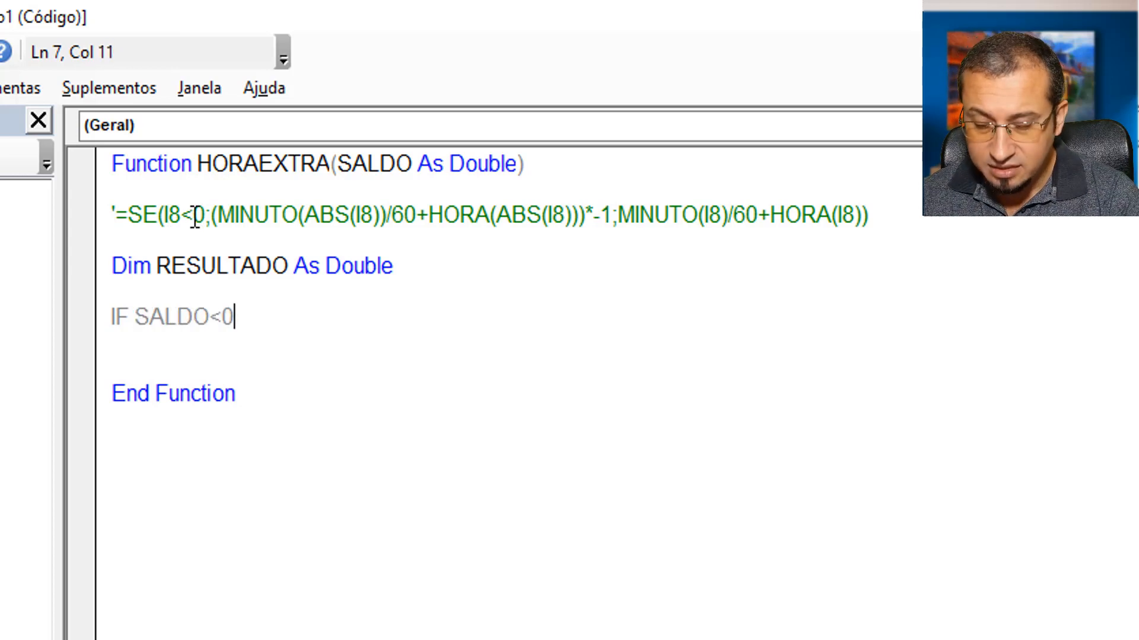
text( THEN)
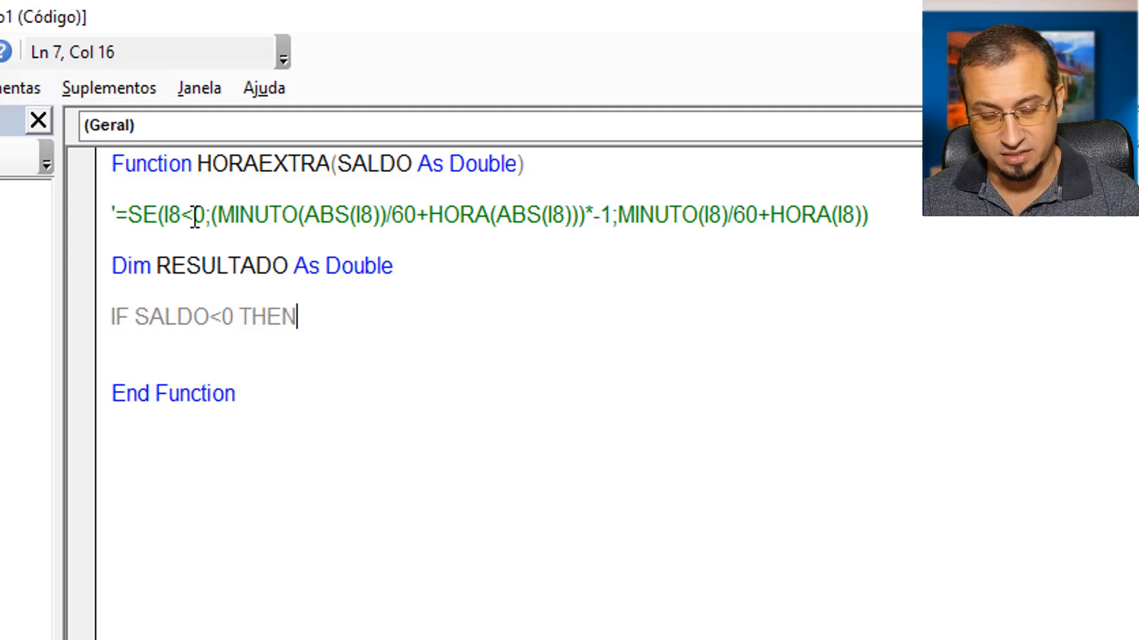
key(Return)
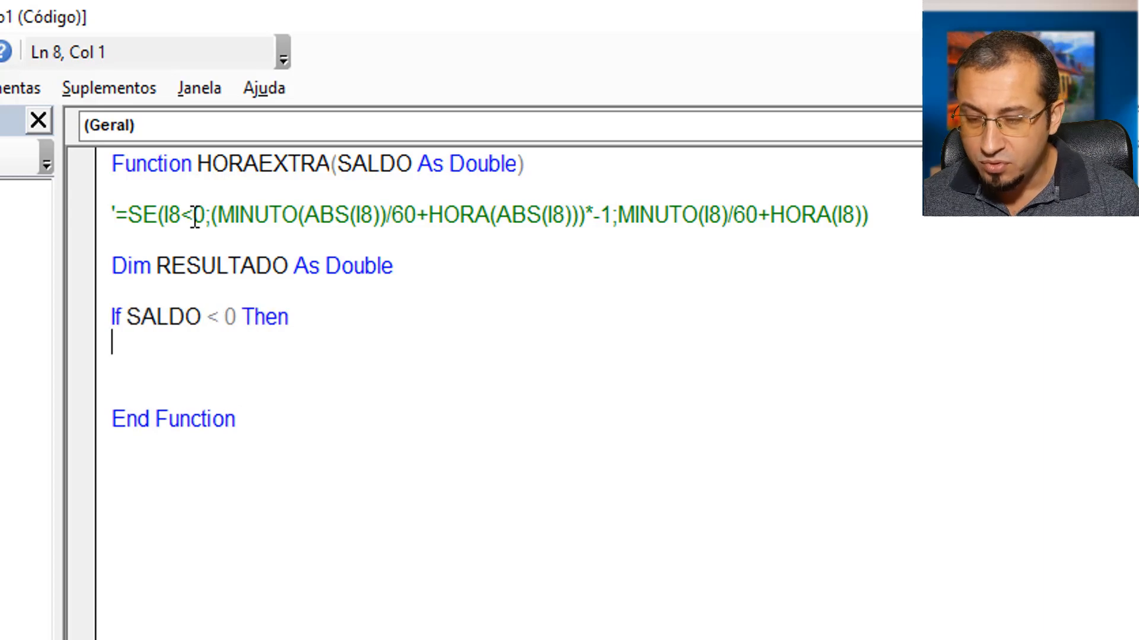
key(Tab)
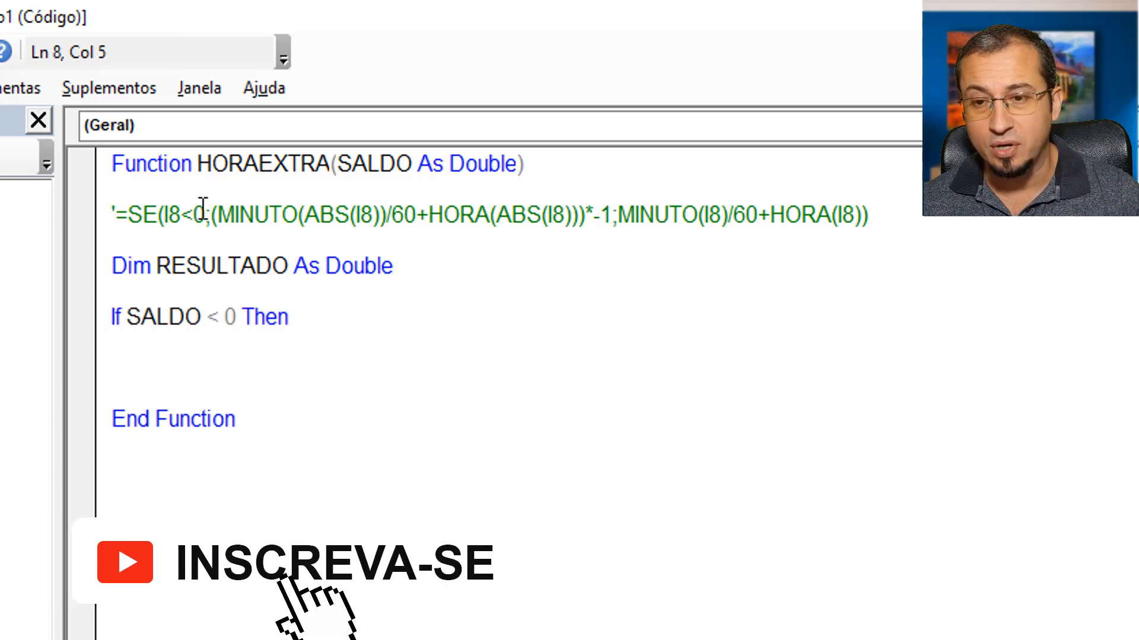
Inside the If branch, begin the RESULTADO assignment with the minutes part of the commented formula: (Minute(Abs(SALDO)) / 60
drag(210, 213, 618, 206)
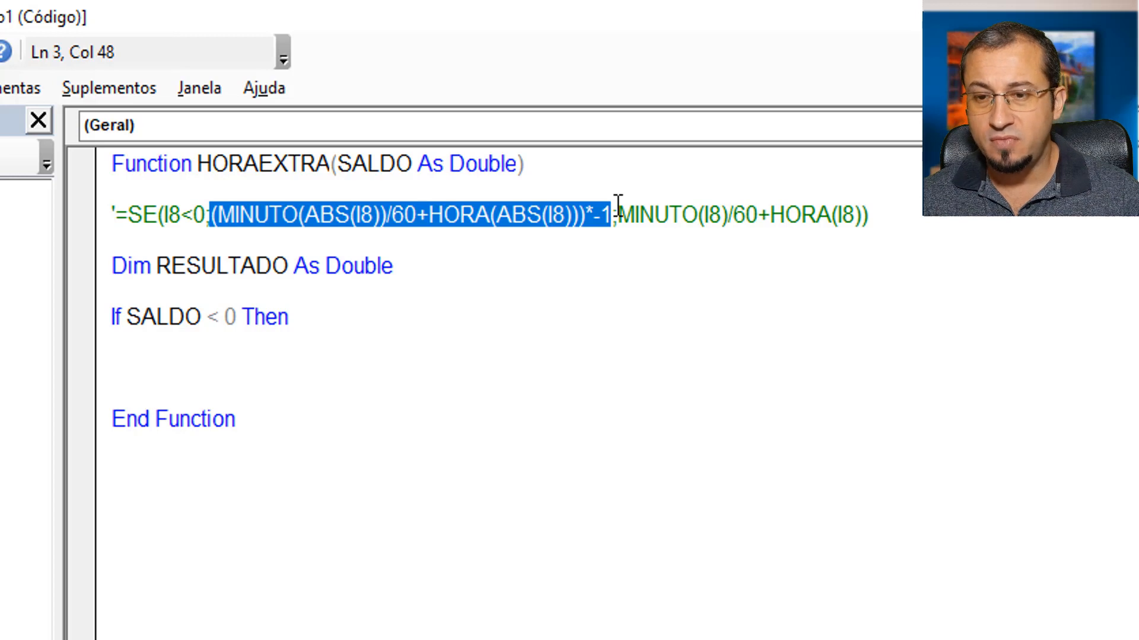
click(229, 349)
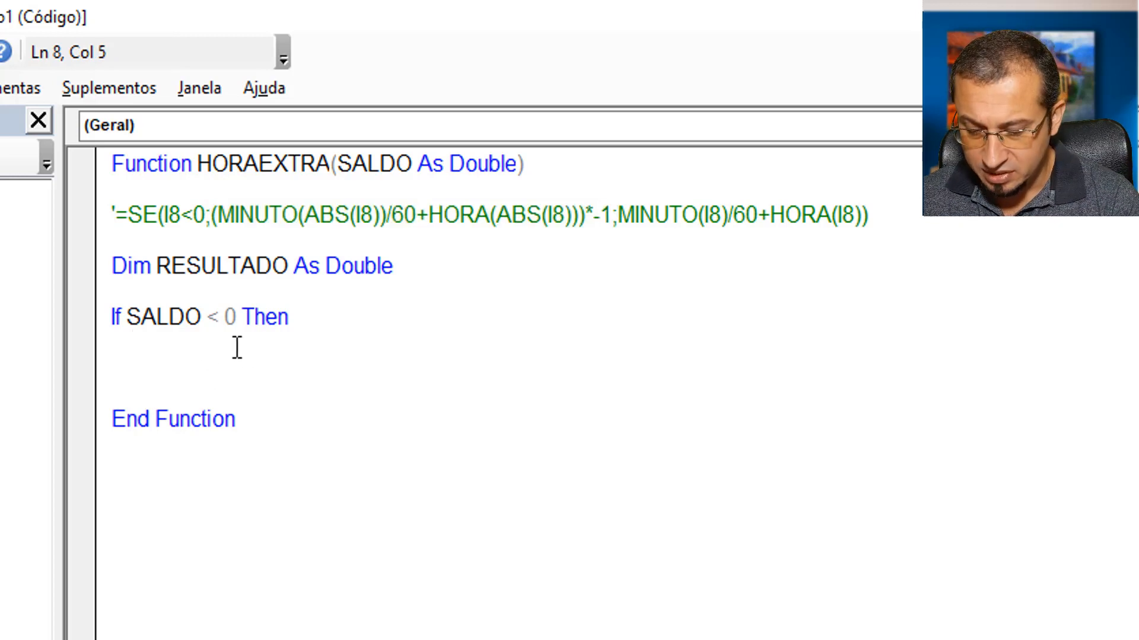
text(RESULTADO)
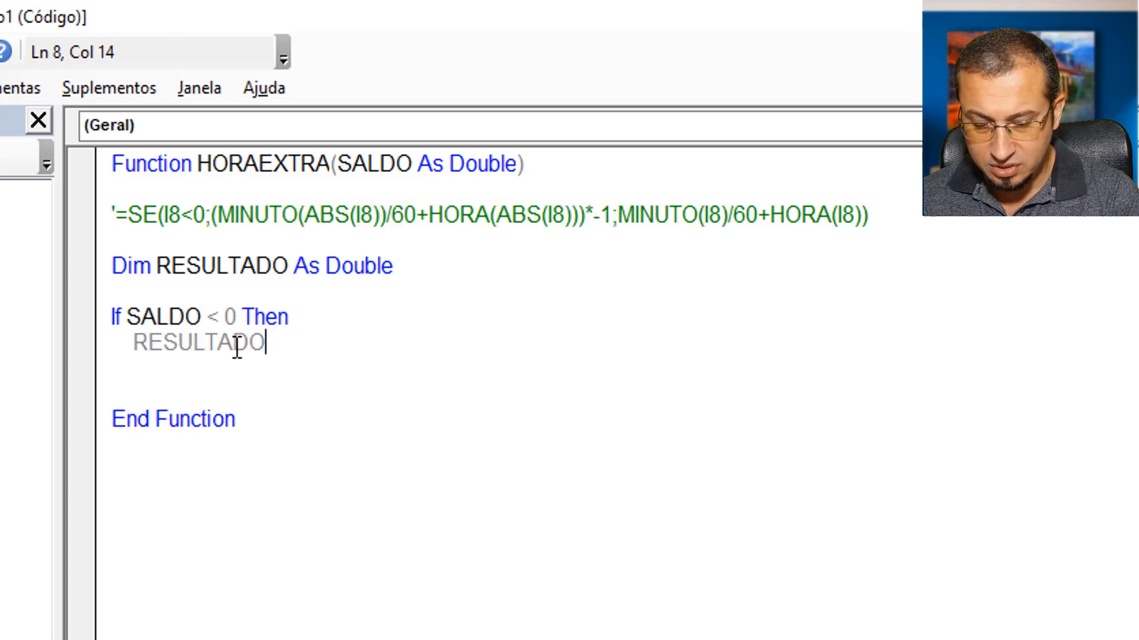
text(=)
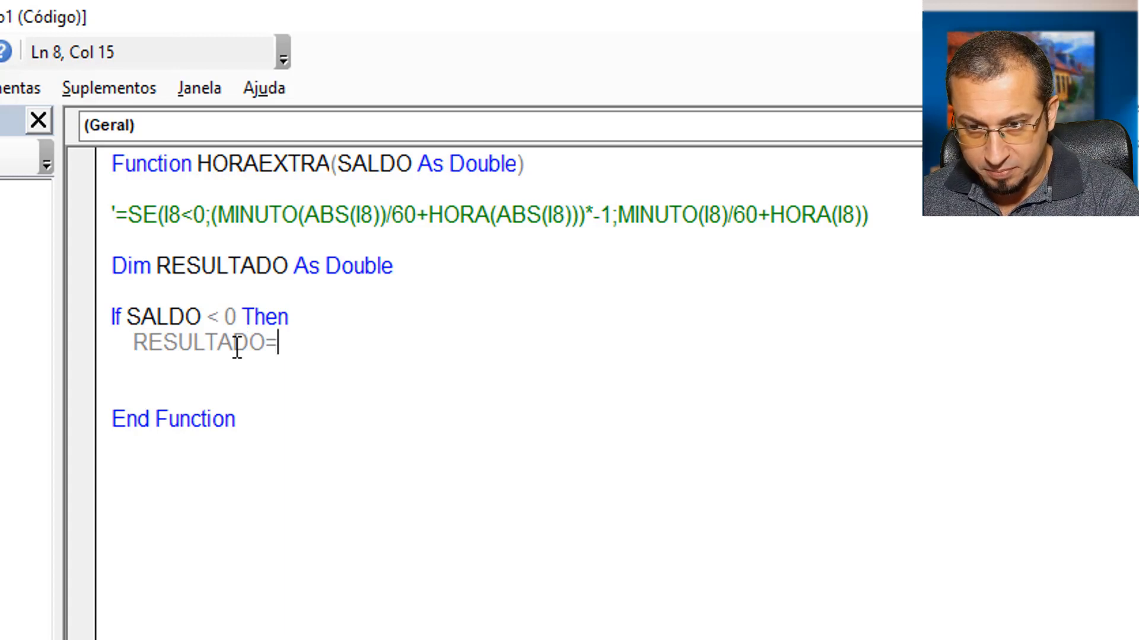
text((MIN)
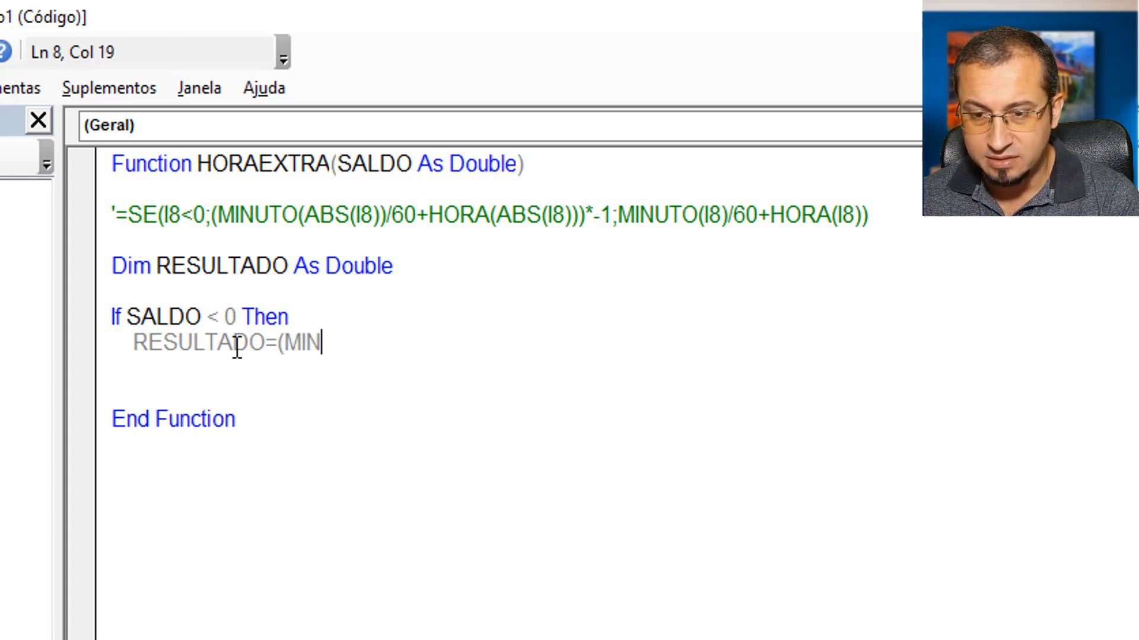
text(UTE)
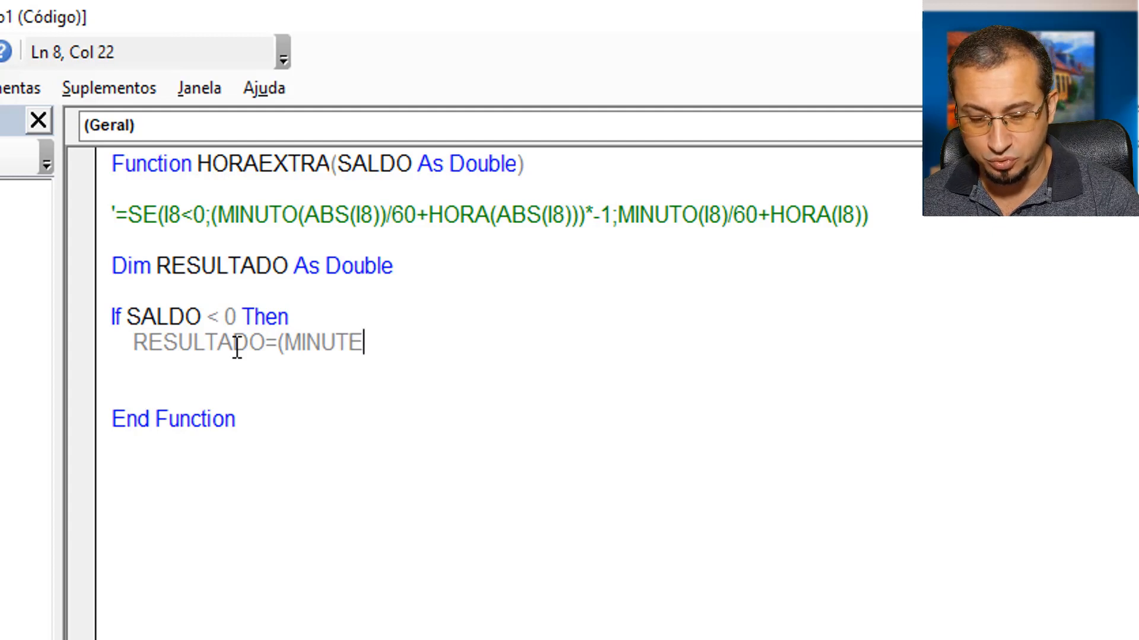
text((AB)
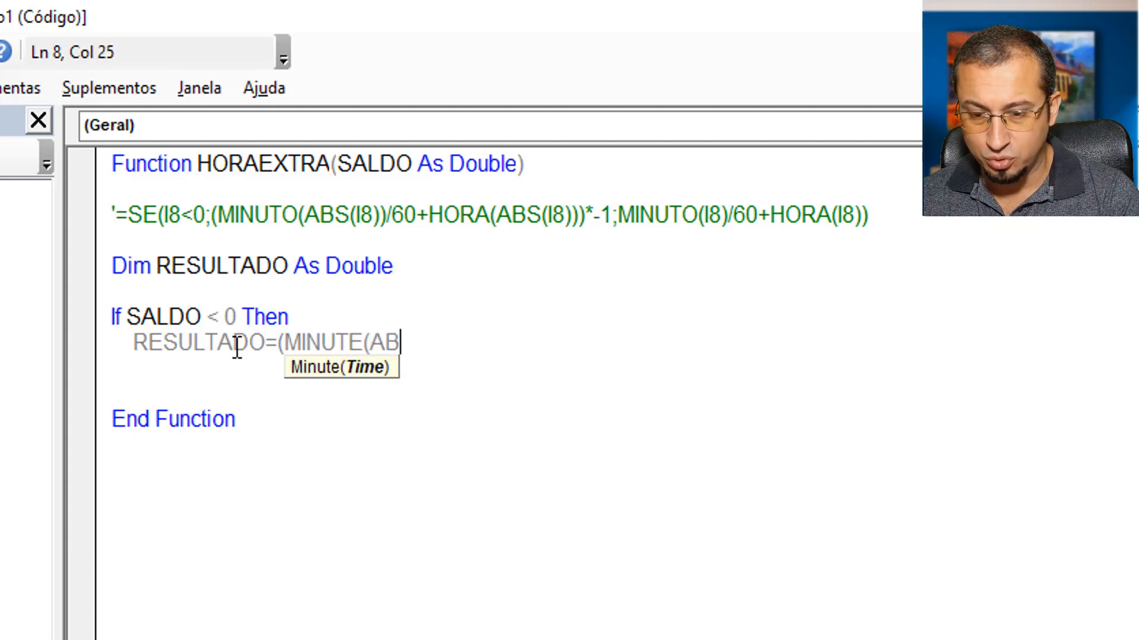
text(S(S)
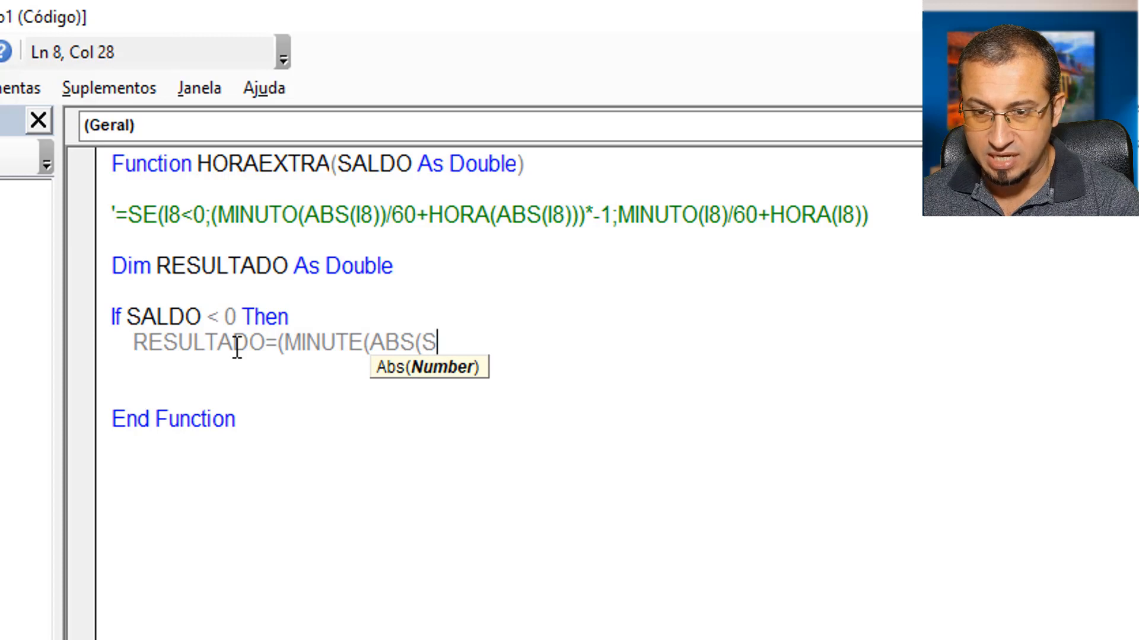
text(ALDO))
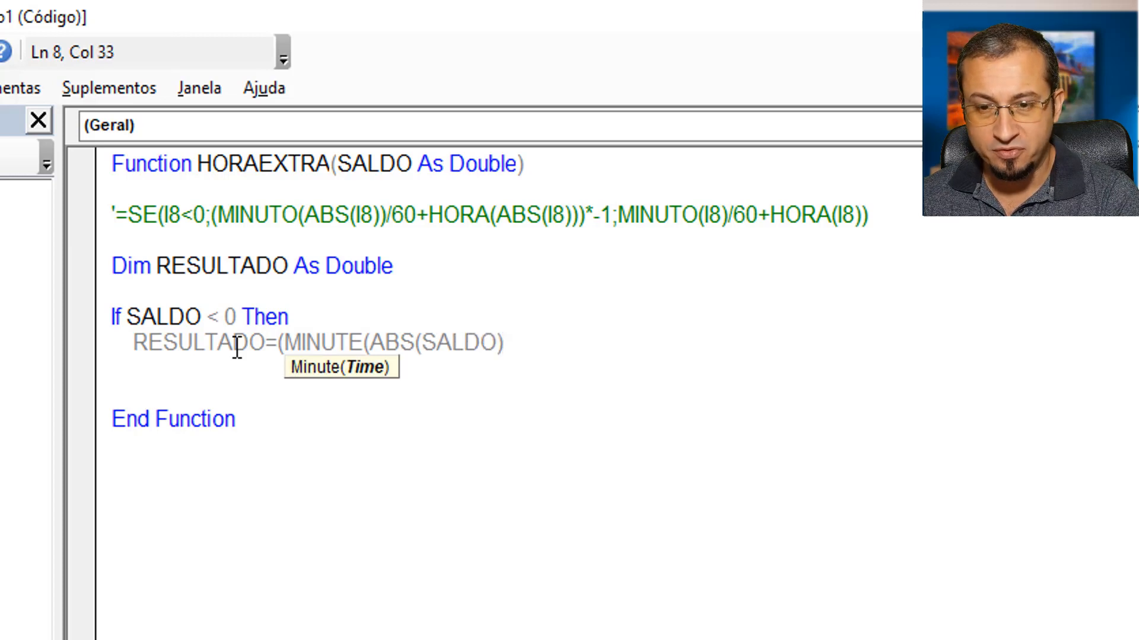
text())
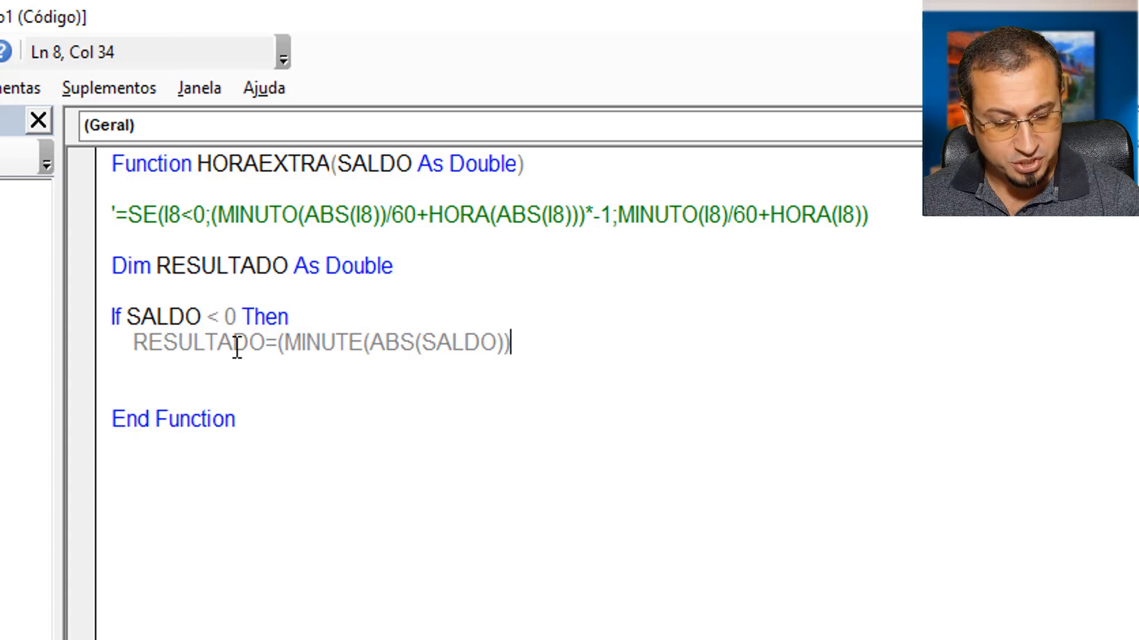
text(/60)
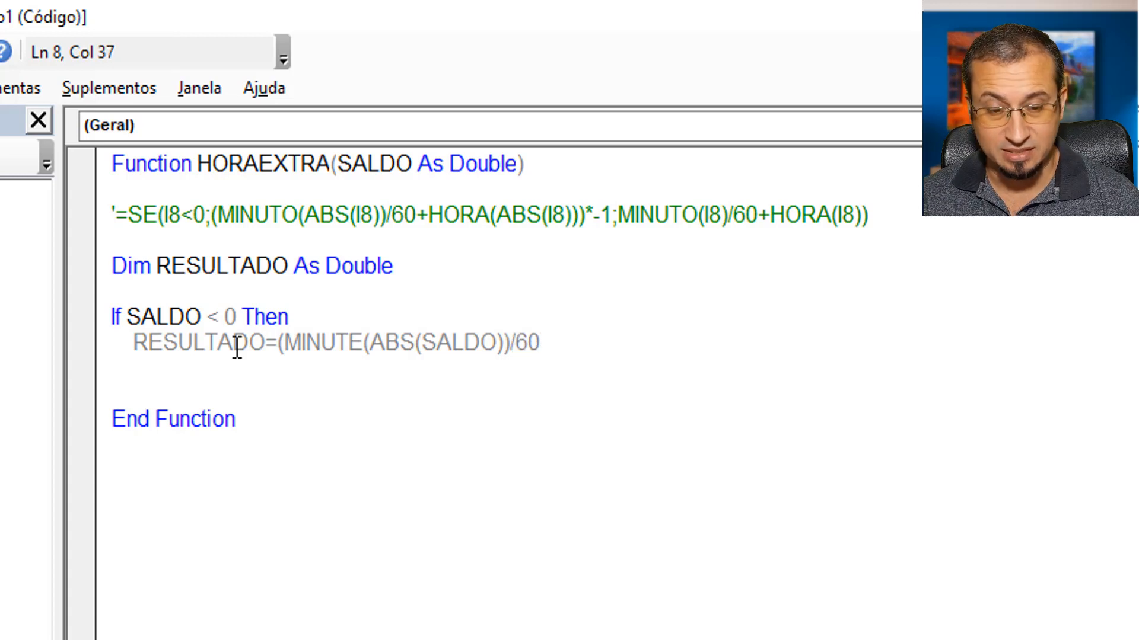
Complete the negative-balance expression by adding + Hour(Abs(SALDO))) * -1 and check its closing parentheses
text(+)
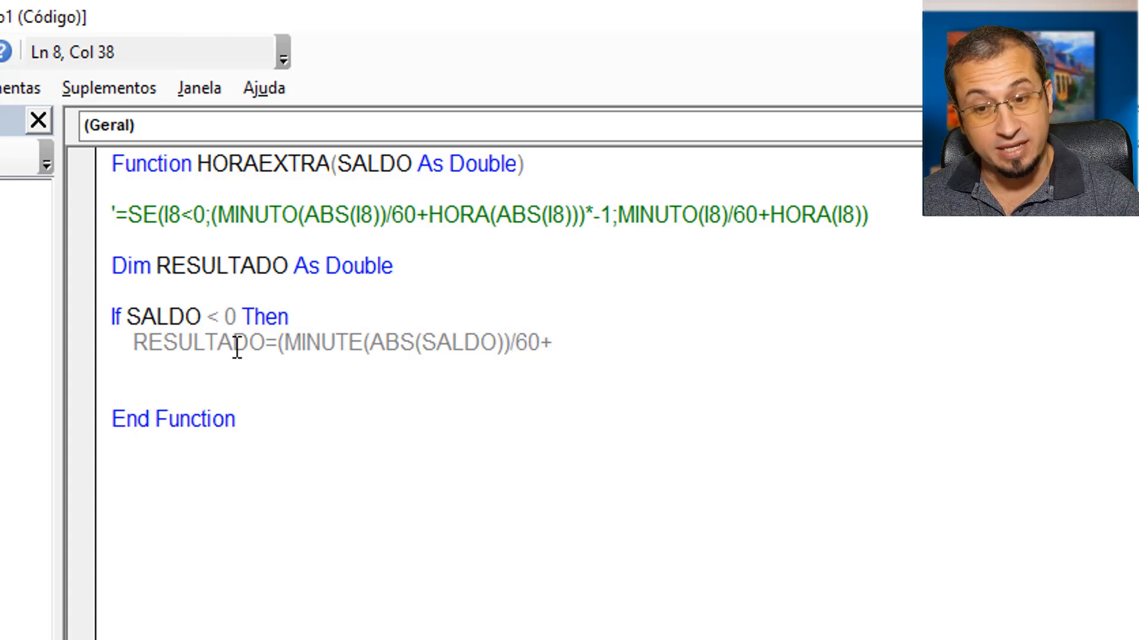
text(HOUR(ABS)
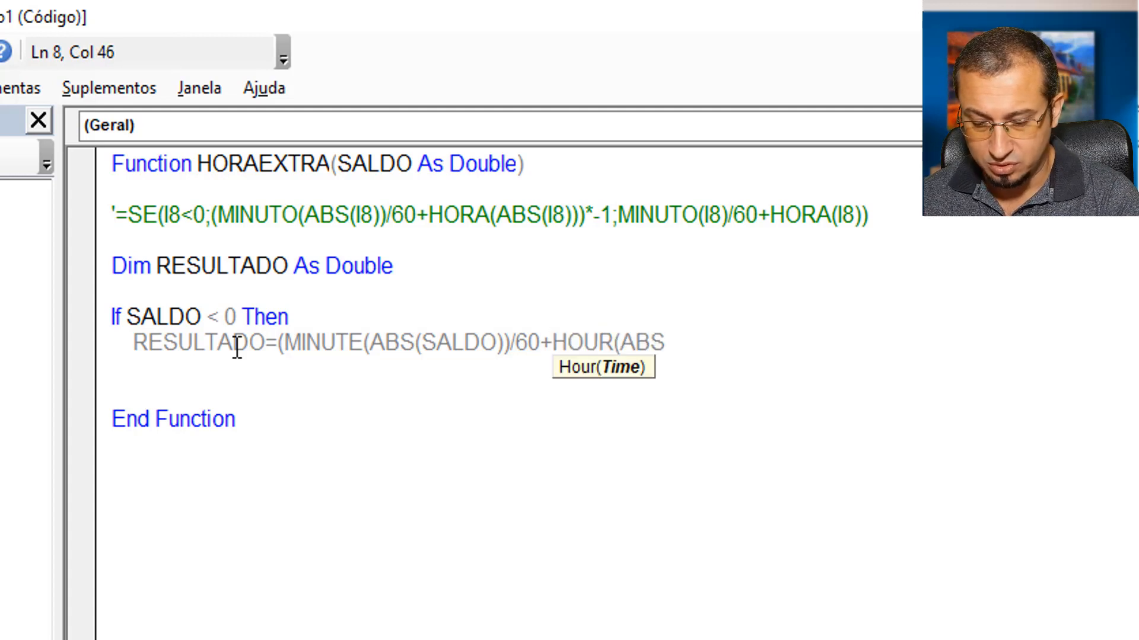
text((SALDO)
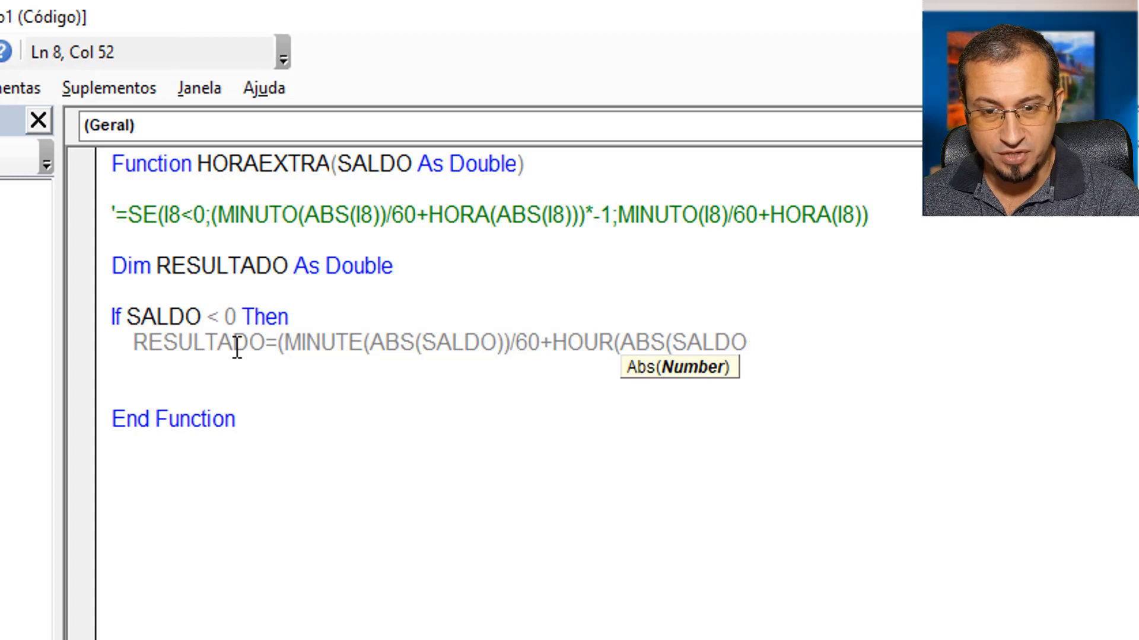
text())
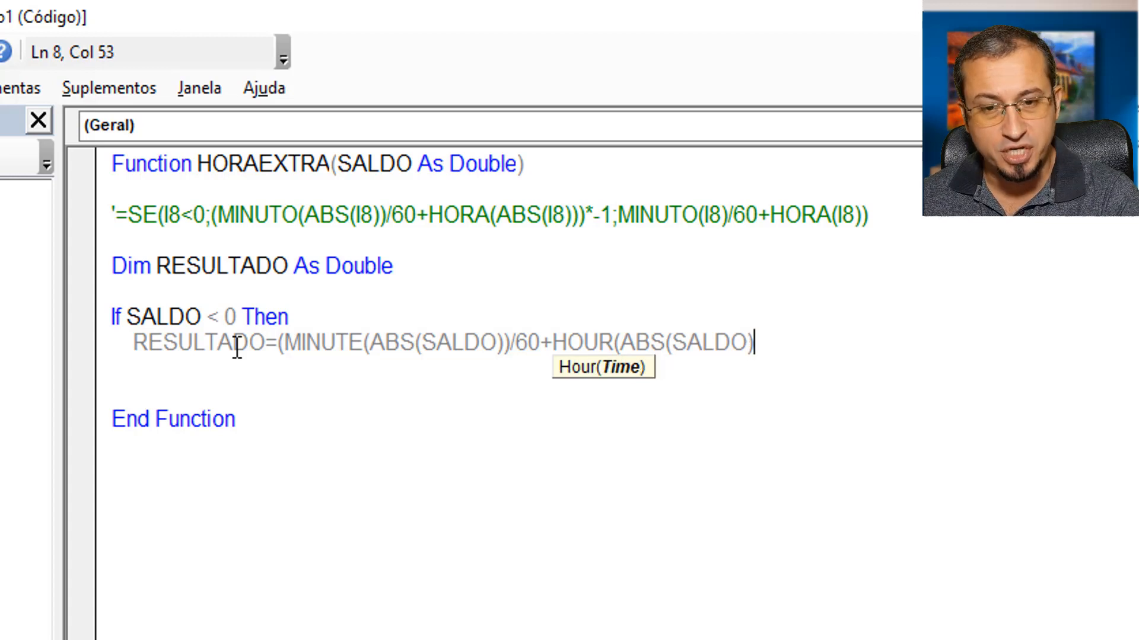
text()))
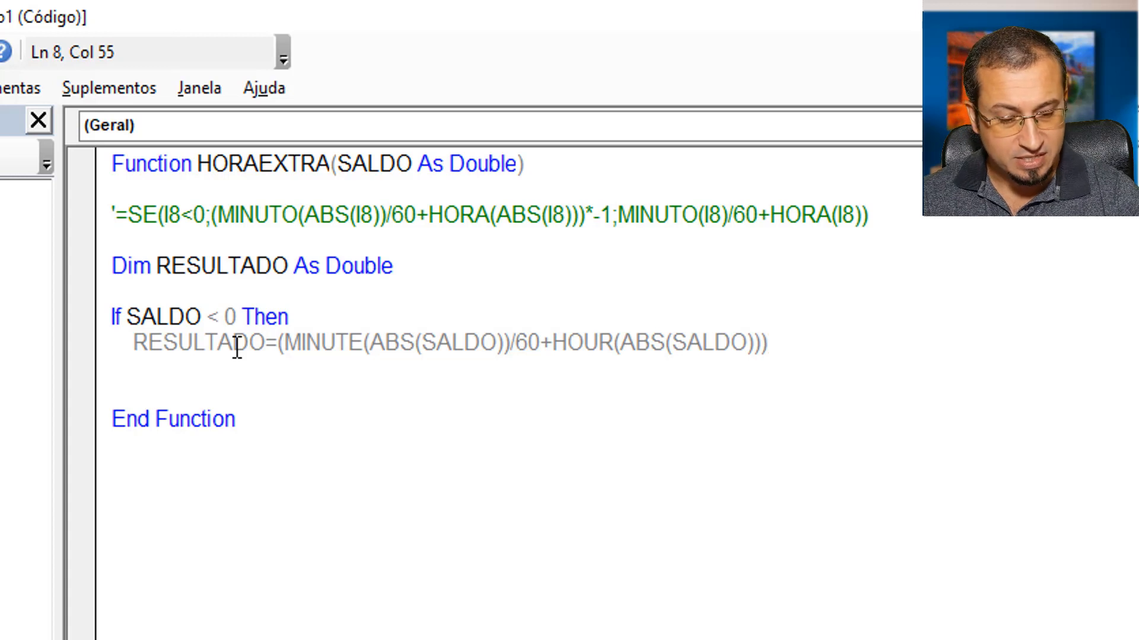
text(*-1)
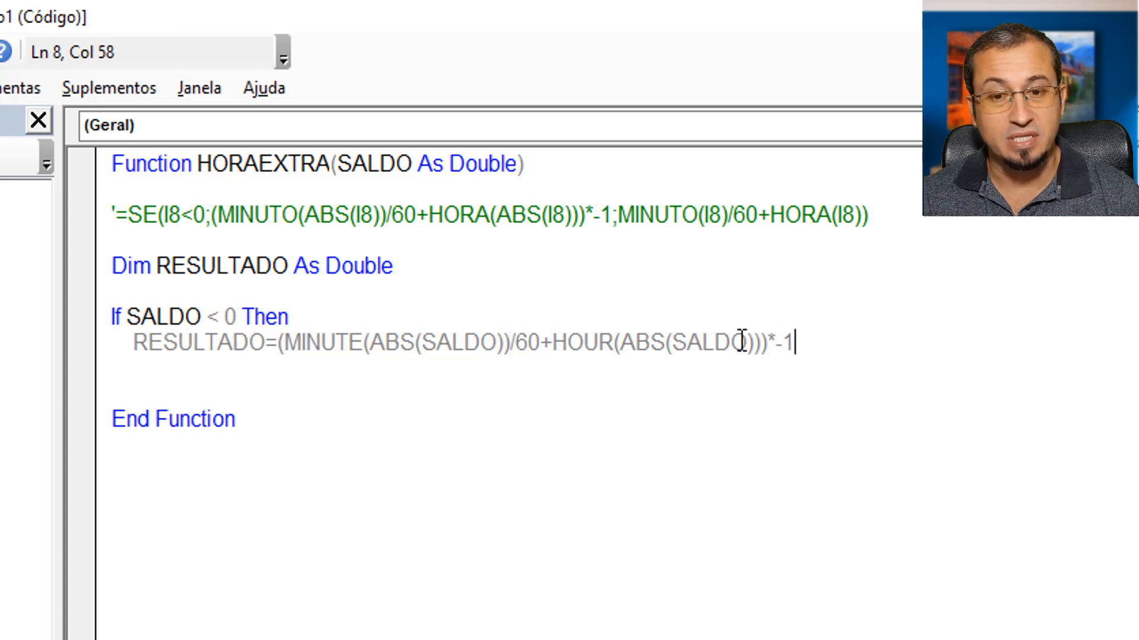
drag(745, 343, 766, 342)
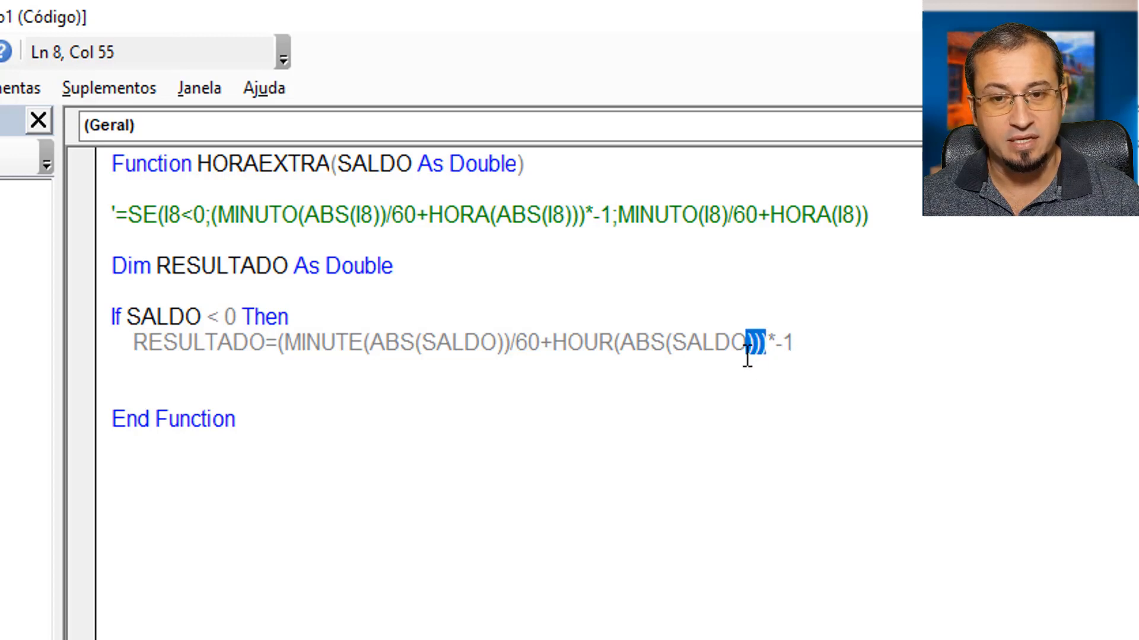
click(821, 342)
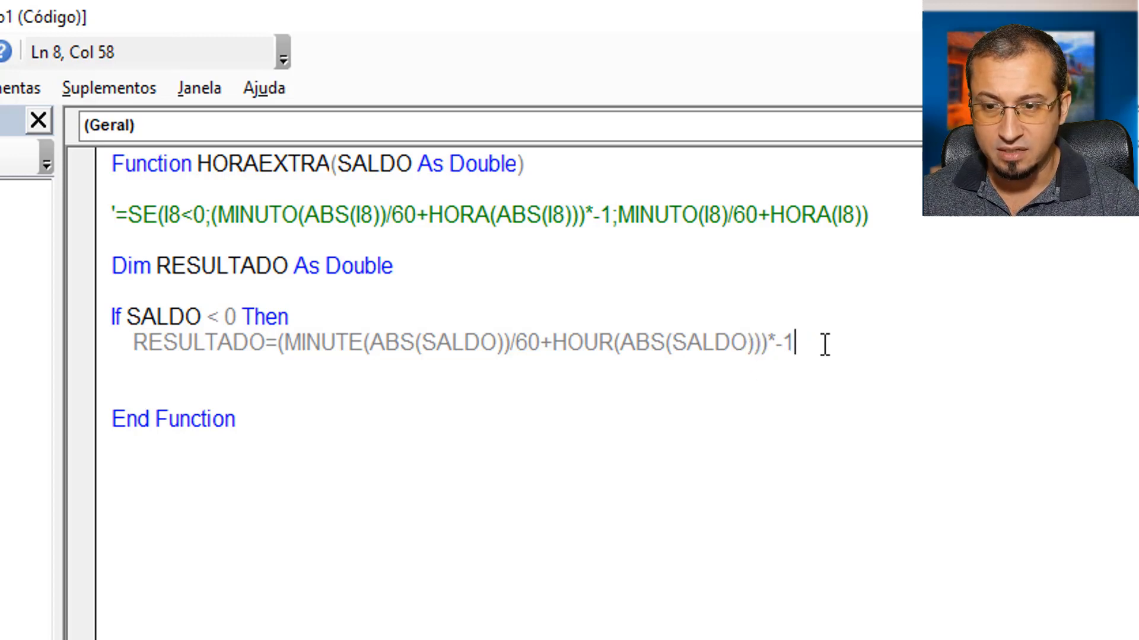
key(Return)
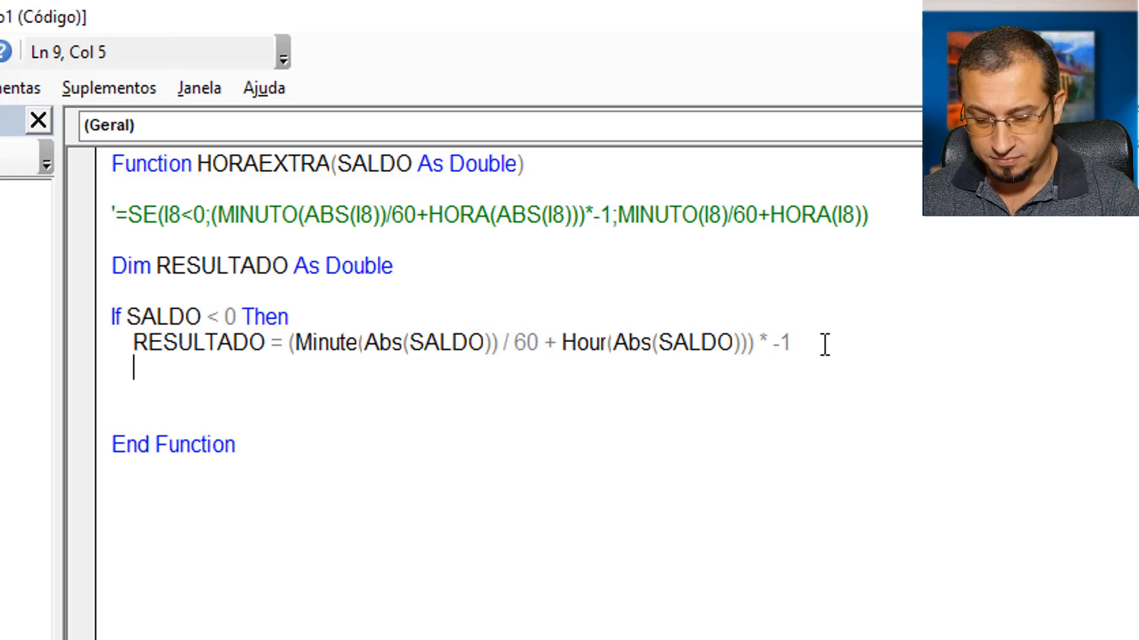
Add an Else branch below the negative-balance line and start its indented assignment with RESULTADO =
key(BackSpace)
text(ELSE)
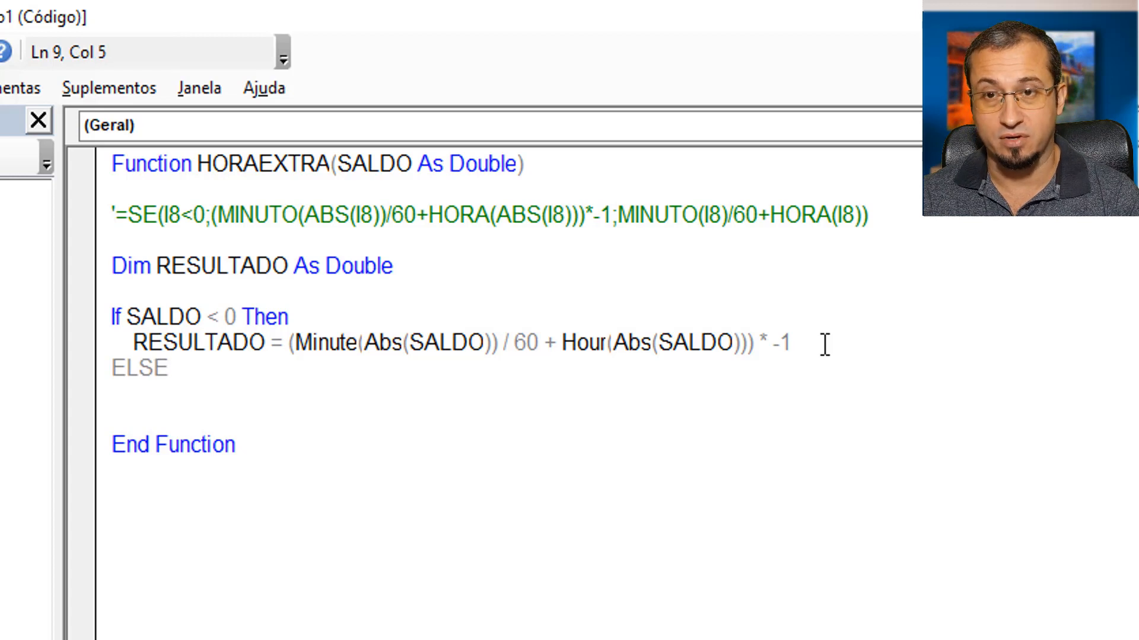
key(Return)
key(Tab)
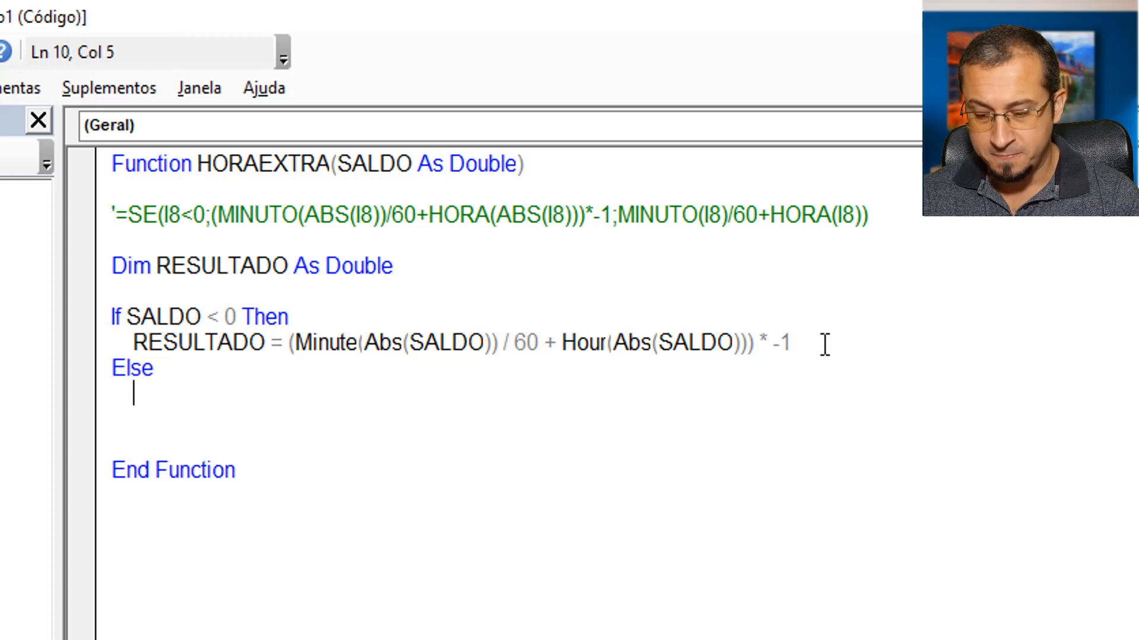
text(RESULTADO)
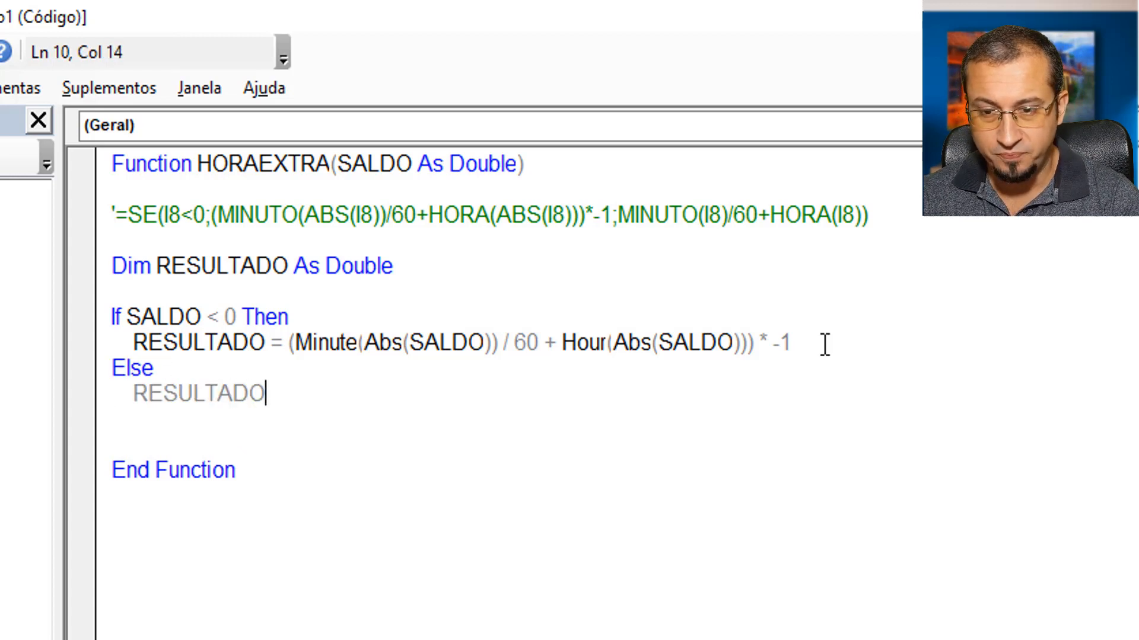
text(=)
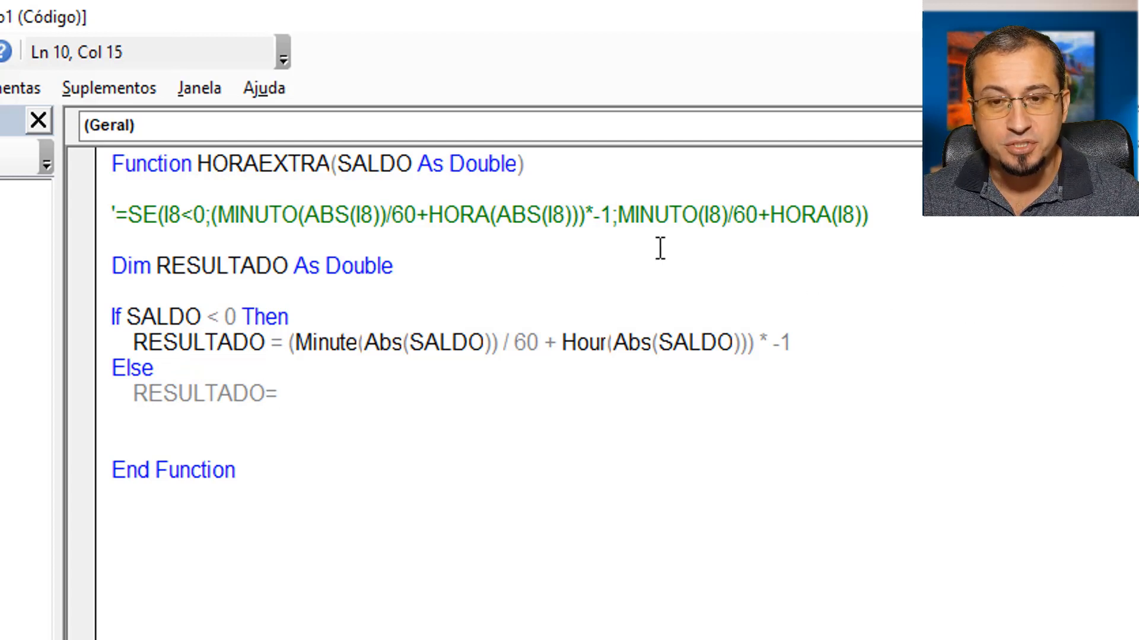
Complete the Else assignment with Minute(SALDO) / 60 + Hour(SALDO), following the last part of the commented formula
click(621, 221)
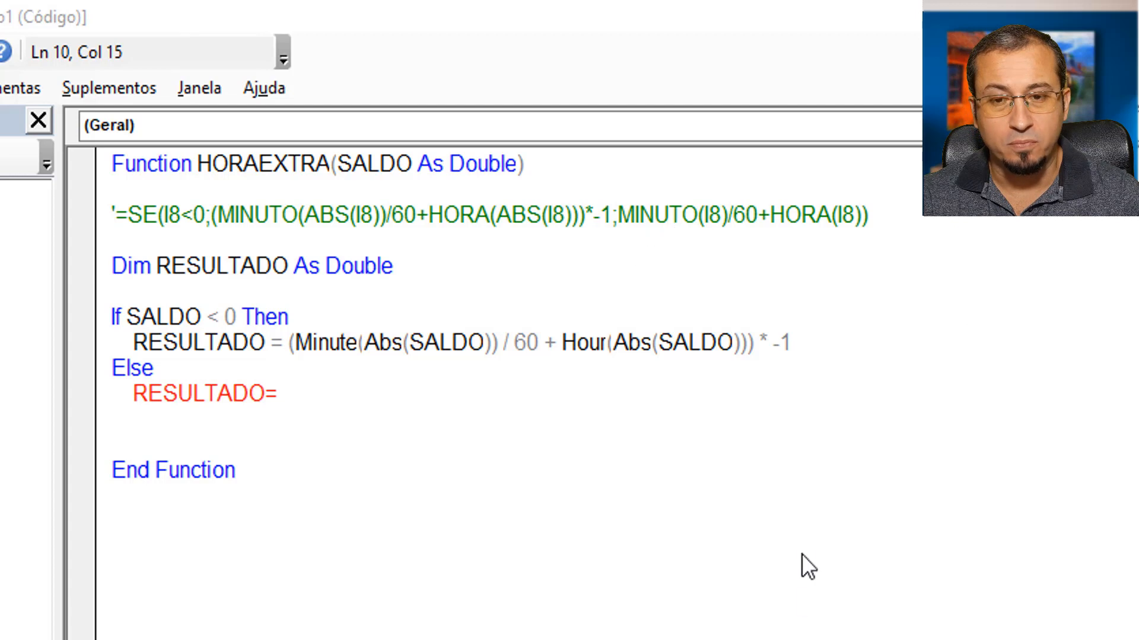
key(Return)
drag(618, 215, 865, 216)
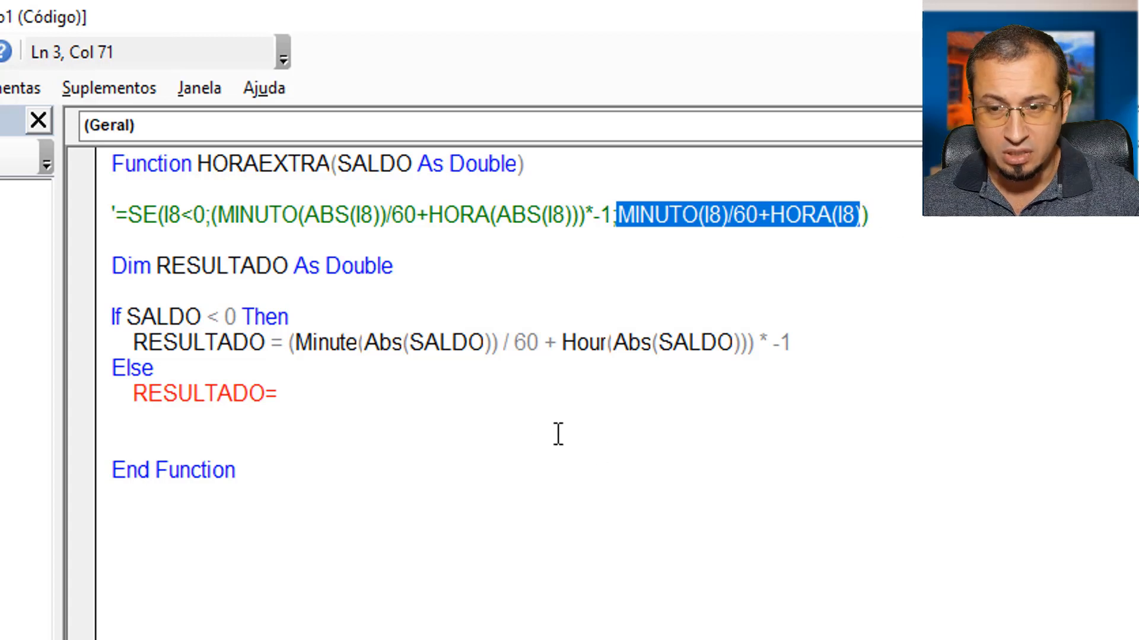
click(362, 390)
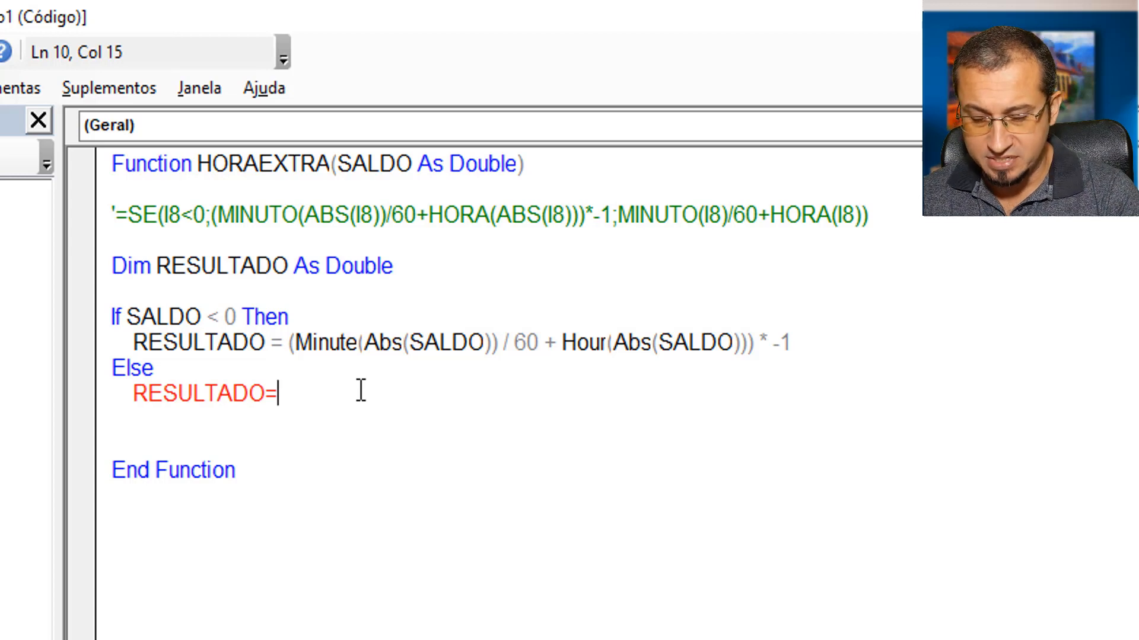
text(MINUTE)
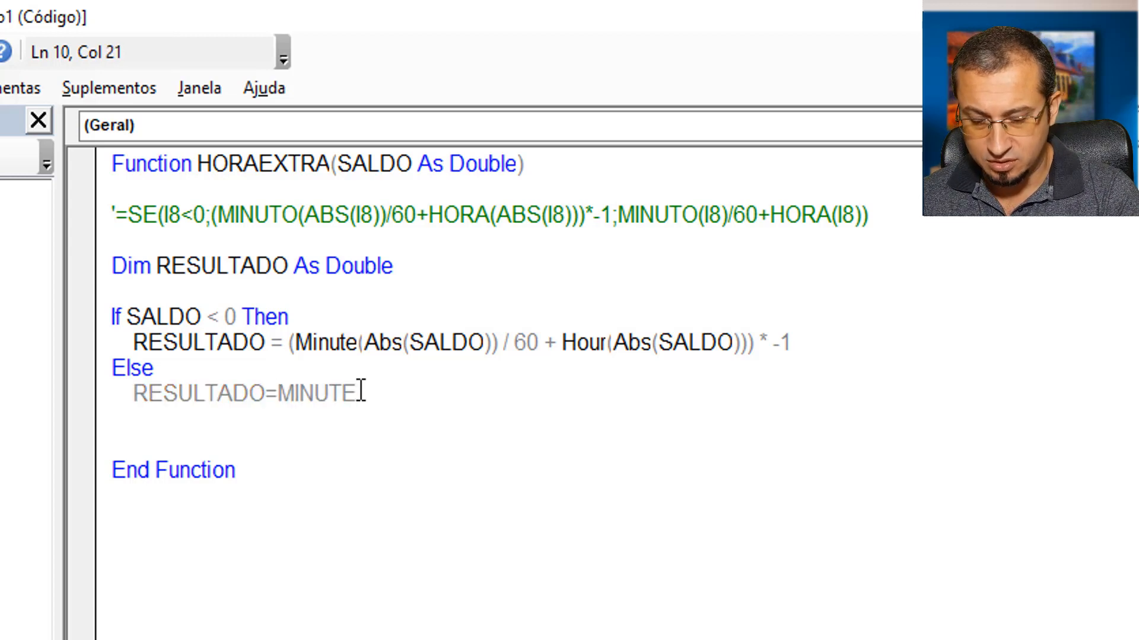
text((SALDO)
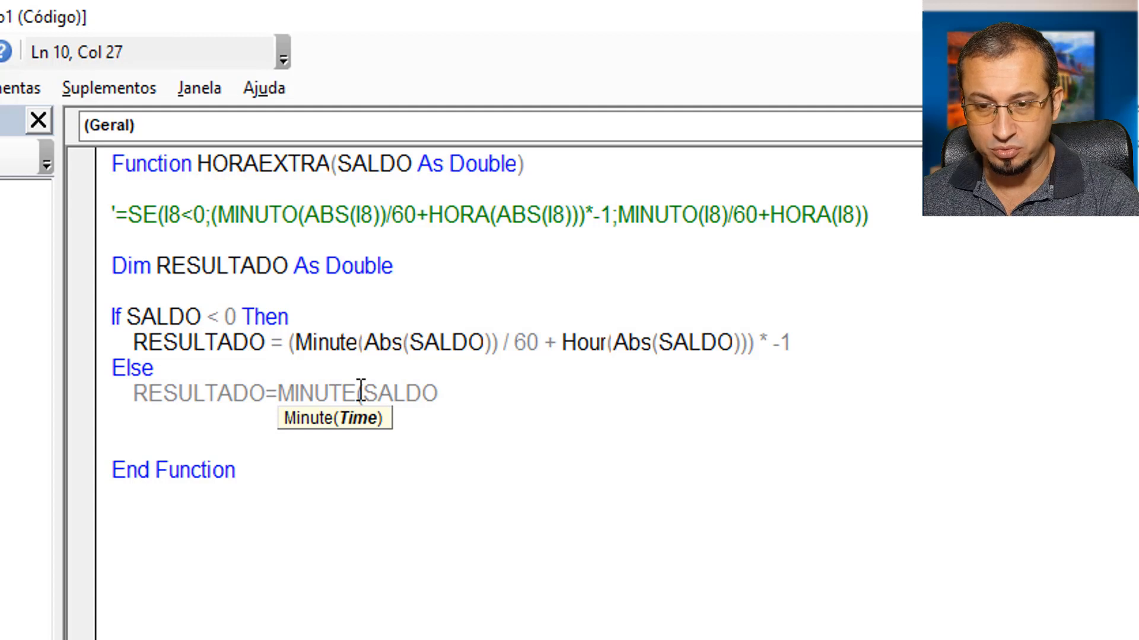
text()/60)
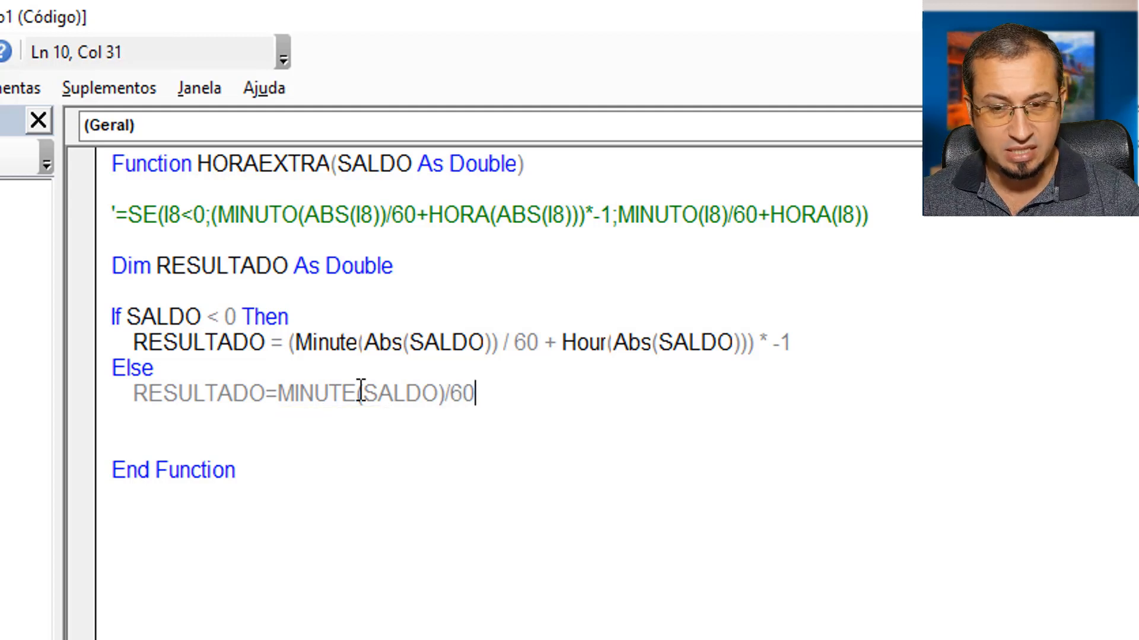
text(+HOUR)
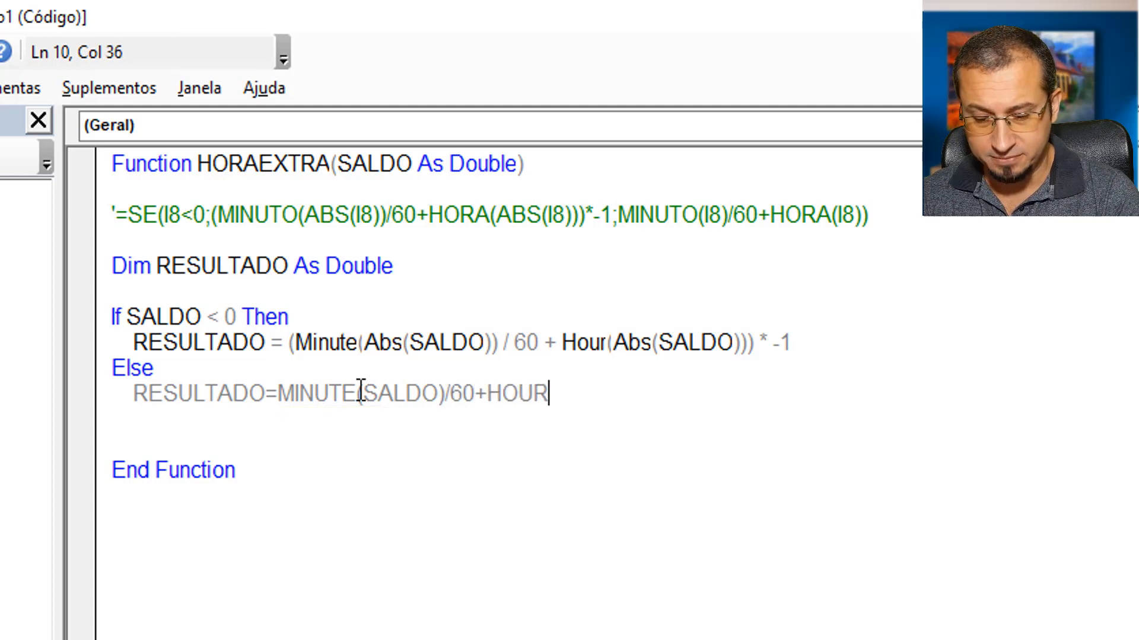
text((SAL)
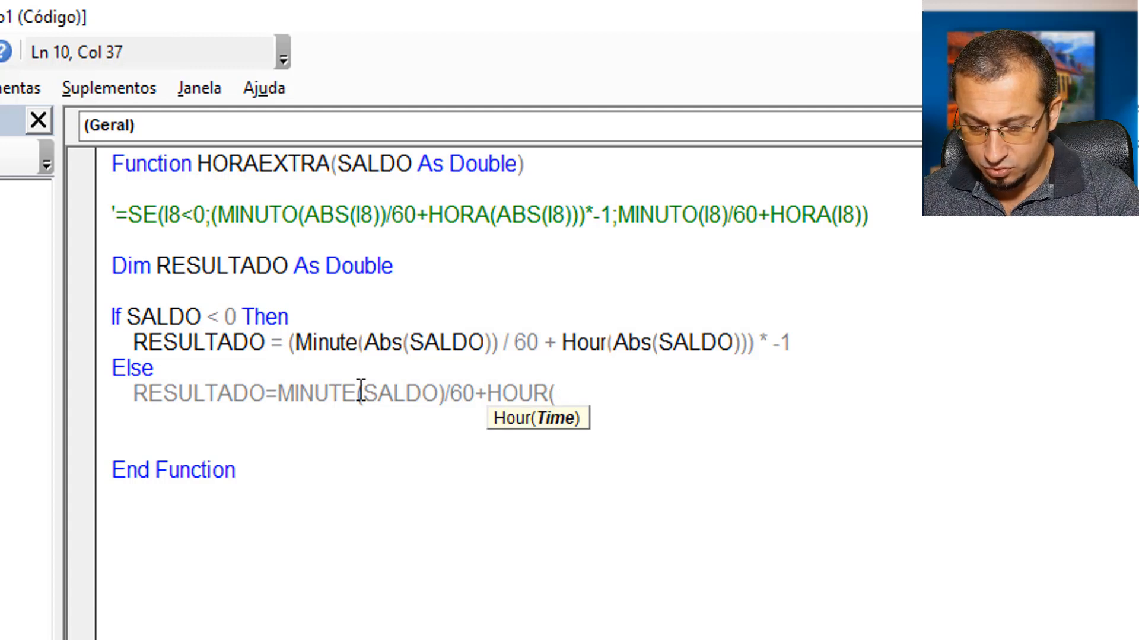
text(DO))
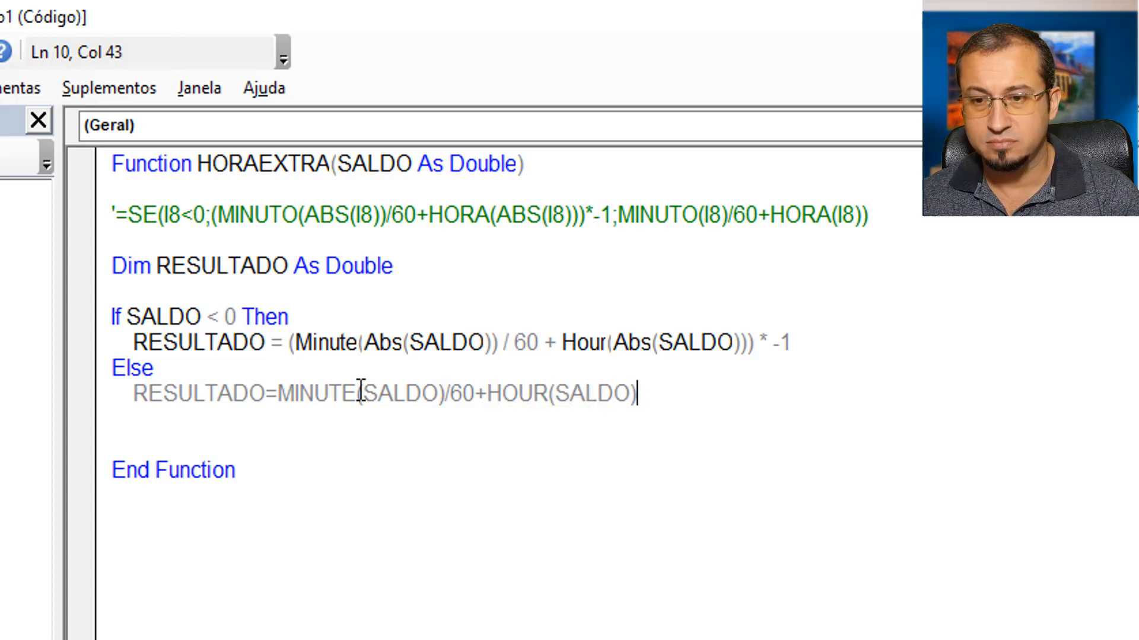
Close the conditional block with an unindented End If below the Else assignment
key(Return)
key(BackSpace)
text(END IF)
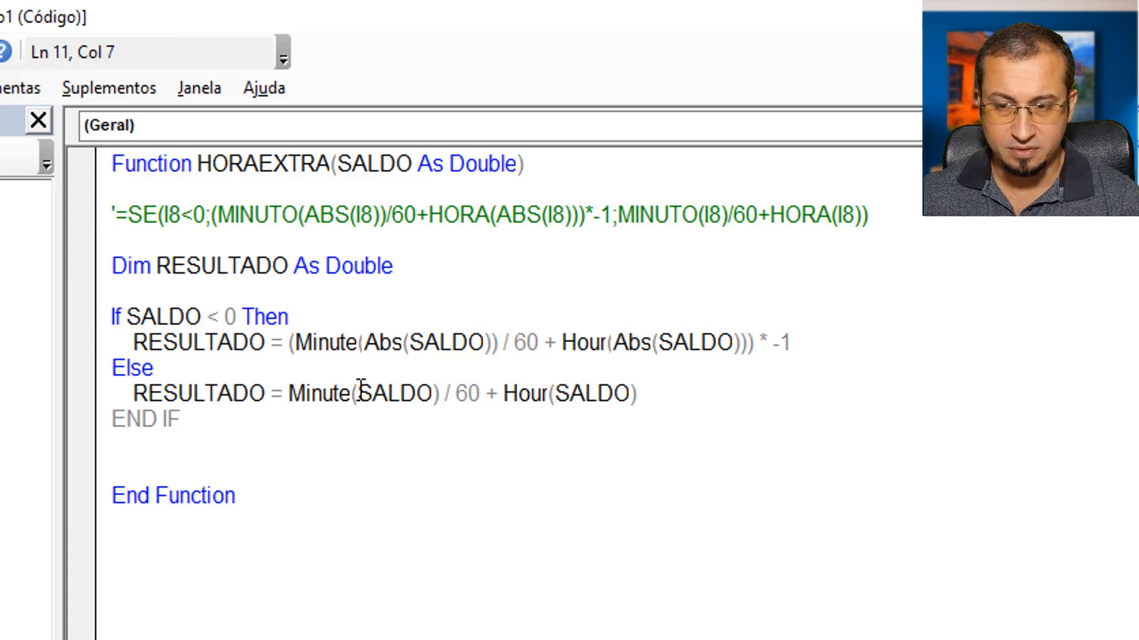
key(Return)
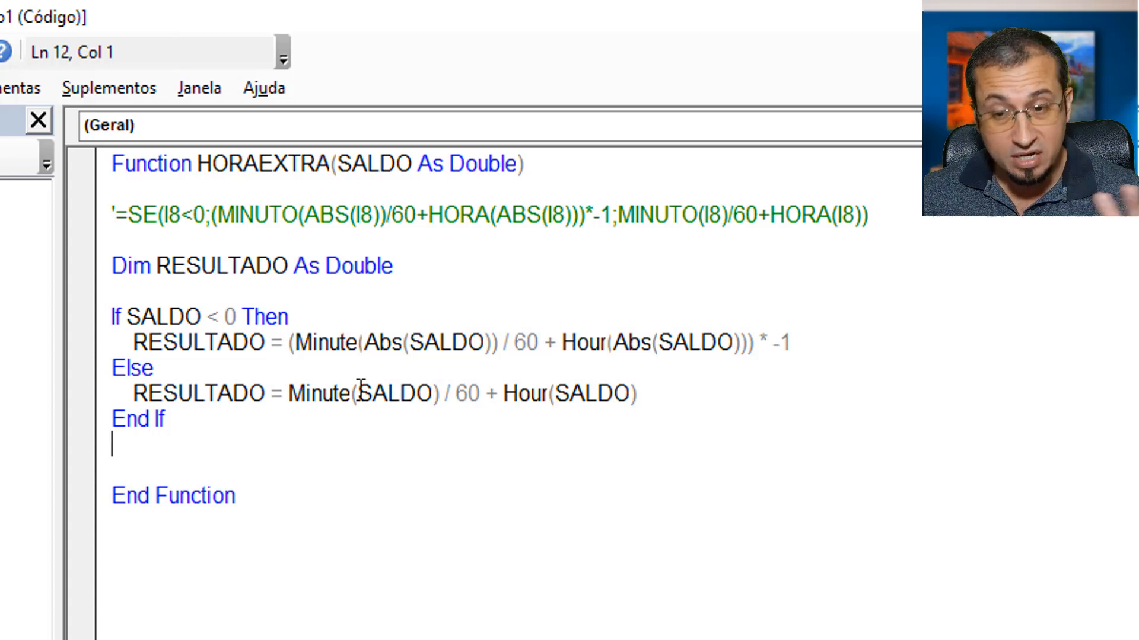
Below End If, return the value with HORAEXTRA = RESULTADO, and review the If block and the return line
key(Return)
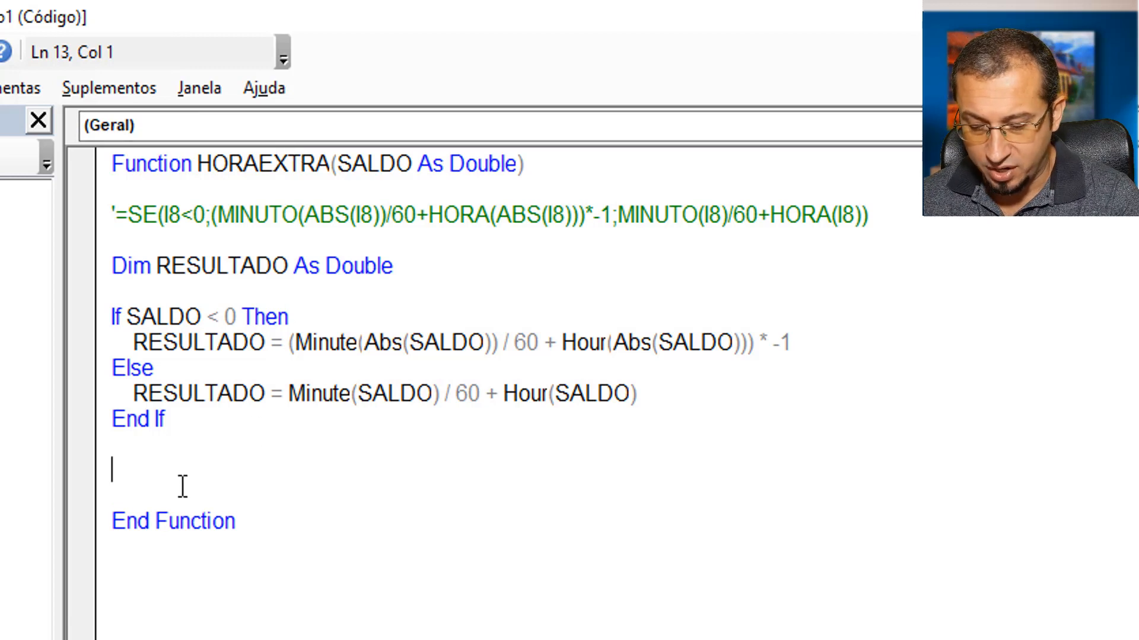
text(HORAEXTRA )
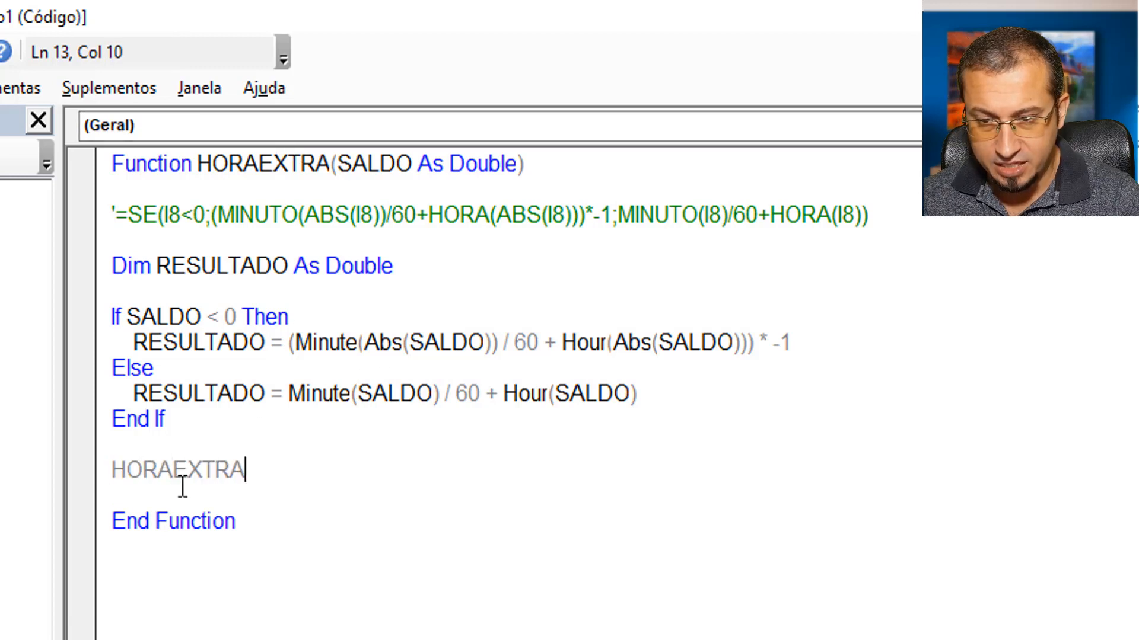
text(= RESULT)
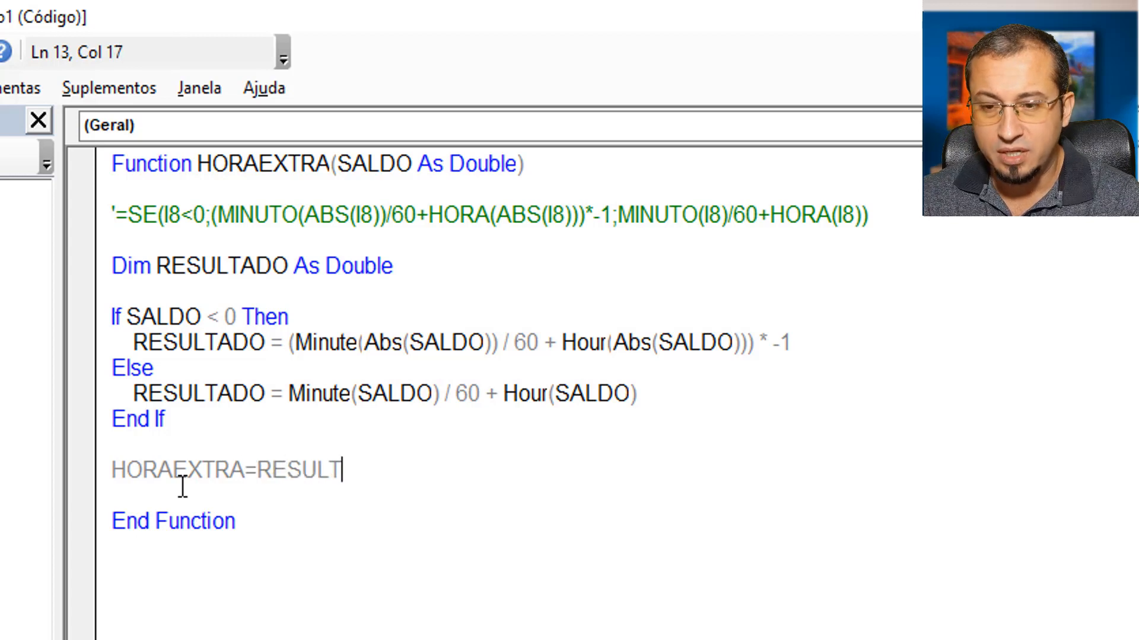
text(ADO)
click(178, 501)
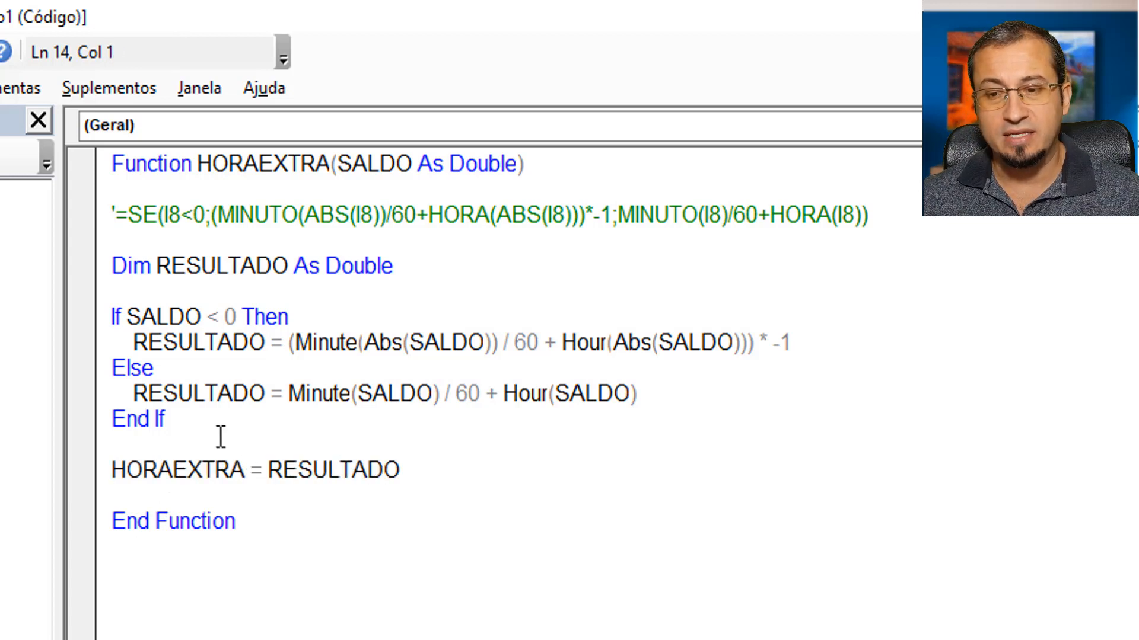
drag(211, 420, 89, 320)
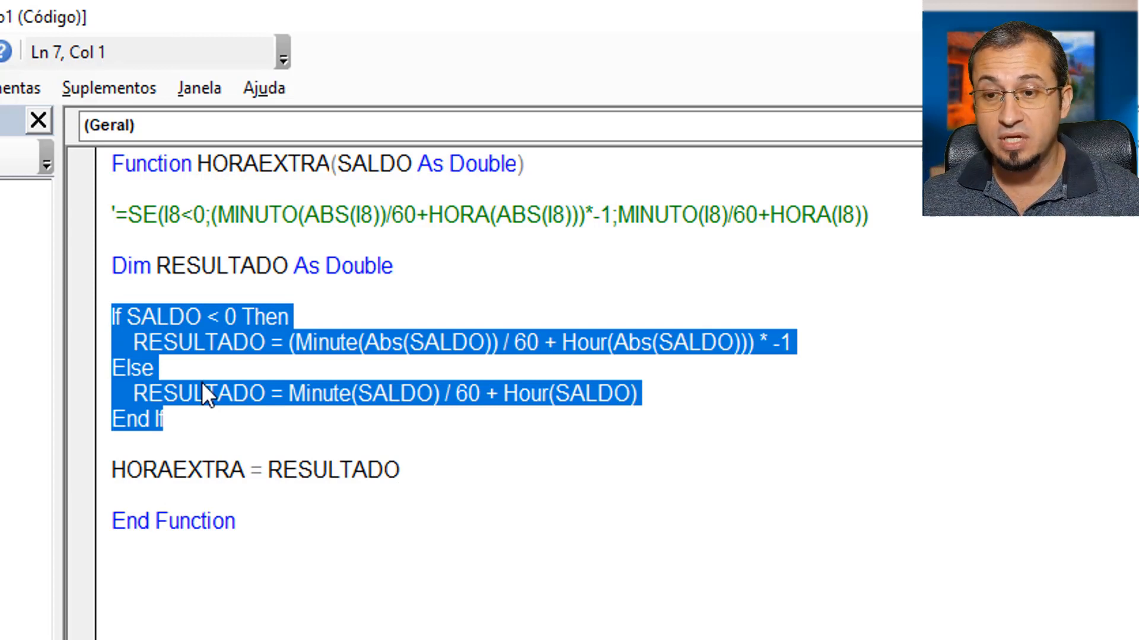
click(325, 470)
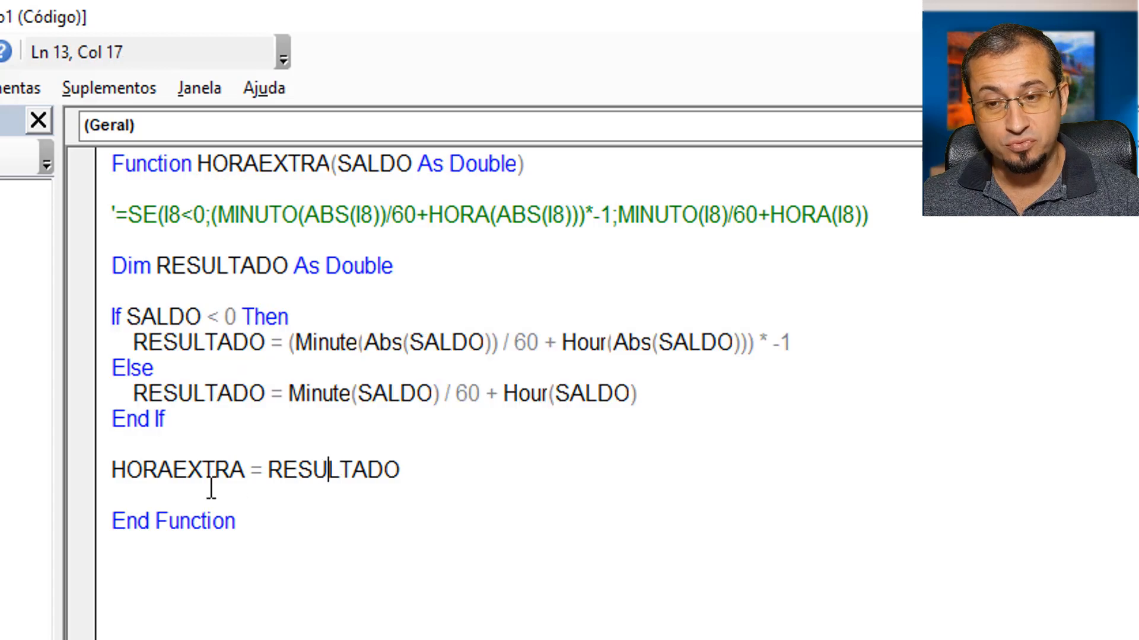
double_click(184, 475)
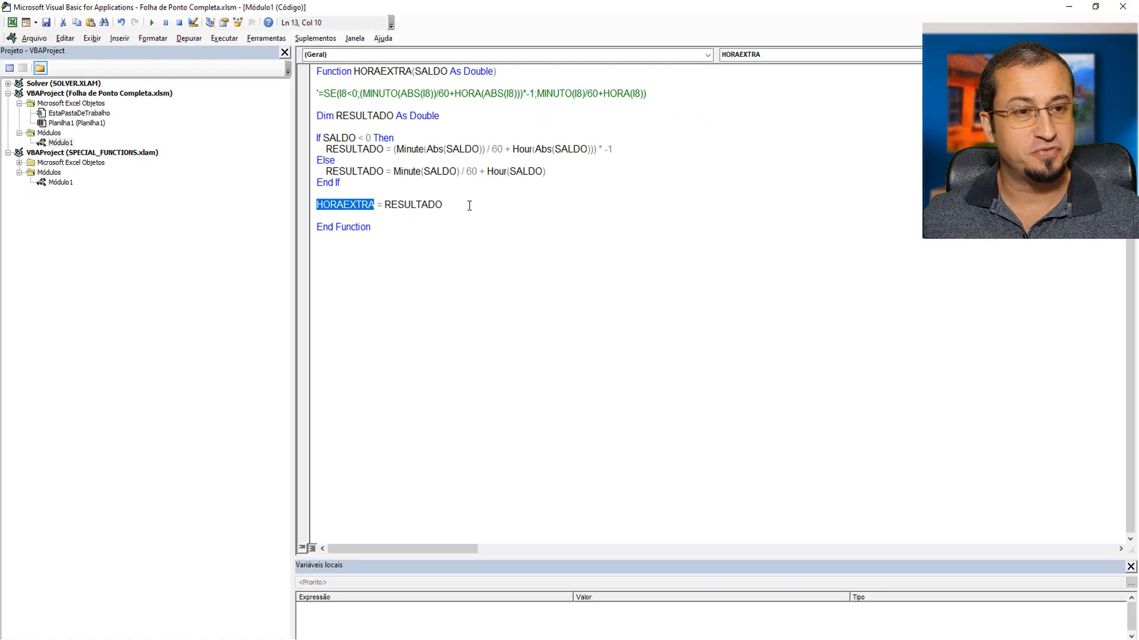
Close the VBA editor and begin the formula =HORAEXTRA( in the first SALDO NOVA FUNÇÃO cell of the Excel timesheet
click(1124, 7)
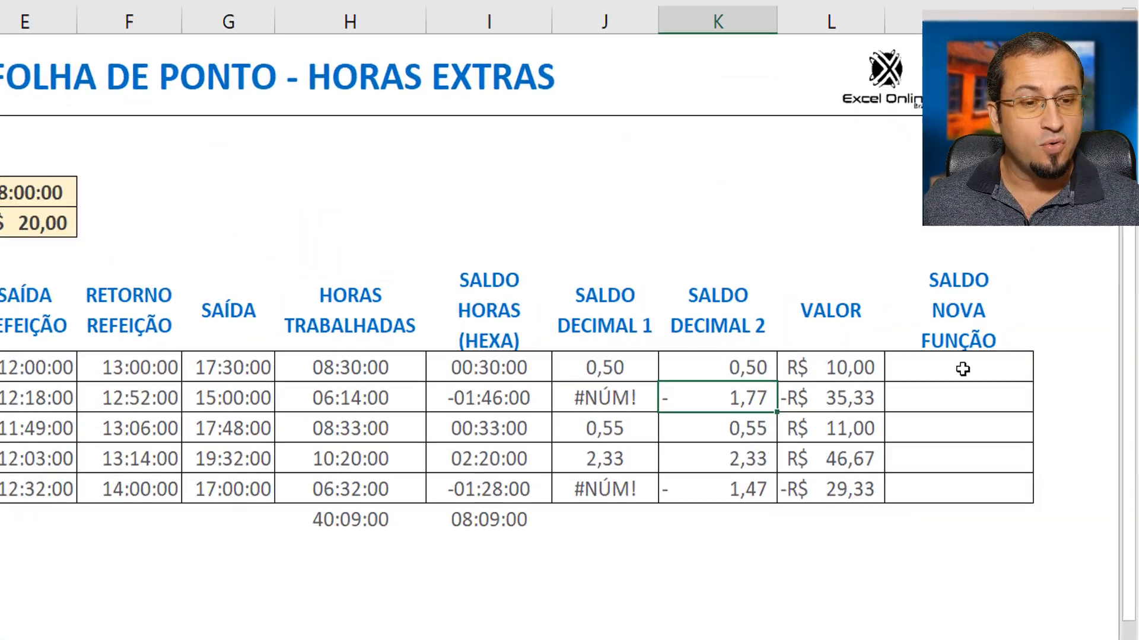
click(961, 368)
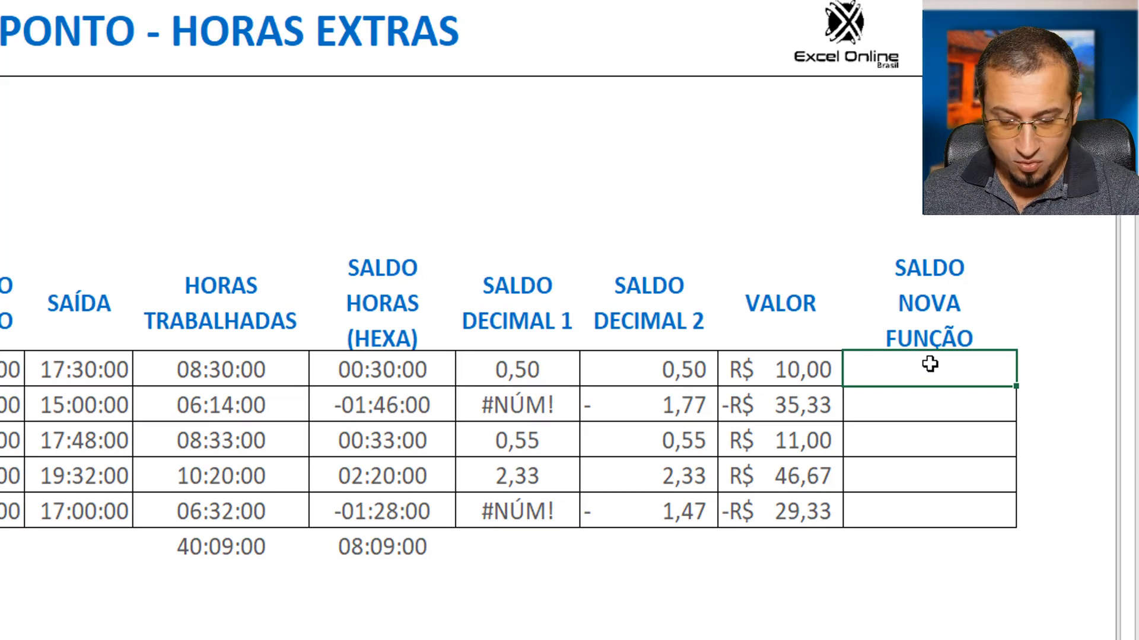
text(=HOR)
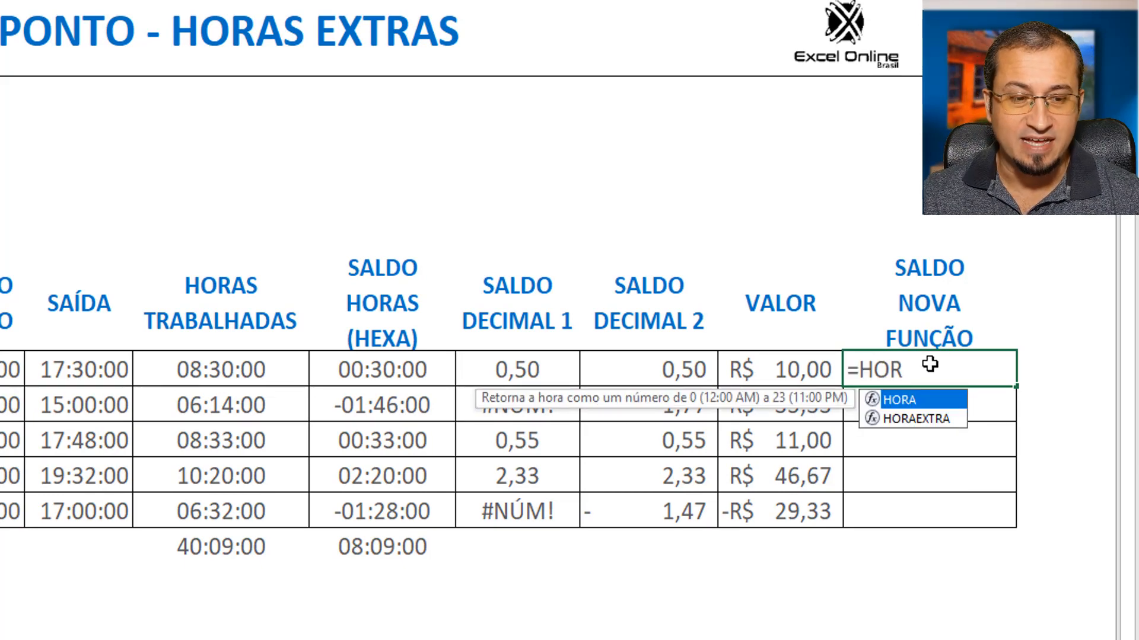
key(Down)
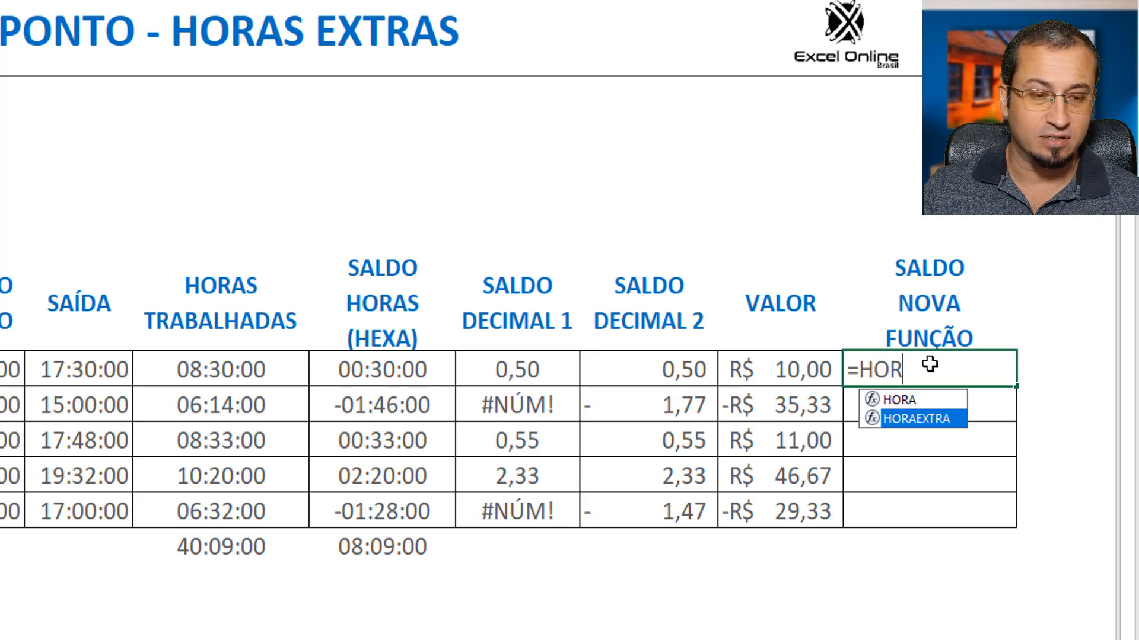
key(Tab)
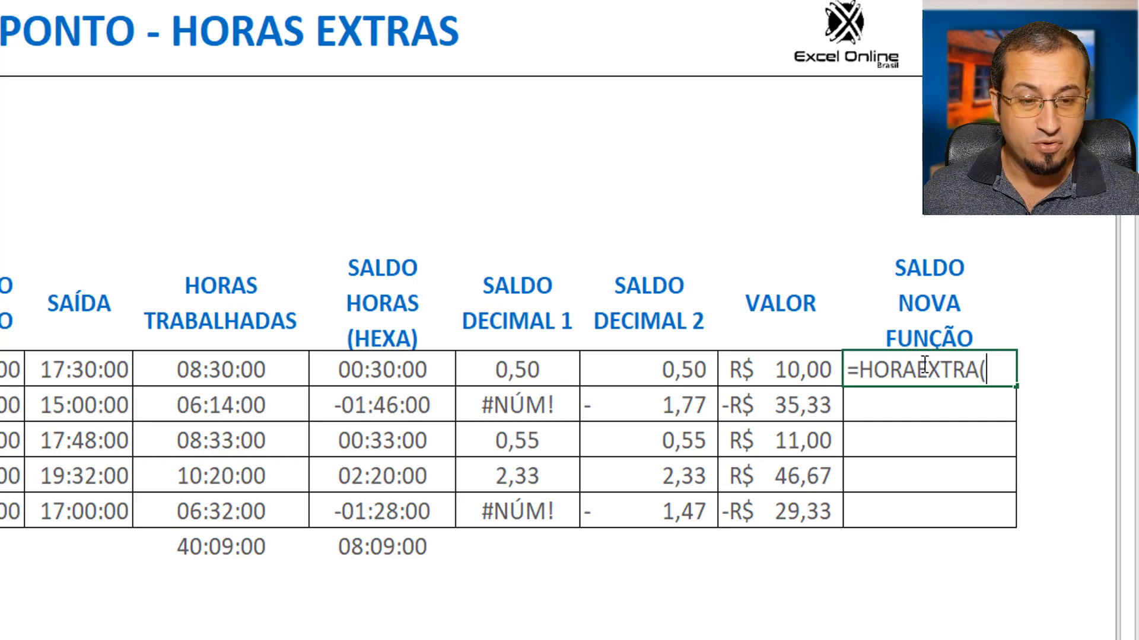